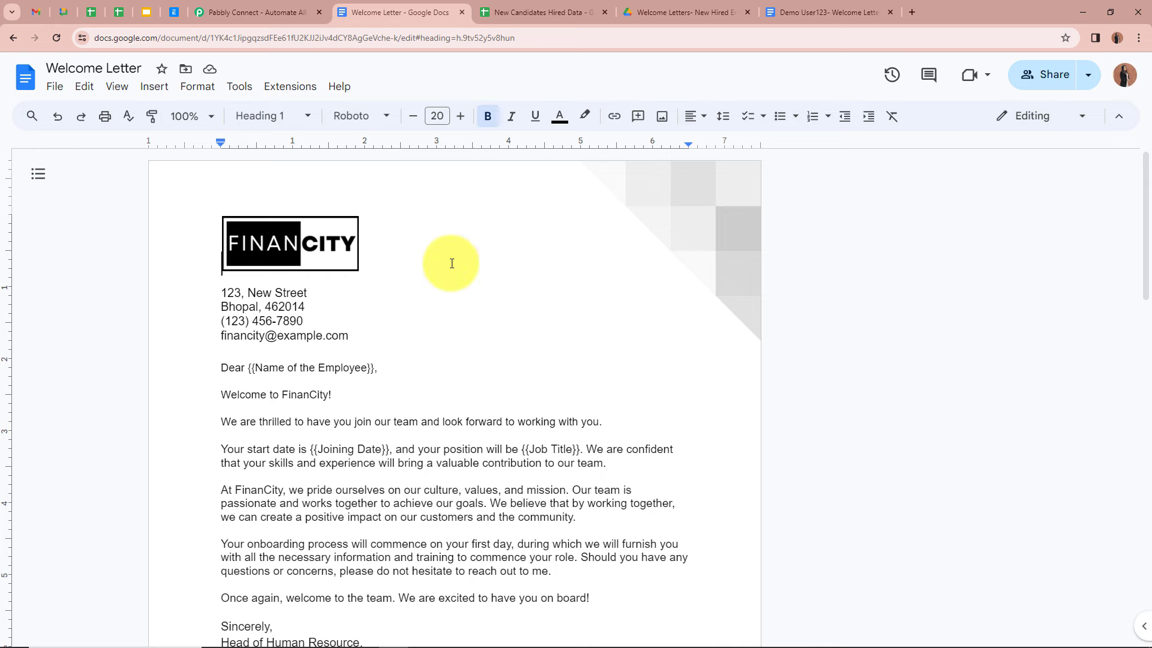
Step: Compare the candidates sheet, the welcome letter template and the candidate's personalised letter copy
{"action": "scroll", "coordinate": [452, 263], "scroll_direction": "down", "scroll_amount": 3}
{"action": "scroll", "coordinate": [452, 264], "scroll_direction": "up", "scroll_amount": 3}
{"action": "left_click", "coordinate": [564, 12]}
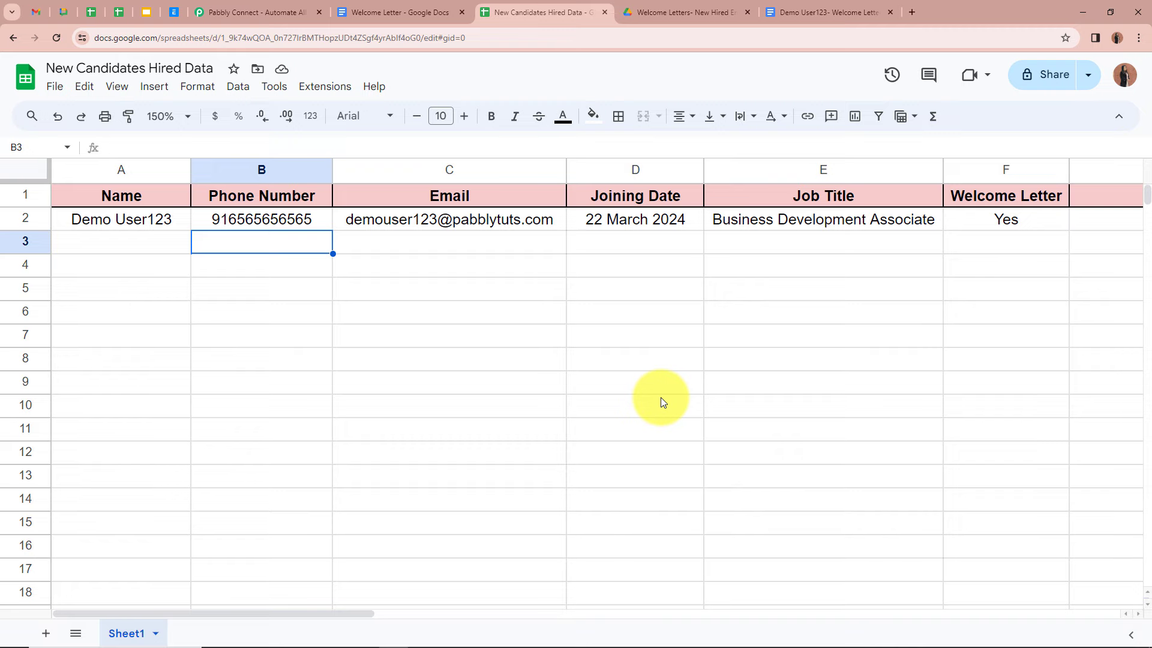
{"action": "left_click", "coordinate": [399, 12]}
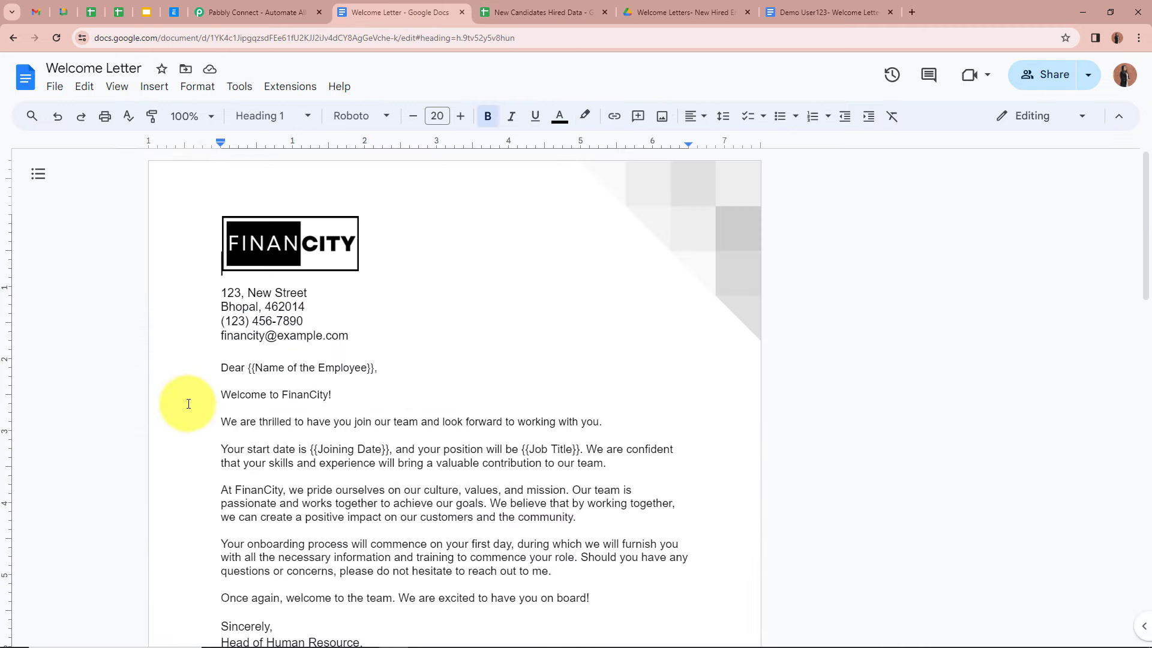
{"action": "left_click", "coordinate": [832, 9]}
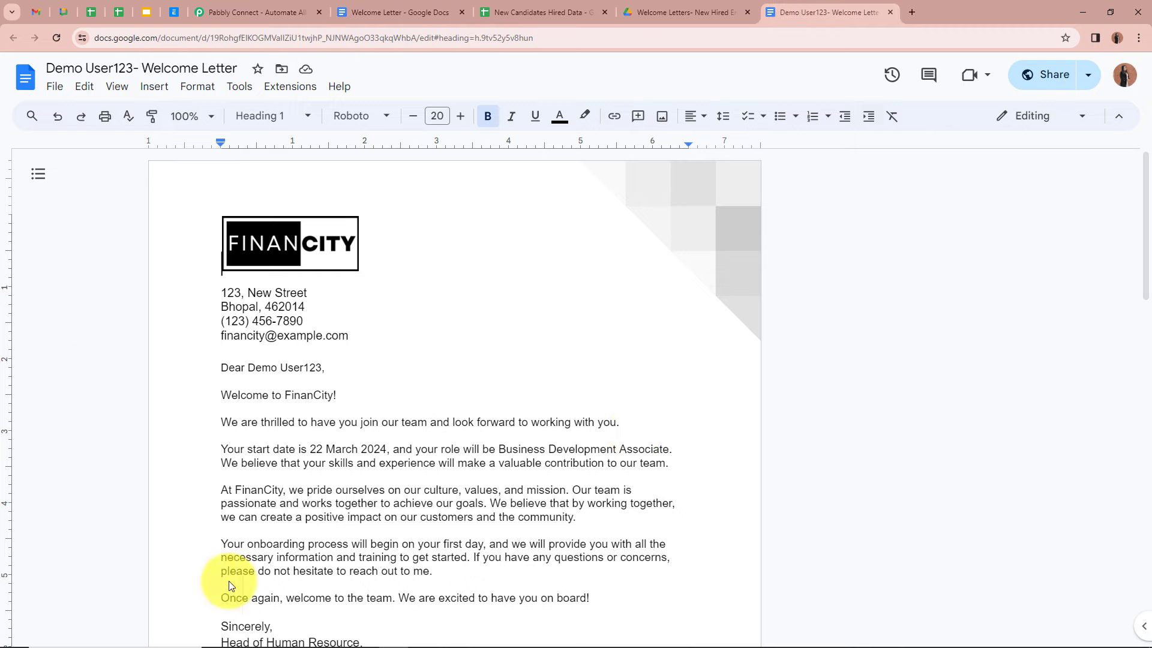
{"action": "scroll", "coordinate": [600, 462], "scroll_direction": "down", "scroll_amount": 5}
{"action": "scroll", "coordinate": [624, 400], "scroll_direction": "up", "scroll_amount": 5}
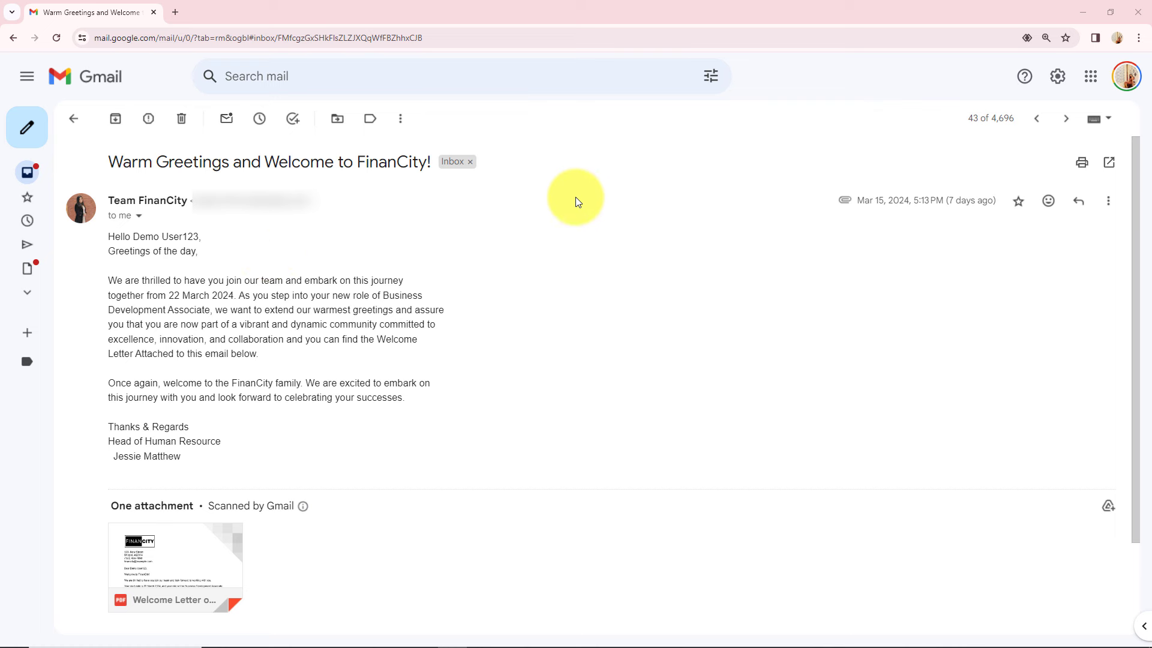
Step: Preview the welcome letter PDF attached to the Gmail email, then close the preview
{"action": "scroll", "coordinate": [580, 415], "scroll_direction": "down", "scroll_amount": 2}
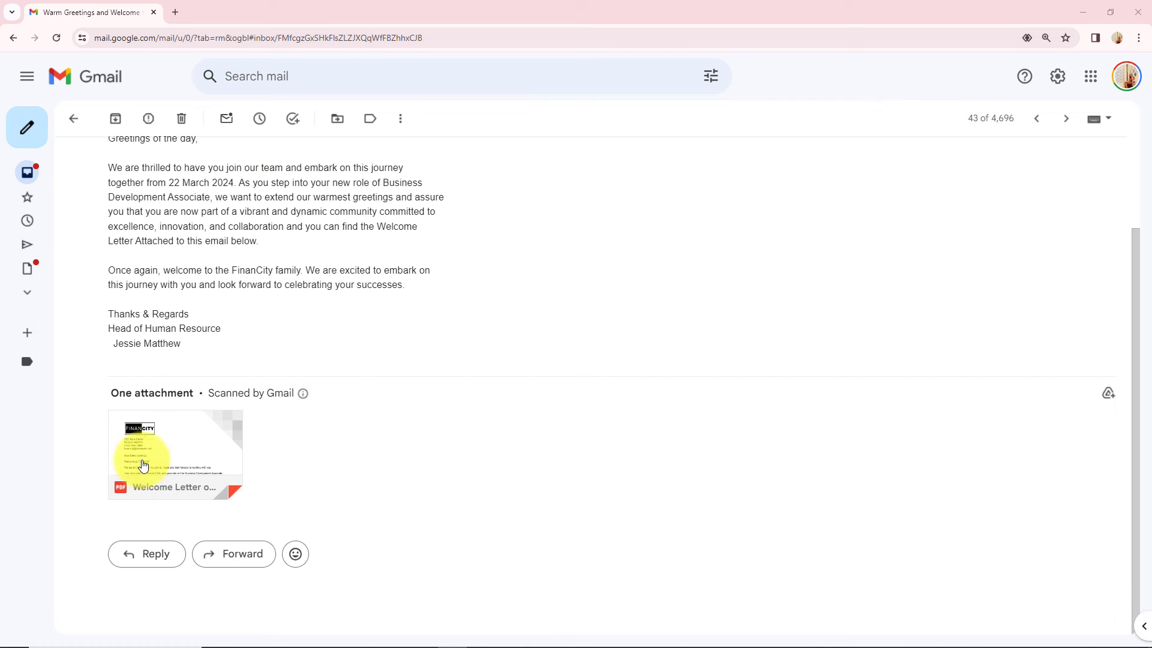
{"action": "left_click", "coordinate": [206, 441]}
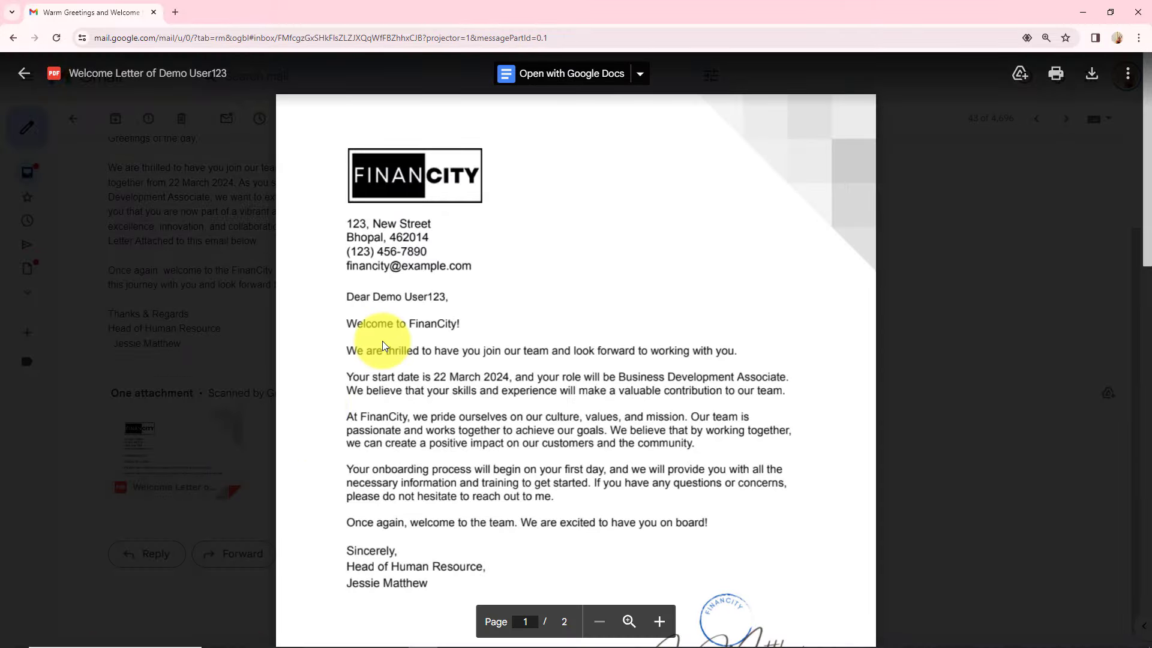
{"action": "scroll", "coordinate": [383, 341], "scroll_direction": "down", "scroll_amount": 4}
{"action": "scroll", "coordinate": [300, 417], "scroll_direction": "up", "scroll_amount": 4}
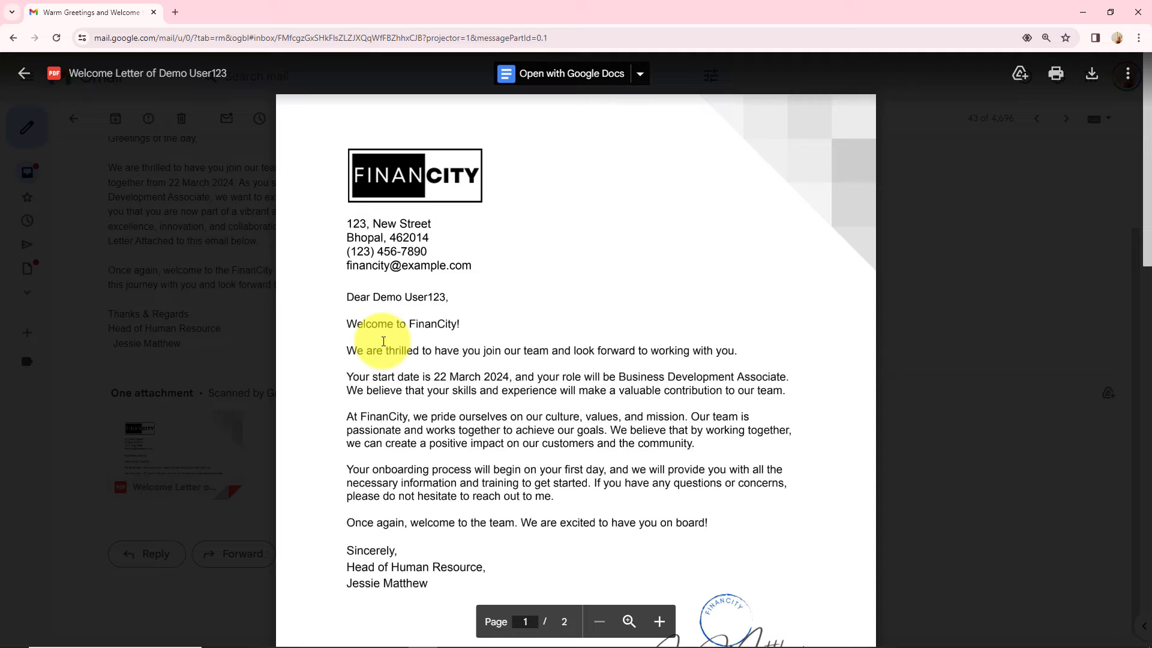
{"action": "left_click", "coordinate": [233, 258]}
{"action": "scroll", "coordinate": [445, 318], "scroll_direction": "up", "scroll_amount": 2}
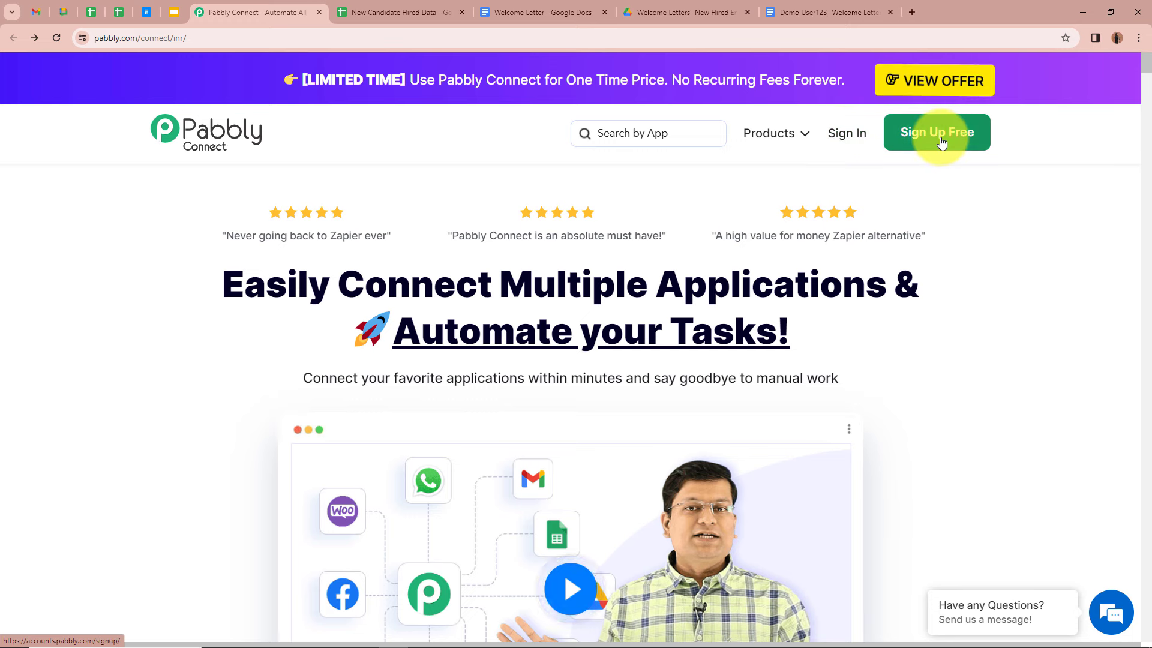
Step: Sign in to Pabbly and choose Access Now for Pabbly Connect on the All Pabbly Apps page
{"action": "left_click", "coordinate": [846, 133]}
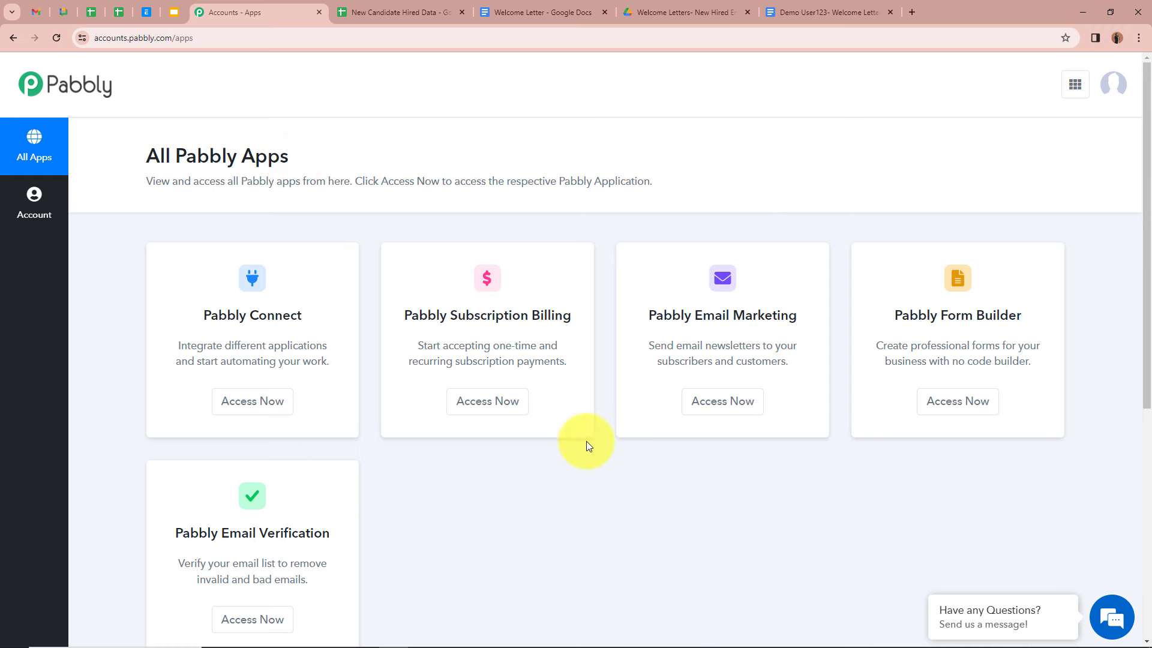
{"action": "left_click", "coordinate": [269, 411]}
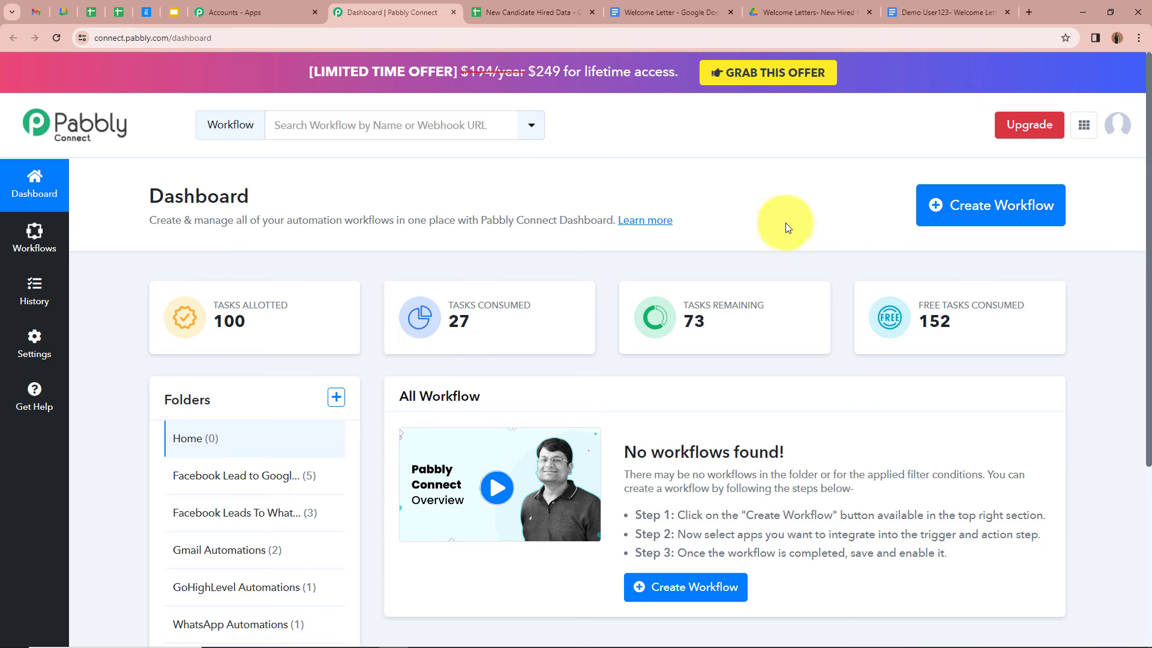
Step: Create the workflow 'Generate Welcome Letters with Google Sheets and send via Gmail' in folder Gmail Automations
{"action": "left_click", "coordinate": [982, 224]}
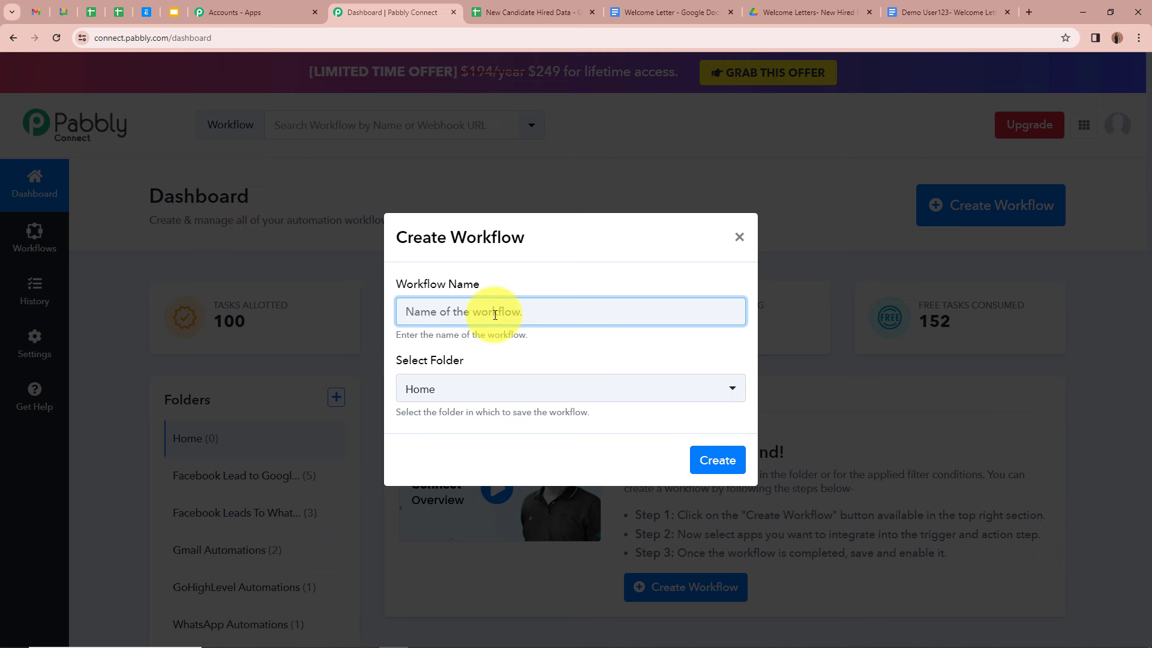
{"action": "type", "text": "Generate Welcome Letters with Google Sheets and send via Gmail"}
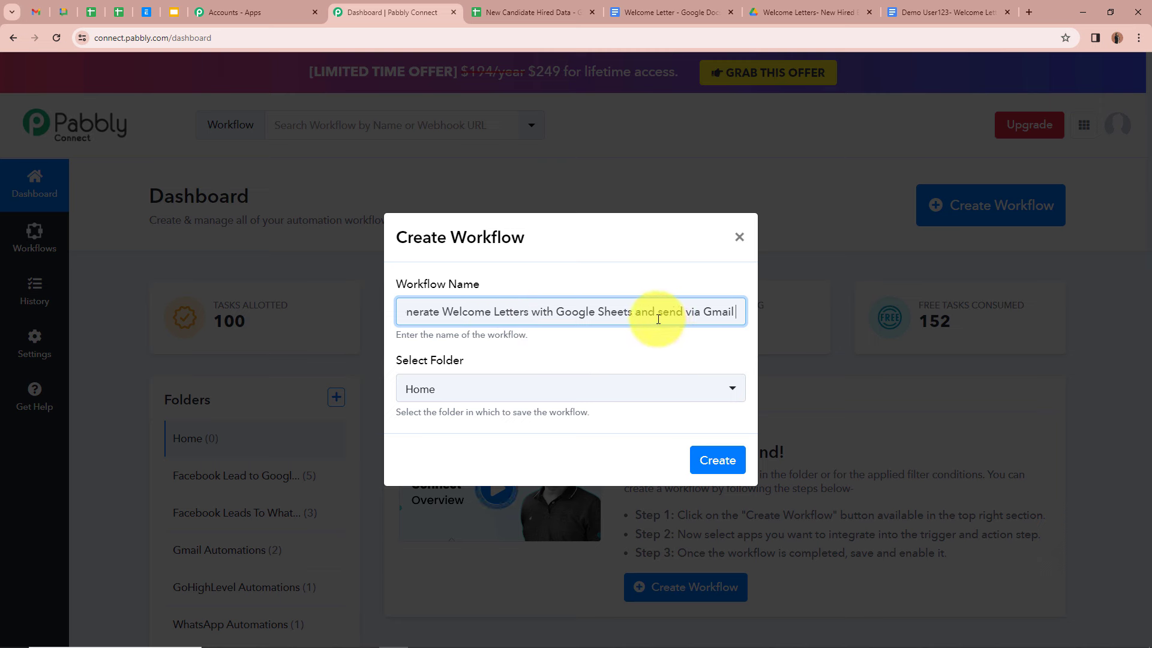
{"action": "left_click", "coordinate": [634, 348]}
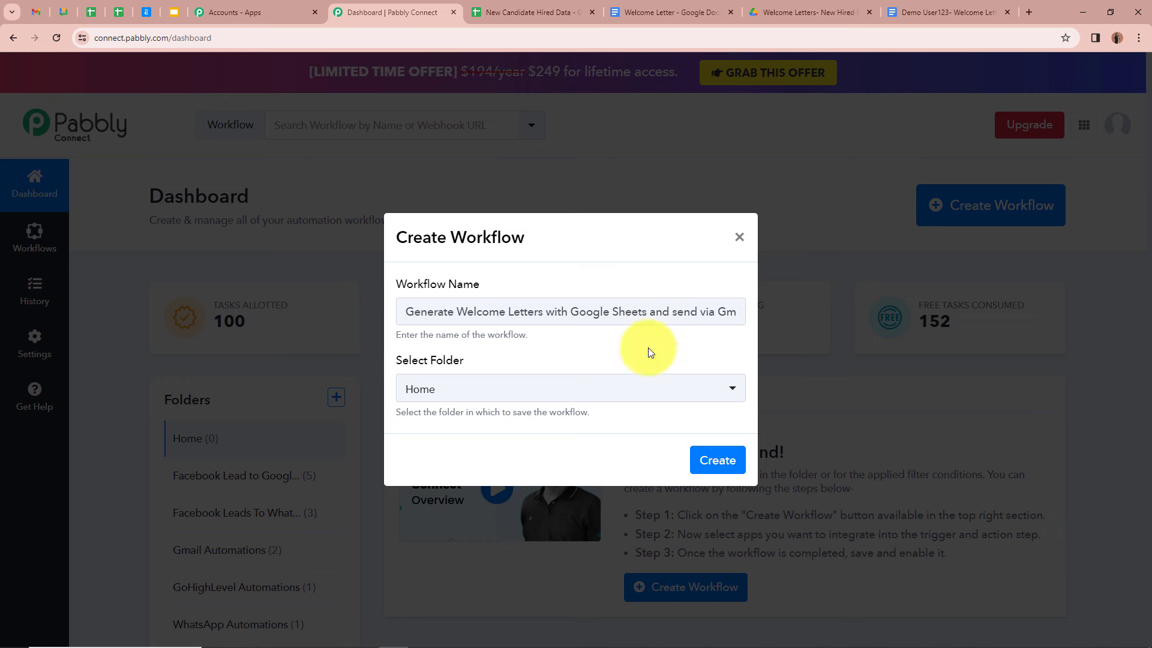
{"action": "left_click", "coordinate": [723, 384]}
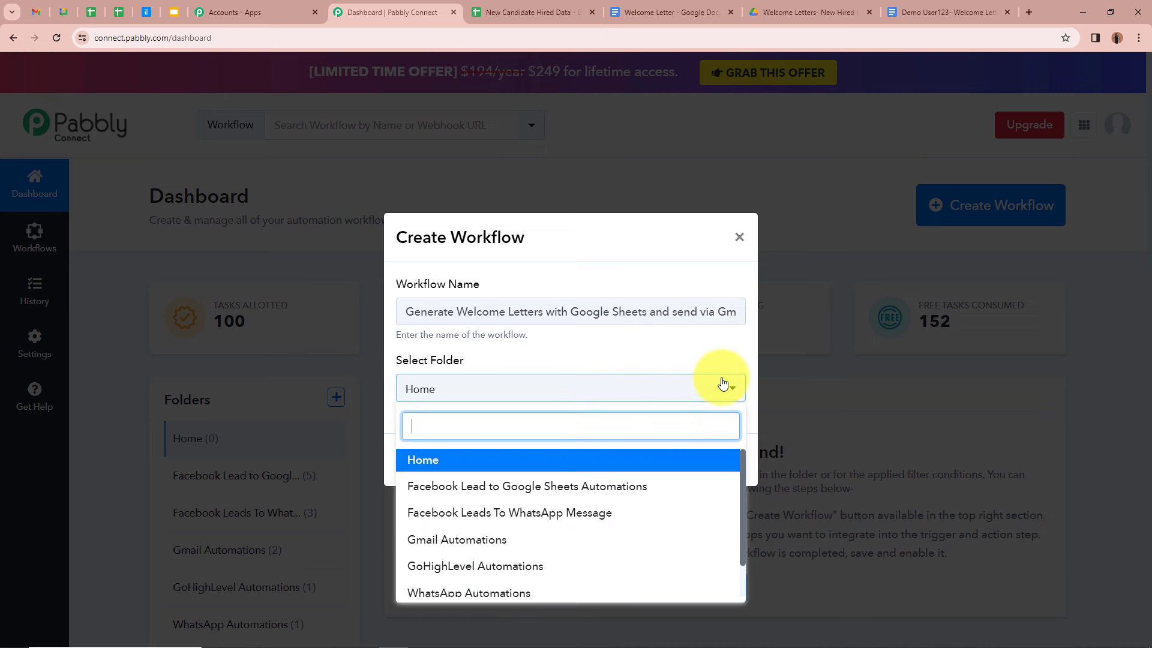
{"action": "scroll", "coordinate": [582, 522], "scroll_direction": "down", "scroll_amount": 1}
{"action": "scroll", "coordinate": [582, 527], "scroll_direction": "up", "scroll_amount": 1}
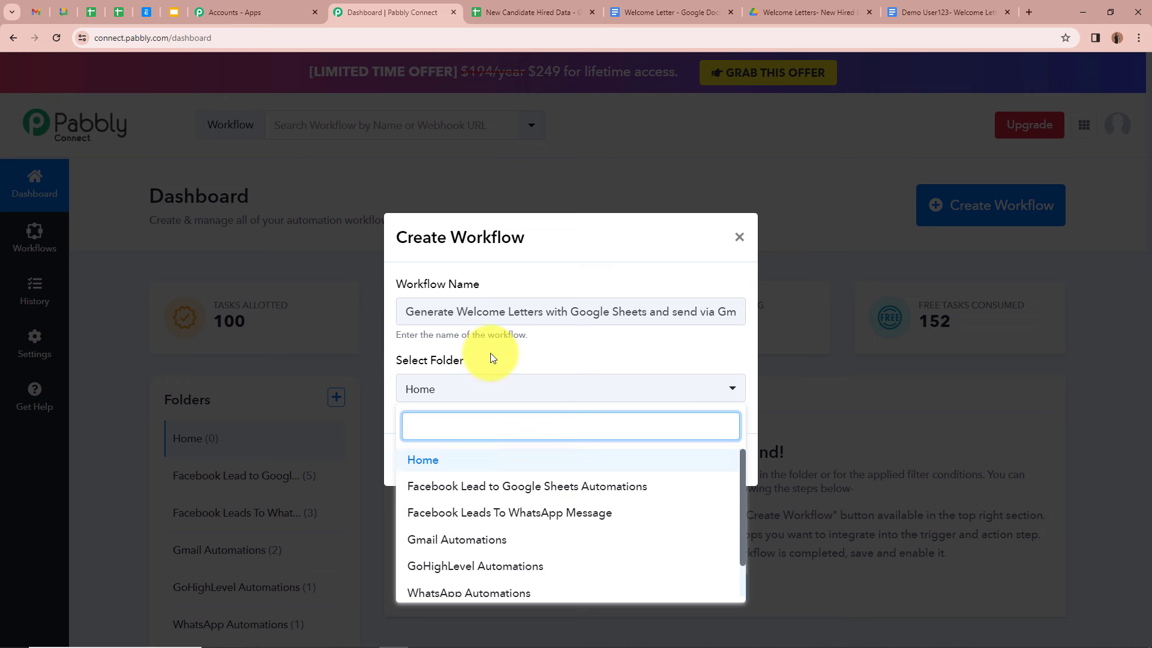
{"action": "left_click", "coordinate": [522, 544]}
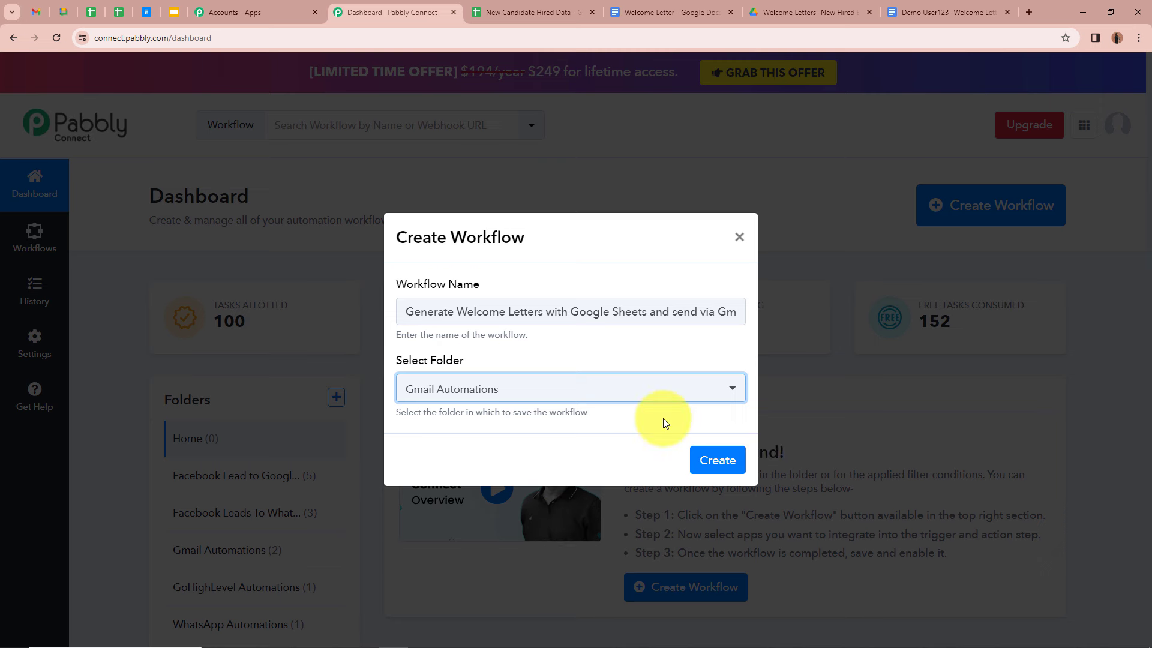
{"action": "left_click", "coordinate": [722, 459]}
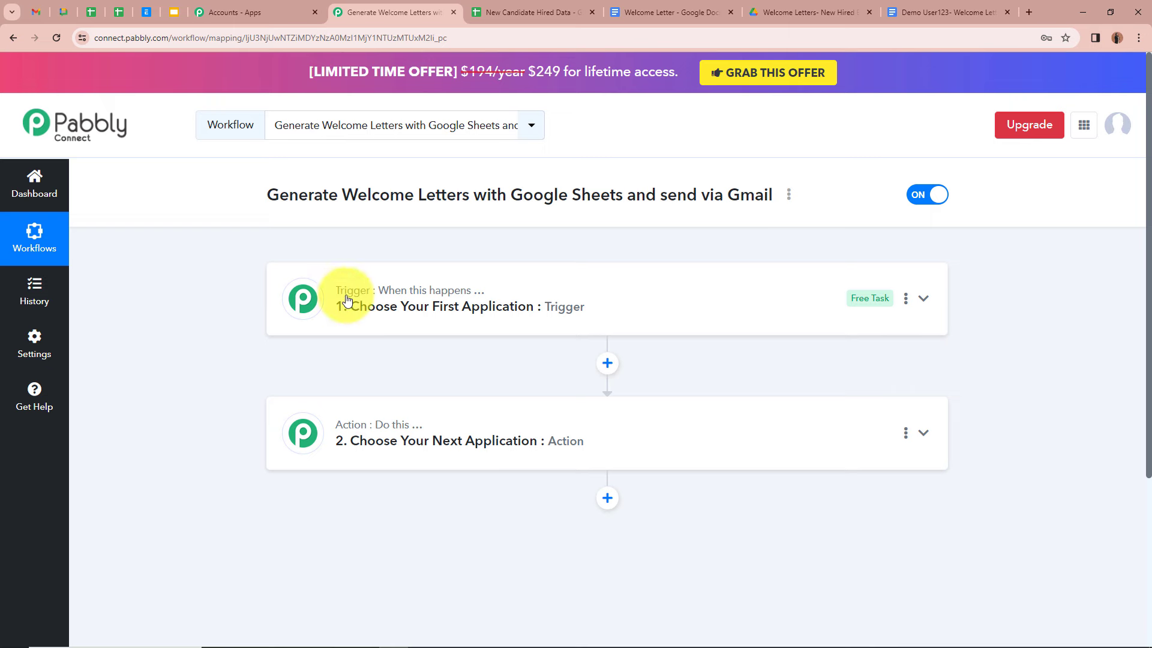
Step: Expand the Trigger card to show its Choose App list
{"action": "mouse_move", "coordinate": [340, 296]}
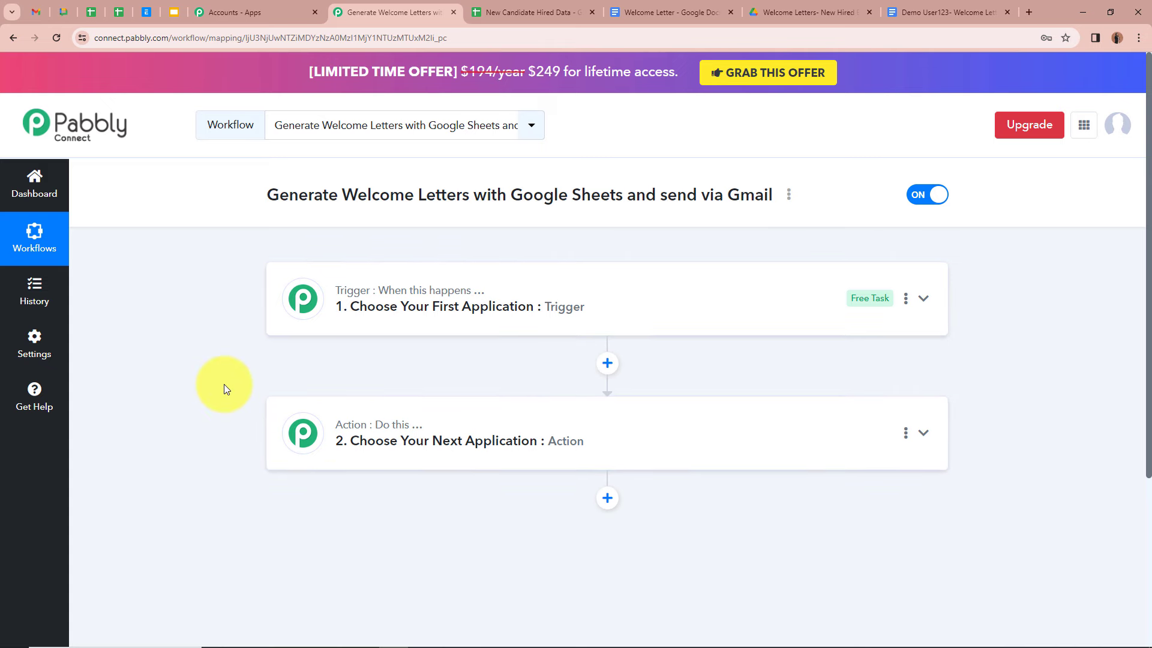
{"action": "left_click", "coordinate": [924, 300]}
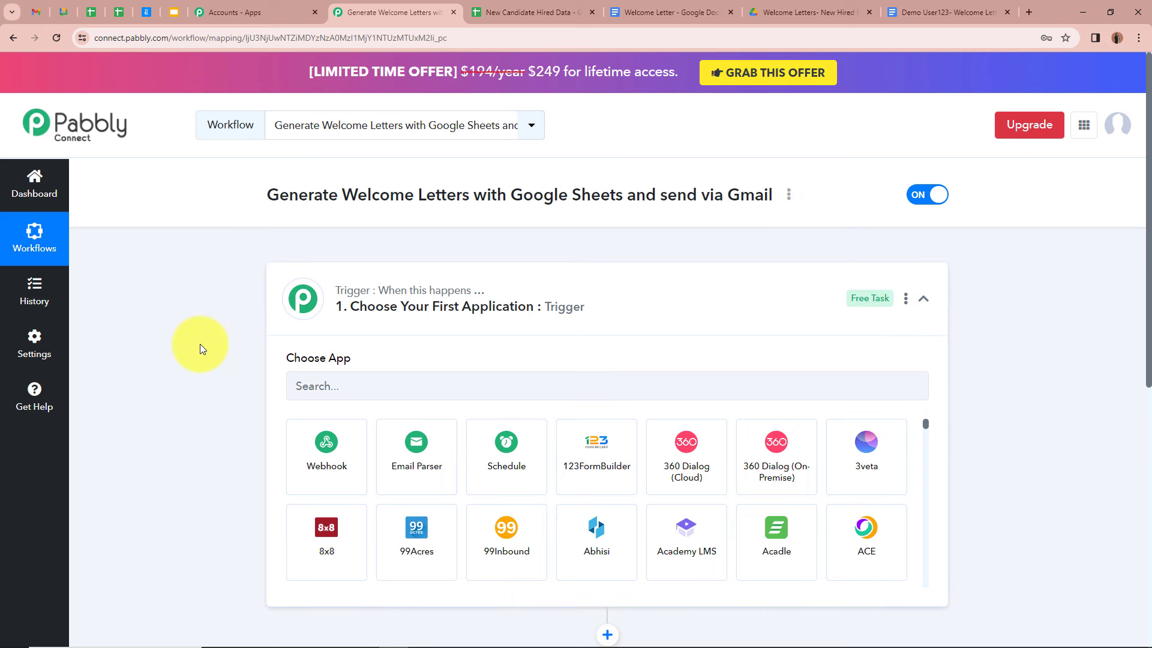
Step: Set the trigger app to Google Sheets with event New or Updated Spreadsheet Row
{"action": "left_click", "coordinate": [466, 388]}
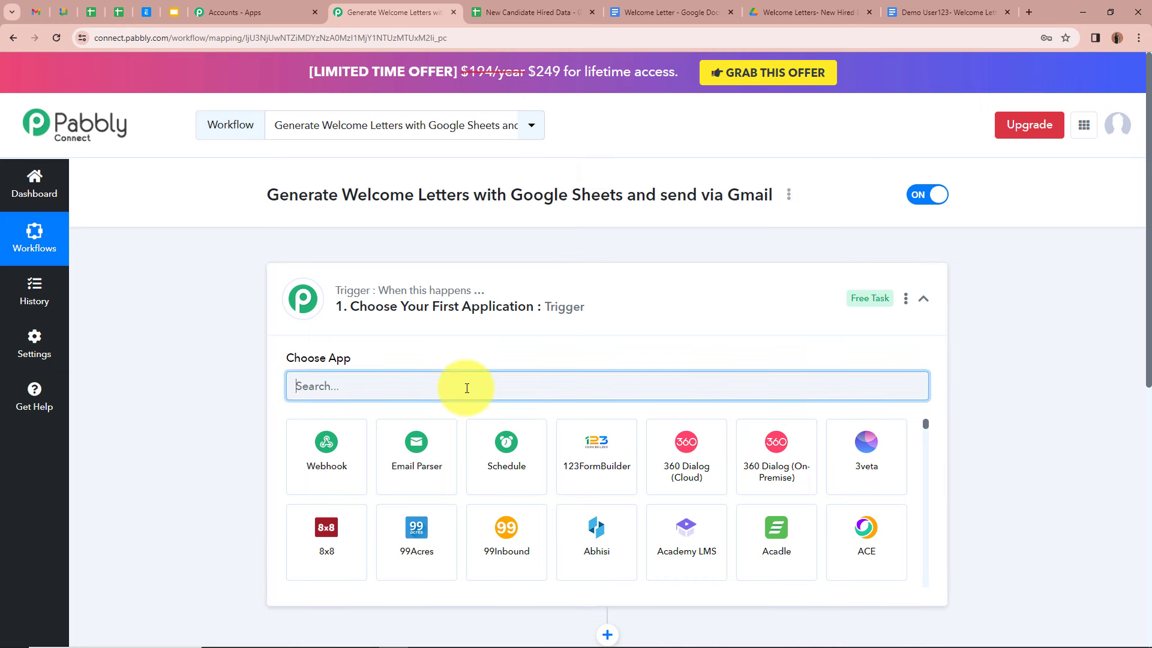
{"action": "type", "text": "Goo"}
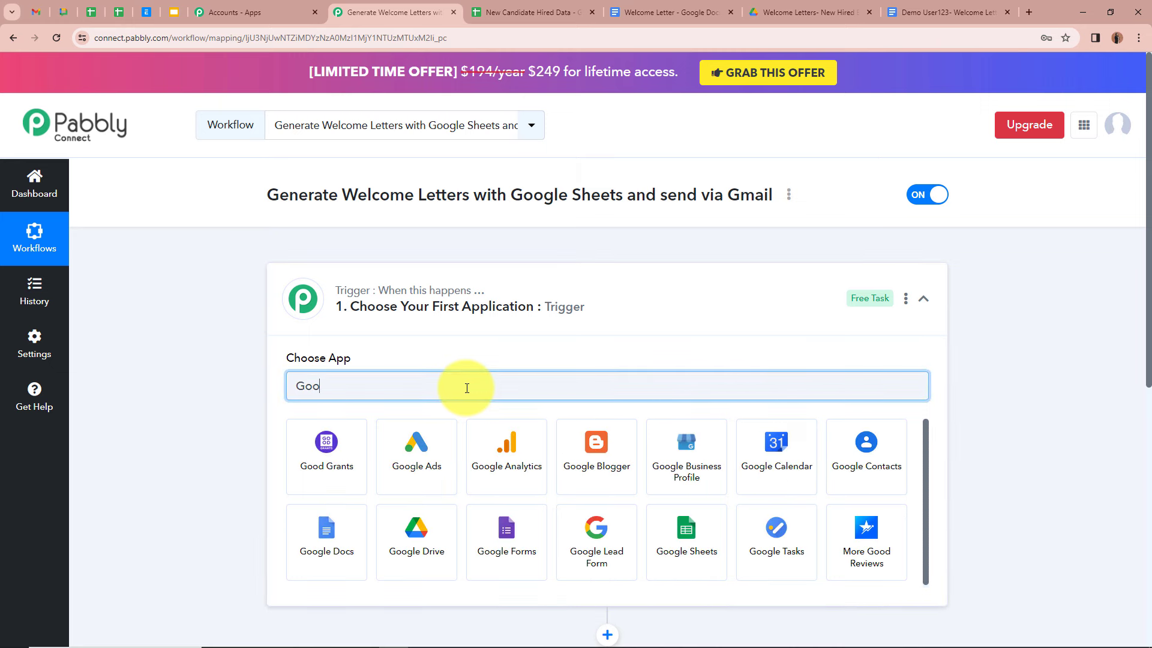
{"action": "type", "text": "gle"}
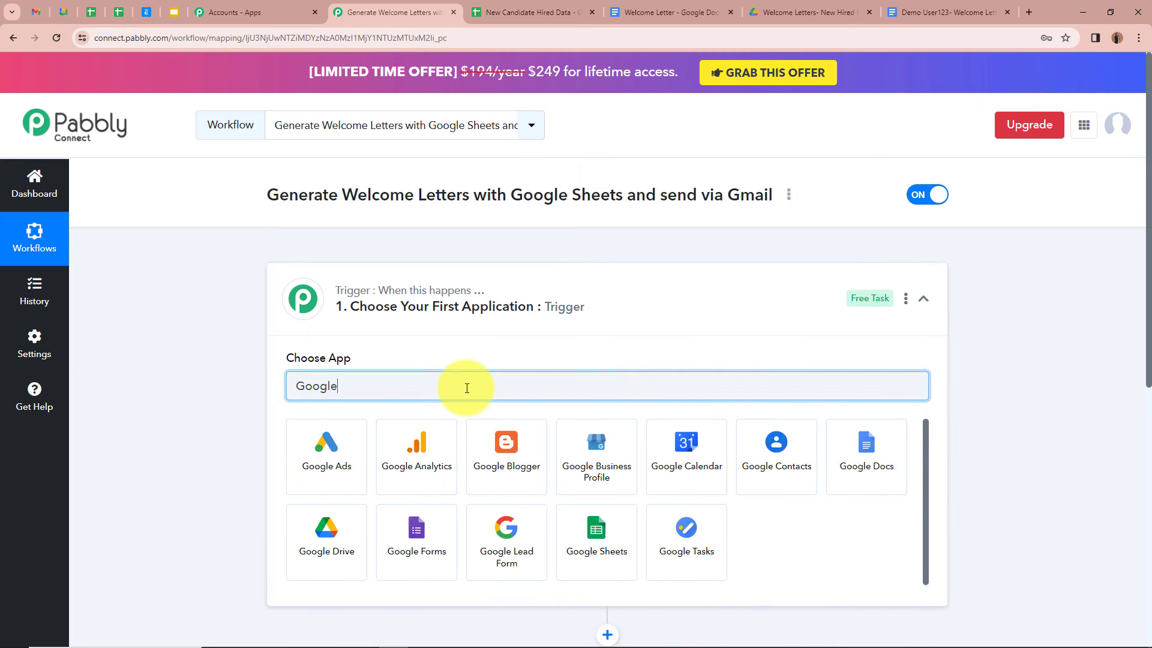
{"action": "left_click", "coordinate": [577, 542]}
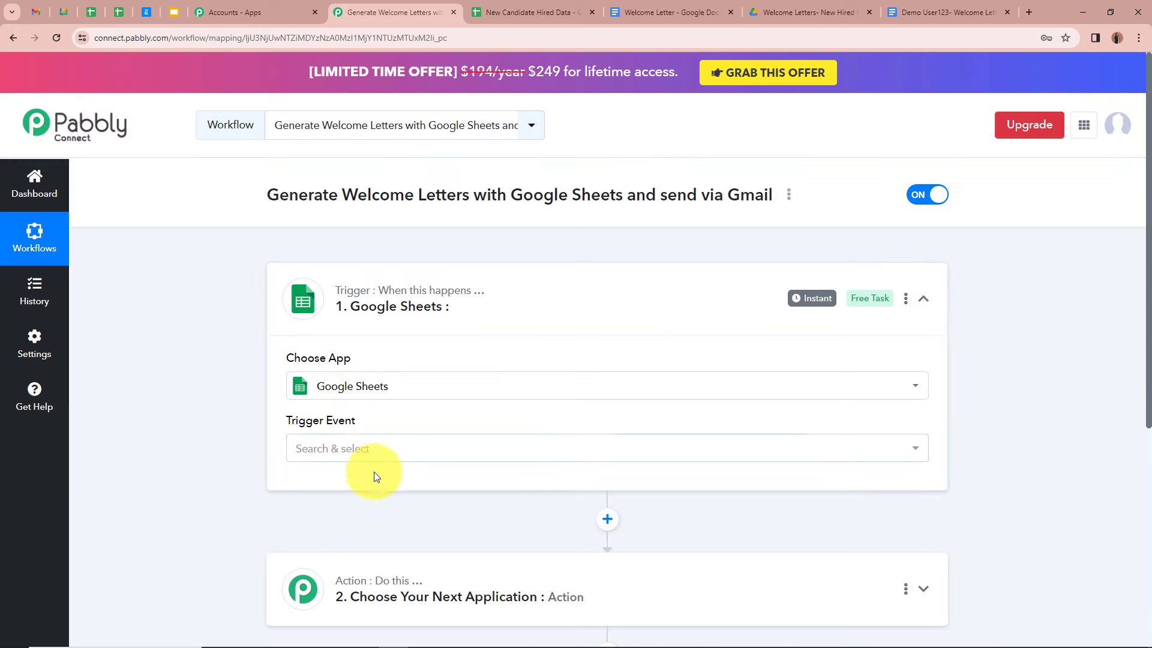
{"action": "left_click", "coordinate": [373, 451]}
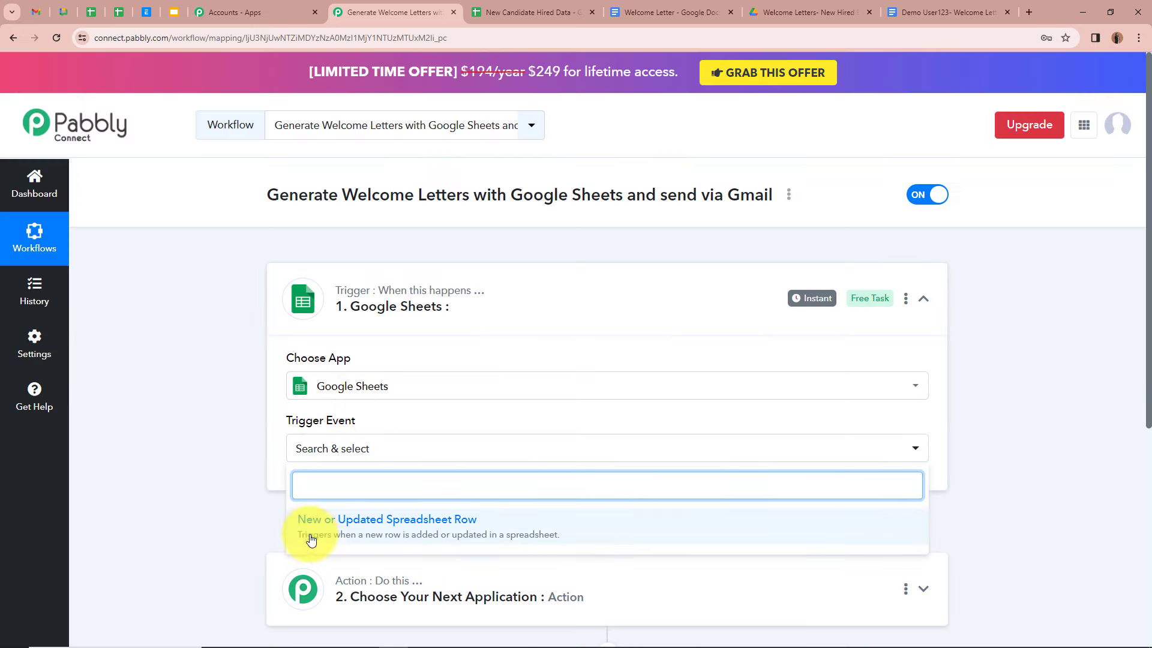
{"action": "left_click", "coordinate": [507, 532]}
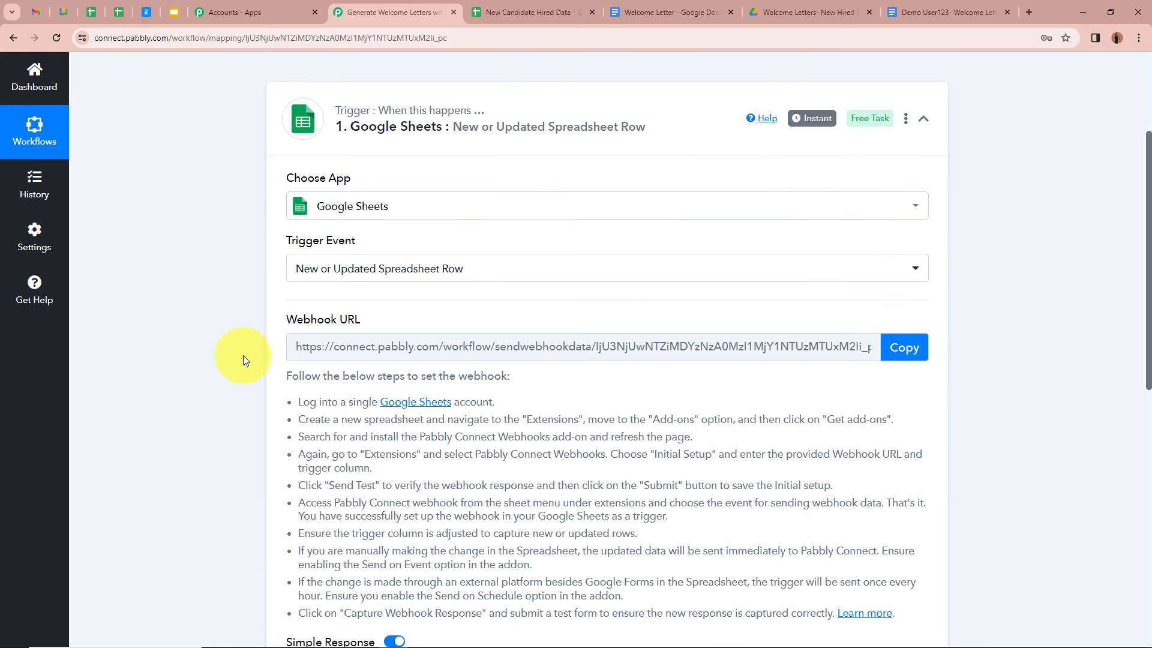
Step: Copy the trigger's webhook URL and go to the candidates spreadsheet
{"action": "mouse_move", "coordinate": [294, 330]}
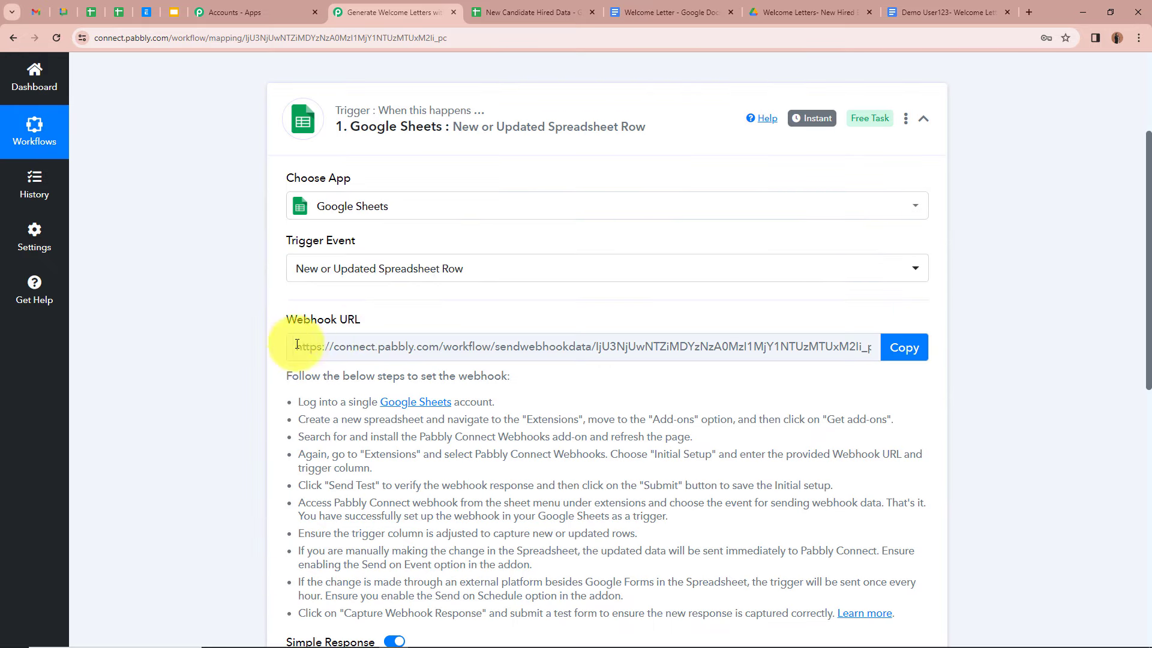
{"action": "scroll", "coordinate": [213, 320], "scroll_direction": "up", "scroll_amount": 2}
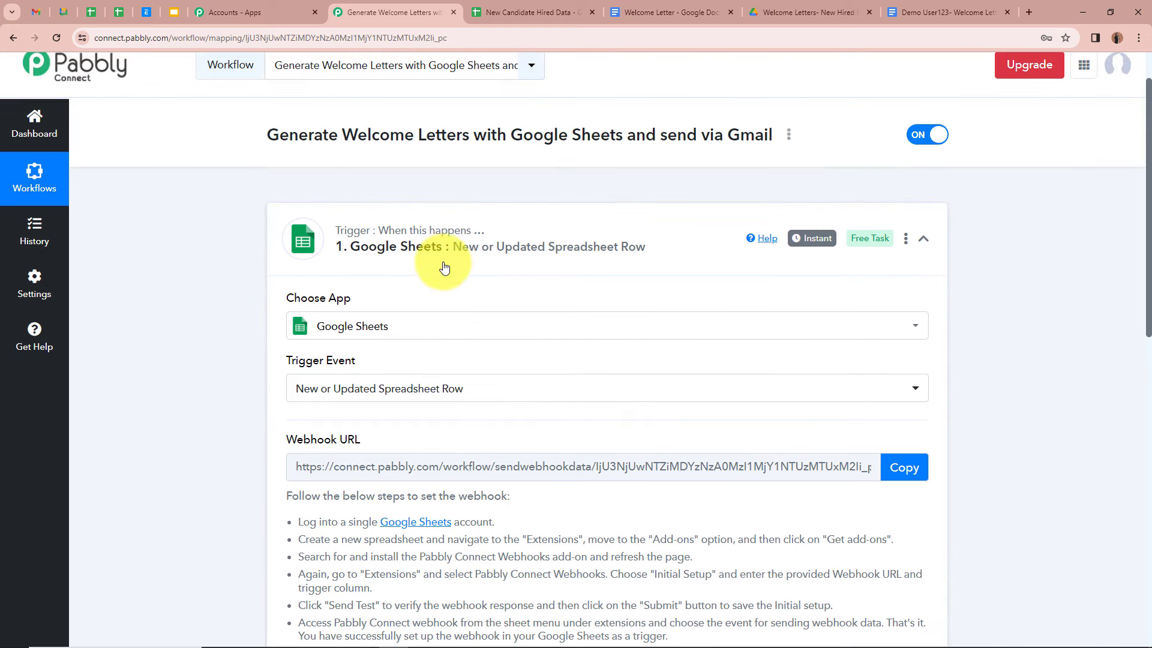
{"action": "scroll", "coordinate": [444, 268], "scroll_direction": "down", "scroll_amount": 2}
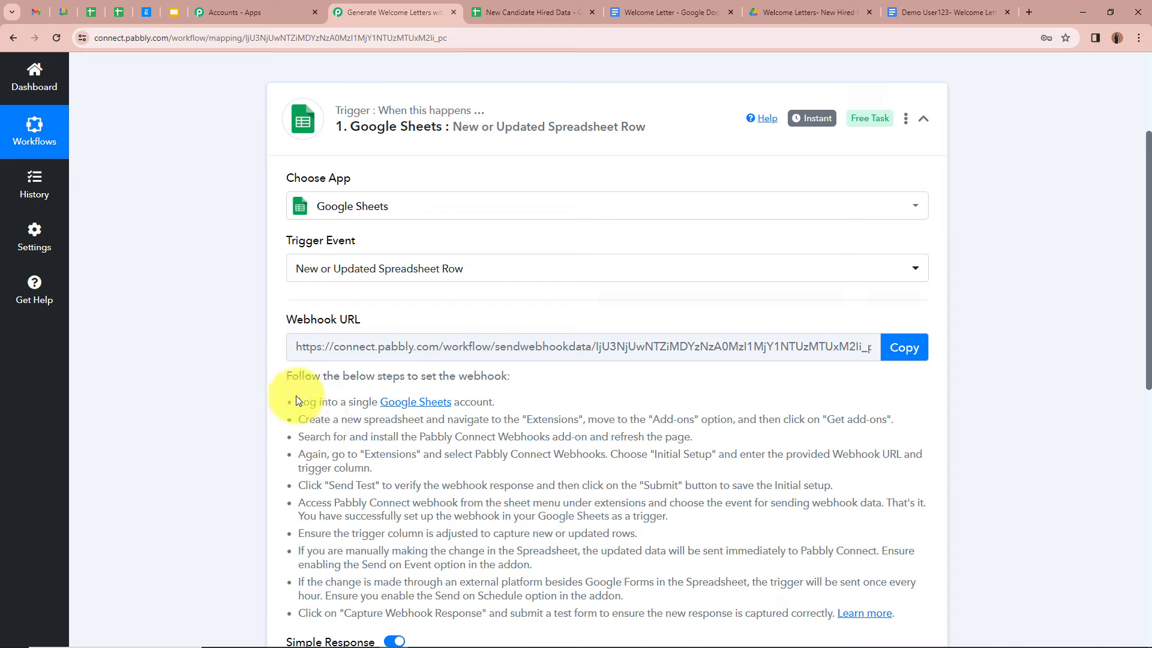
{"action": "left_click_drag", "start_coordinate": [300, 401], "coordinate": [728, 550]}
{"action": "left_click", "coordinate": [231, 424]}
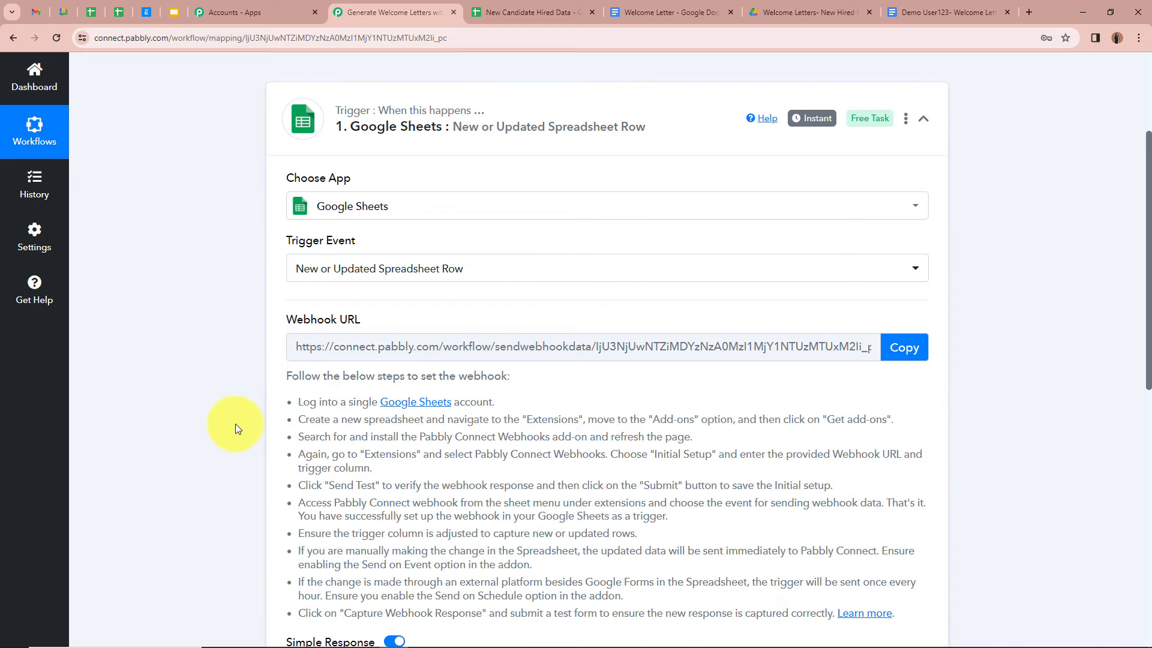
{"action": "left_click", "coordinate": [910, 358]}
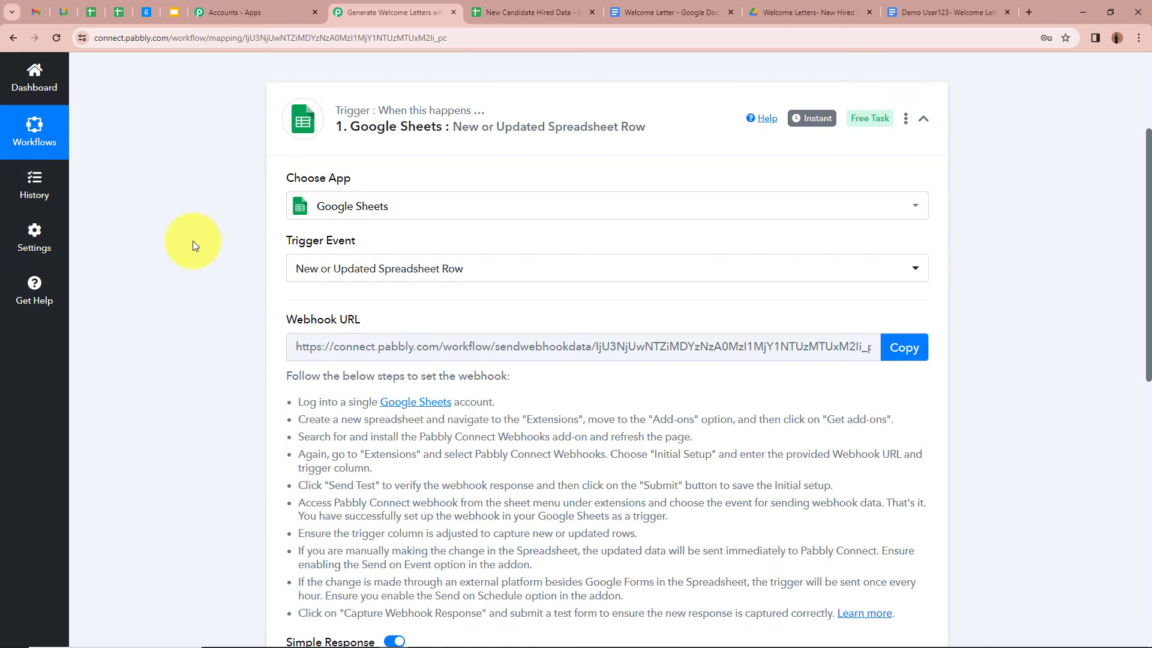
{"action": "left_click", "coordinate": [515, 13]}
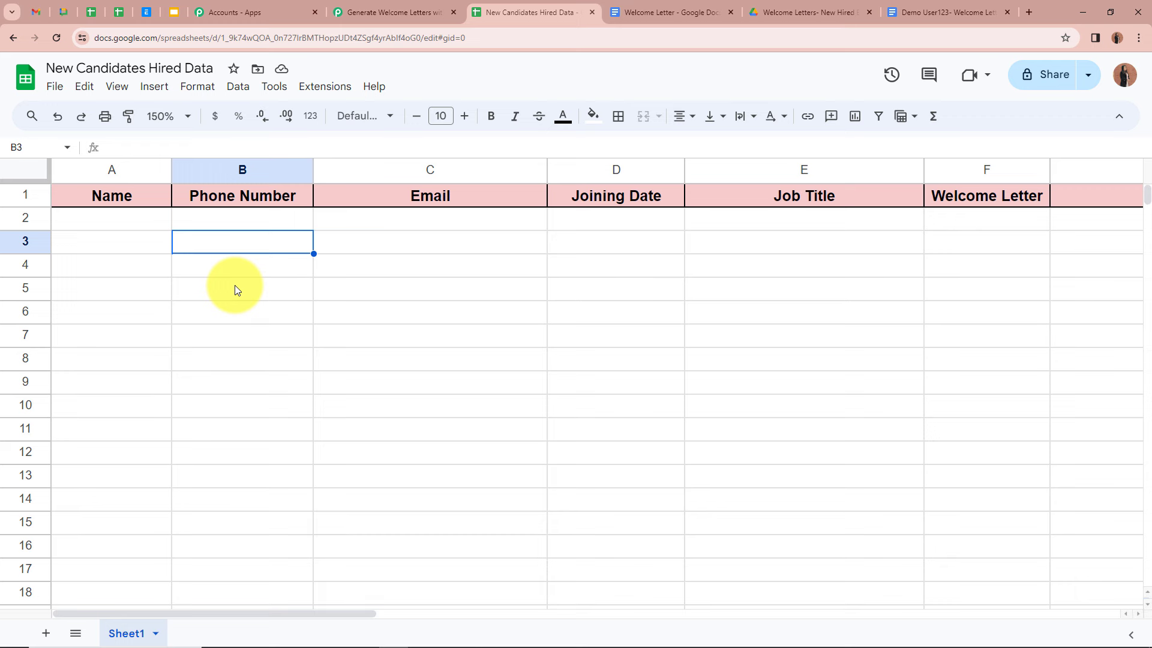
Step: Check in the add-on marketplace that Pabbly Connect Webhooks is installed
{"action": "left_click", "coordinate": [322, 90]}
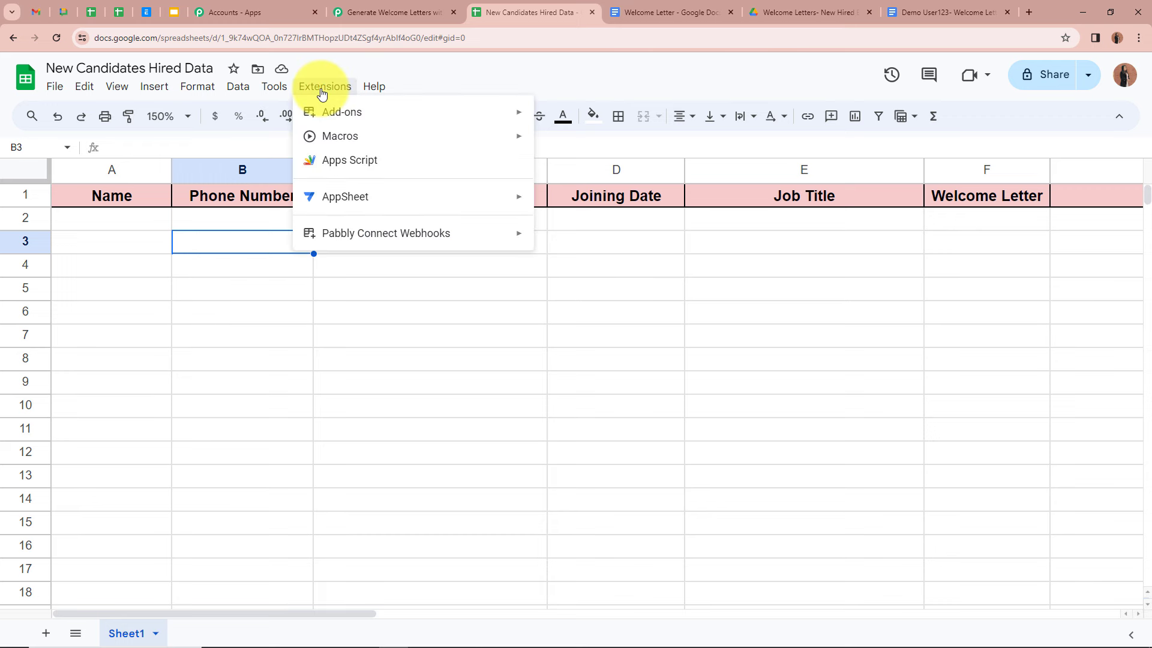
{"action": "mouse_move", "coordinate": [311, 109]}
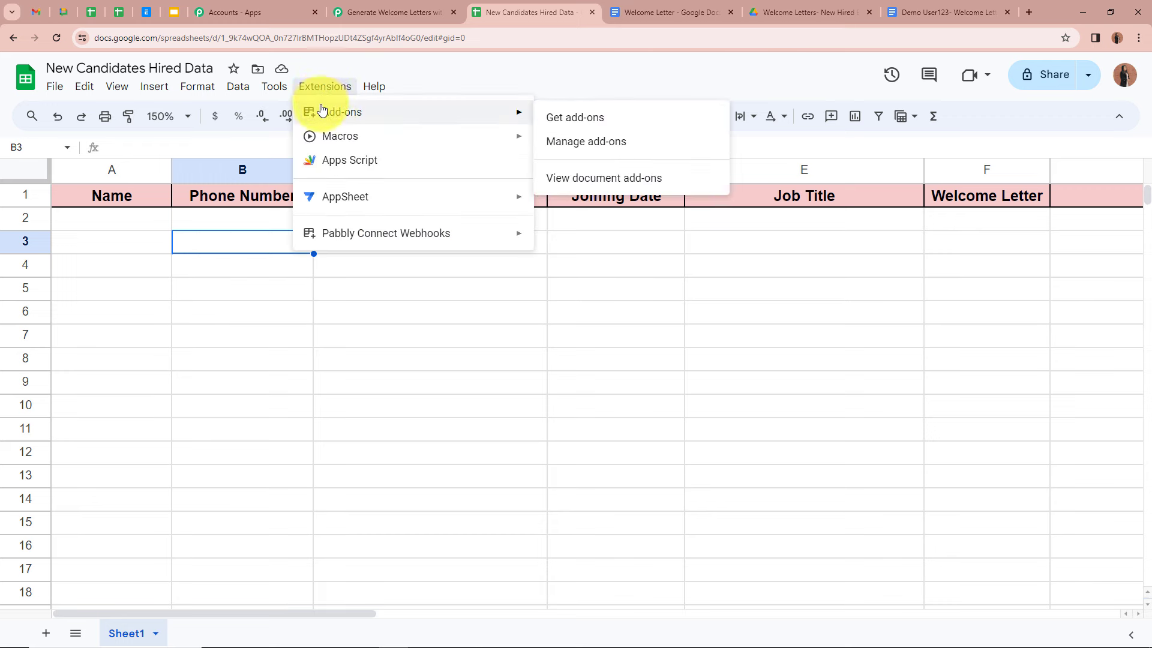
{"action": "left_click", "coordinate": [575, 119]}
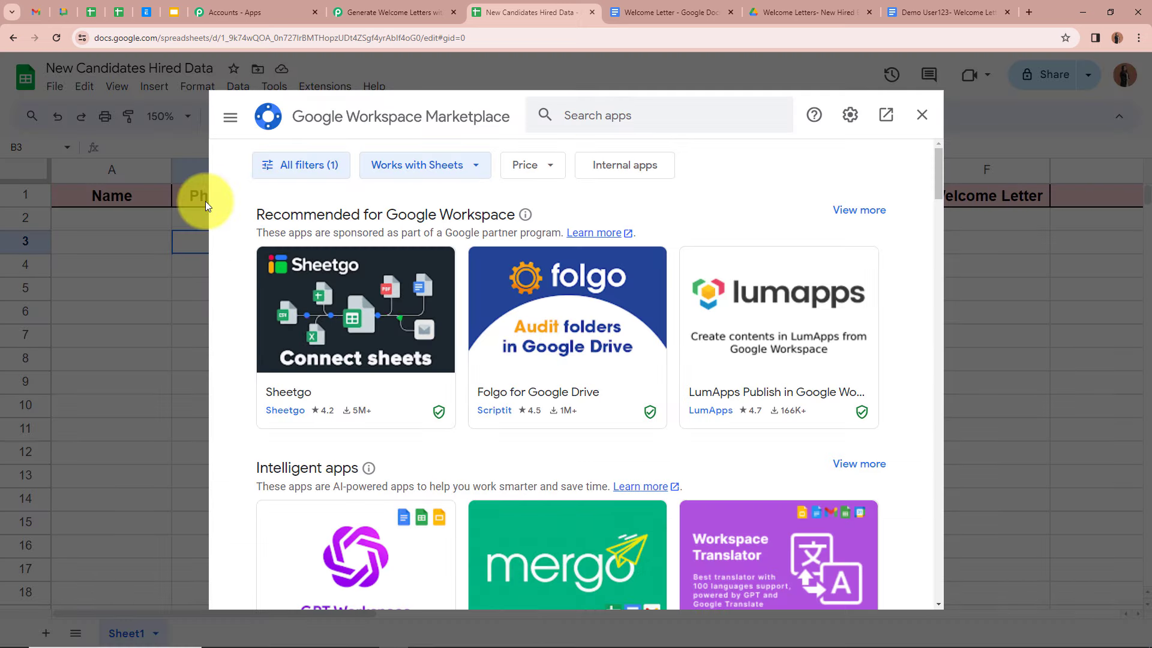
{"action": "left_click", "coordinate": [676, 110]}
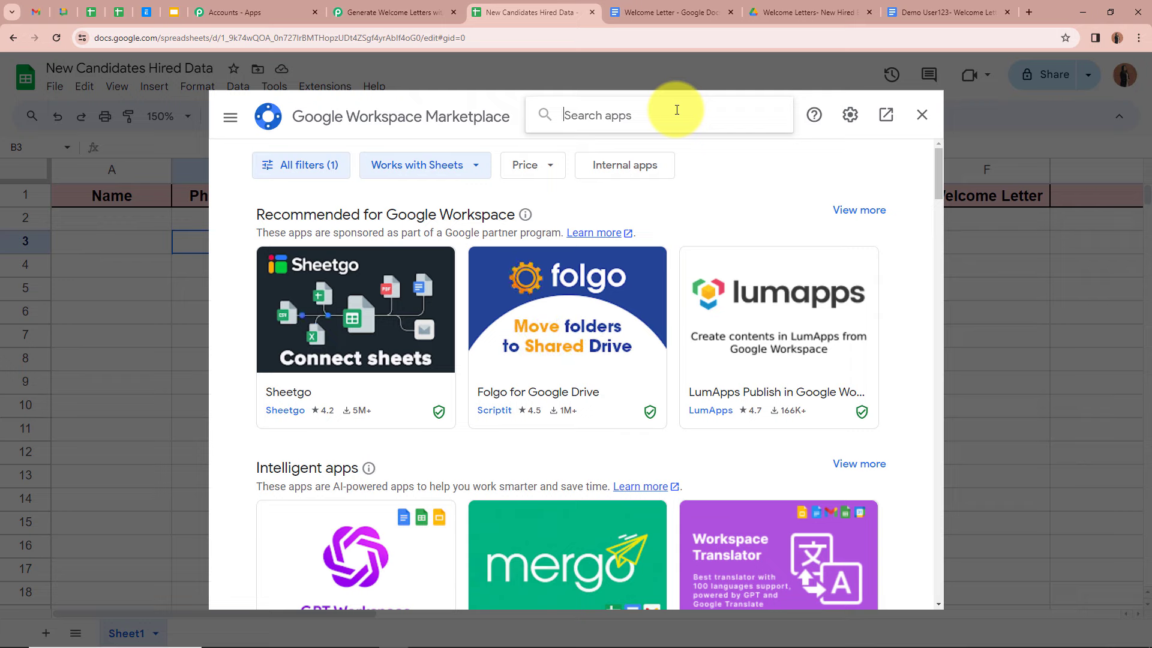
{"action": "type", "text": "Pabbl"}
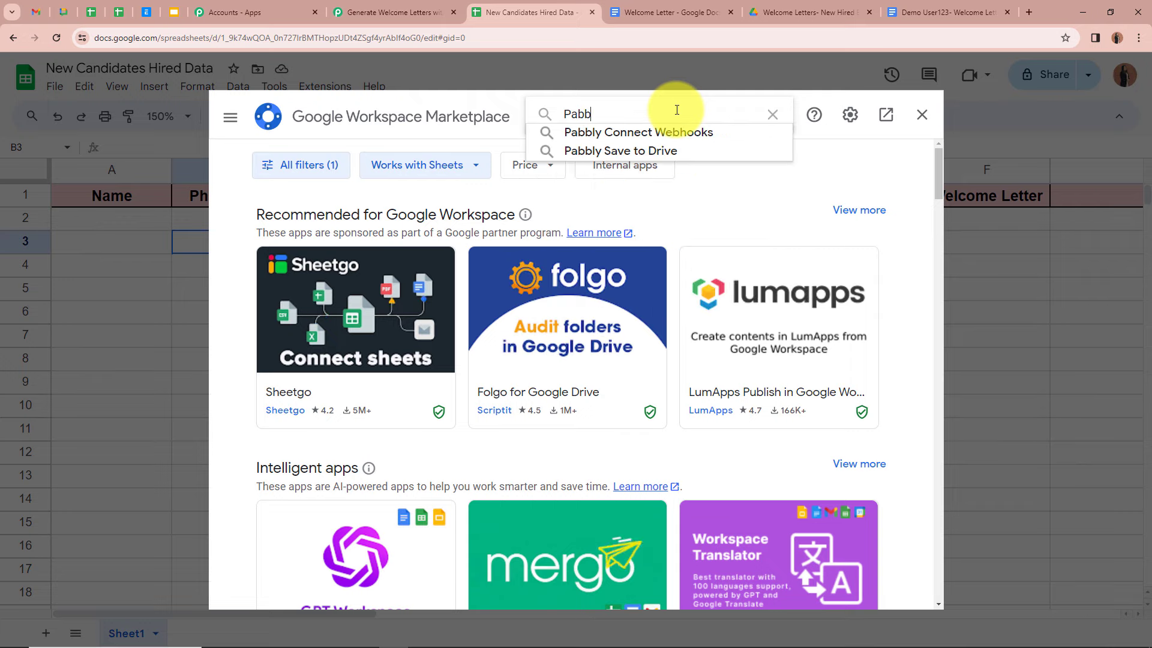
{"action": "left_click", "coordinate": [679, 130]}
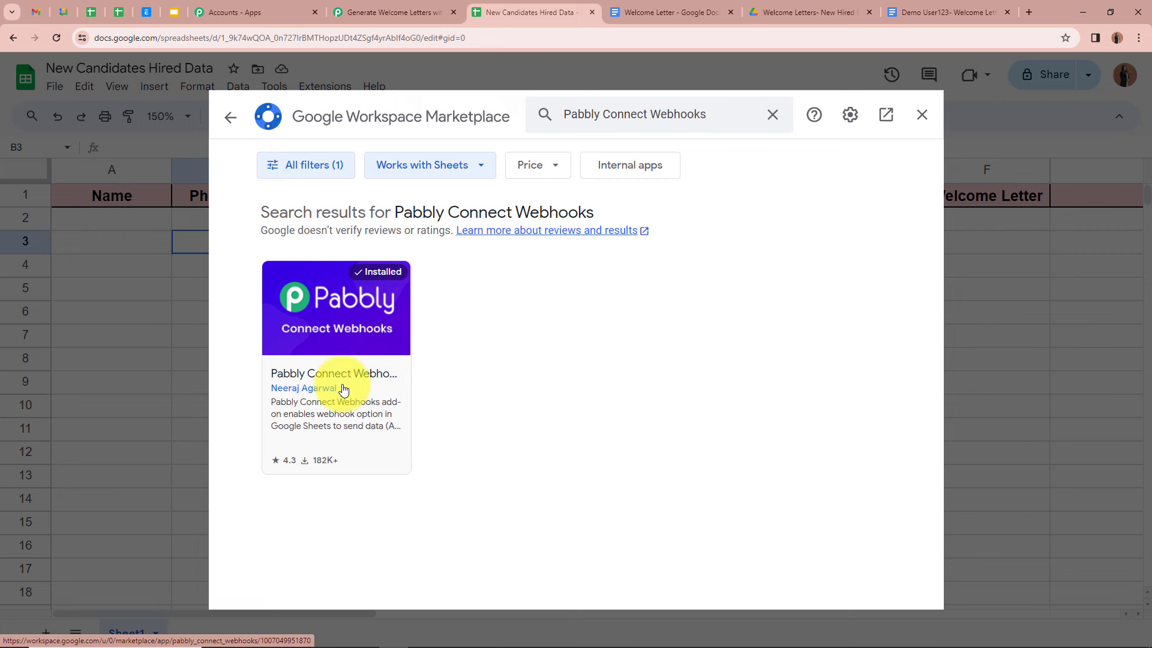
{"action": "left_click", "coordinate": [343, 390]}
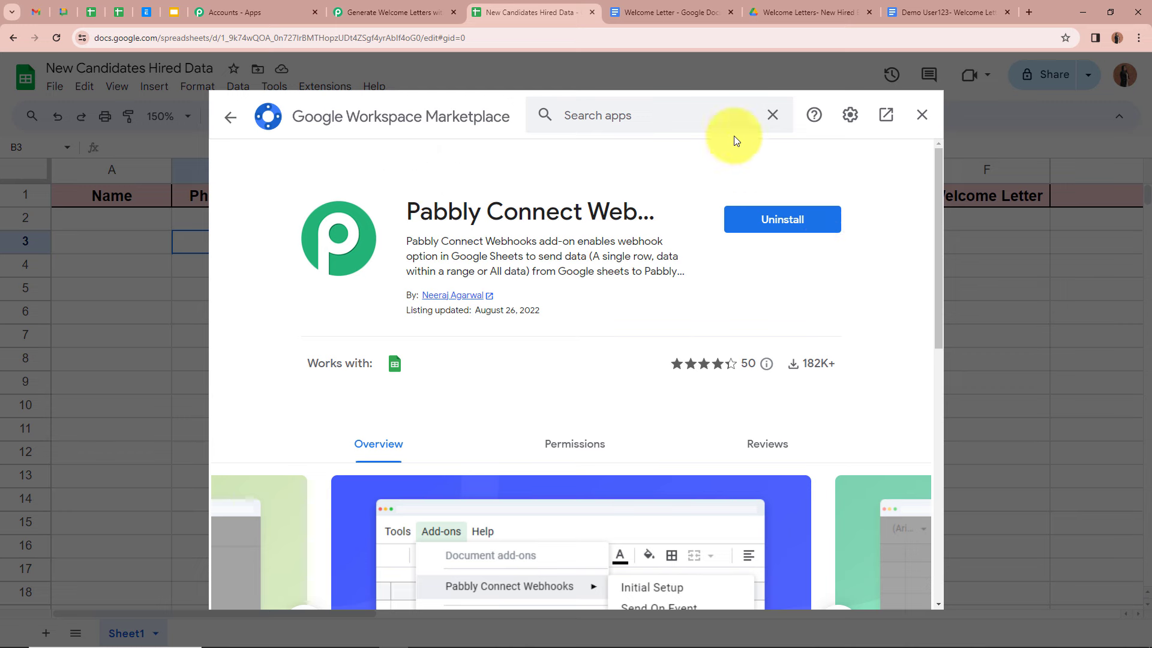
{"action": "left_click", "coordinate": [922, 115]}
Step: Launch Initial Setup from Extensions > Pabbly Connect Webhooks
{"action": "left_click", "coordinate": [335, 87]}
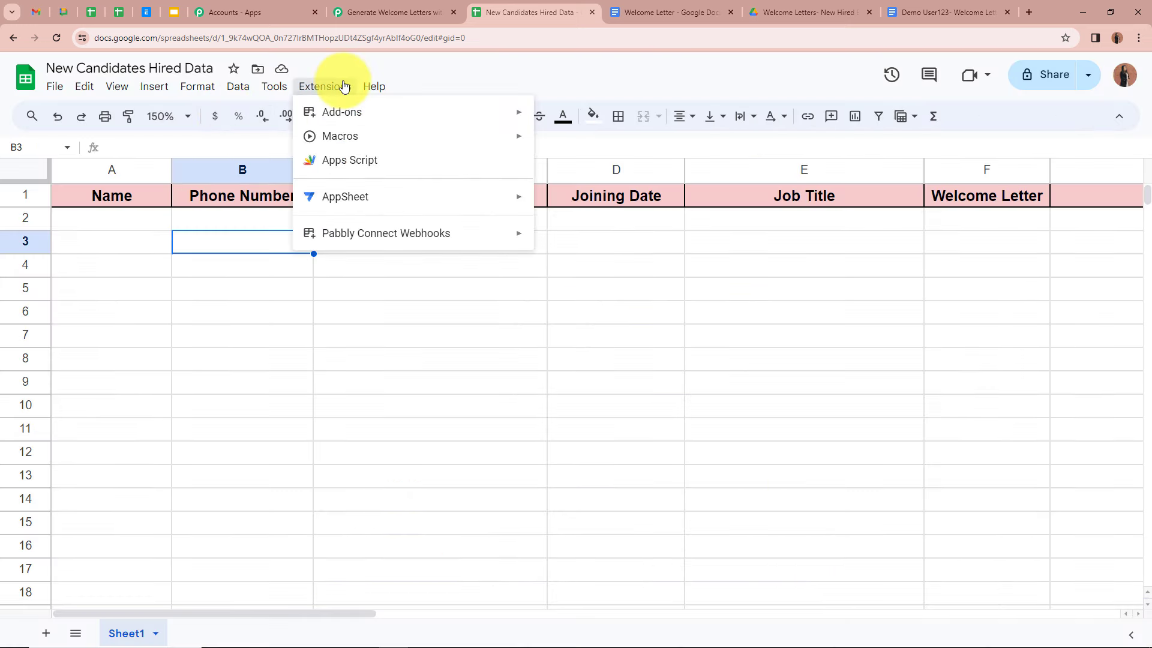
{"action": "mouse_move", "coordinate": [308, 235]}
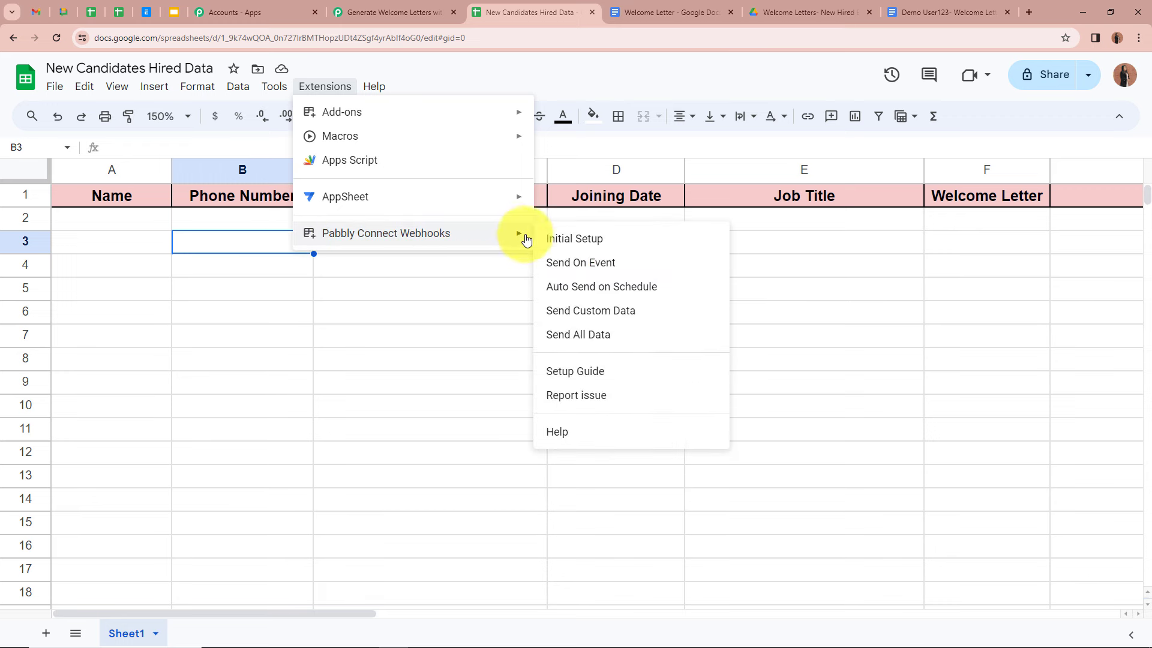
{"action": "left_click", "coordinate": [567, 242]}
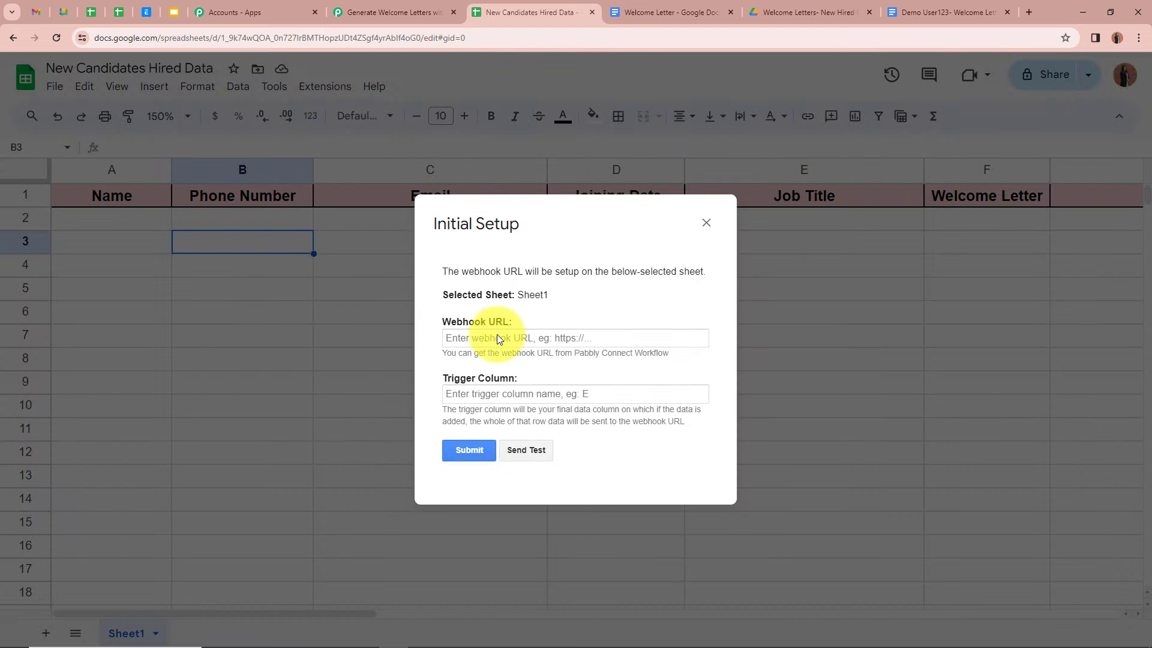
Step: Enter the copied webhook URL and trigger column F in Initial Setup, then submit
{"action": "left_click", "coordinate": [514, 338]}
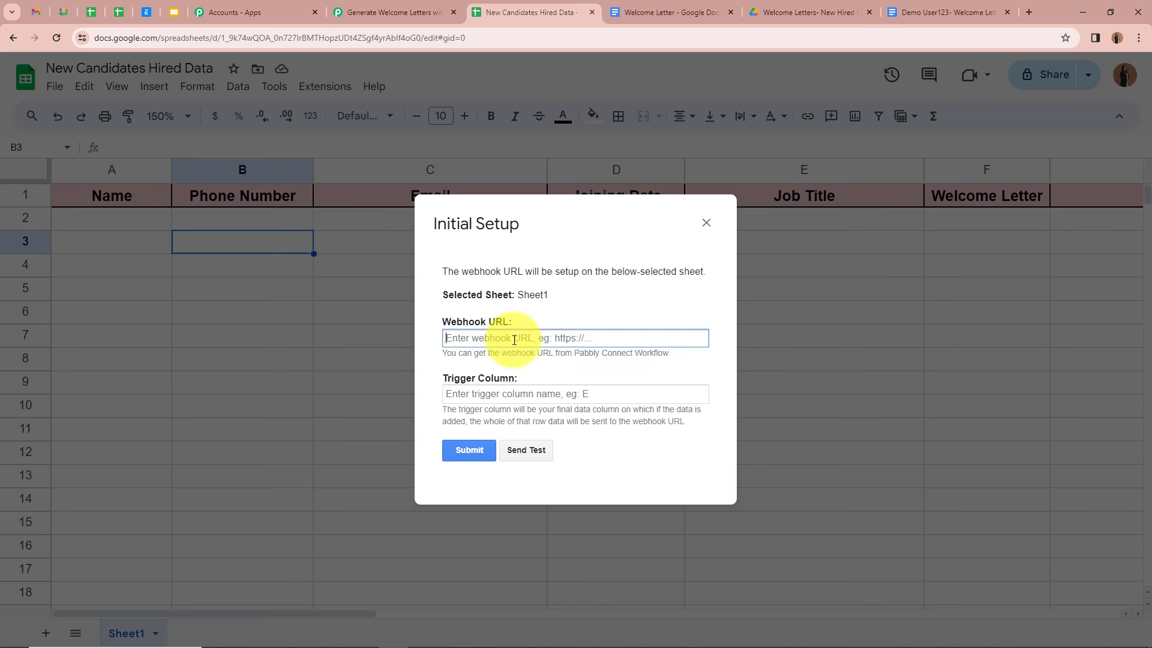
{"action": "key", "text": "ctrl+v"}
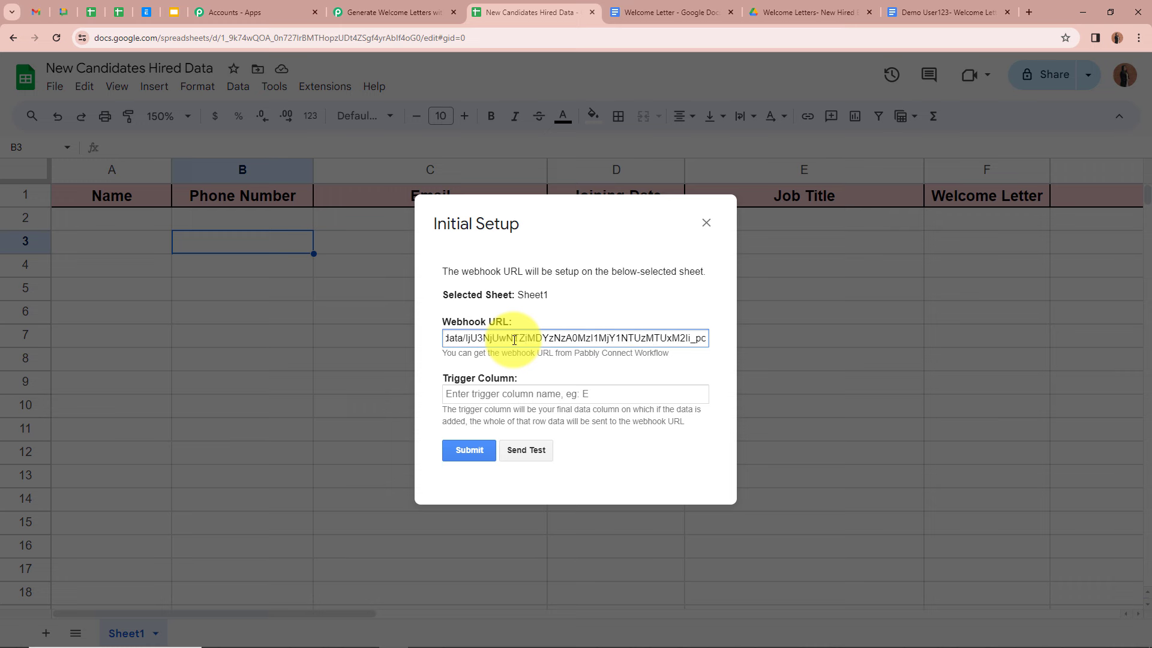
{"action": "left_click", "coordinate": [517, 394]}
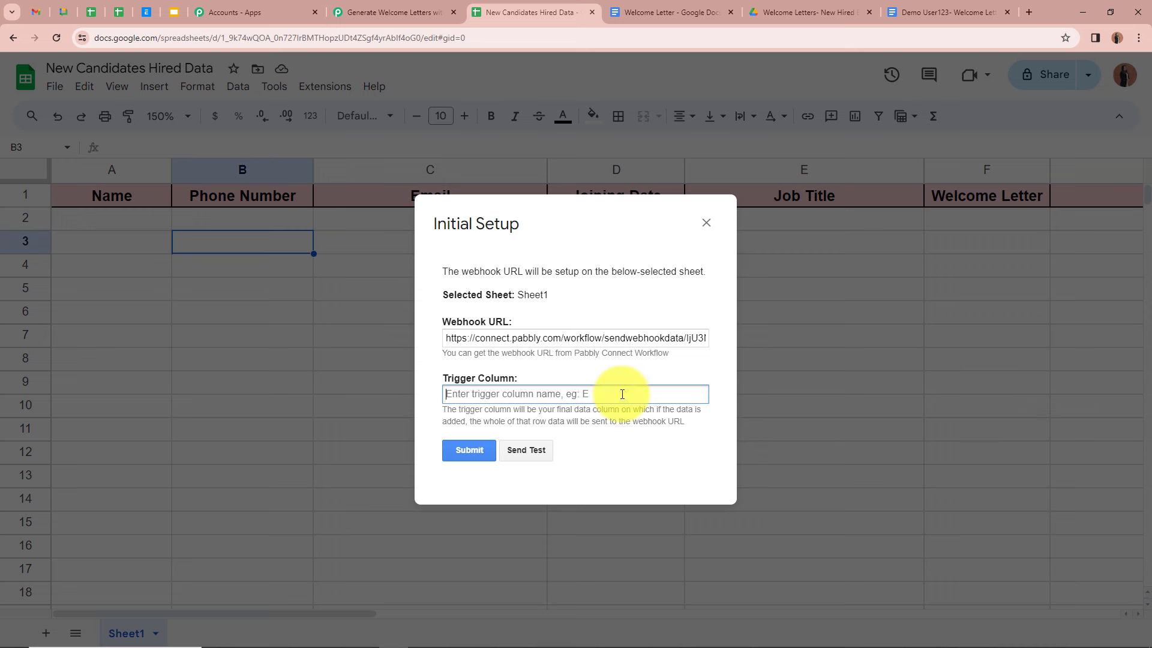
{"action": "type", "text": "F"}
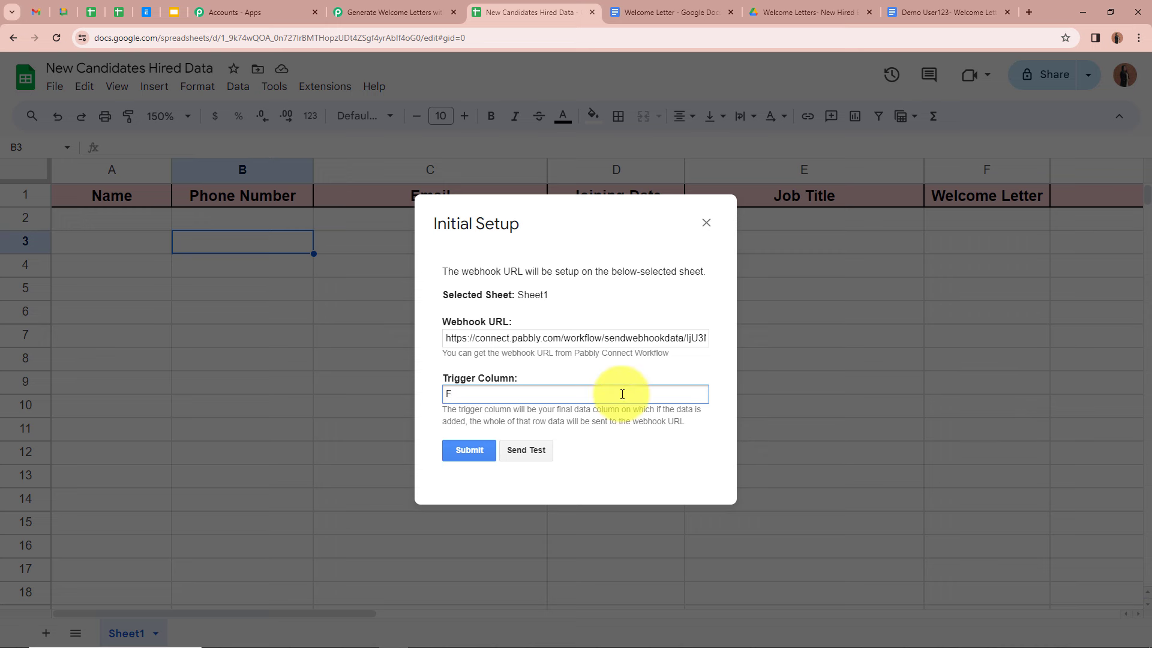
{"action": "left_click", "coordinate": [470, 454]}
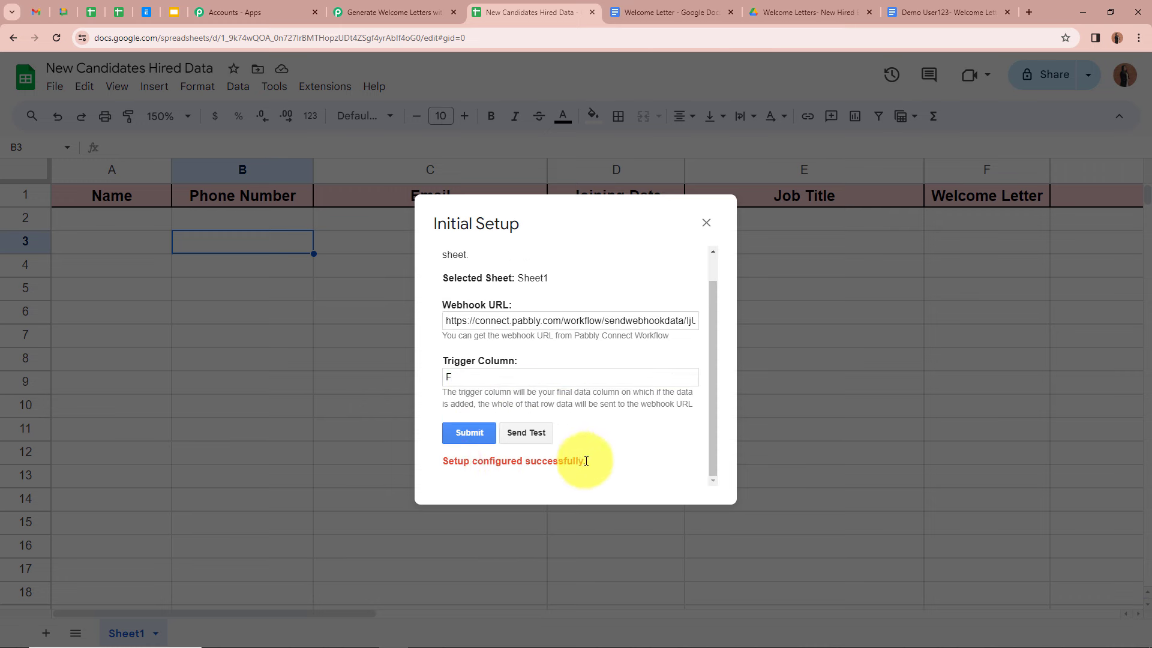
{"action": "left_click", "coordinate": [706, 222]}
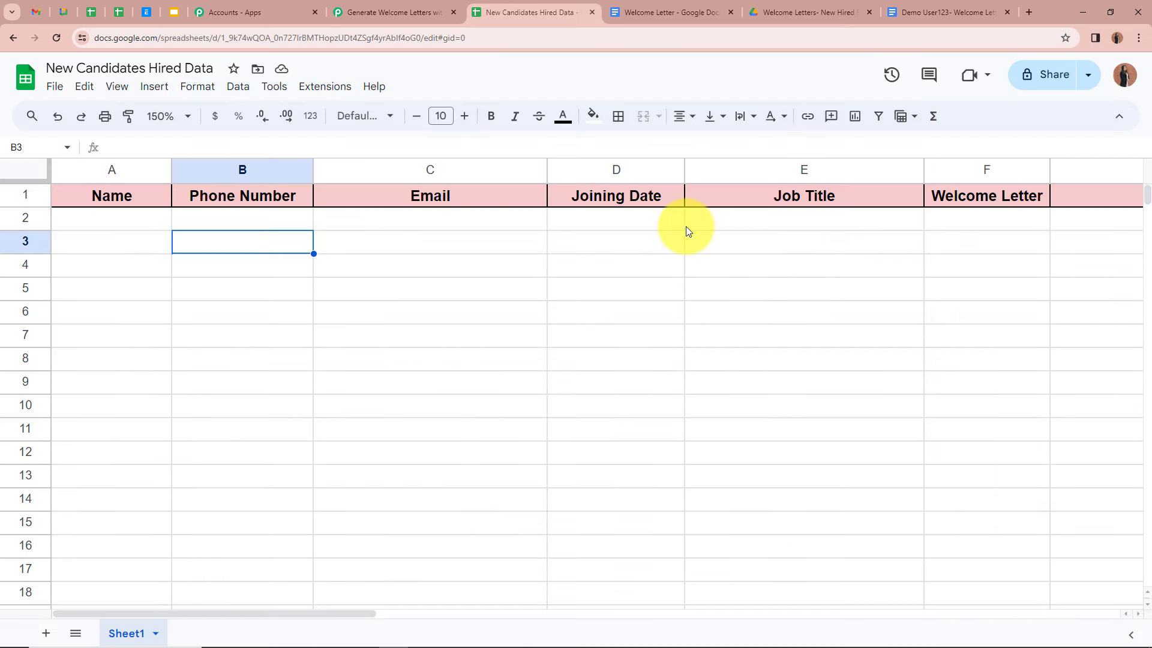
Step: Enable Send On Event in the Pabbly Connect Webhooks menu and verify it is checked
{"action": "left_click", "coordinate": [328, 88]}
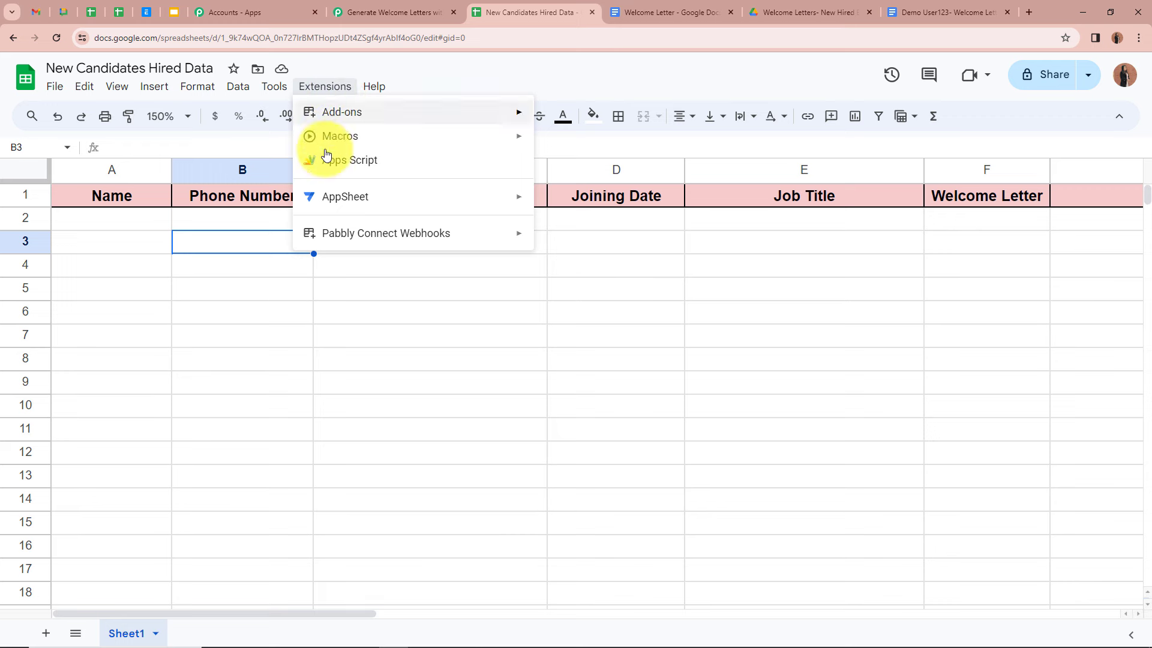
{"action": "mouse_move", "coordinate": [393, 239]}
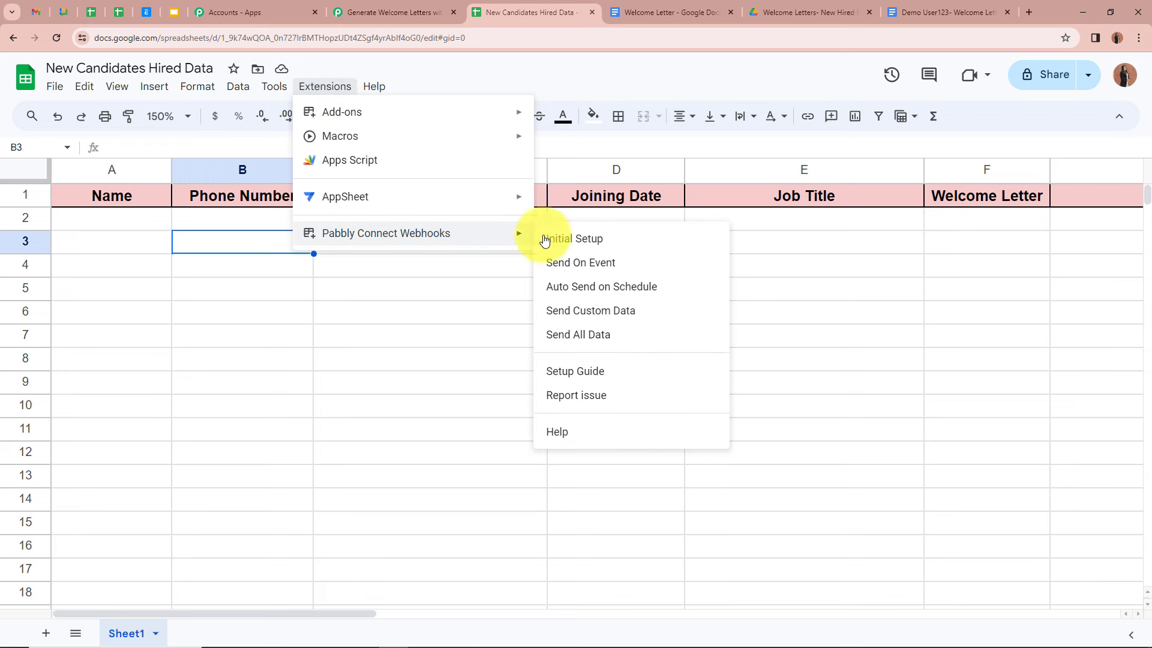
{"action": "left_click", "coordinate": [636, 267]}
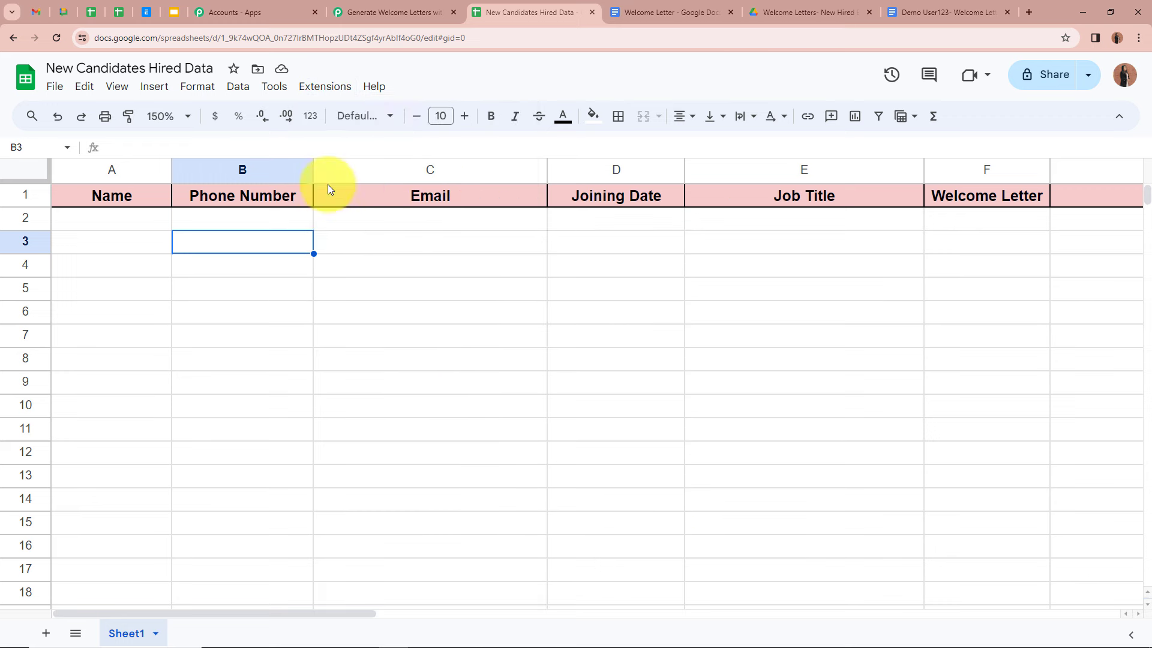
{"action": "left_click", "coordinate": [329, 90]}
{"action": "mouse_move", "coordinate": [322, 231]}
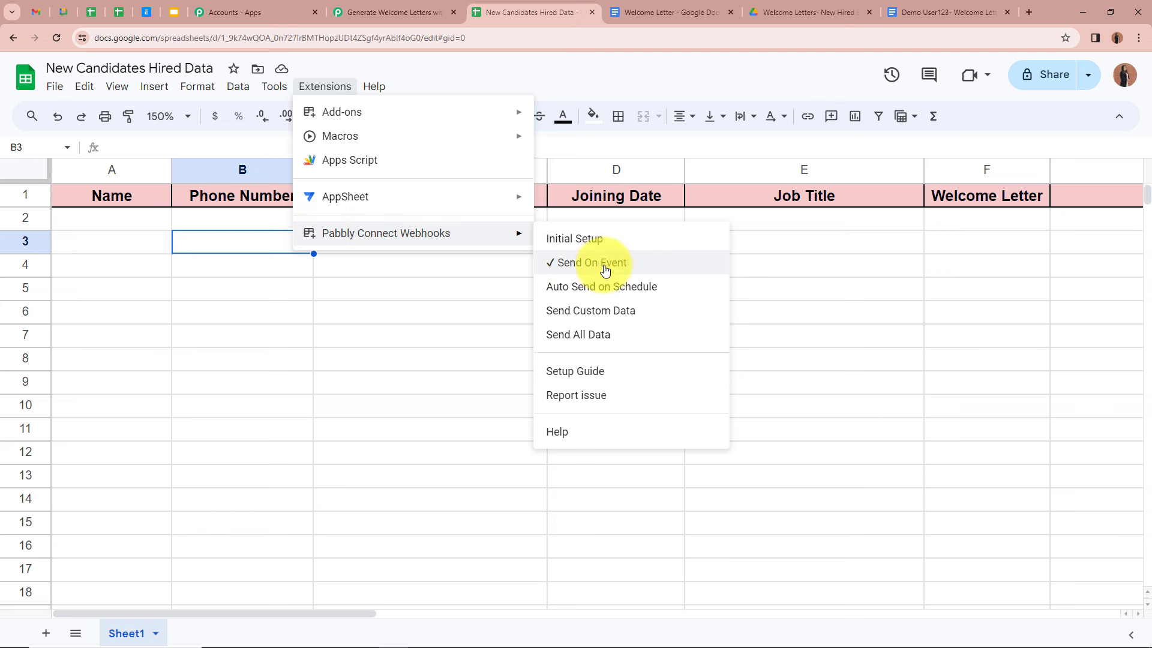
{"action": "left_click", "coordinate": [402, 277]}
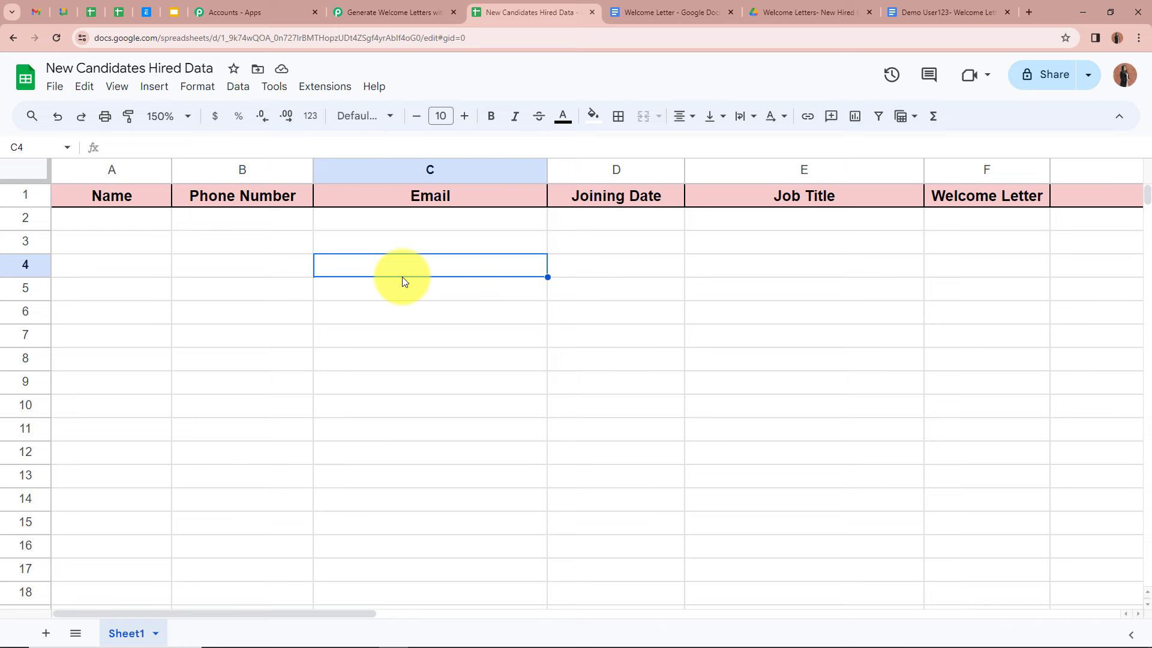
{"action": "left_click", "coordinate": [373, 12]}
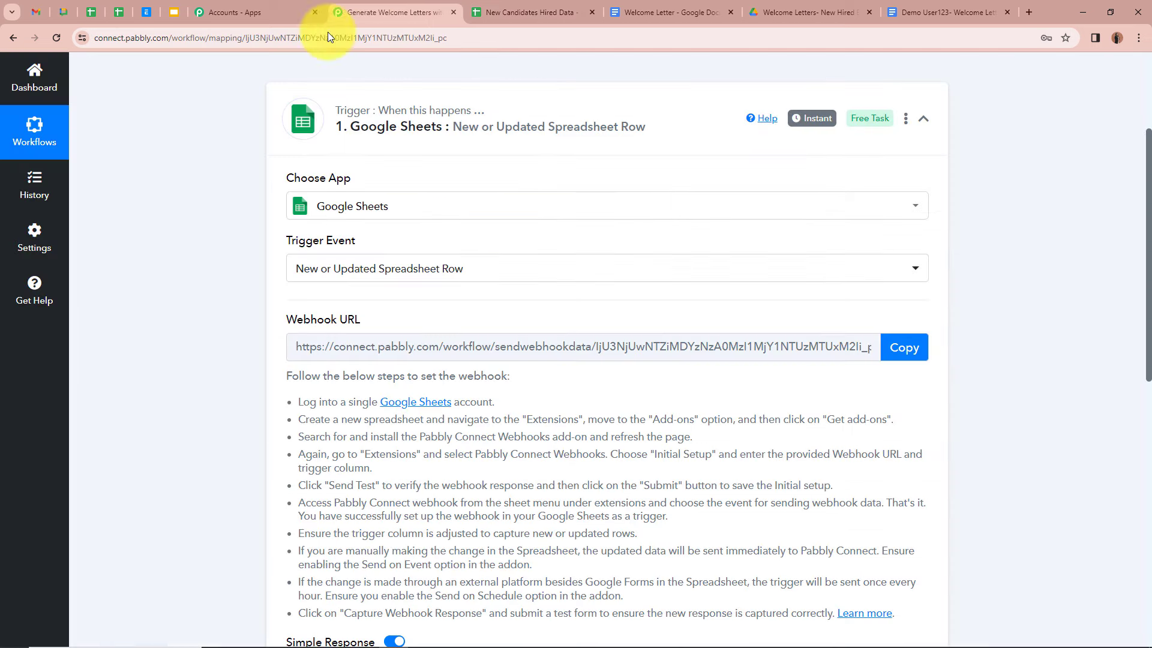
{"action": "scroll", "coordinate": [159, 355], "scroll_direction": "down", "scroll_amount": 4}
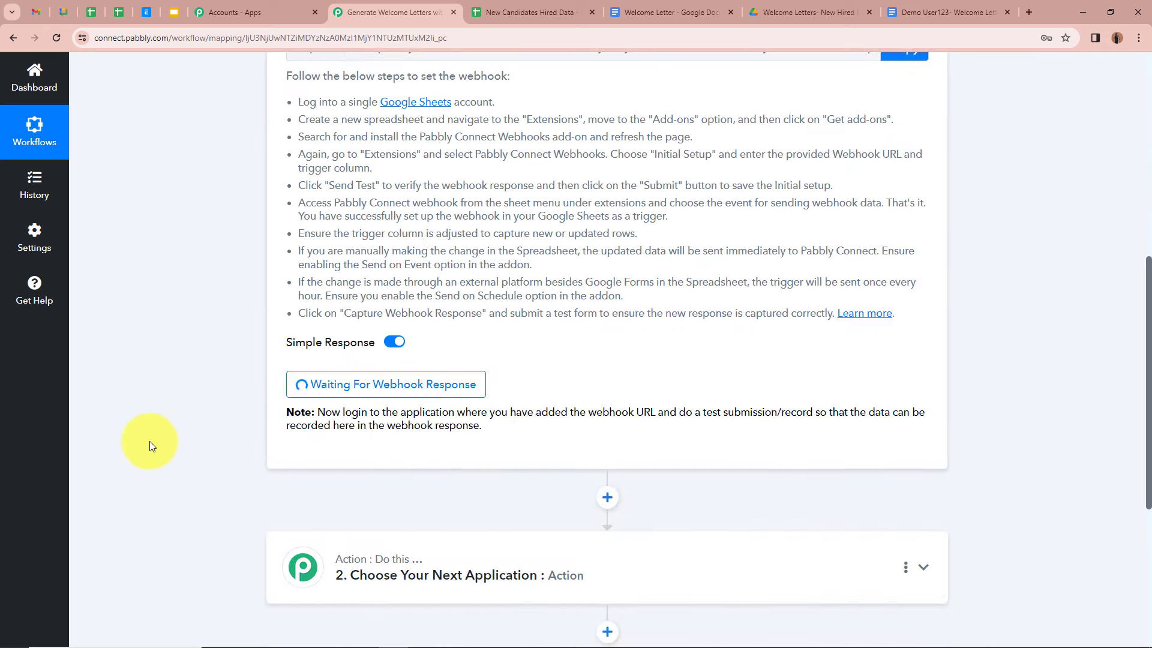
{"action": "left_click", "coordinate": [516, 12]}
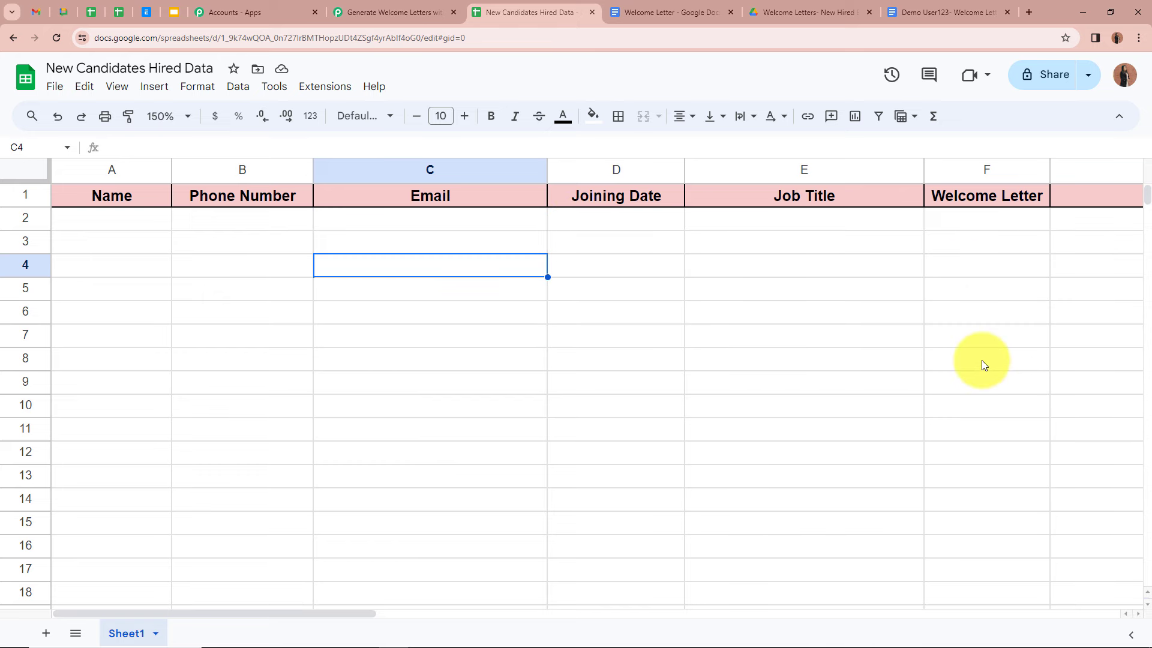
{"action": "left_click", "coordinate": [372, 12]}
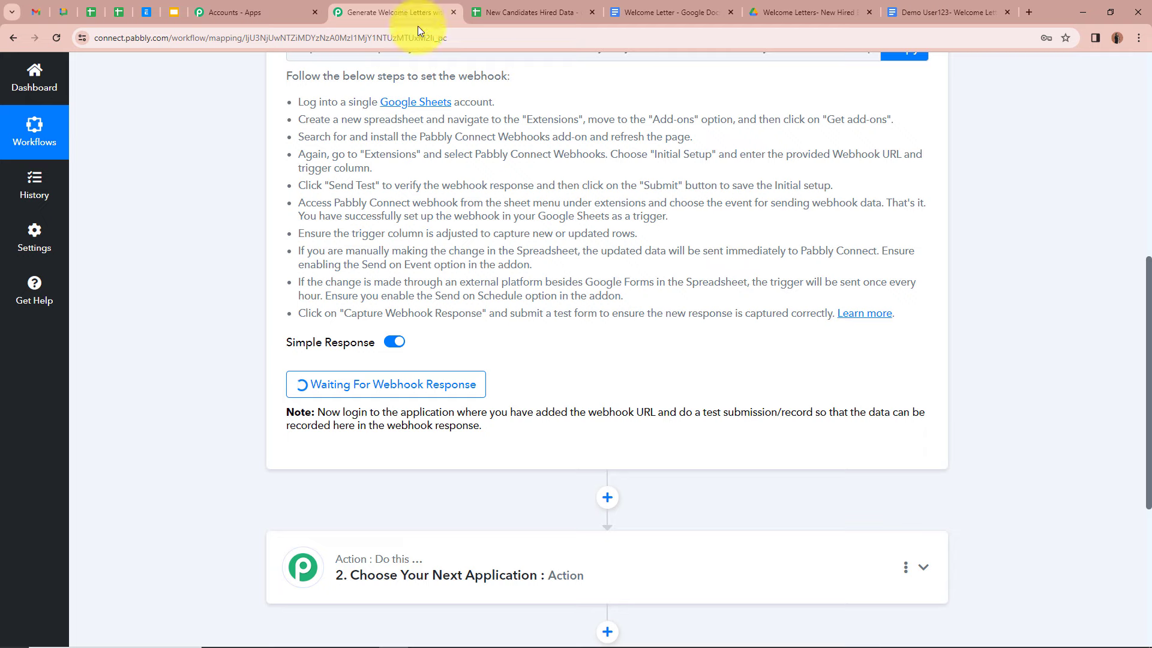
{"action": "left_click", "coordinate": [516, 12]}
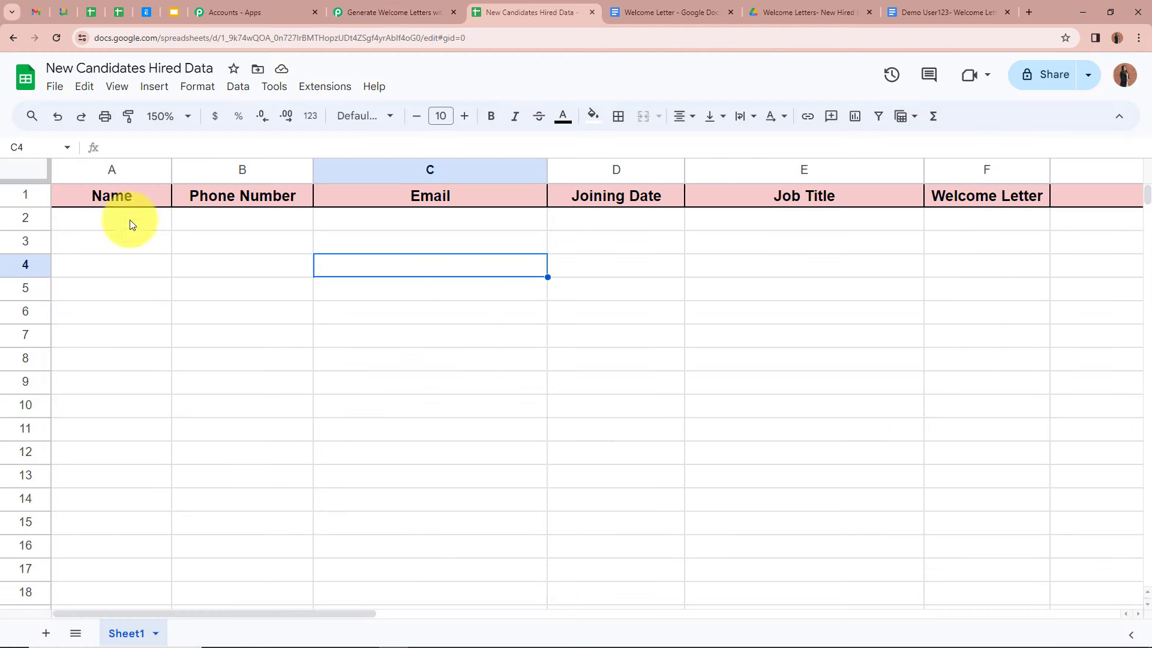
Step: Enter the candidate's name in A2 and phone number in B2
{"action": "left_click", "coordinate": [99, 222]}
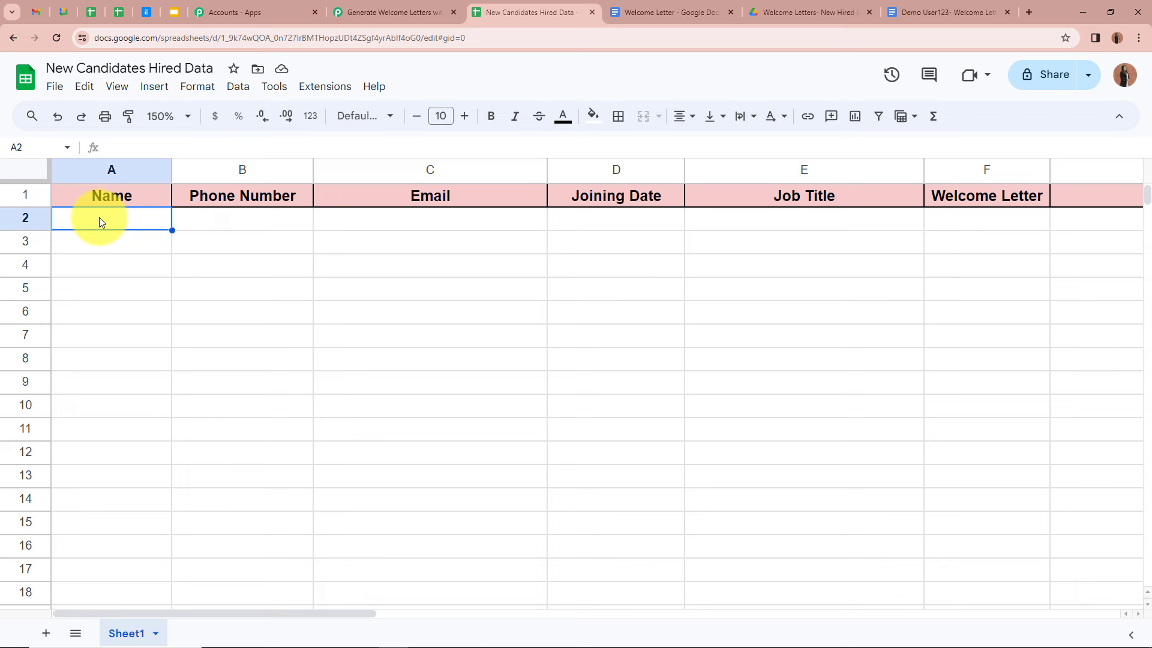
{"action": "type", "text": "Demo User123"}
{"action": "left_click", "coordinate": [250, 221]}
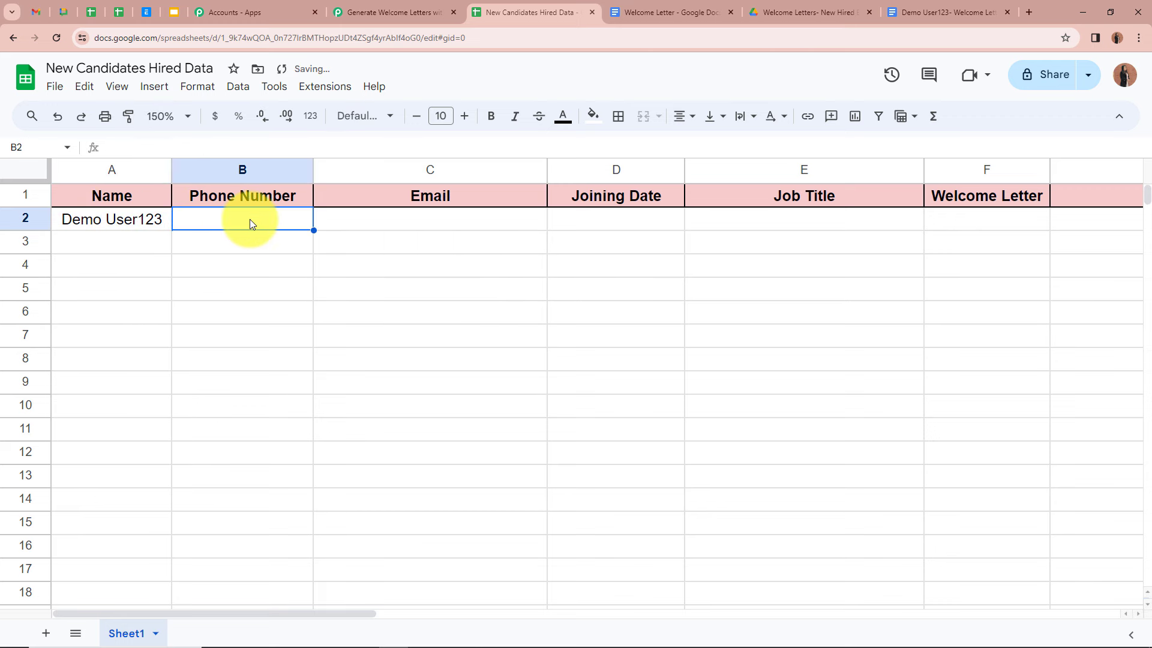
{"action": "key", "text": "Left"}
{"action": "left_click", "coordinate": [271, 220]}
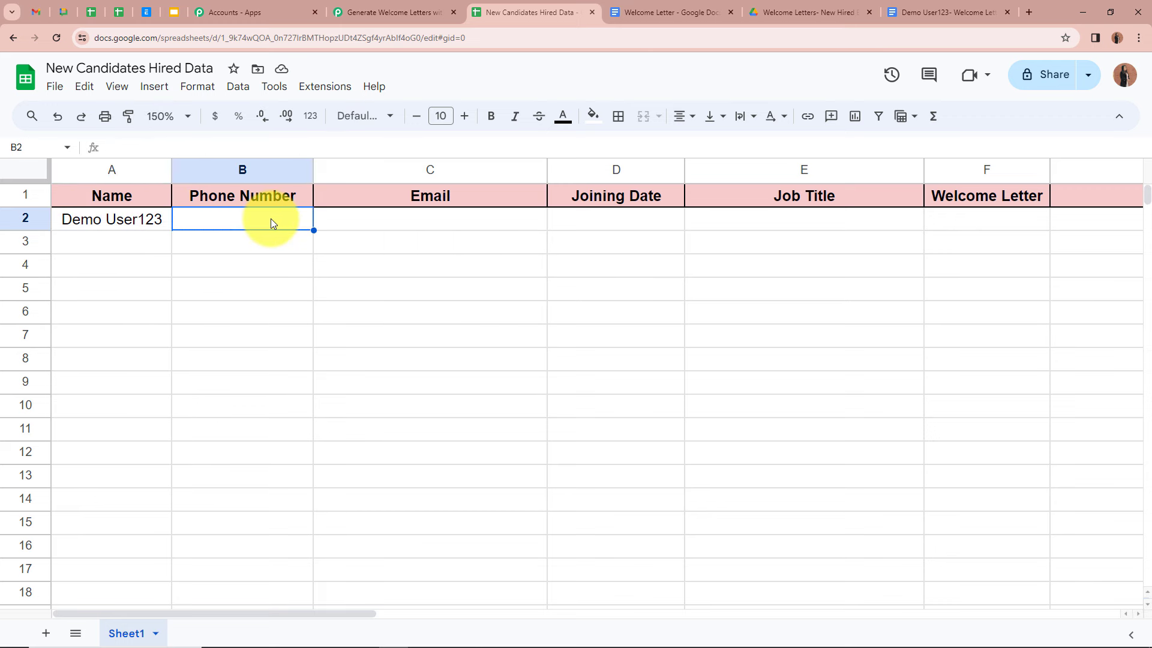
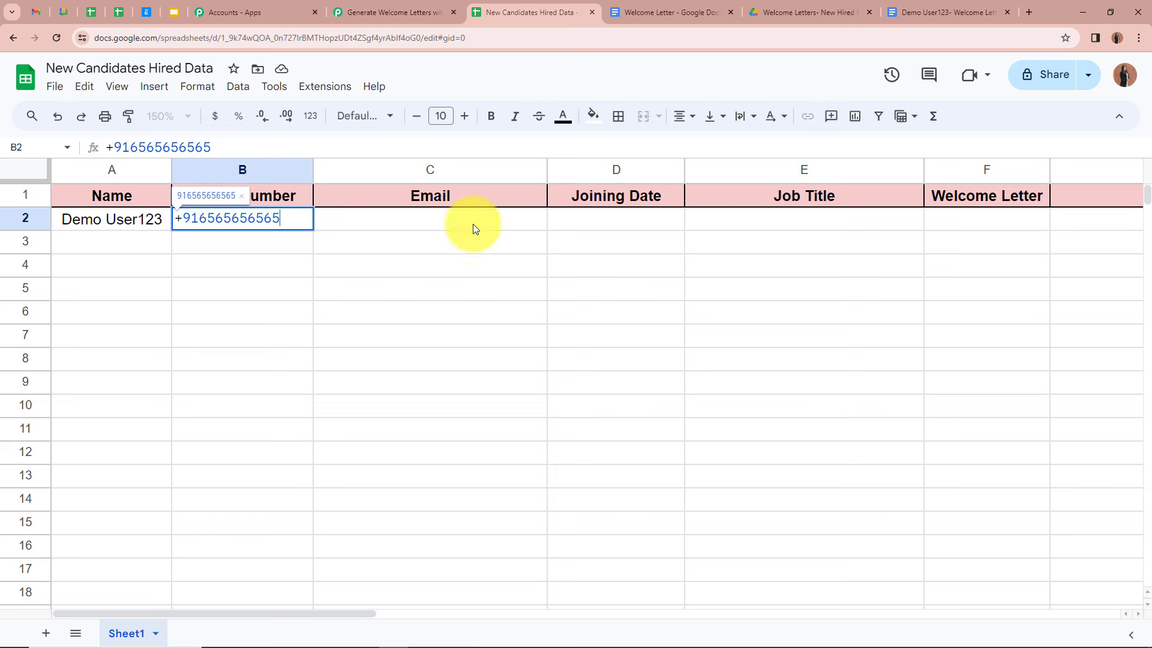
{"action": "left_click", "coordinate": [272, 240]}
Step: Paste the candidate's email into C2 and enter joining date 22 March 2024 in D2
{"action": "left_click", "coordinate": [423, 223]}
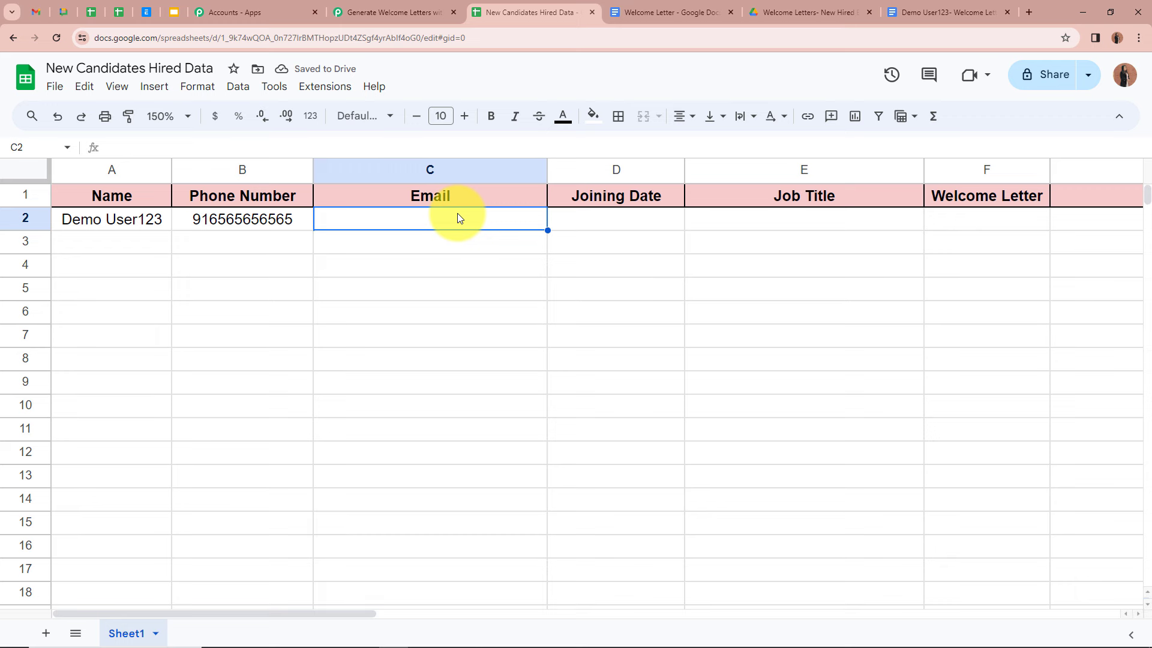
{"action": "key", "text": "ctrl+v"}
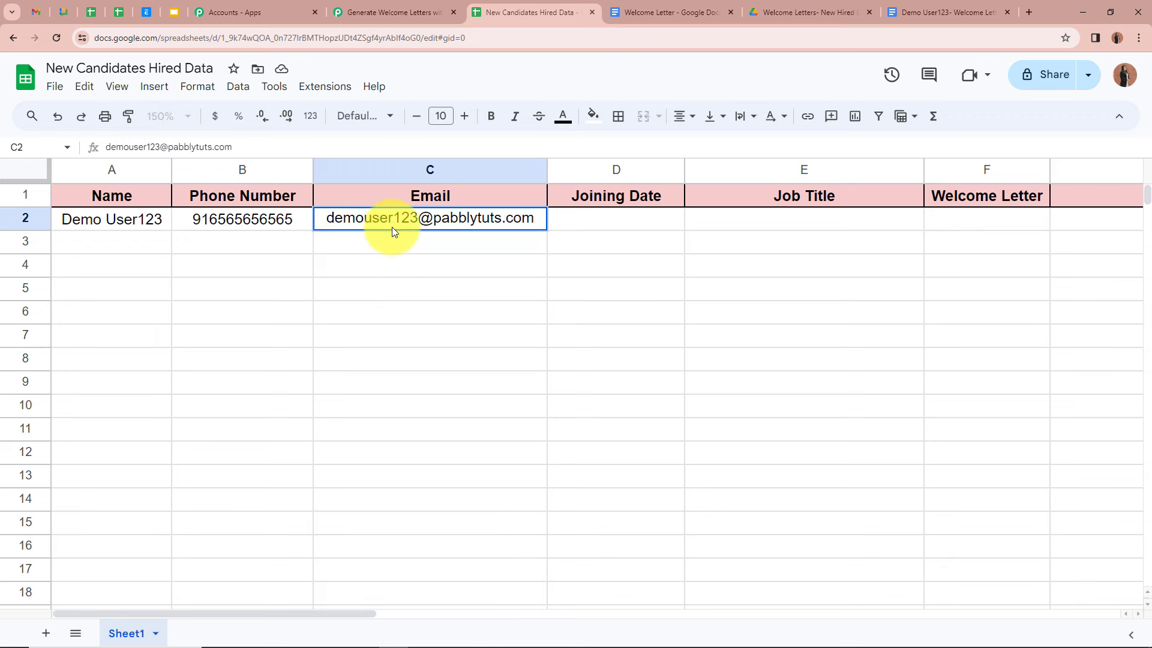
{"action": "left_click", "coordinate": [617, 223]}
{"action": "left_click", "coordinate": [450, 246]}
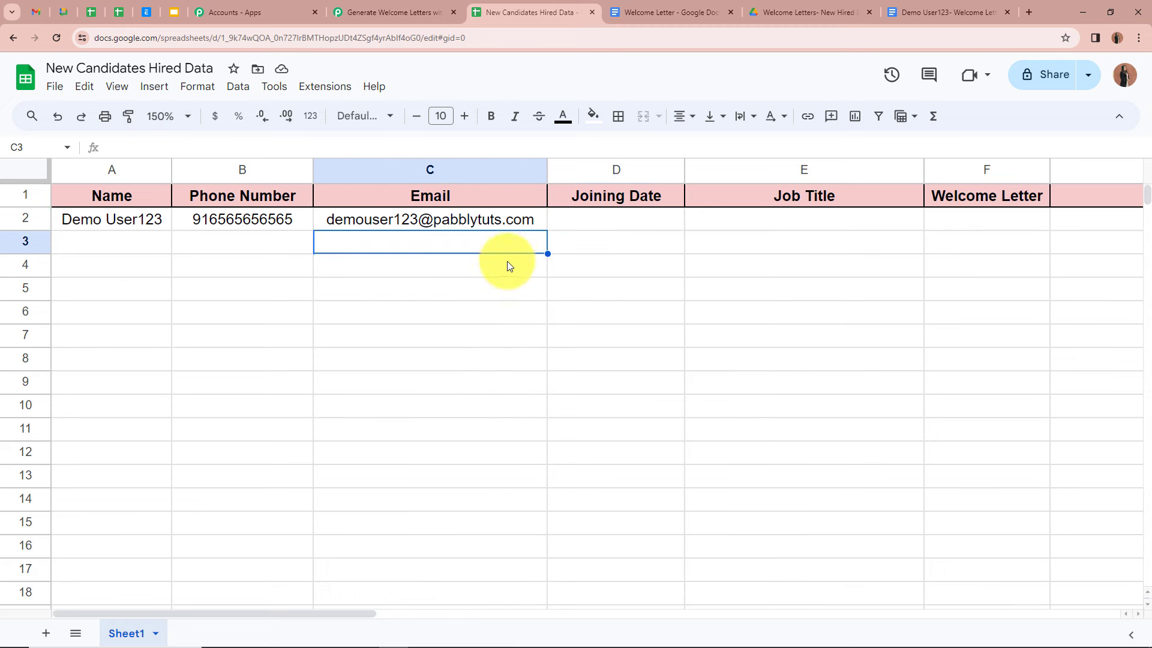
{"action": "left_click", "coordinate": [605, 218]}
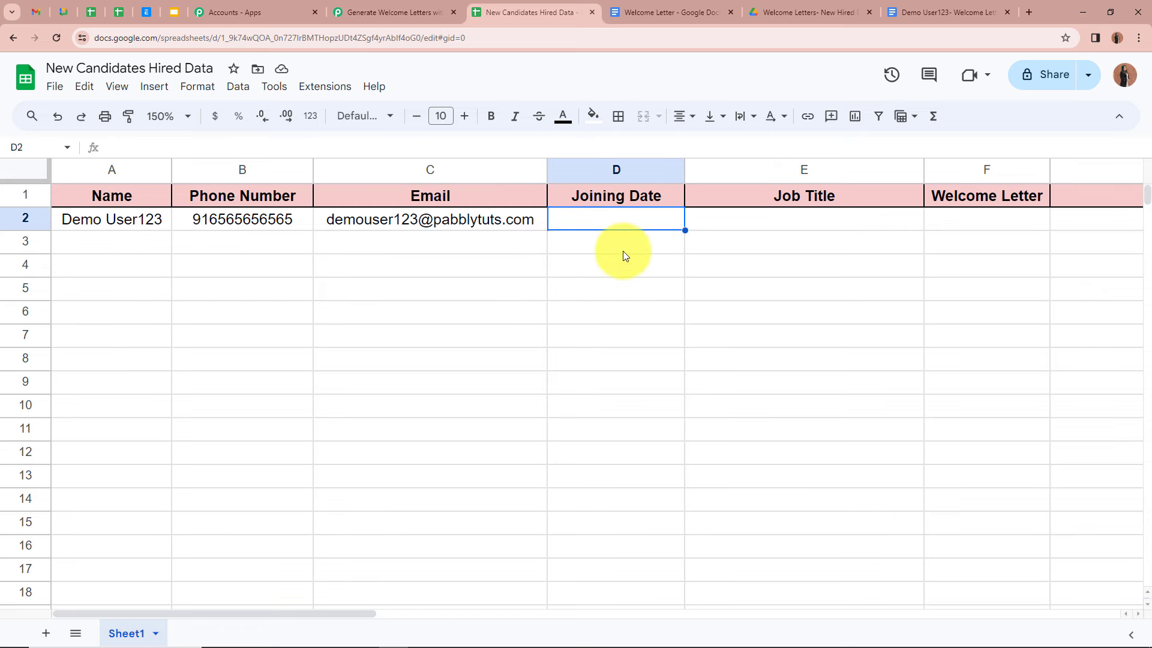
{"action": "type", "text": "22 March 2024"}
{"action": "key", "text": "Return"}
{"action": "left_click", "coordinate": [631, 226]}
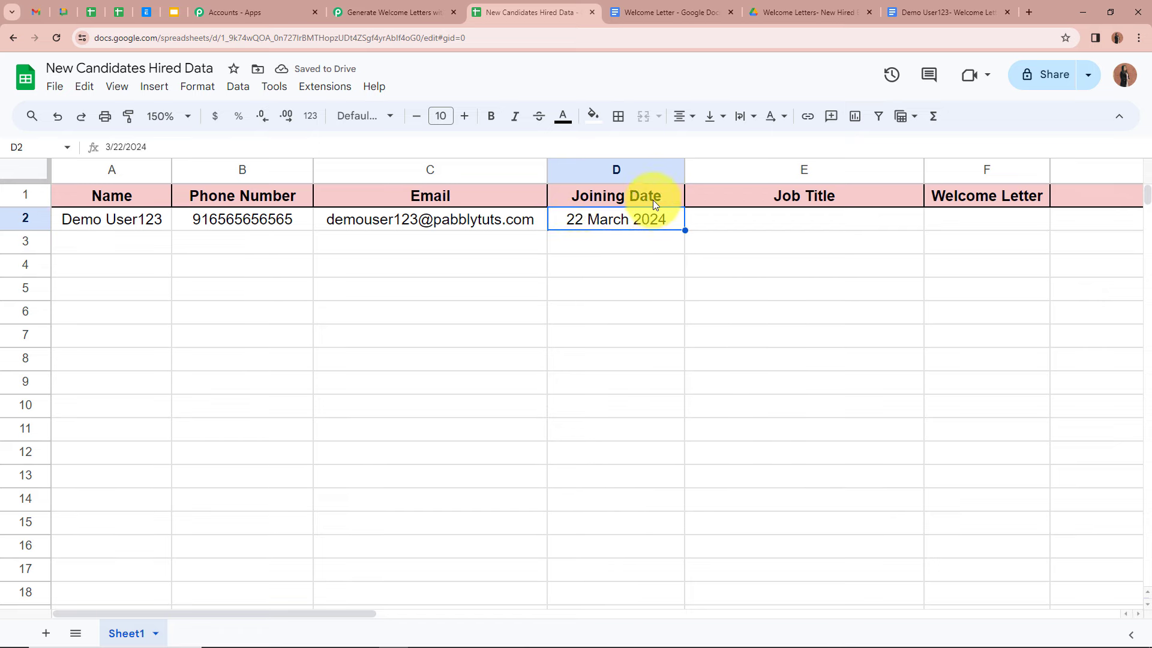
Step: Put Business Development Associate in E2 and Yes under Welcome Letter in F2
{"action": "left_click", "coordinate": [836, 225]}
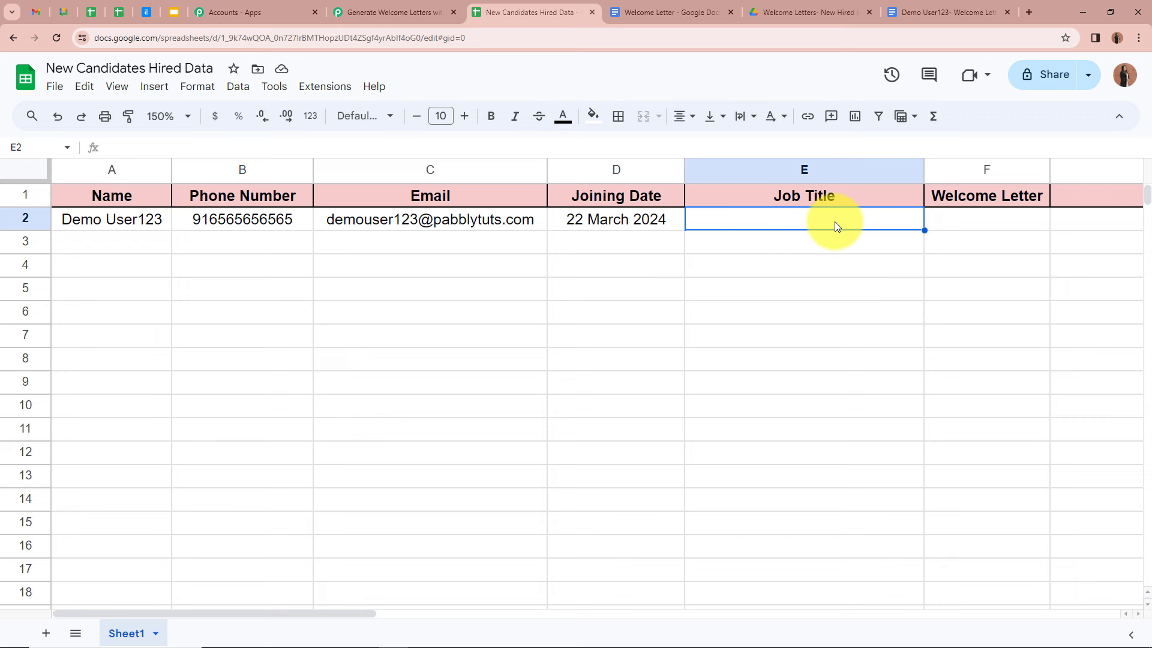
{"action": "type", "text": "Business Development Associate"}
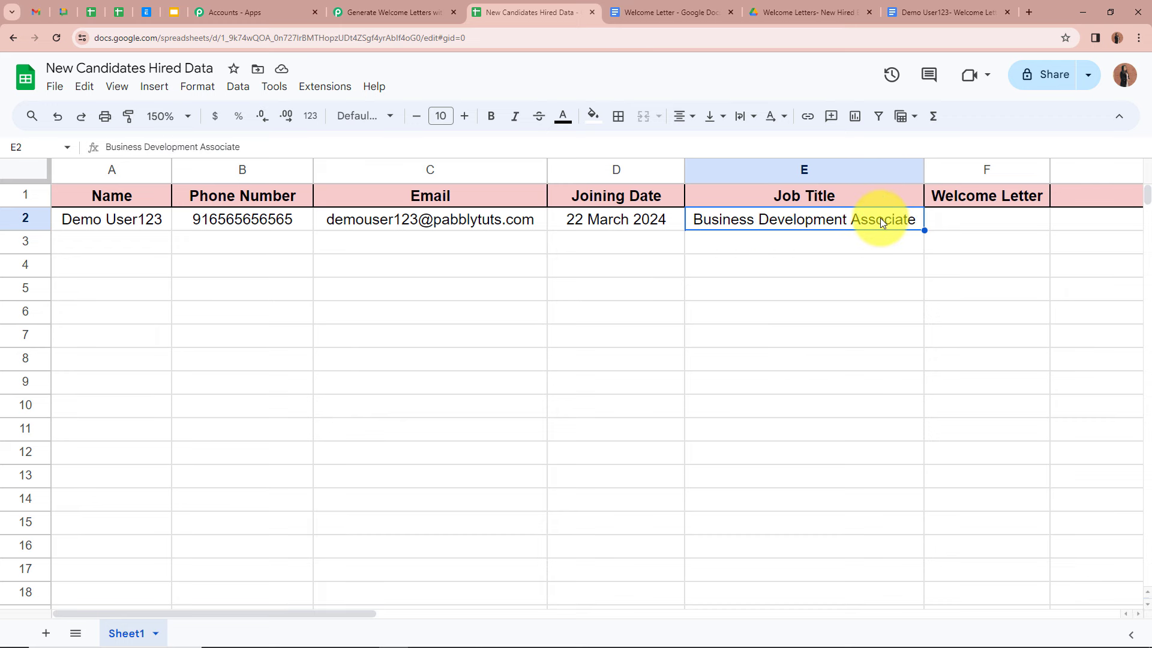
{"action": "left_click", "coordinate": [1021, 216]}
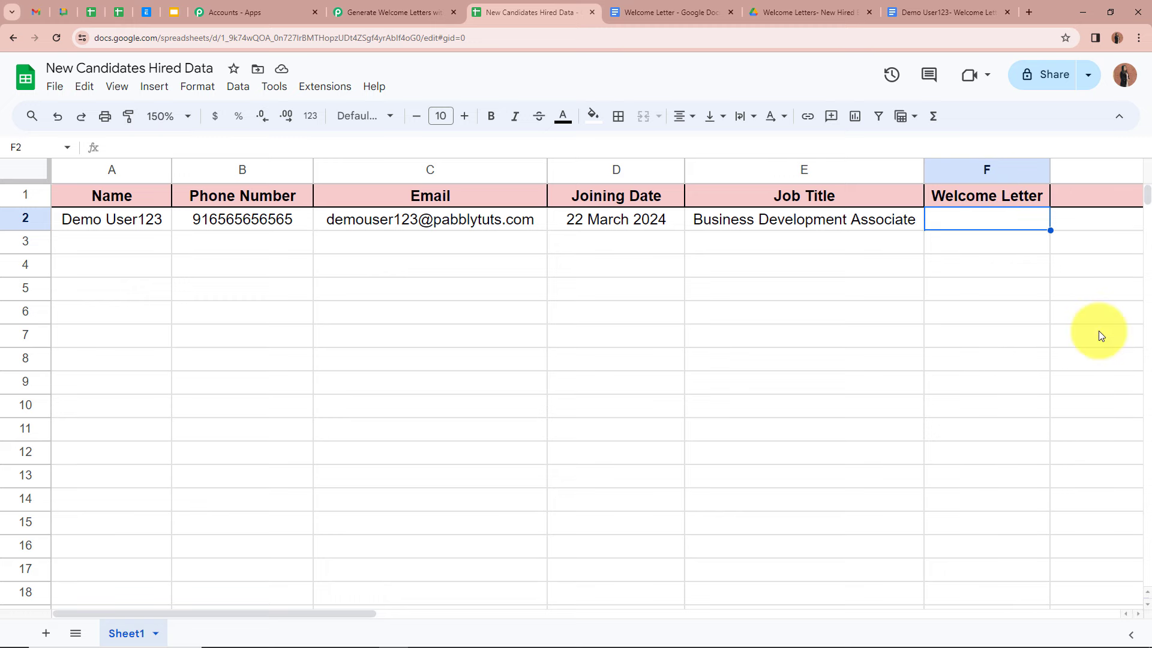
{"action": "type", "text": "Yes"}
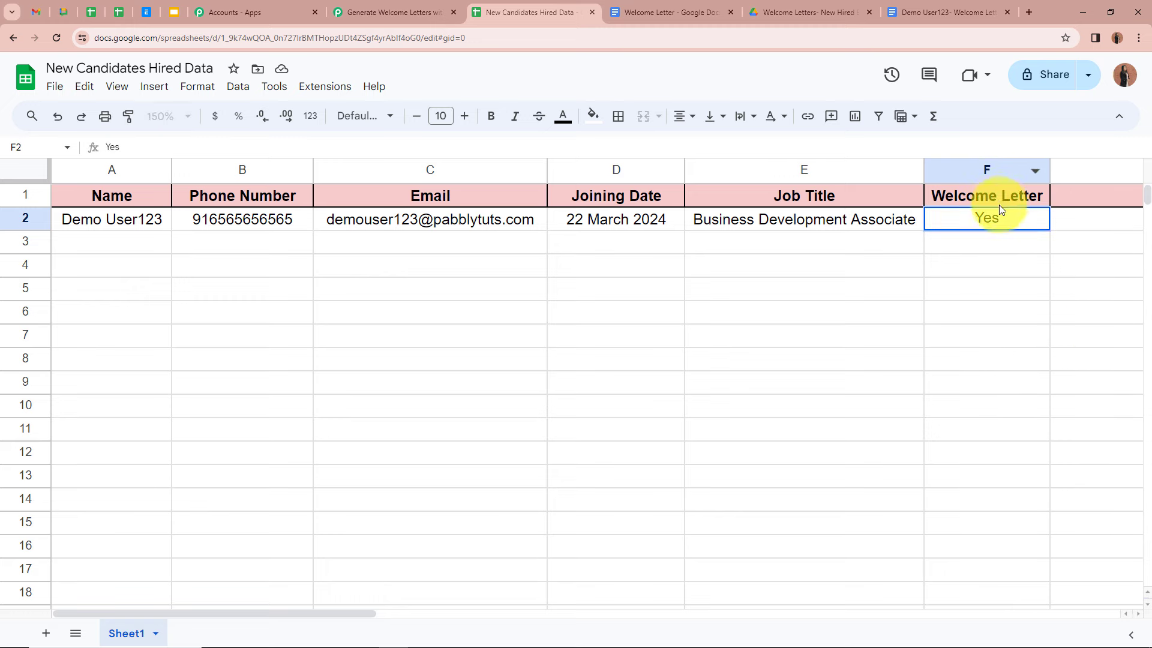
{"action": "left_click", "coordinate": [1000, 247]}
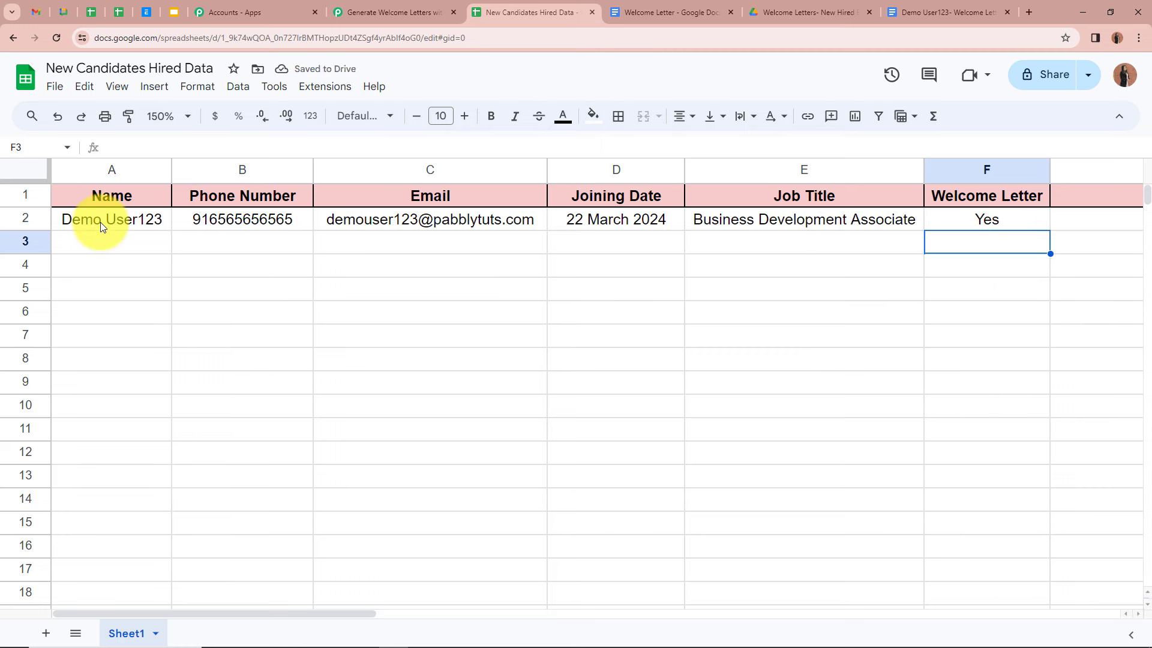
{"action": "left_click", "coordinate": [1038, 211]}
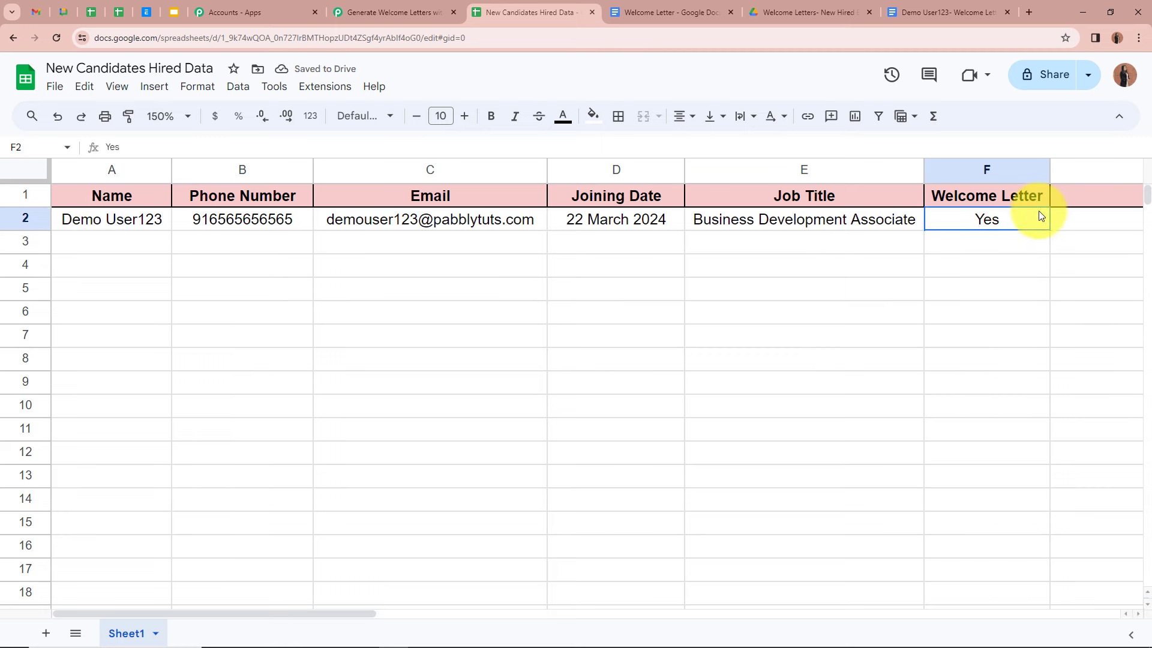
{"action": "left_click", "coordinate": [977, 239]}
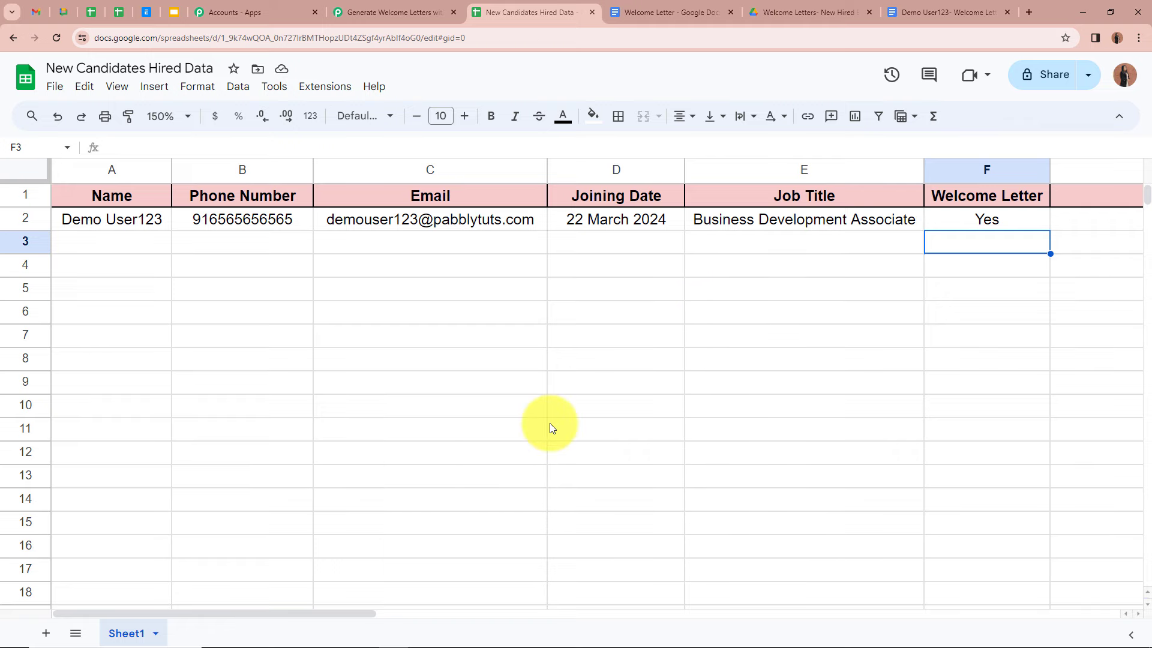
{"action": "left_click", "coordinate": [367, 9]}
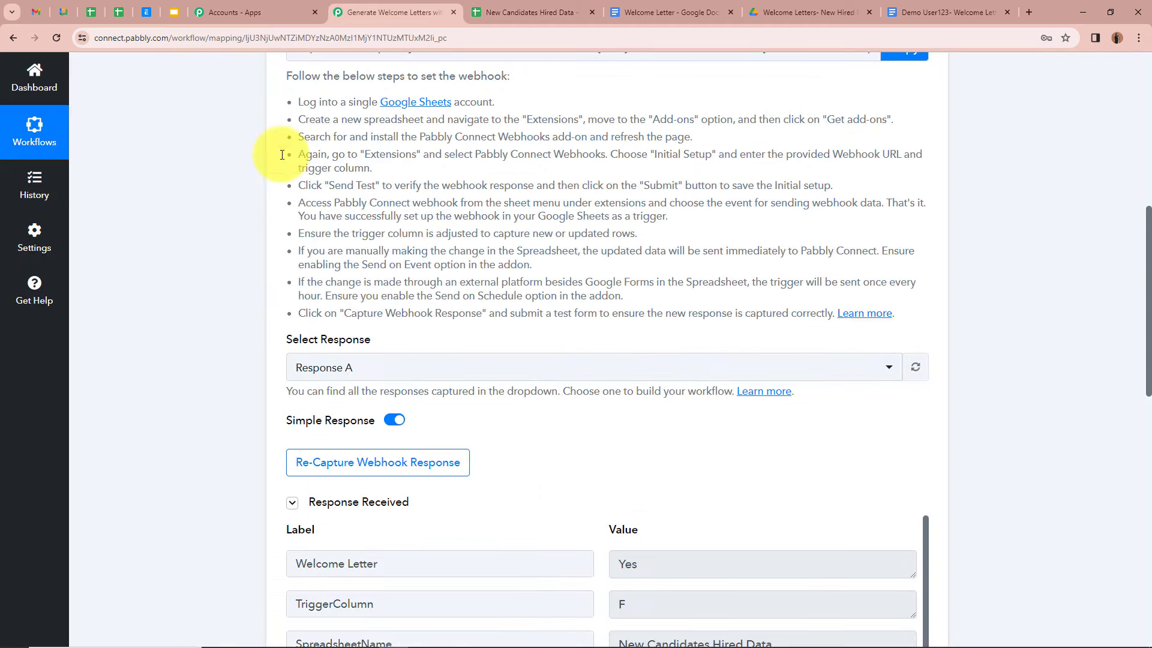
{"action": "scroll", "coordinate": [216, 308], "scroll_direction": "down", "scroll_amount": 3}
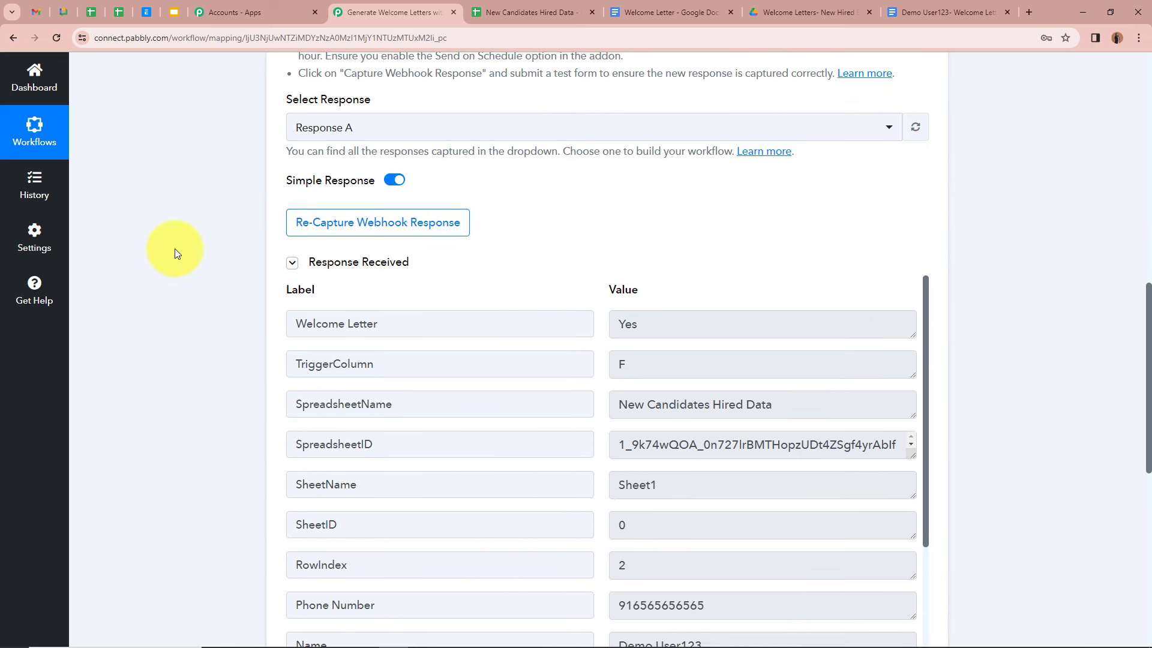
{"action": "scroll", "coordinate": [174, 248], "scroll_direction": "down", "scroll_amount": 2}
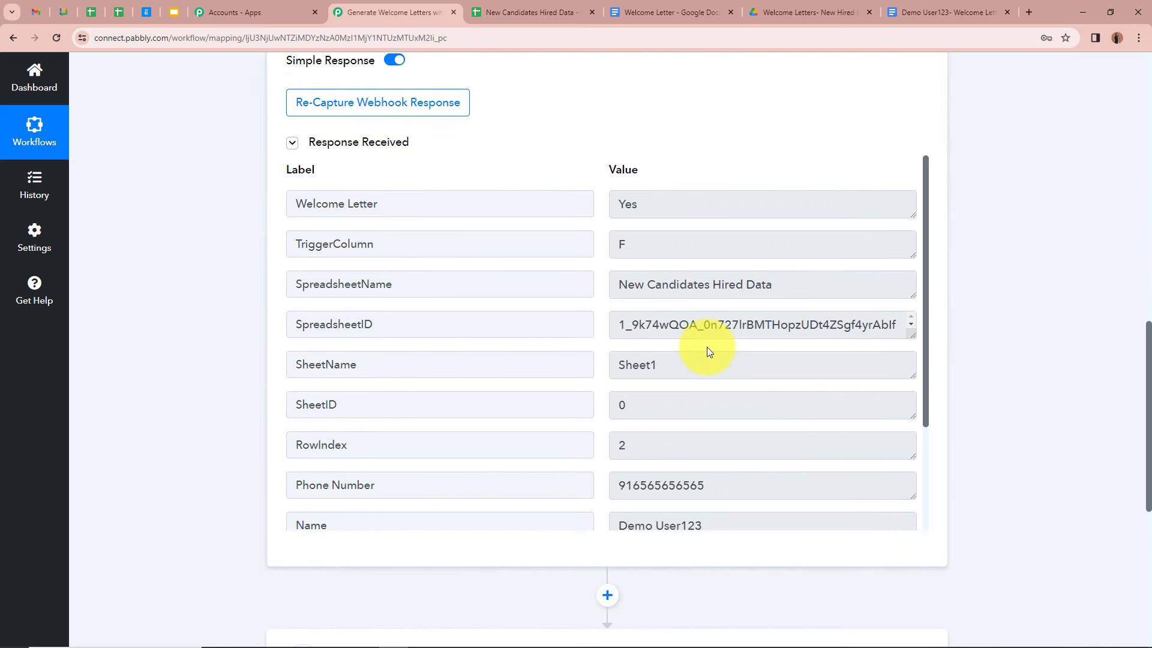
{"action": "scroll", "coordinate": [708, 351], "scroll_direction": "down", "scroll_amount": 3}
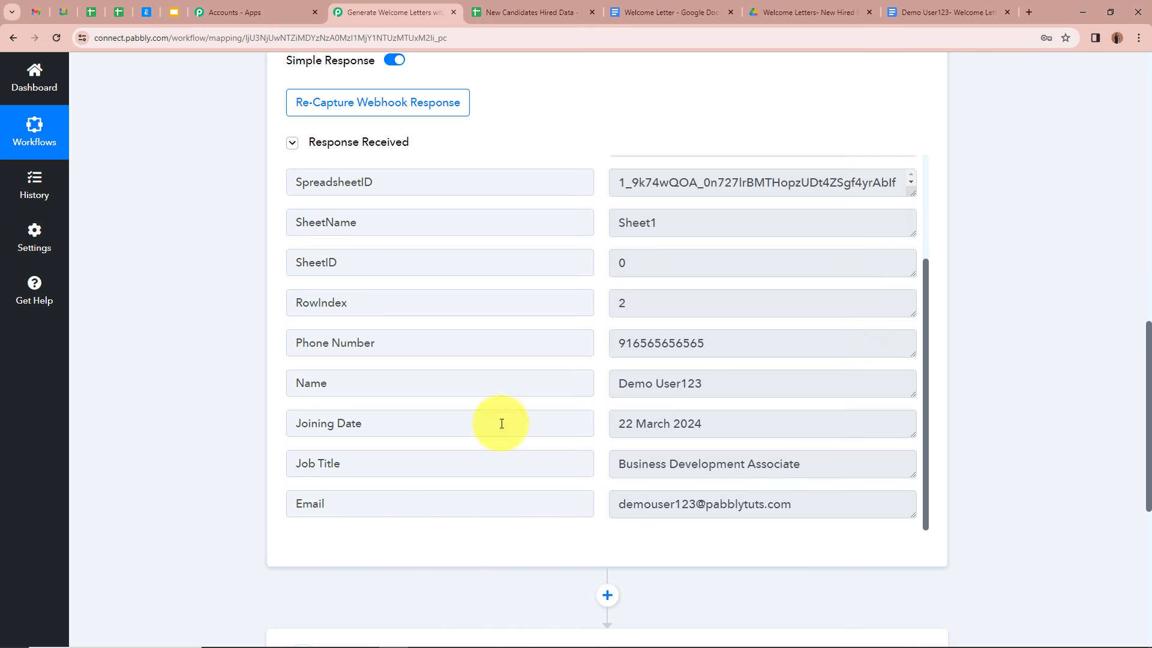
{"action": "scroll", "coordinate": [757, 365], "scroll_direction": "up", "scroll_amount": 3}
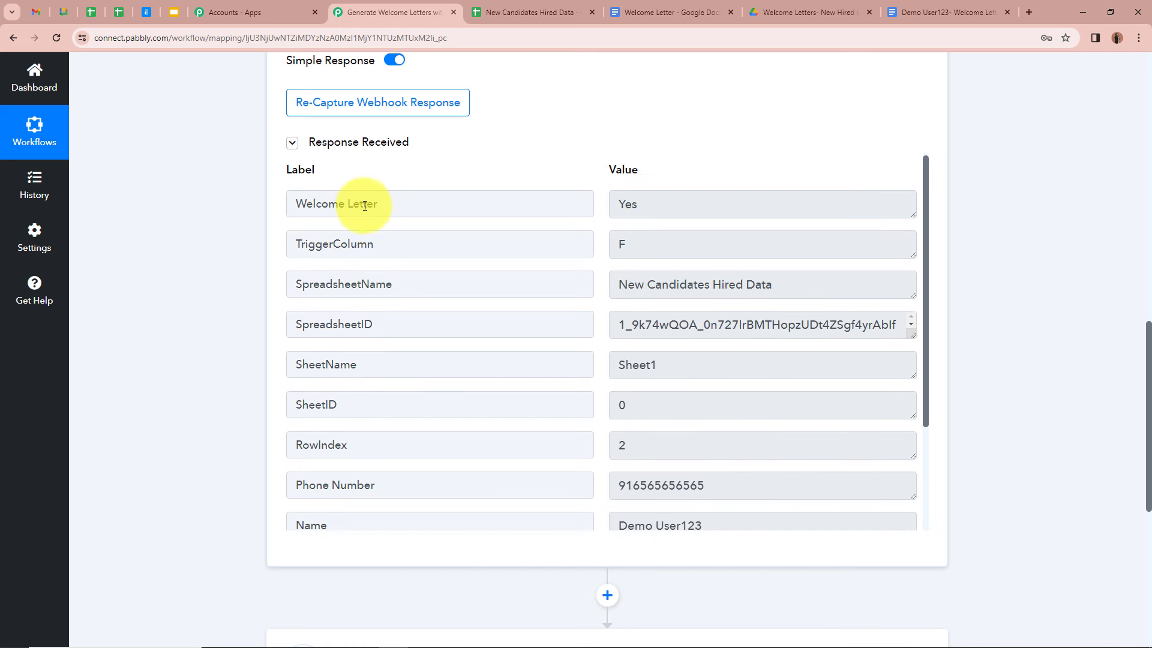
{"action": "scroll", "coordinate": [667, 215], "scroll_direction": "down", "scroll_amount": 3}
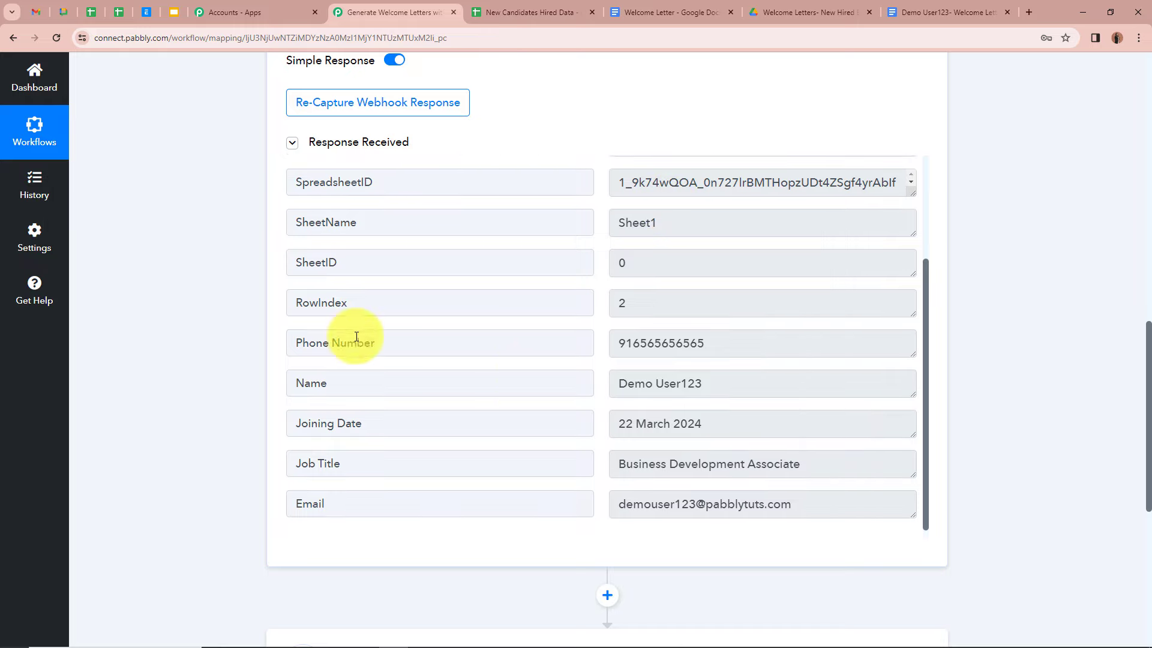
{"action": "scroll", "coordinate": [172, 260], "scroll_direction": "up", "scroll_amount": 6}
{"action": "scroll", "coordinate": [172, 260], "scroll_direction": "up", "scroll_amount": 8}
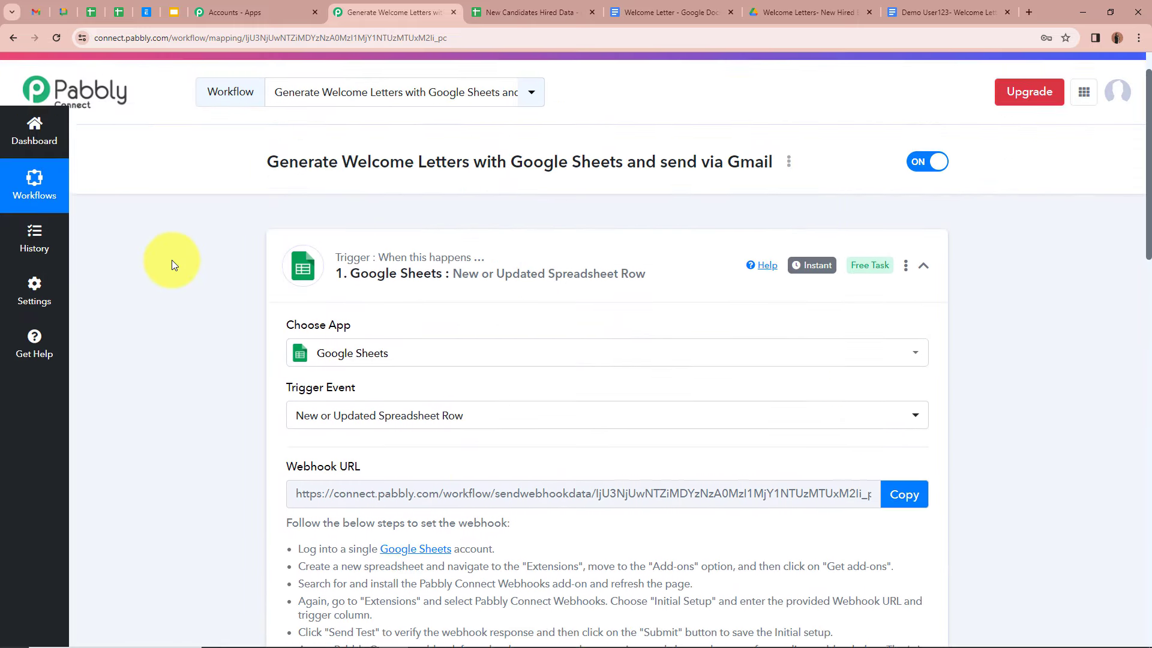
Step: Collapse the Google Sheets trigger, check the Yes value in F2, and expand the action step's app list
{"action": "left_click", "coordinate": [924, 301]}
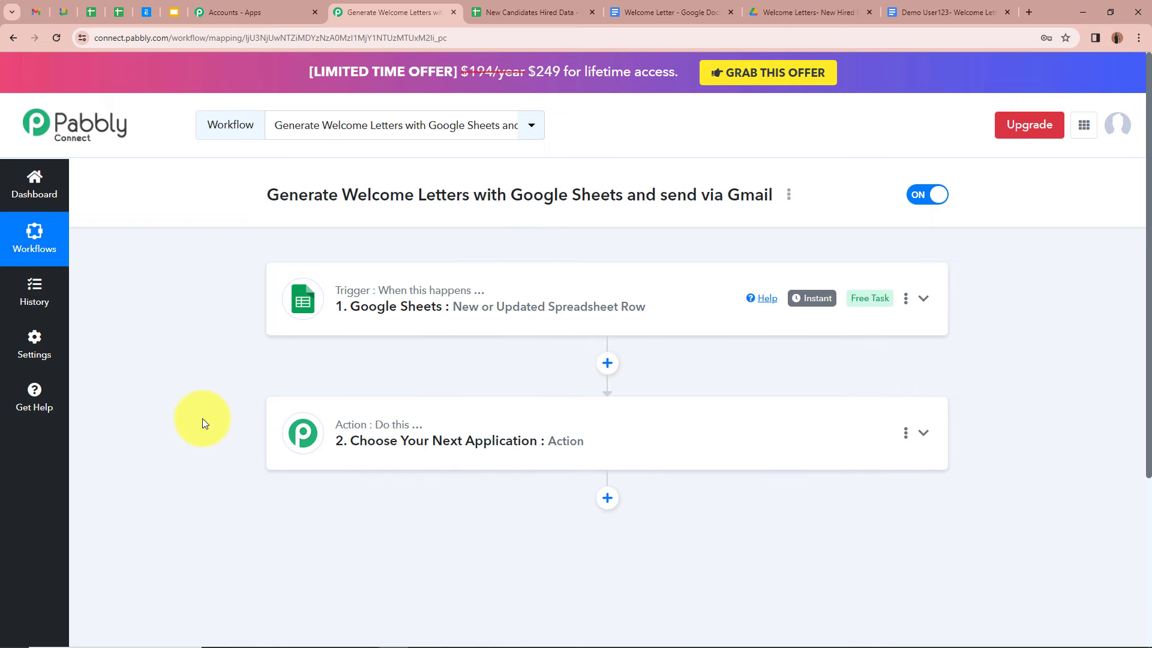
{"action": "left_click", "coordinate": [510, 12]}
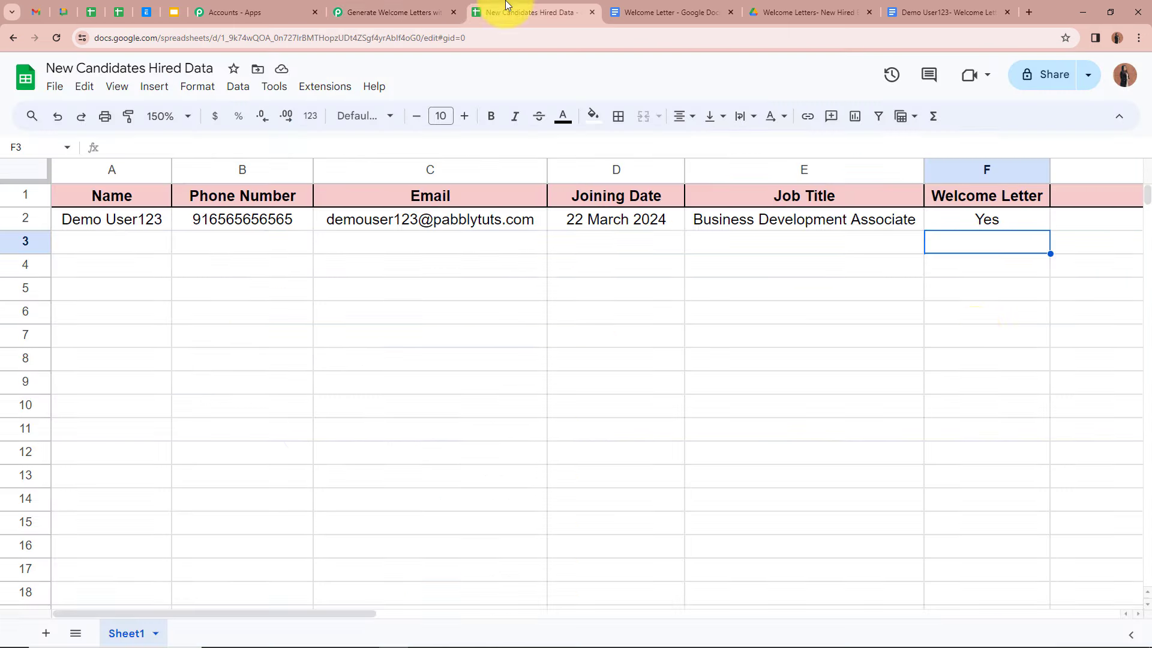
{"action": "left_click", "coordinate": [1018, 223]}
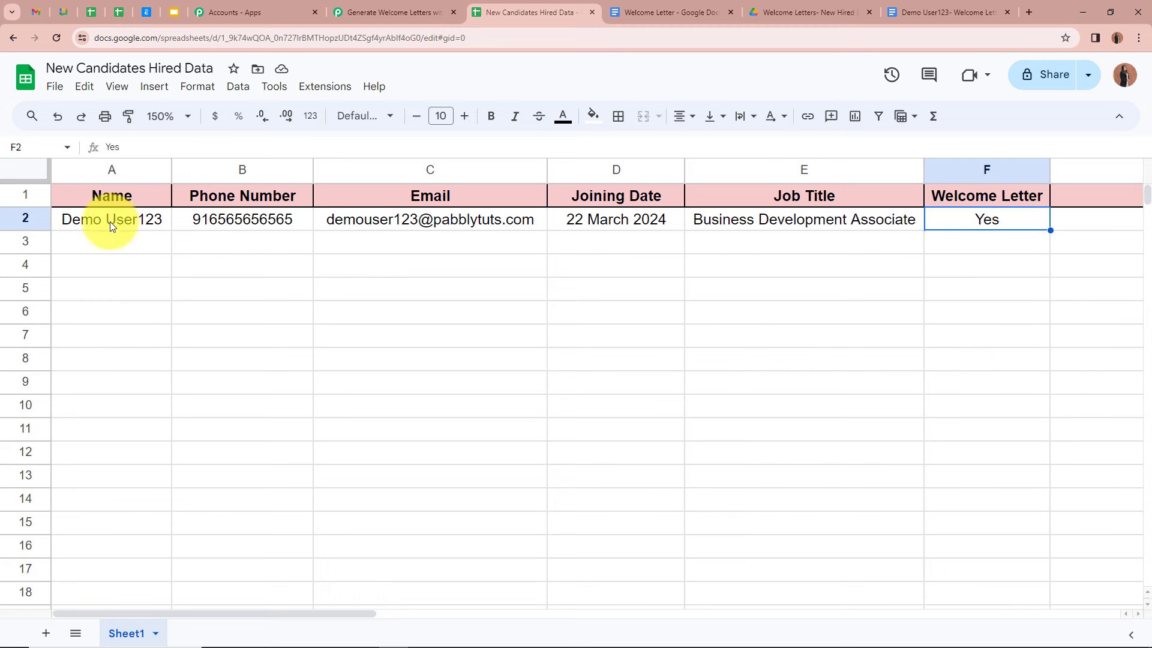
{"action": "left_click", "coordinate": [345, 13]}
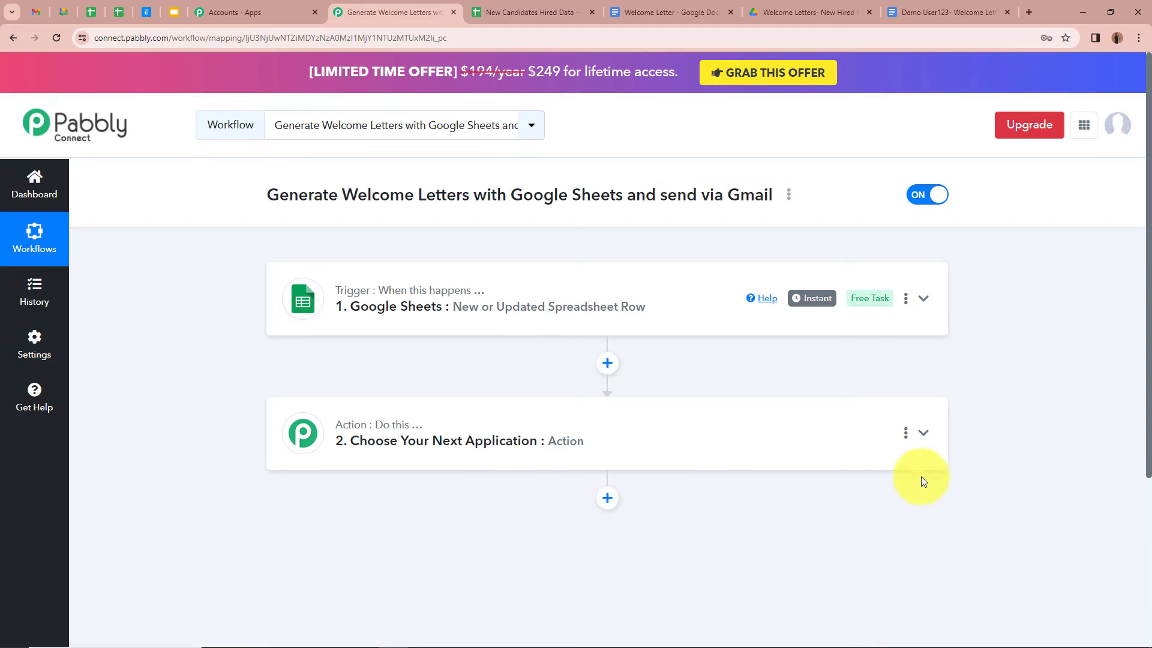
{"action": "left_click", "coordinate": [923, 433]}
{"action": "scroll", "coordinate": [258, 435], "scroll_direction": "down", "scroll_amount": 5}
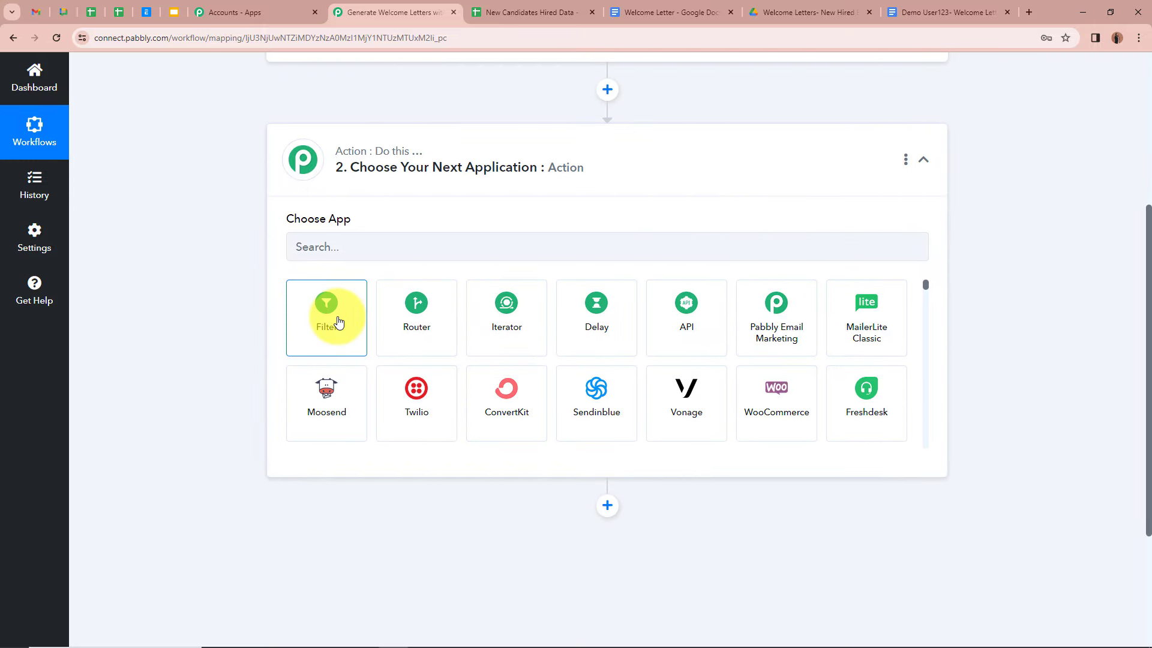
Step: Make the action step a Filter using the Filter Values event and connect it
{"action": "left_click", "coordinate": [339, 323]}
{"action": "left_click", "coordinate": [408, 308]}
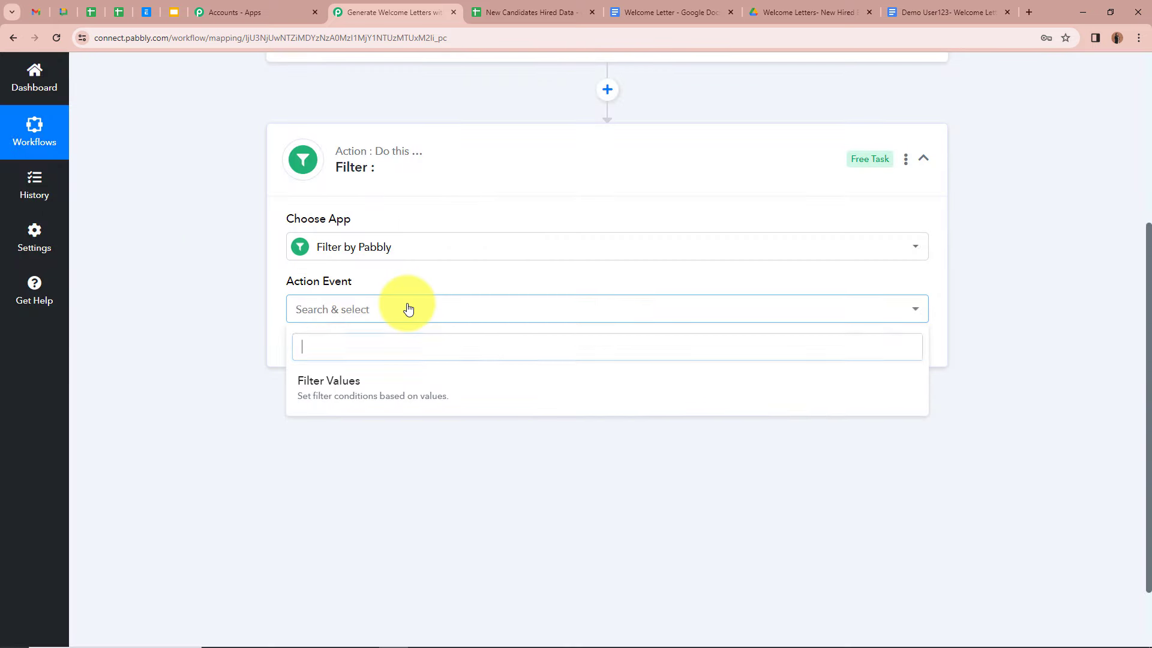
{"action": "left_click", "coordinate": [398, 393]}
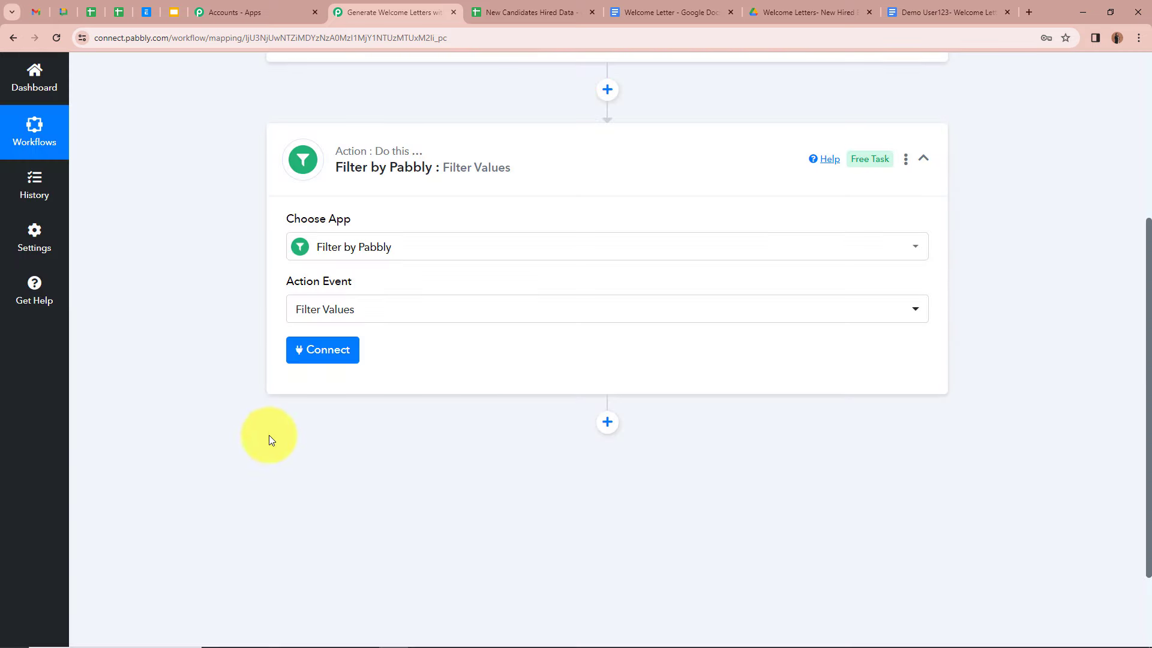
{"action": "left_click", "coordinate": [340, 352]}
{"action": "scroll", "coordinate": [191, 354], "scroll_direction": "down", "scroll_amount": 1}
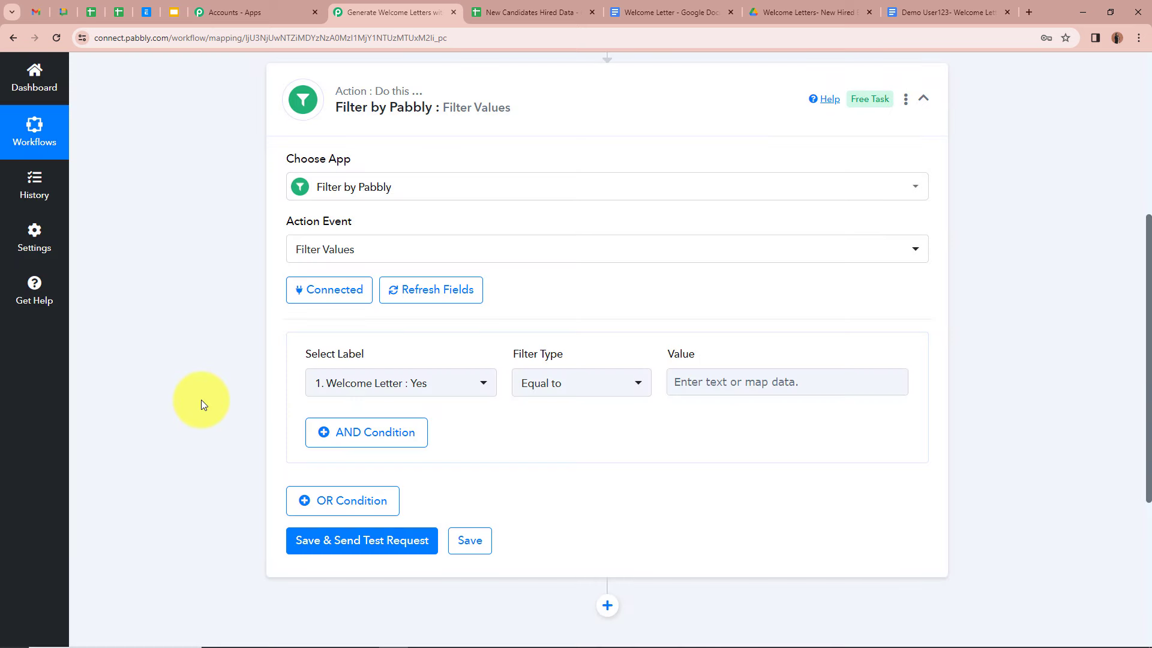
{"action": "scroll", "coordinate": [218, 372], "scroll_direction": "down", "scroll_amount": 2}
{"action": "scroll", "coordinate": [218, 370], "scroll_direction": "up", "scroll_amount": 5}
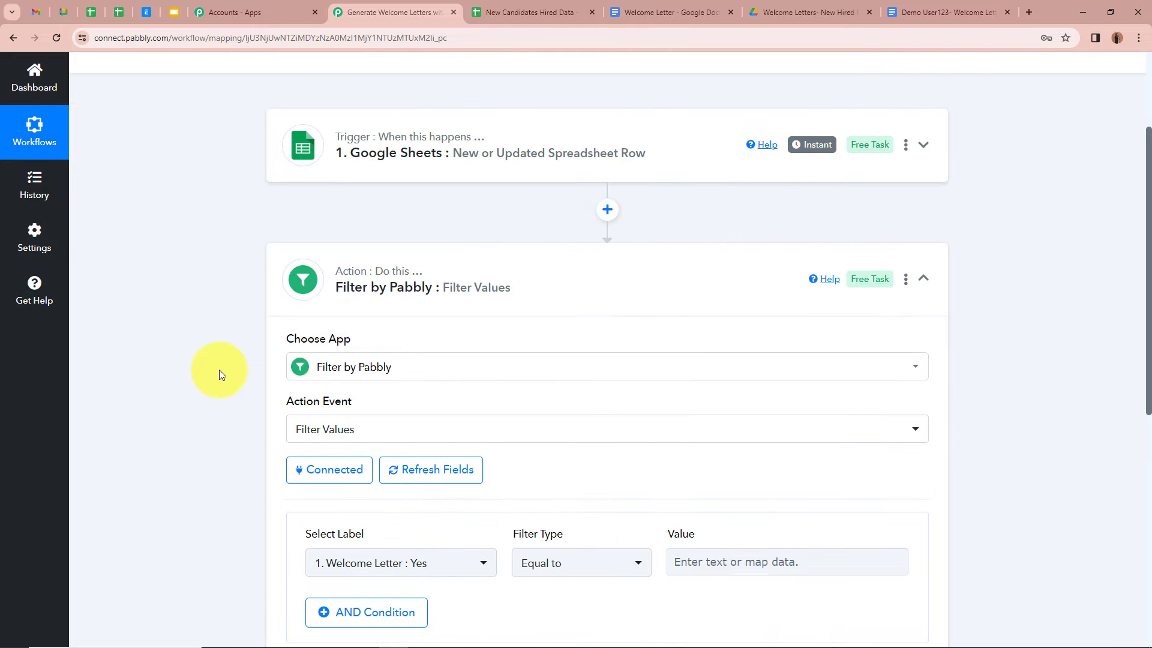
{"action": "scroll", "coordinate": [218, 369], "scroll_direction": "down", "scroll_amount": 3}
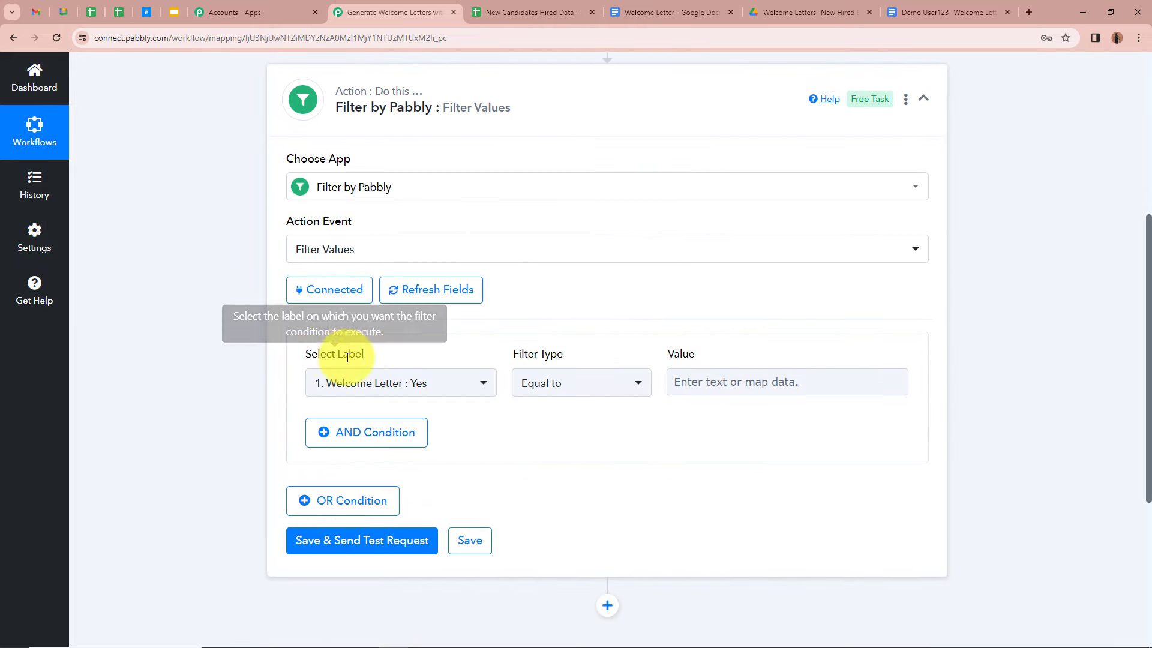
Step: Set the filter condition to Welcome Letter Equal to Yes
{"action": "left_click", "coordinate": [412, 384]}
{"action": "left_click", "coordinate": [404, 312]}
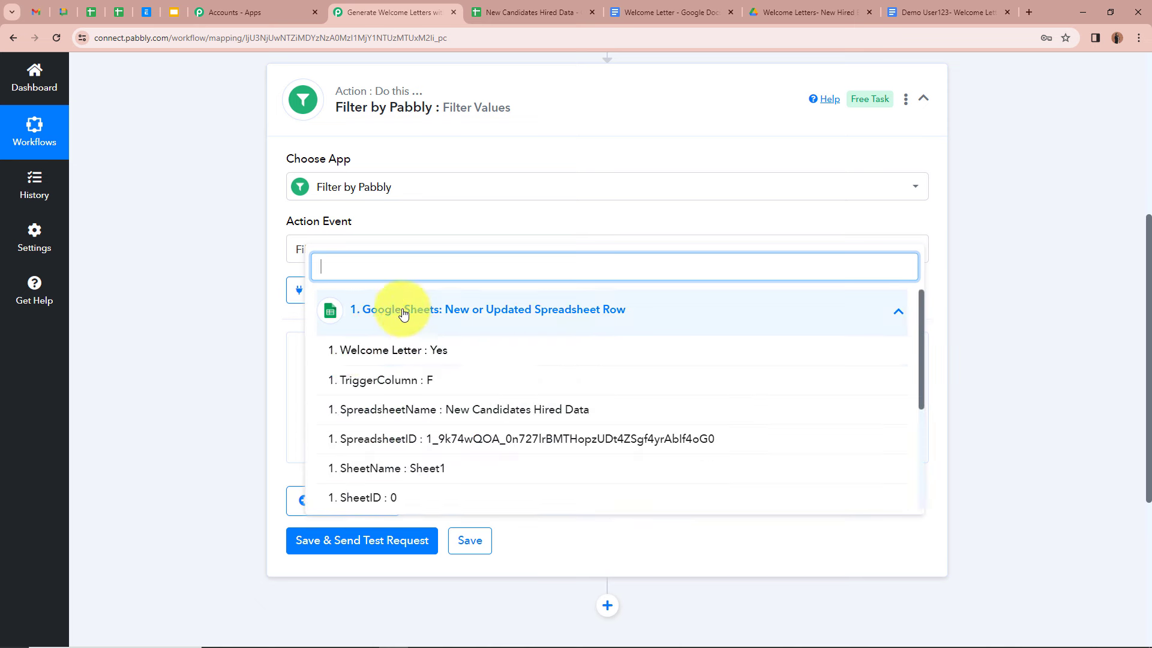
{"action": "left_click", "coordinate": [521, 359]}
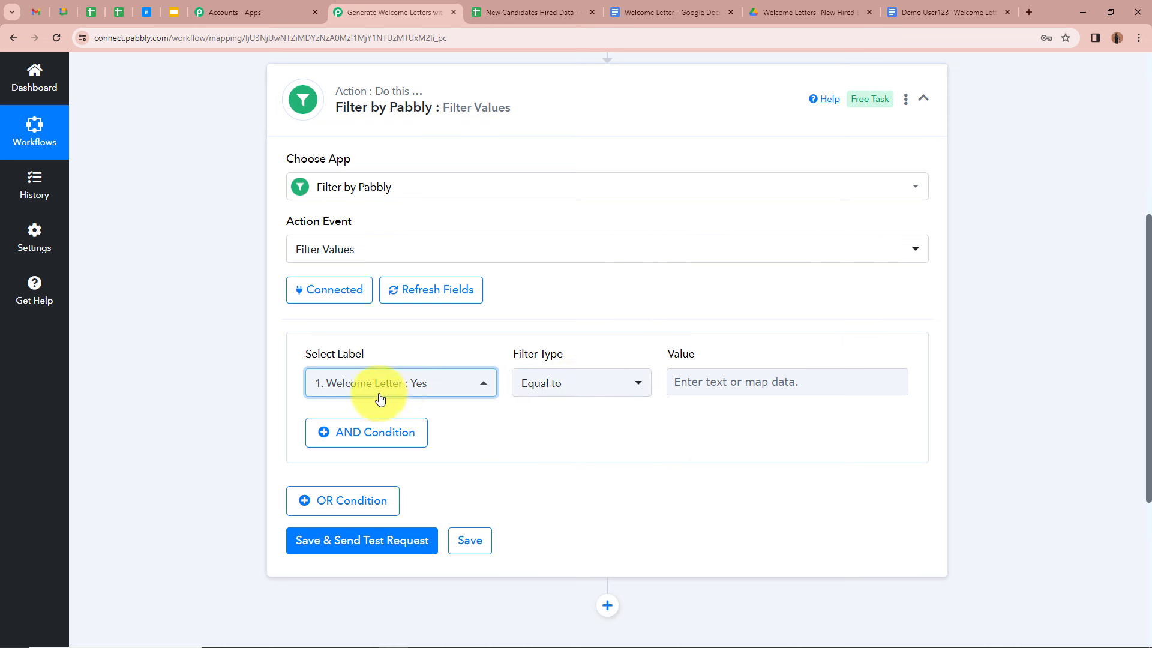
{"action": "left_click", "coordinate": [591, 383]}
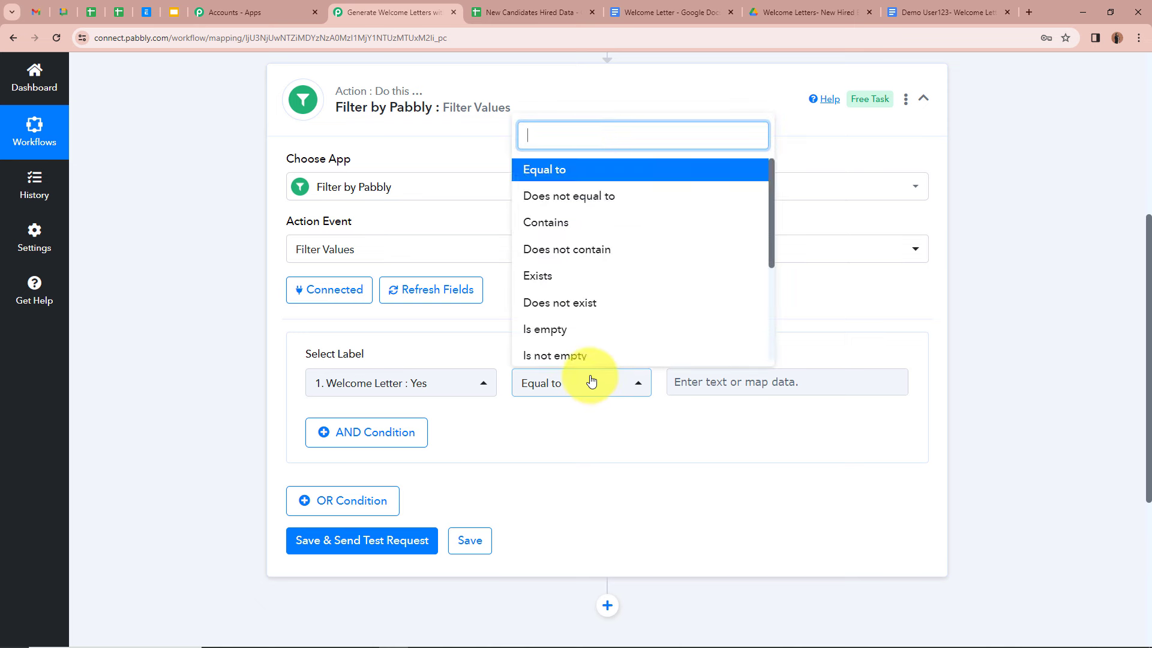
{"action": "left_click", "coordinate": [607, 173]}
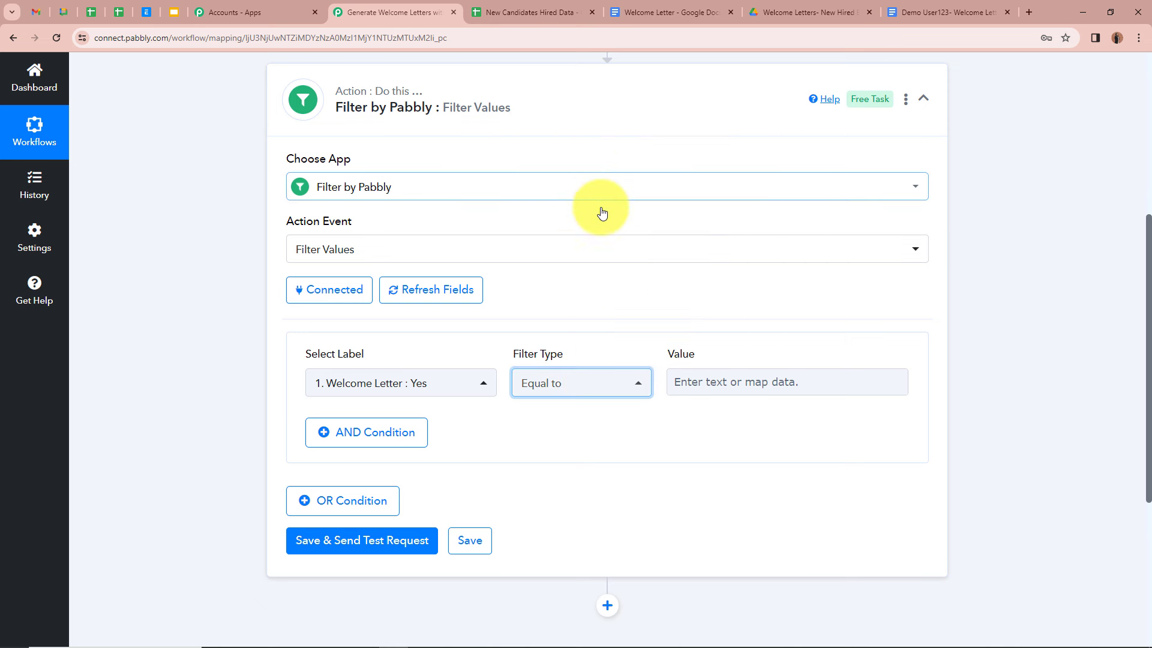
{"action": "left_click", "coordinate": [773, 378]}
{"action": "type", "text": "Yes"}
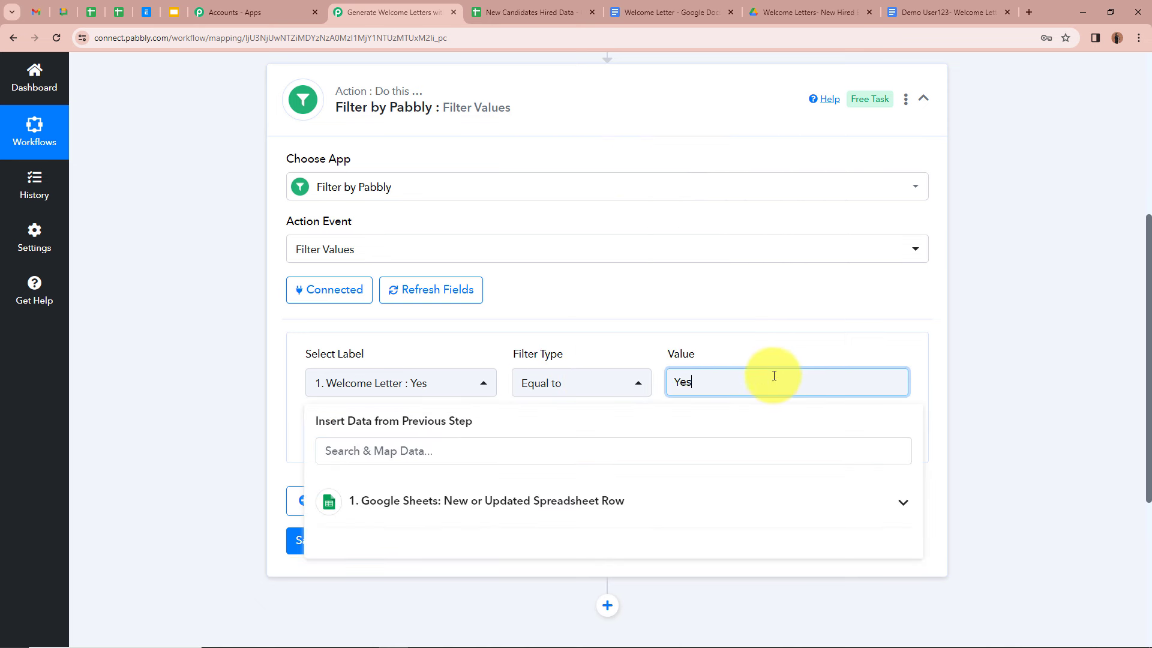
{"action": "left_click", "coordinate": [393, 355]}
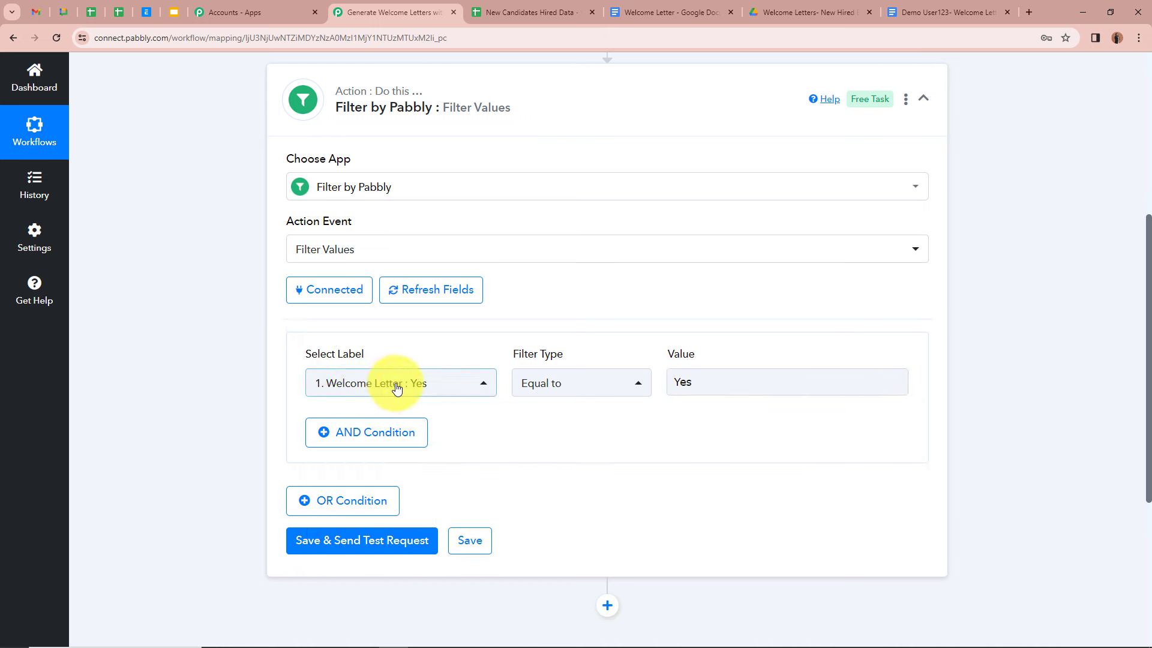
Step: Save and send a test request, confirming the result reads Condition is true
{"action": "scroll", "coordinate": [242, 352], "scroll_direction": "down", "scroll_amount": 1}
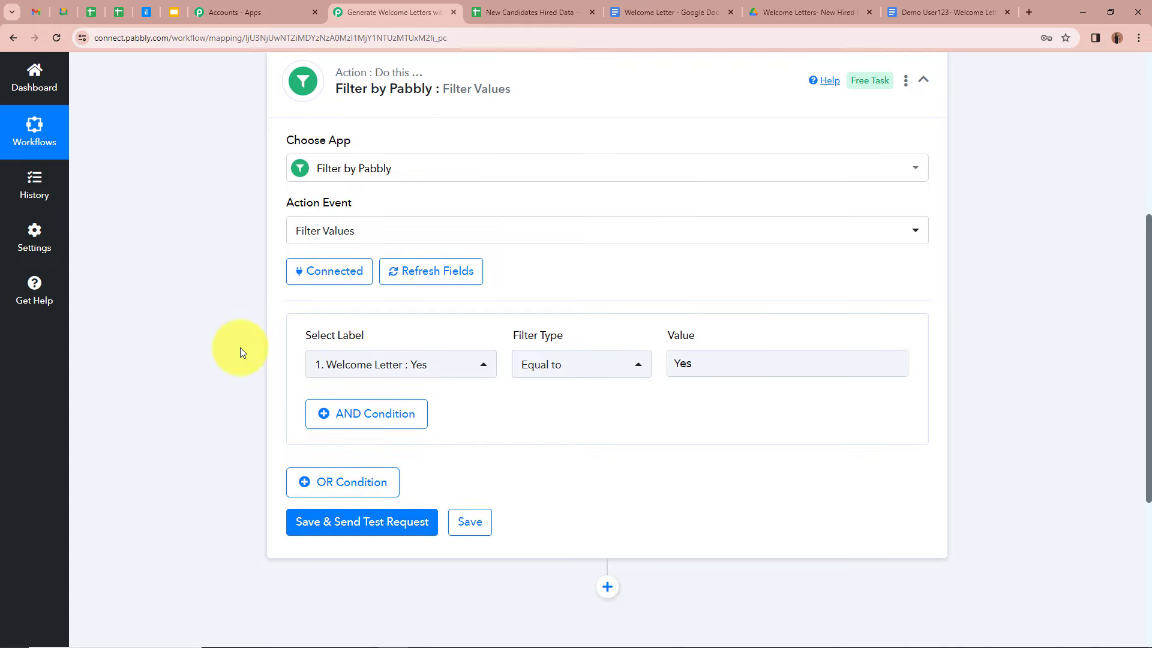
{"action": "scroll", "coordinate": [240, 351], "scroll_direction": "down", "scroll_amount": 1}
{"action": "scroll", "coordinate": [240, 351], "scroll_direction": "up", "scroll_amount": 4}
{"action": "scroll", "coordinate": [240, 351], "scroll_direction": "down", "scroll_amount": 4}
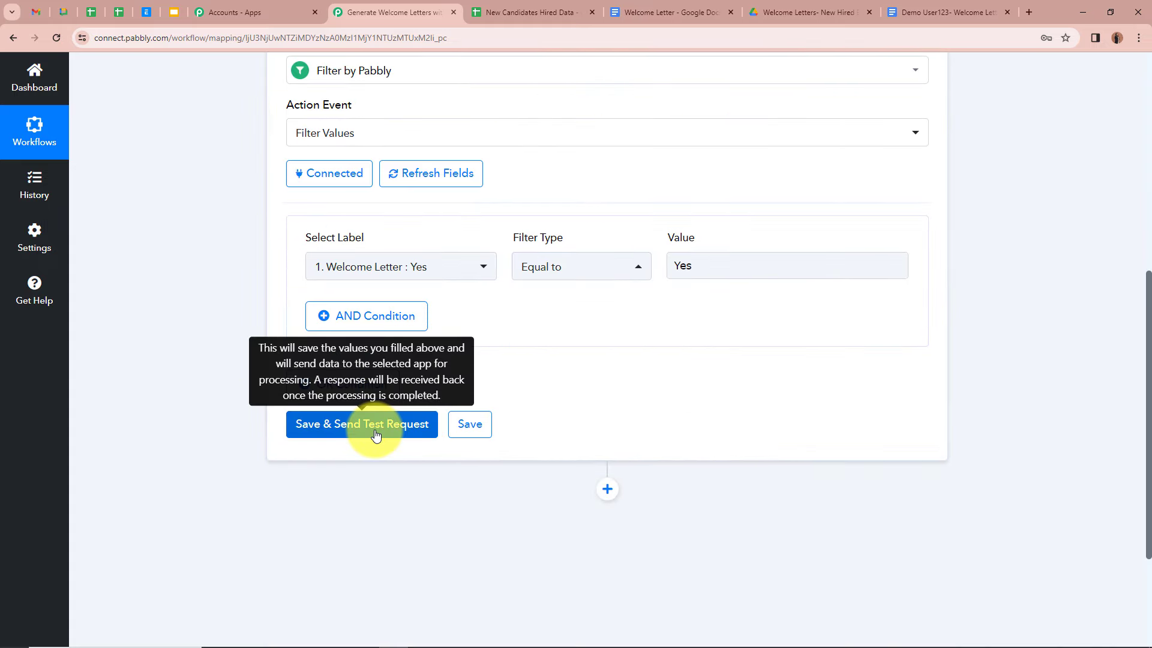
{"action": "left_click", "coordinate": [376, 434]}
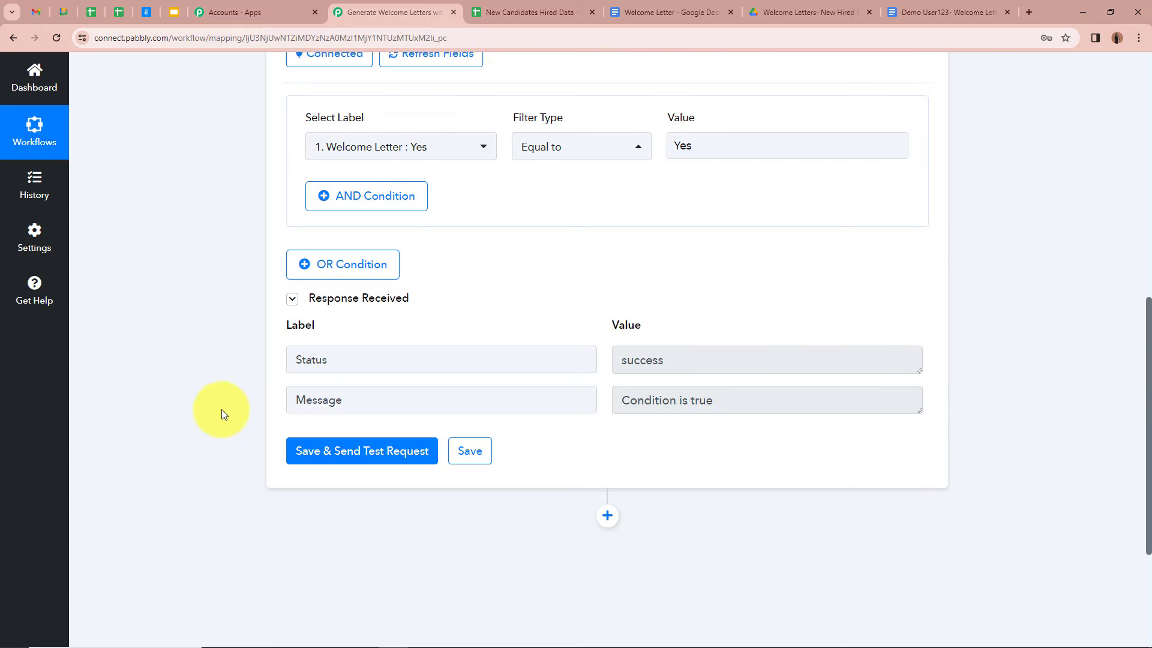
{"action": "left_click_drag", "start_coordinate": [624, 401], "coordinate": [654, 401]}
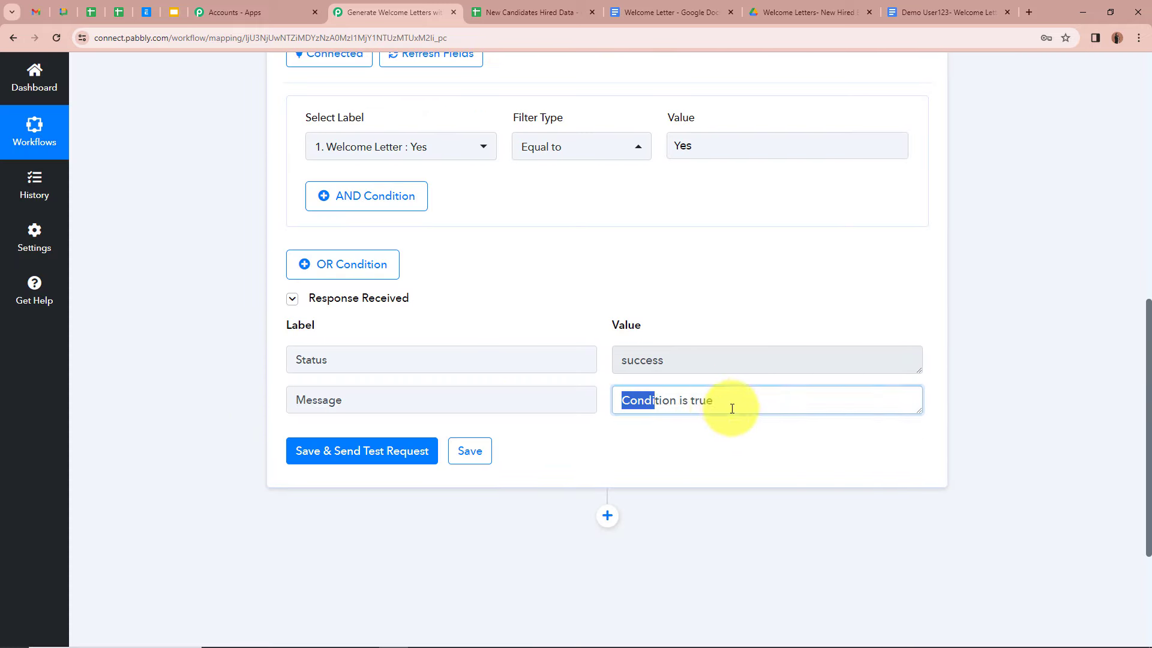
{"action": "left_click_drag", "start_coordinate": [732, 408], "coordinate": [818, 498]}
{"action": "left_click", "coordinate": [827, 516]}
{"action": "scroll", "coordinate": [832, 500], "scroll_direction": "up", "scroll_amount": 10}
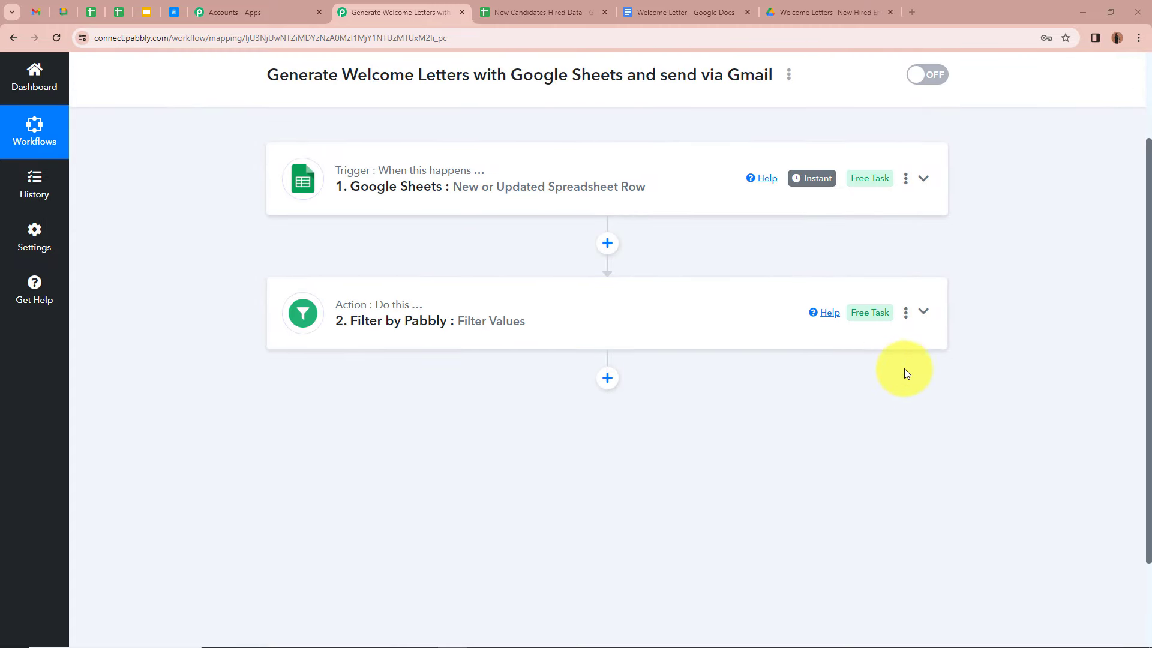
Step: Add a third action step below the Filter, checking the Welcome Letter document along the way
{"action": "scroll", "coordinate": [906, 392], "scroll_direction": "down", "scroll_amount": 1}
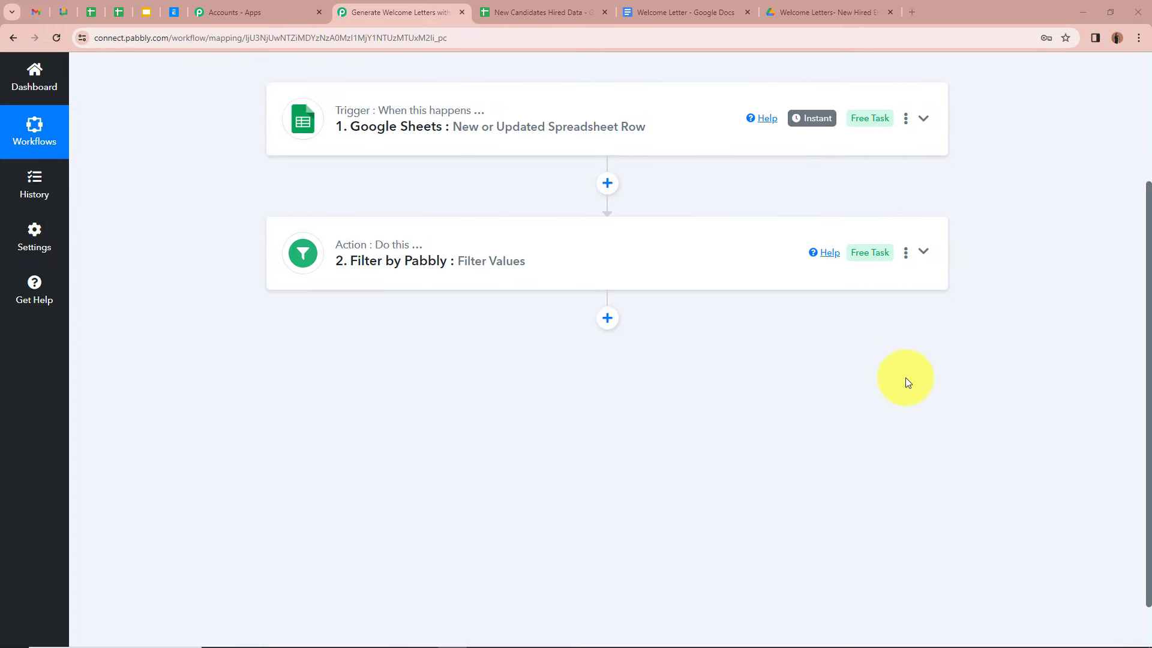
{"action": "left_click", "coordinate": [608, 319]}
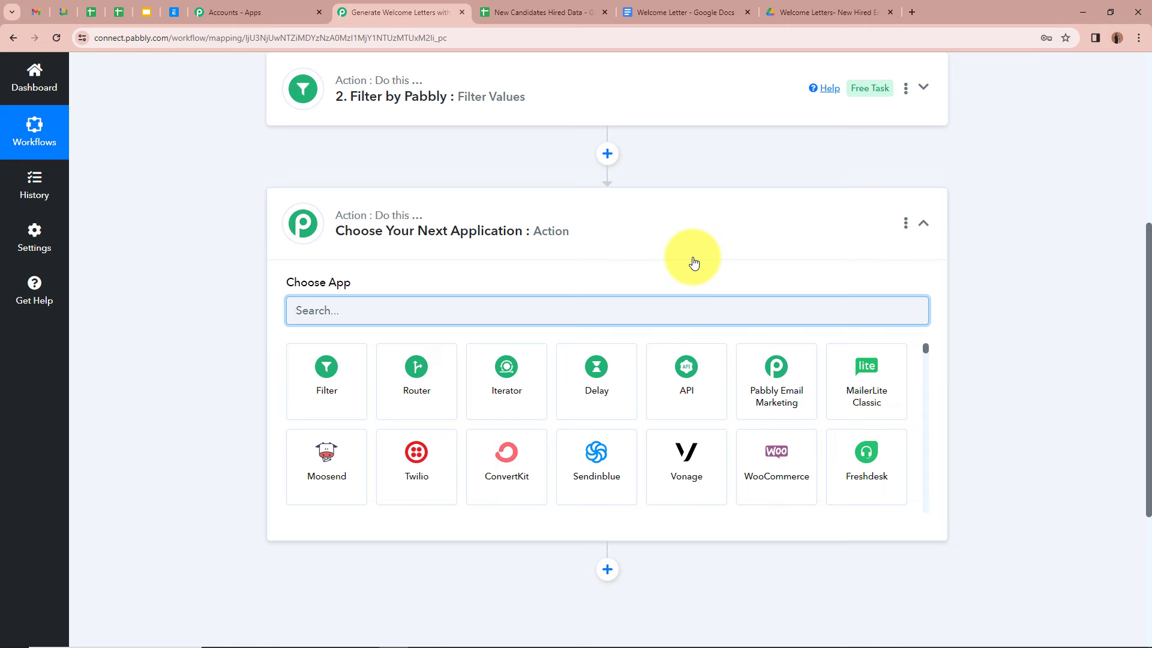
{"action": "left_click", "coordinate": [665, 10]}
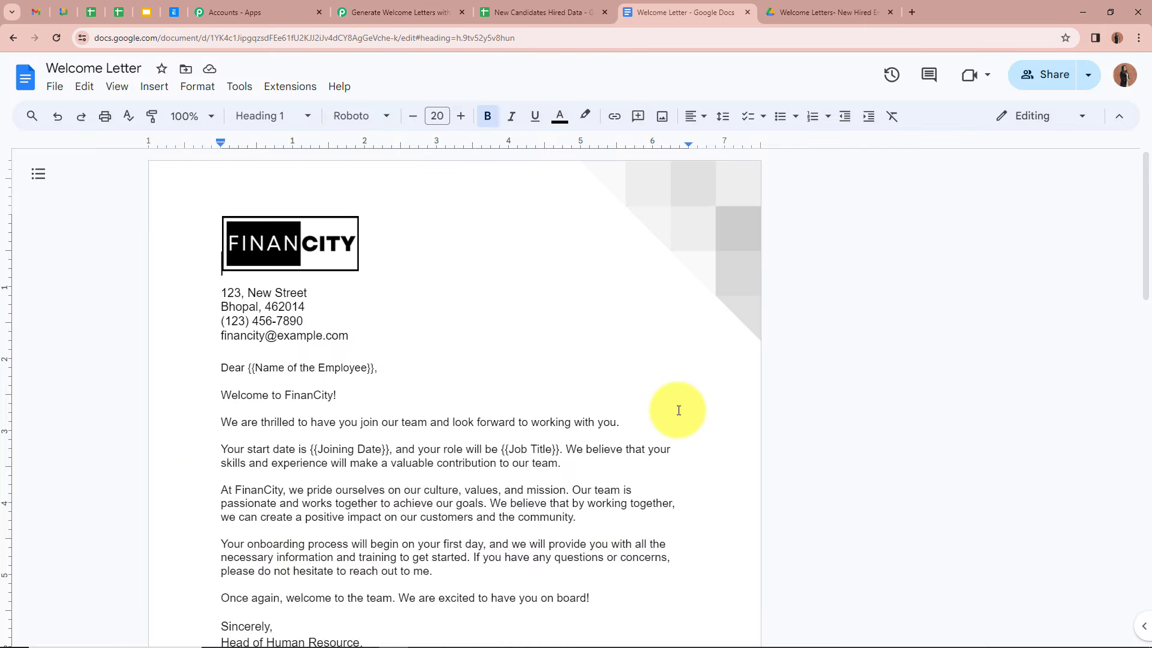
{"action": "scroll", "coordinate": [681, 404], "scroll_direction": "down", "scroll_amount": 1}
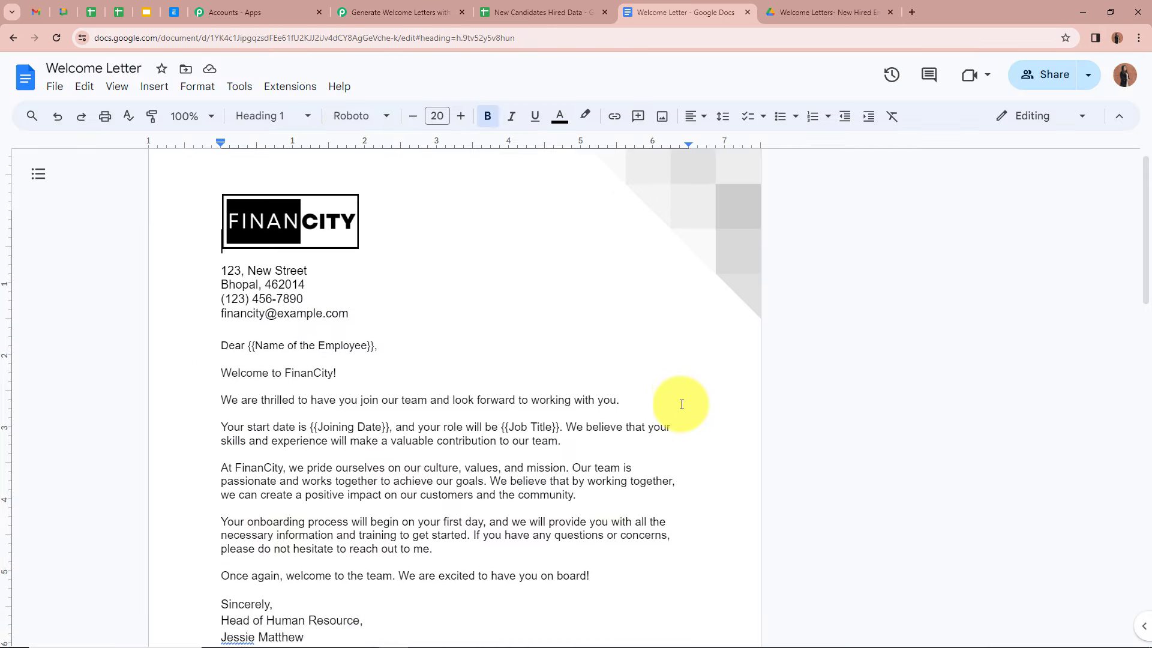
{"action": "scroll", "coordinate": [682, 405], "scroll_direction": "up", "scroll_amount": 1}
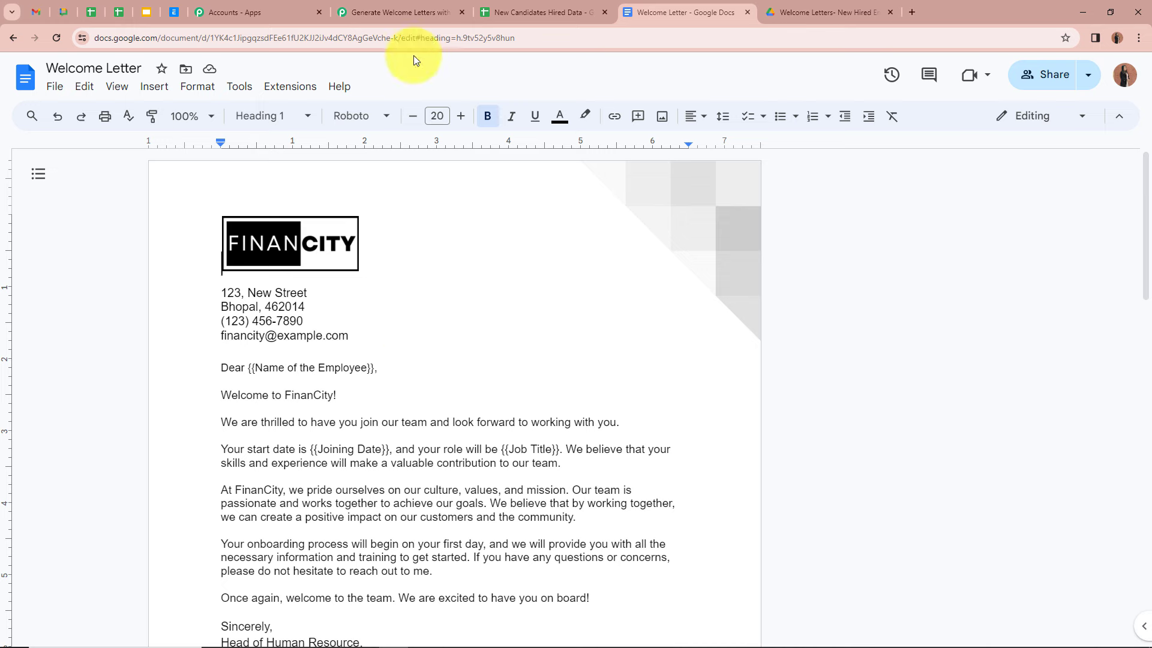
{"action": "left_click", "coordinate": [411, 12]}
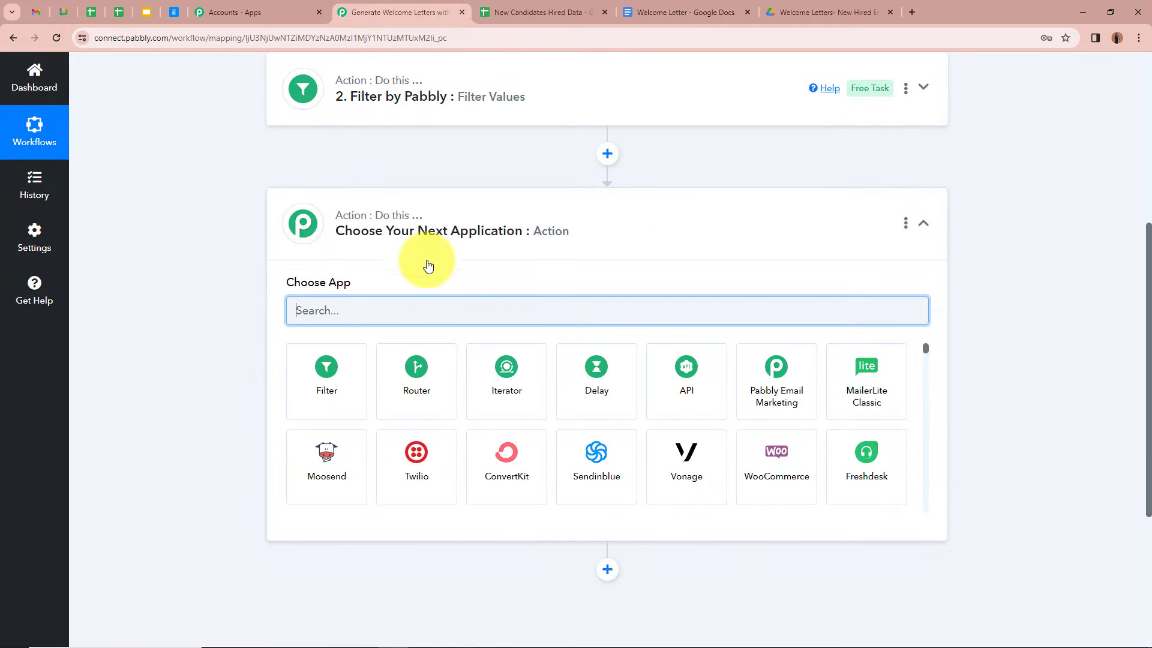
Step: Choose Google Docs as the app with the Create Document from Template action event
{"action": "type", "text": "G"}
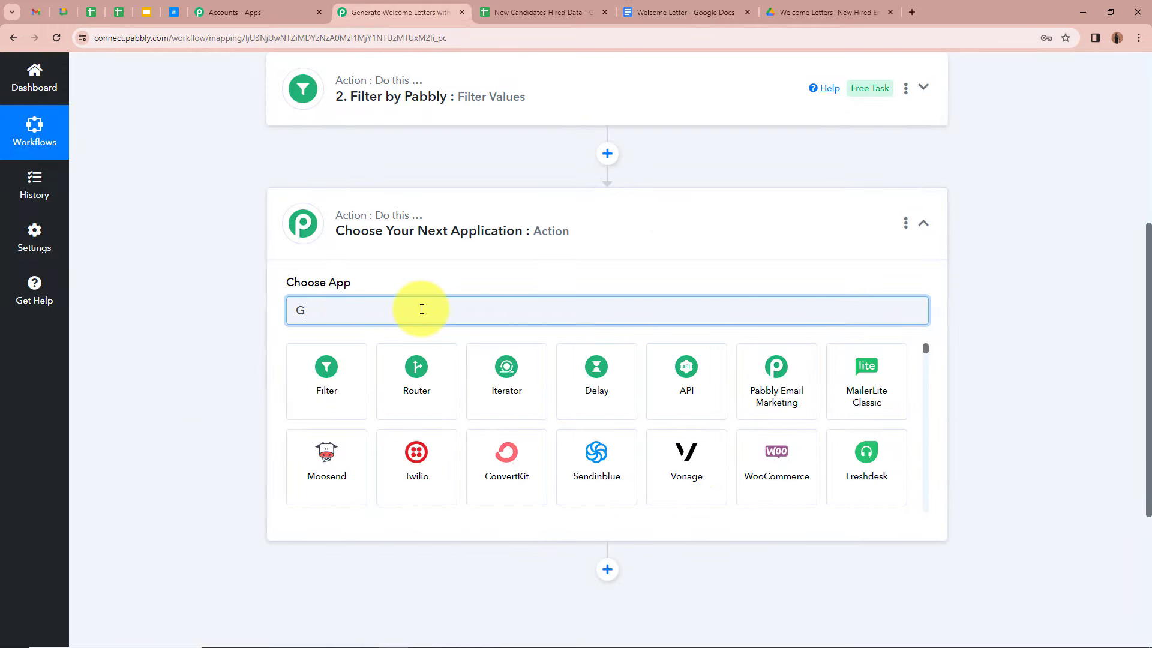
{"action": "type", "text": "oo"}
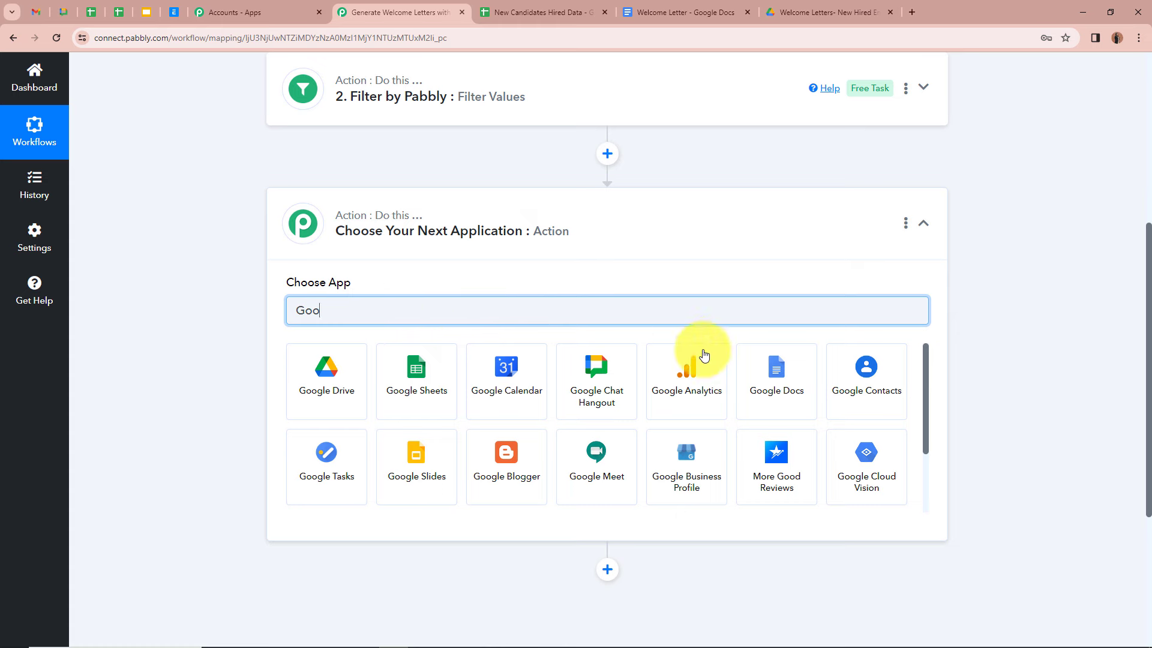
{"action": "left_click", "coordinate": [775, 406]}
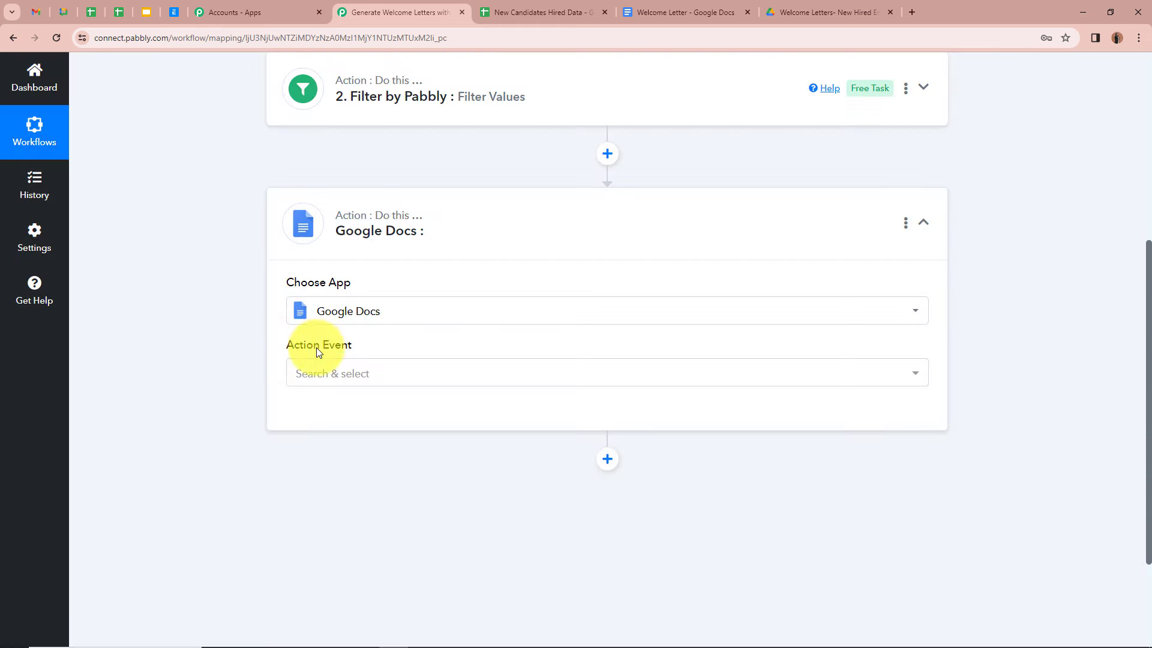
{"action": "left_click", "coordinate": [426, 380]}
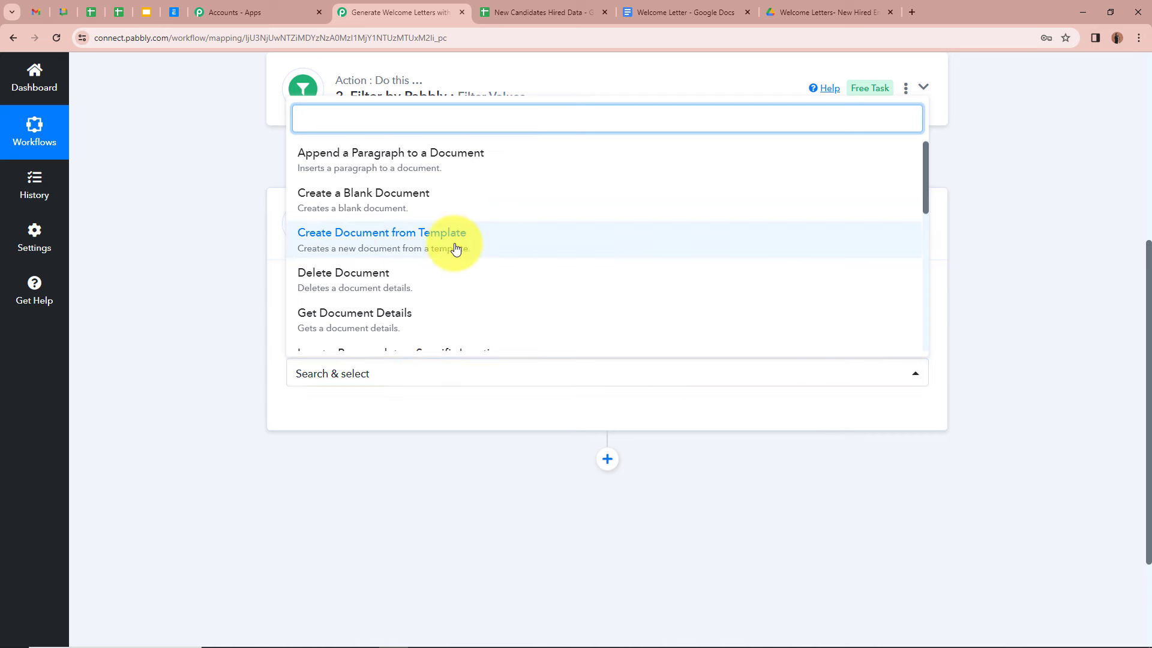
{"action": "left_click", "coordinate": [478, 249]}
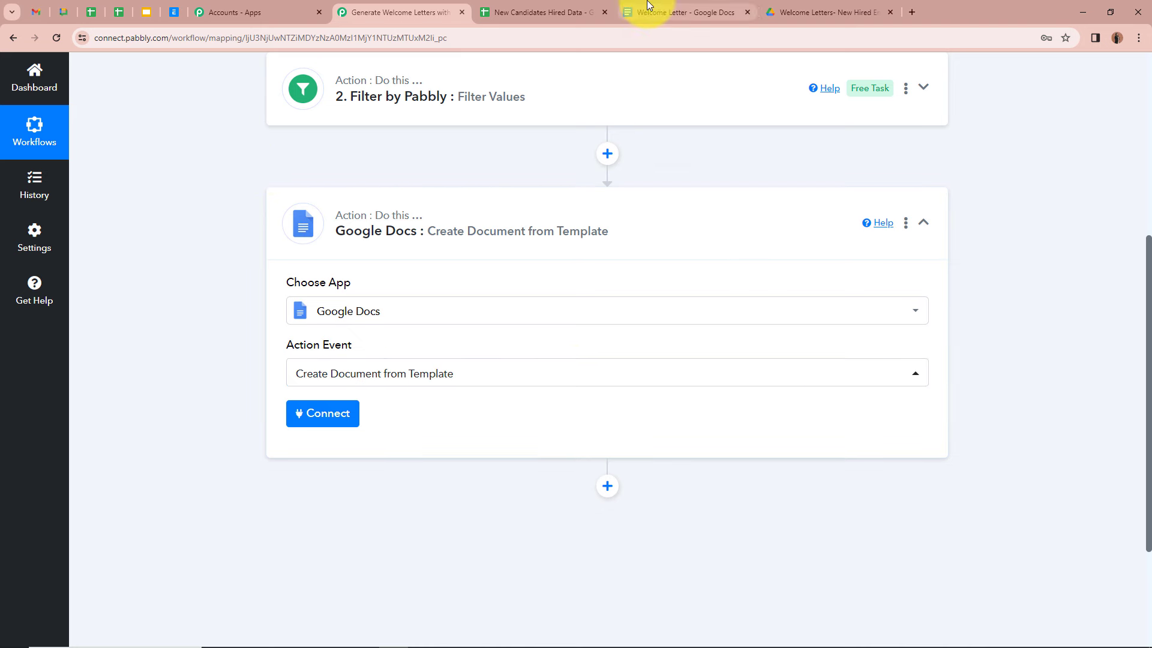
{"action": "left_click", "coordinate": [637, 12]}
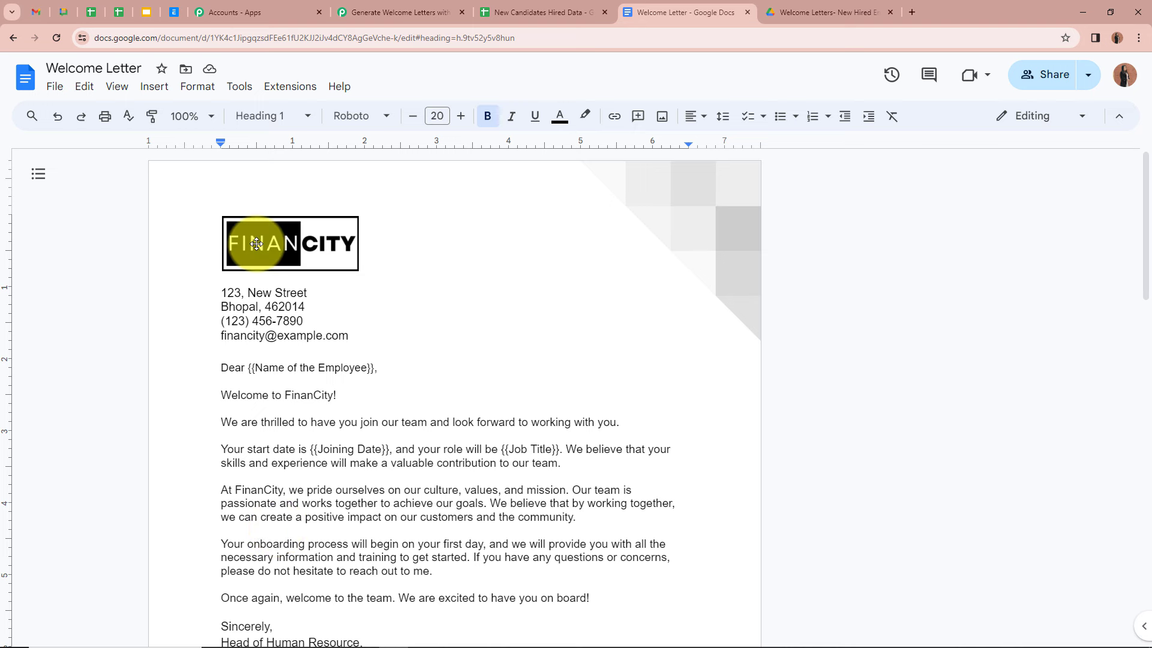
Step: Scroll through the Welcome Letter template's {{…}} placeholders, then return to the Pabbly workflow
{"action": "scroll", "coordinate": [311, 337], "scroll_direction": "down", "scroll_amount": 1}
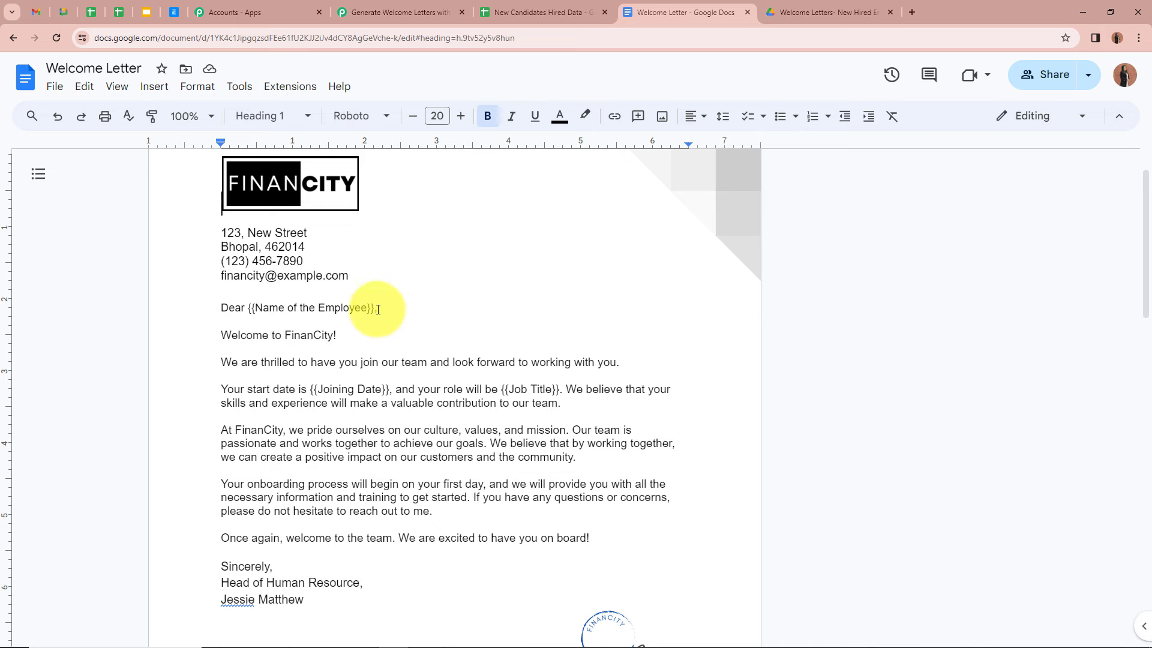
{"action": "left_click", "coordinate": [399, 12]}
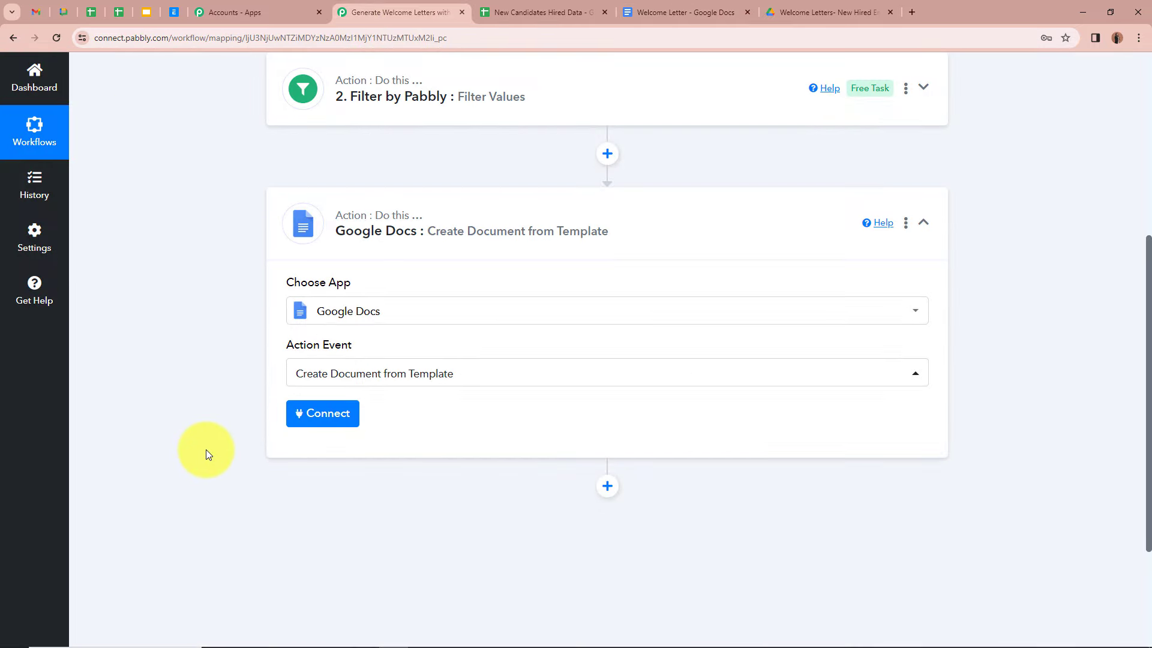
Step: Add a new Google Docs connection by signing in with Google and allowing access
{"action": "left_click", "coordinate": [334, 413]}
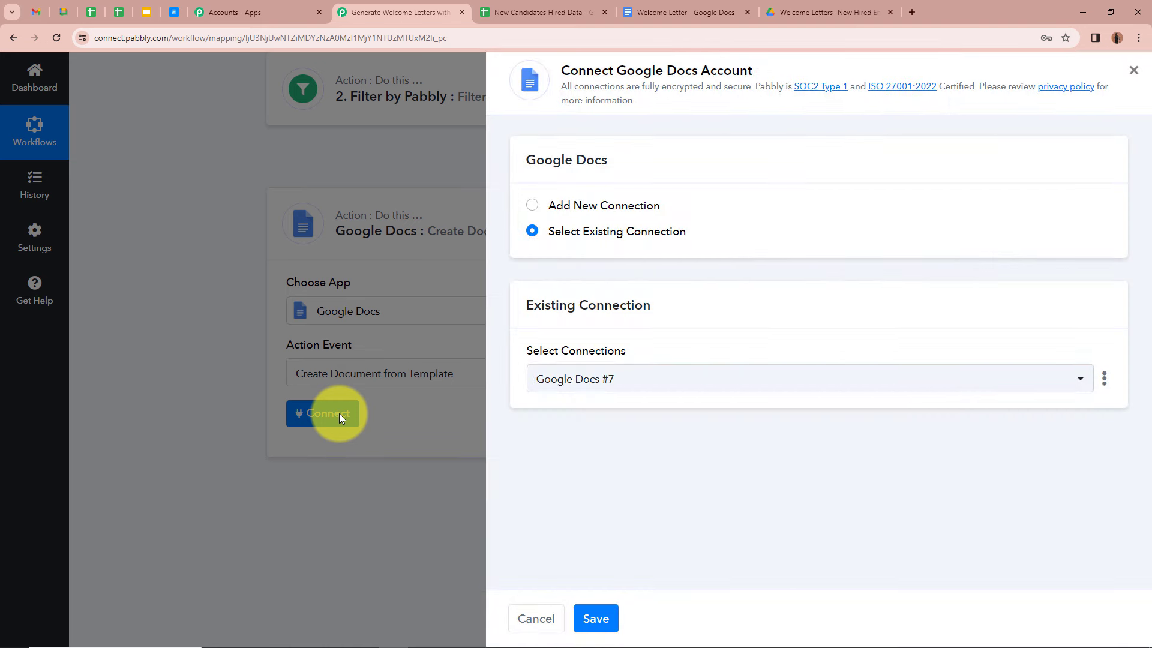
{"action": "left_click", "coordinate": [532, 205]}
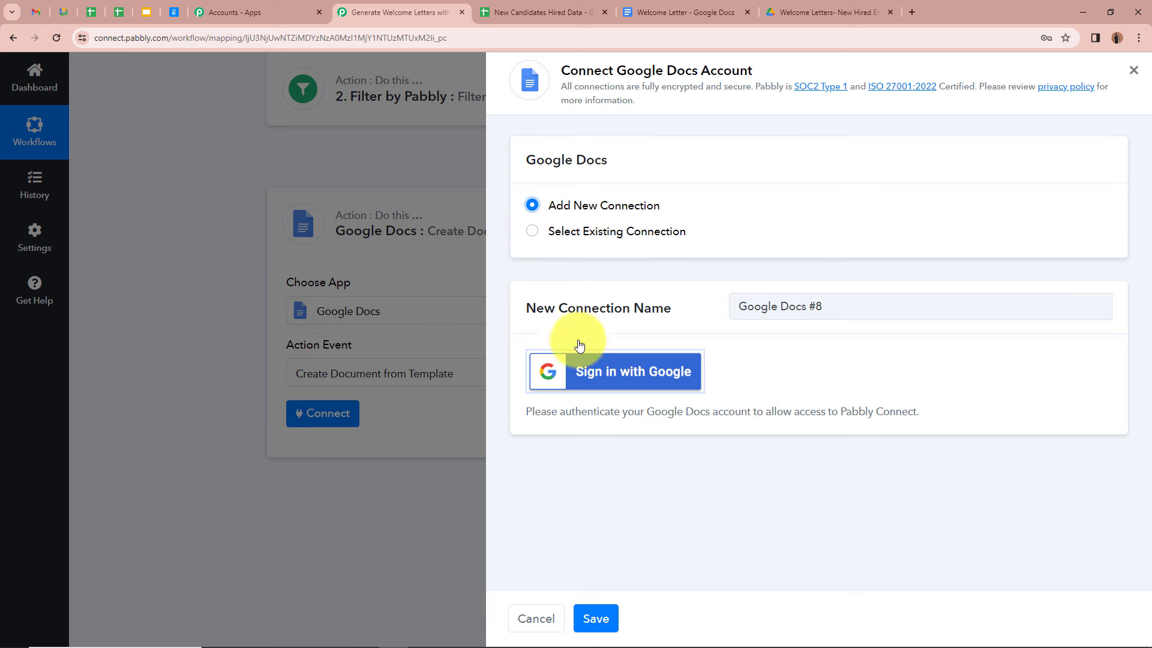
{"action": "left_click", "coordinate": [654, 380]}
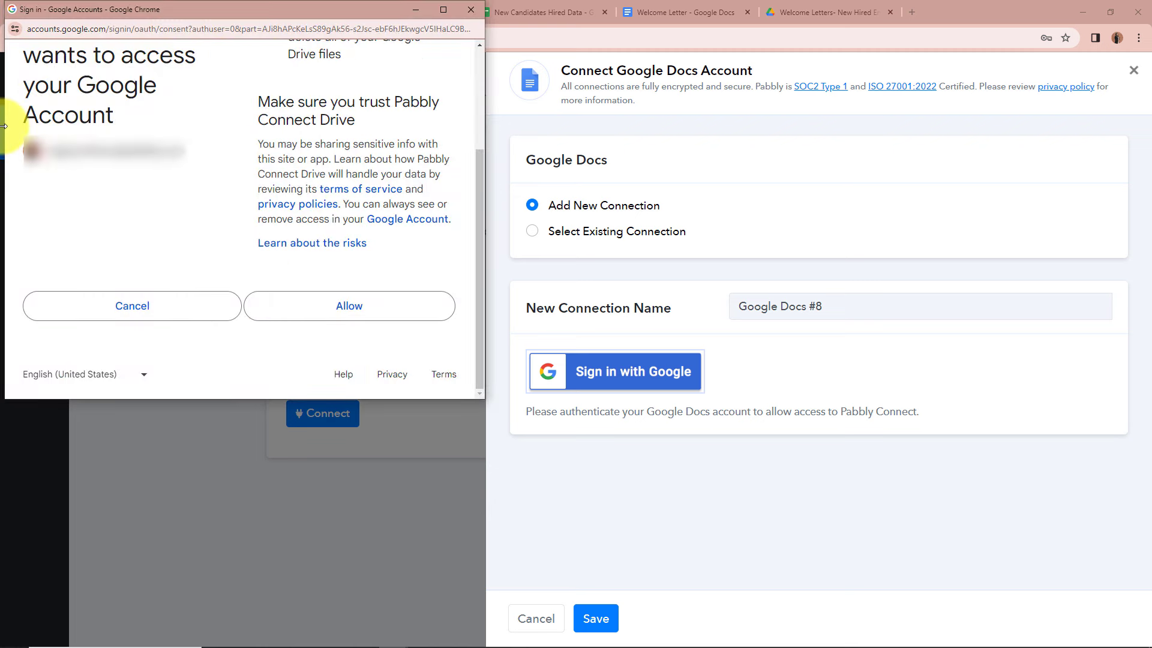
{"action": "left_click", "coordinate": [381, 314]}
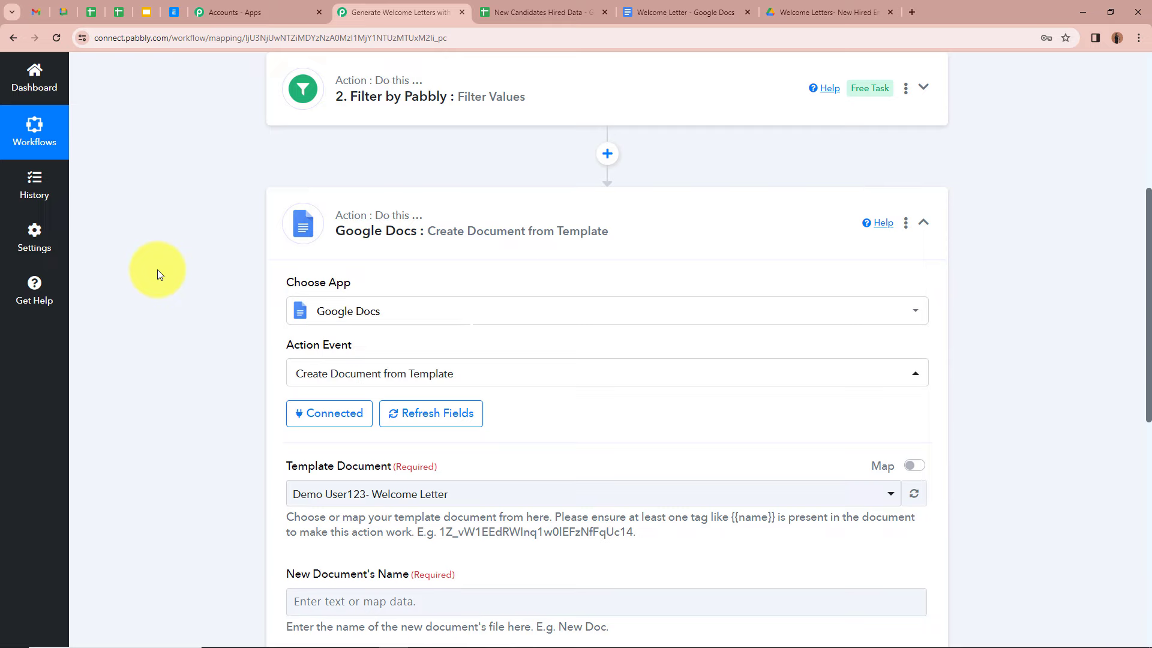
Step: Select the Welcome Letter document as the template
{"action": "scroll", "coordinate": [158, 268], "scroll_direction": "down", "scroll_amount": 4}
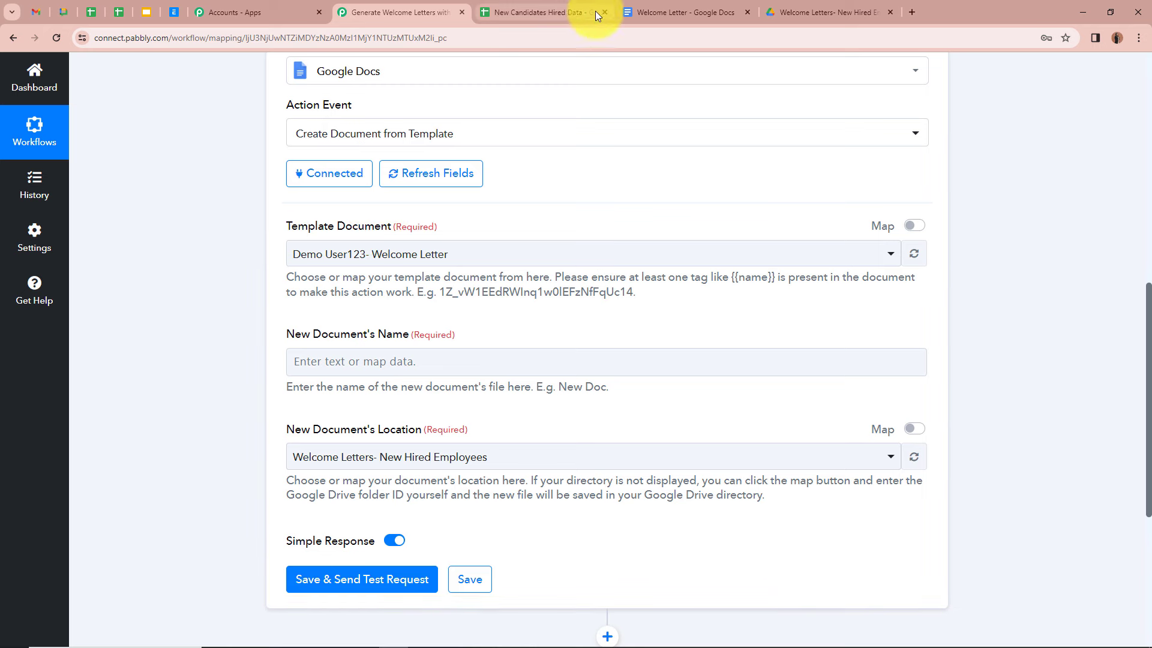
{"action": "left_click", "coordinate": [663, 12]}
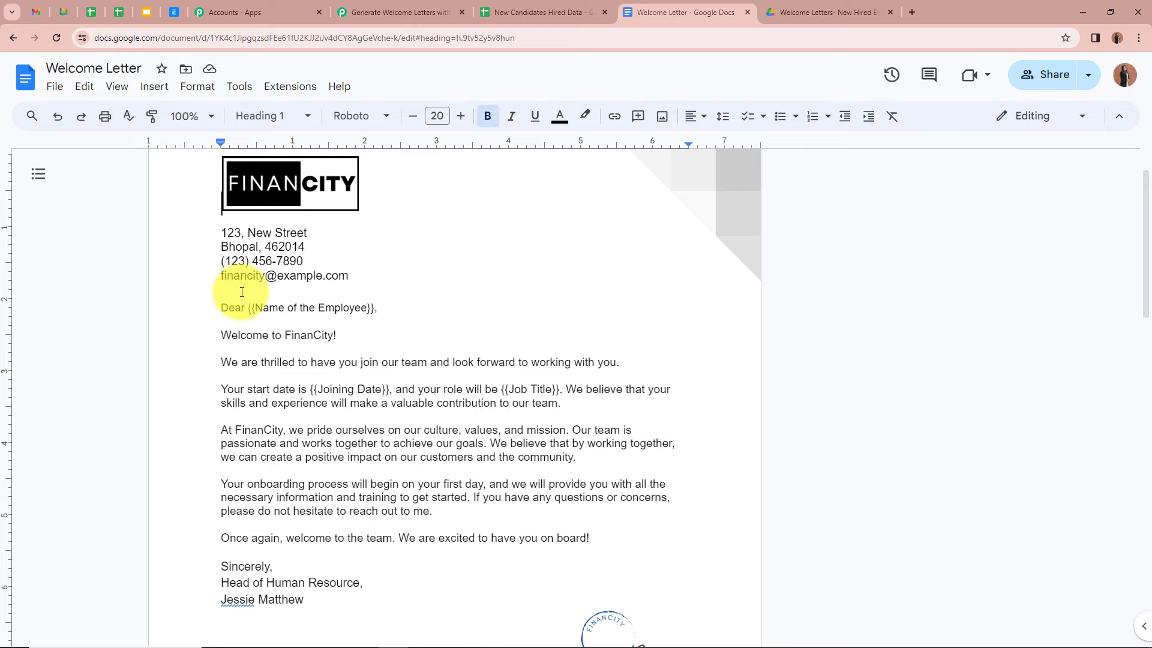
{"action": "left_click", "coordinate": [393, 12]}
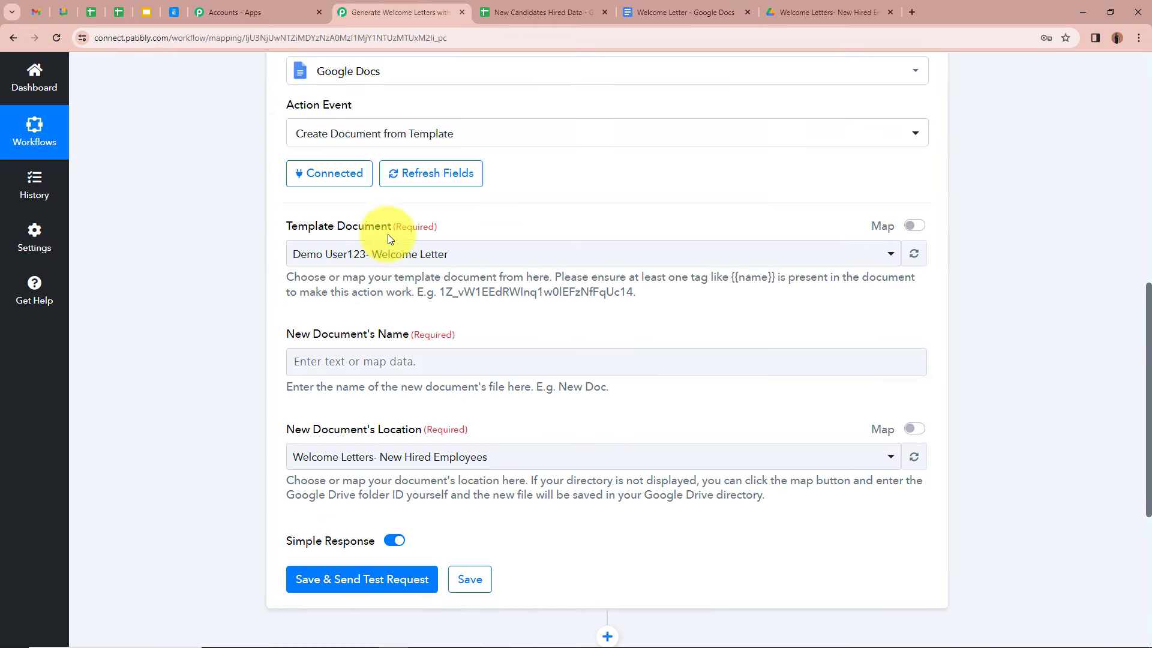
{"action": "left_click", "coordinate": [397, 251]}
{"action": "left_click", "coordinate": [357, 349]}
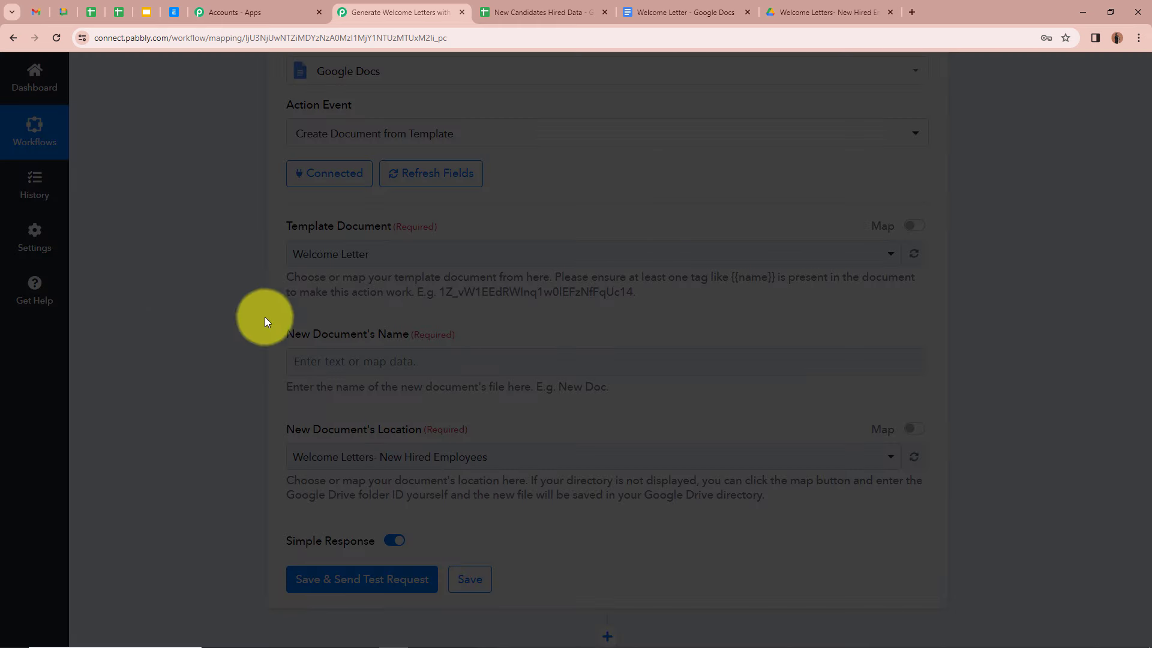
Step: Map the Google Sheets Name field into the New Document's Name
{"action": "scroll", "coordinate": [284, 285], "scroll_direction": "down", "scroll_amount": 1}
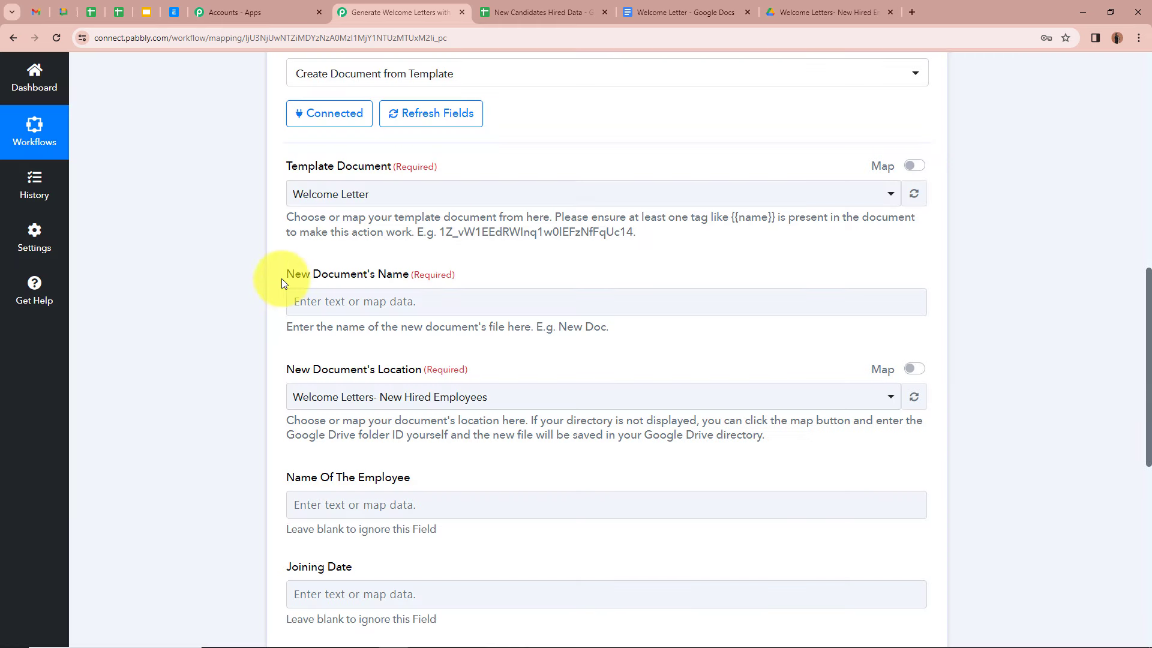
{"action": "left_click", "coordinate": [410, 297]}
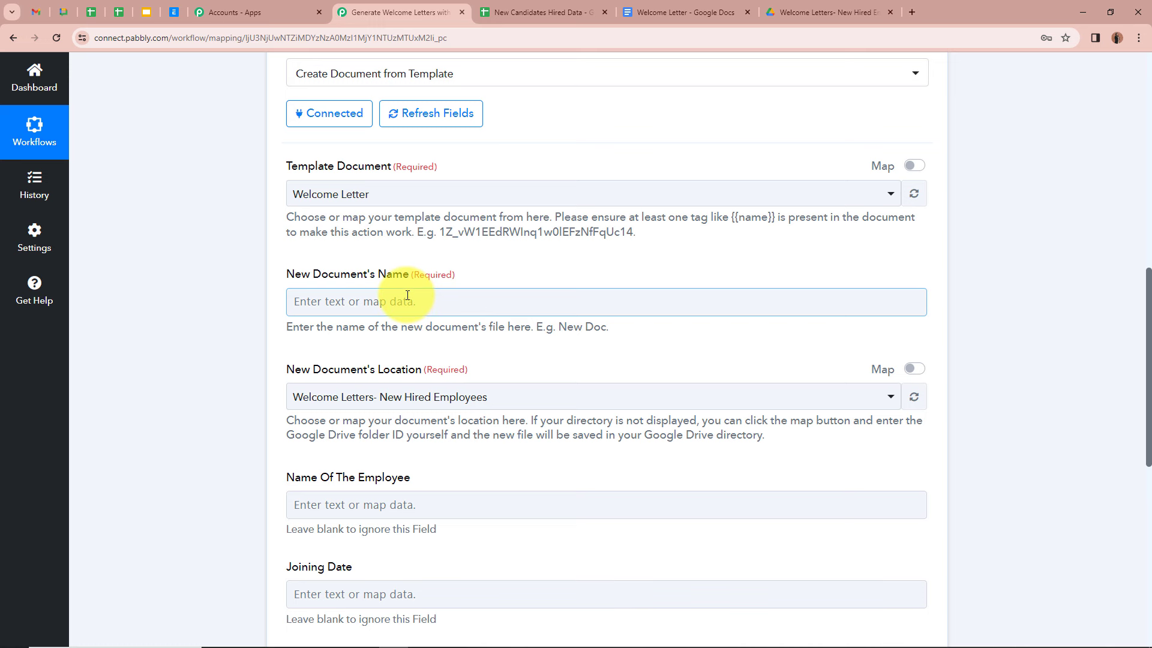
{"action": "left_click", "coordinate": [392, 298]}
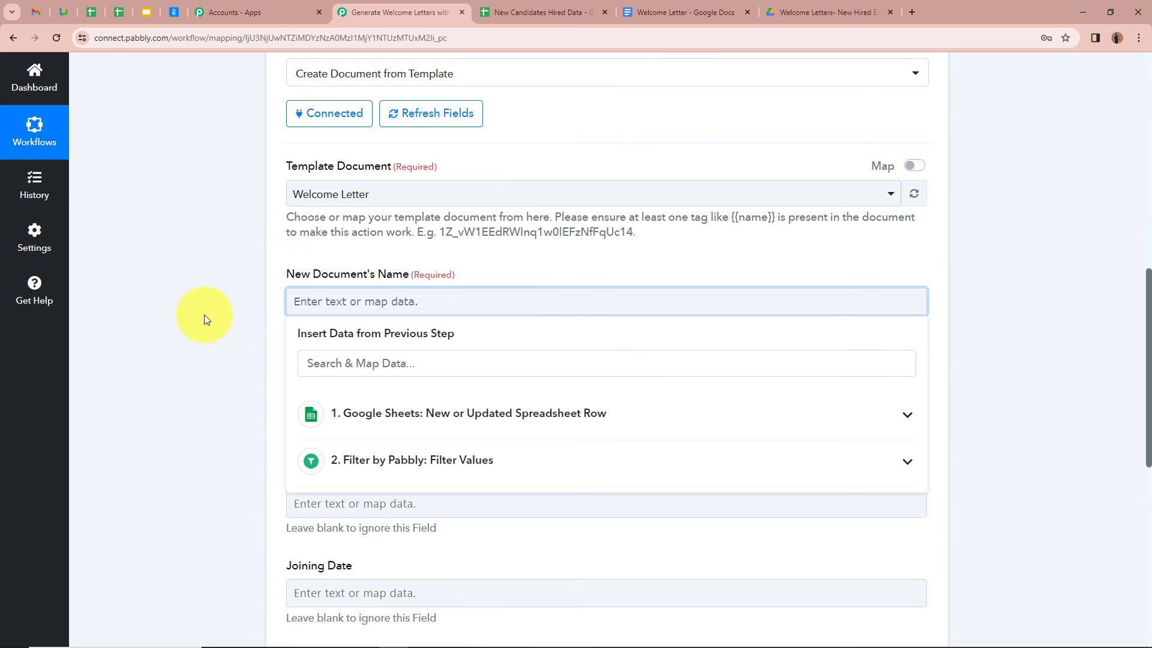
{"action": "left_click", "coordinate": [907, 414]}
{"action": "scroll", "coordinate": [399, 514], "scroll_direction": "down", "scroll_amount": 3}
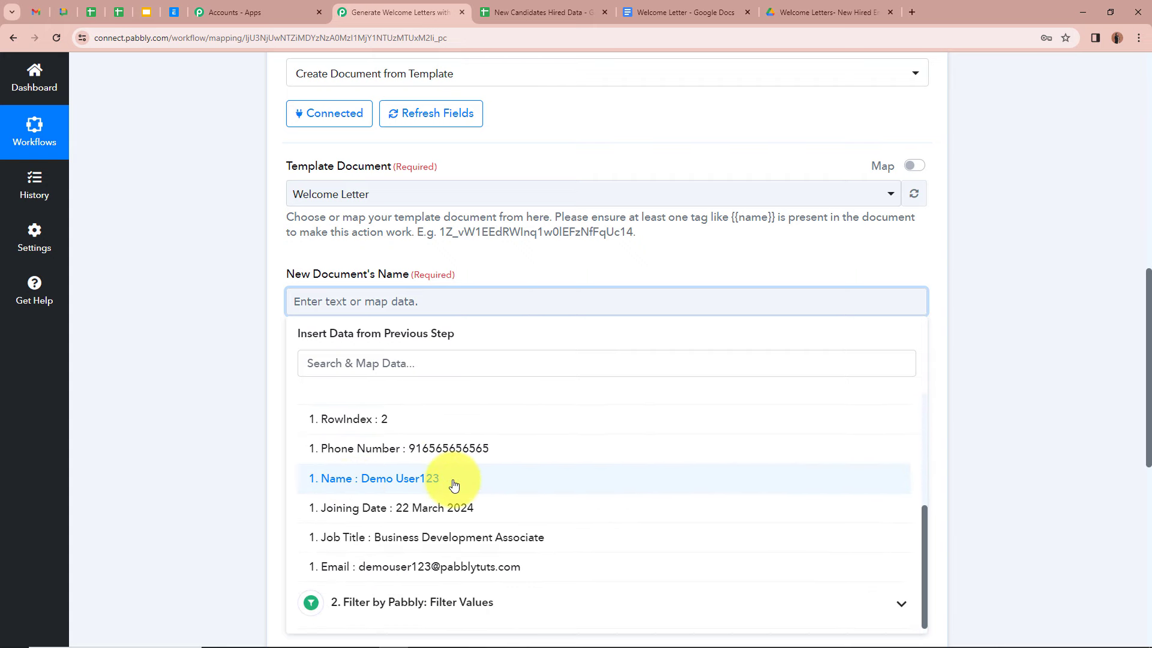
{"action": "left_click", "coordinate": [454, 485]}
{"action": "left_click", "coordinate": [225, 329]}
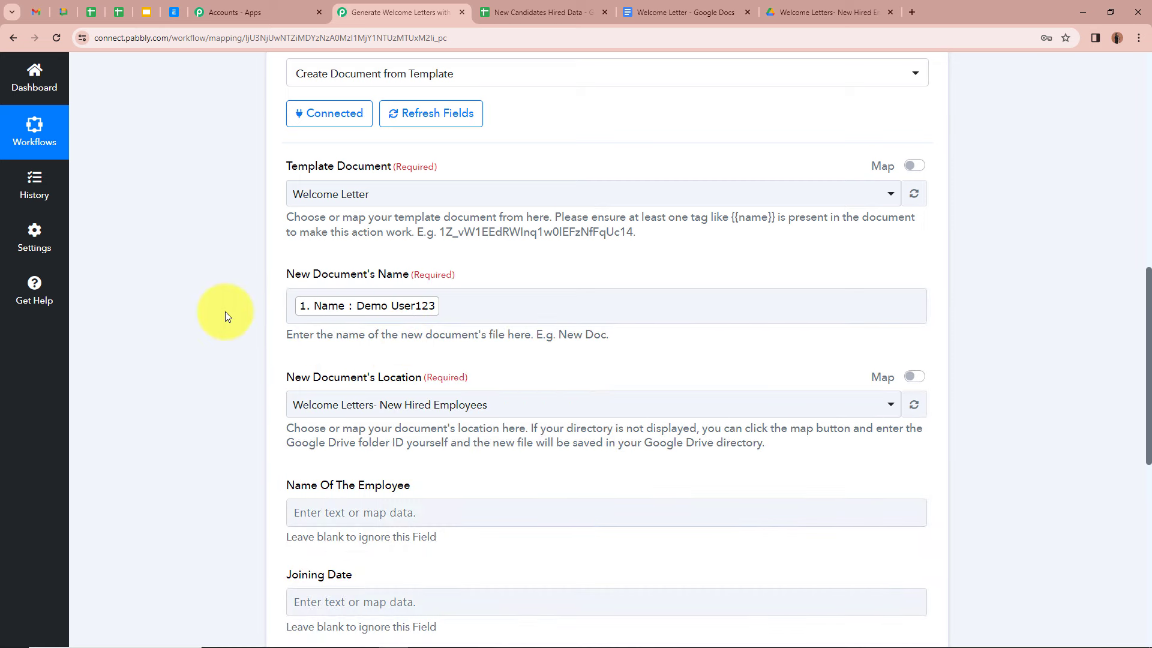
Step: Append ' - Welcome Letter' after the mapped Name in the document name
{"action": "scroll", "coordinate": [225, 311], "scroll_direction": "up", "scroll_amount": 10}
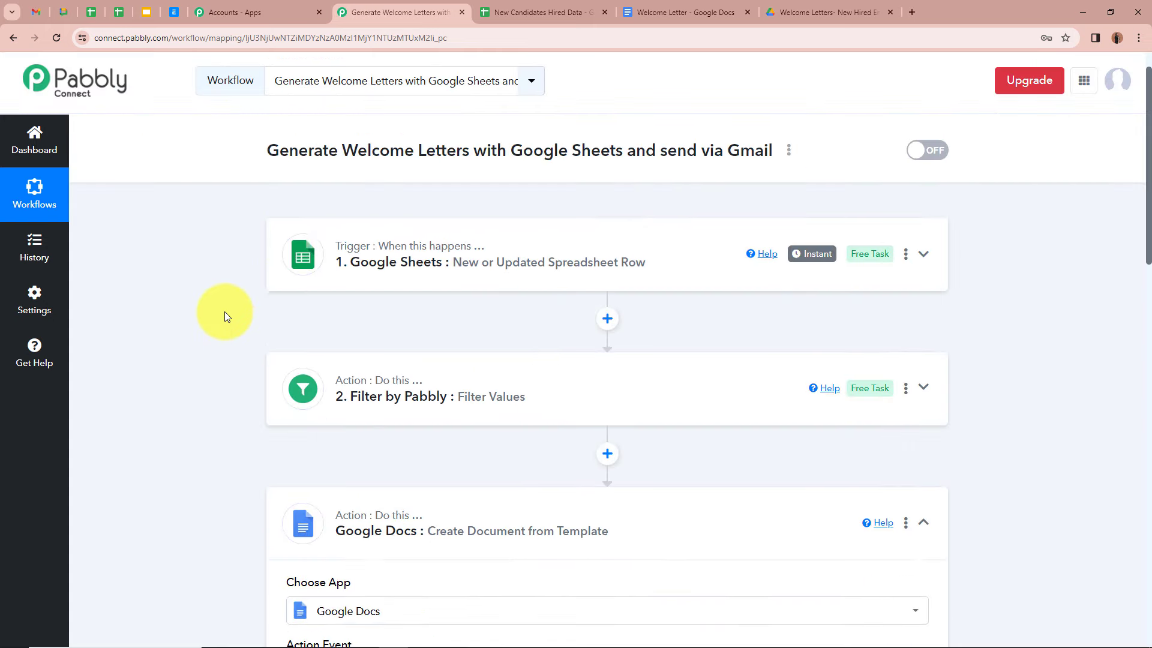
{"action": "scroll", "coordinate": [198, 363], "scroll_direction": "down", "scroll_amount": 9}
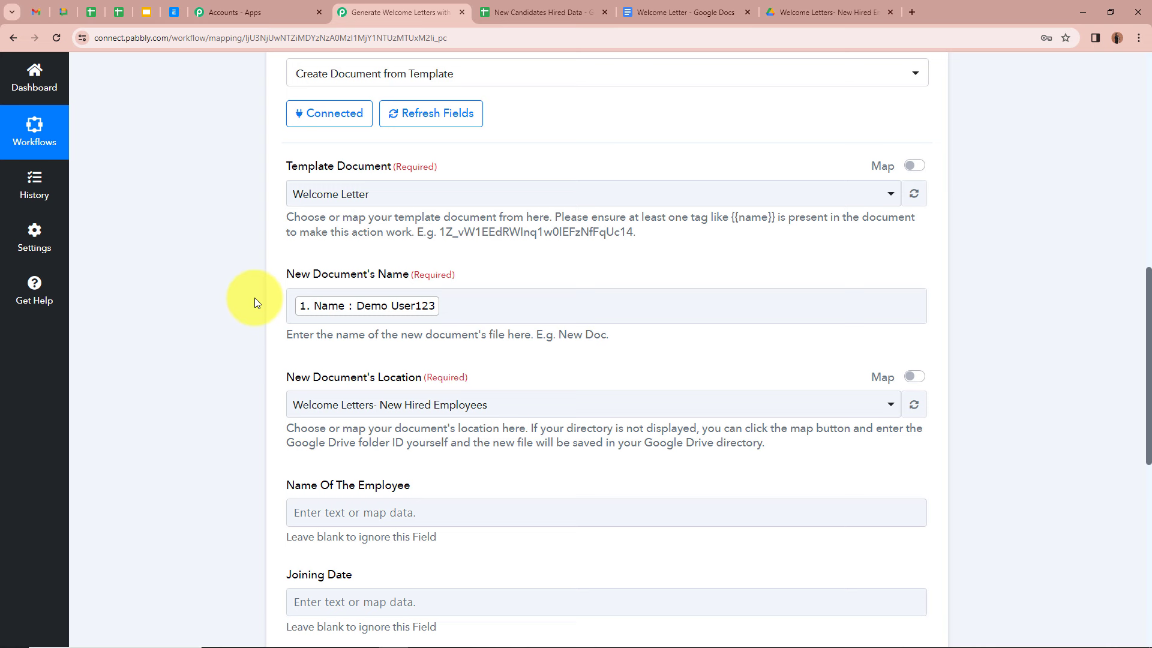
{"action": "left_click", "coordinate": [453, 304]}
{"action": "left_click", "coordinate": [453, 304]}
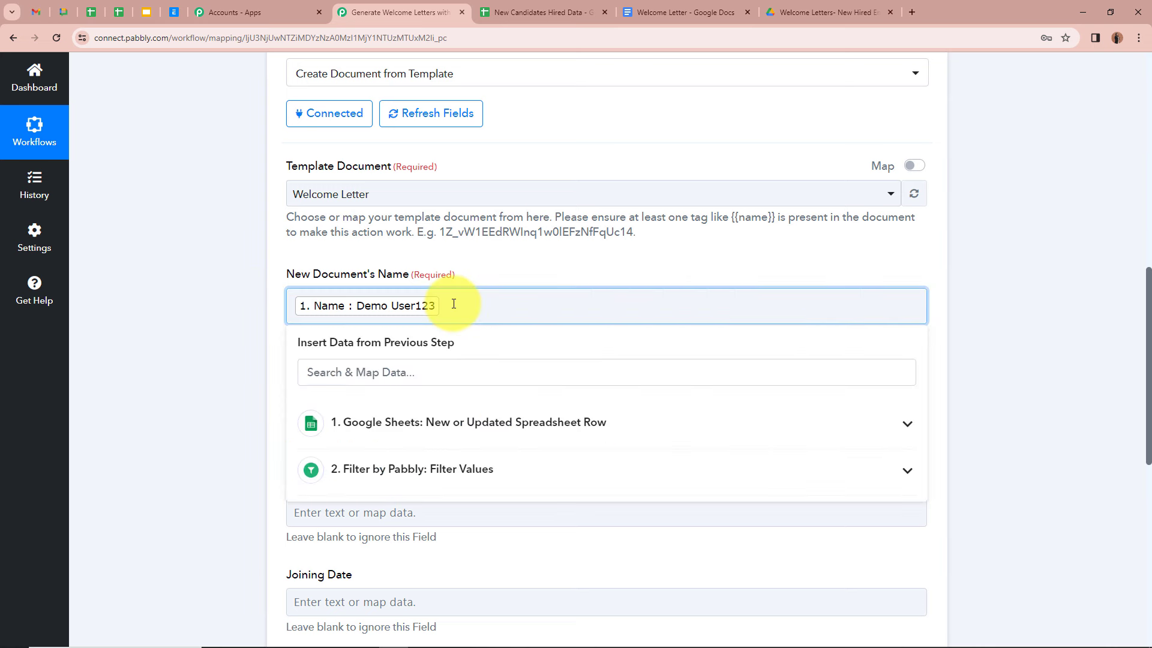
{"action": "type", "text": "- Welcome Letter"}
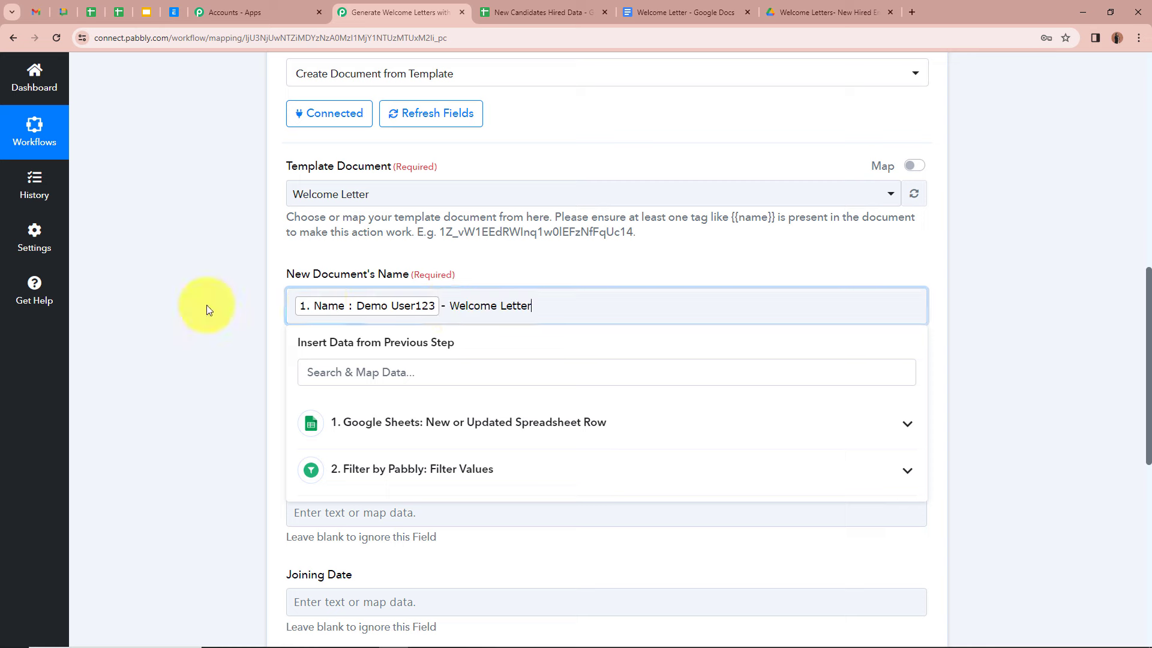
{"action": "left_click", "coordinate": [207, 305]}
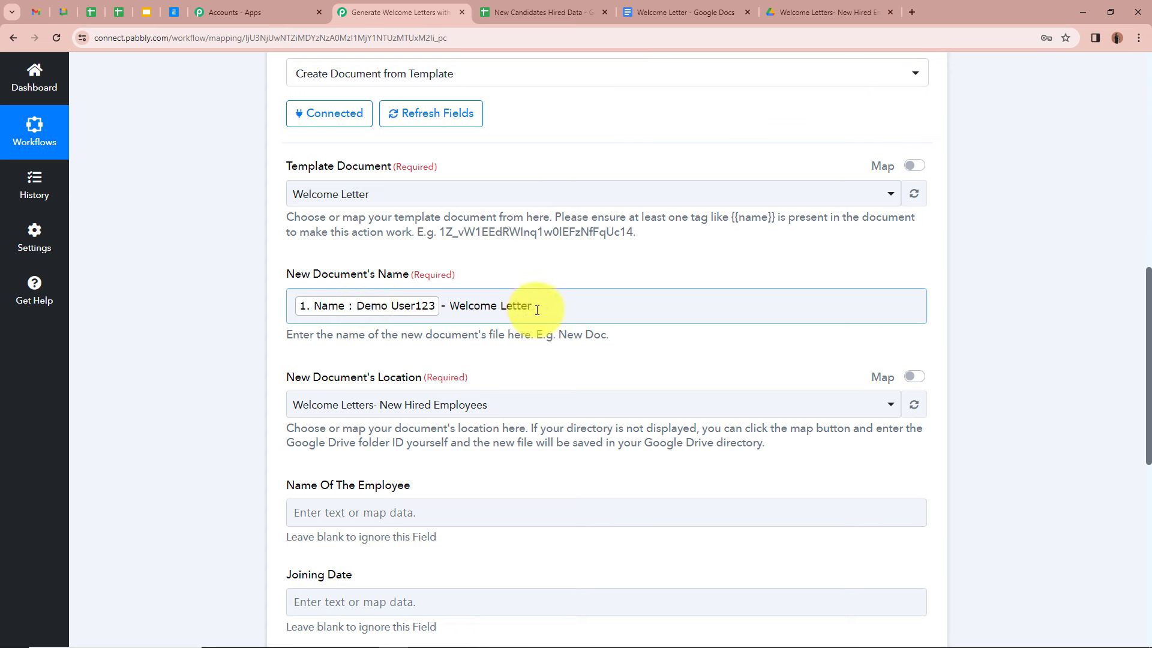
{"action": "left_click", "coordinate": [159, 303]}
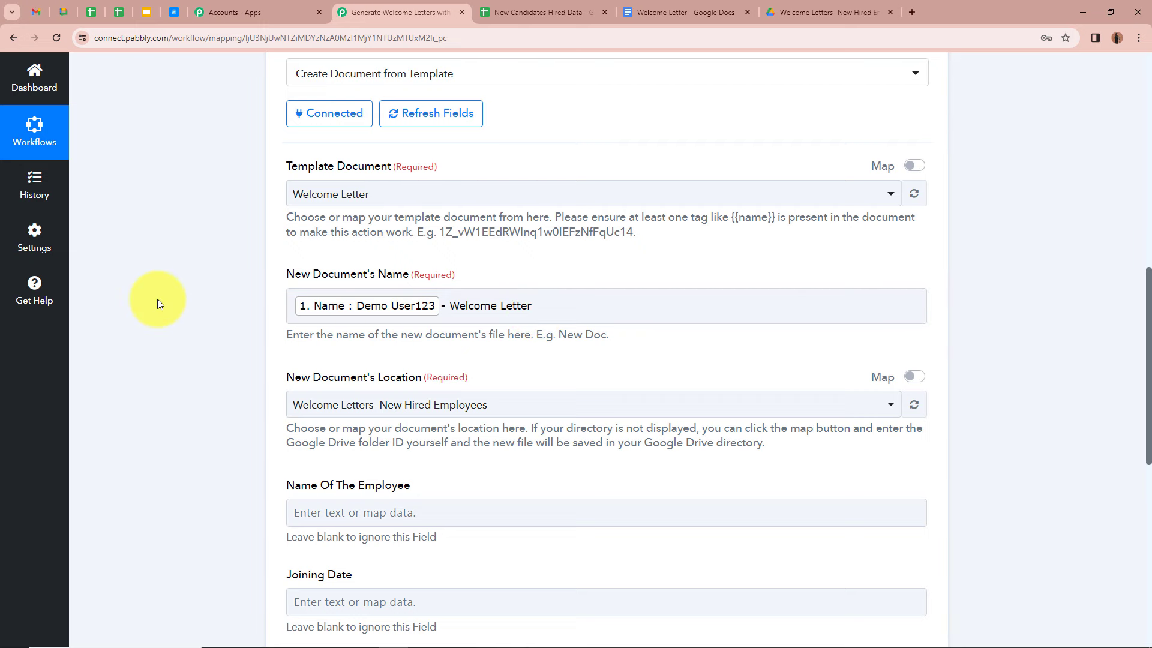
Step: Set the New Document's Location to the Welcome Letters- New Hired Employees folder
{"action": "scroll", "coordinate": [240, 306], "scroll_direction": "down", "scroll_amount": 2}
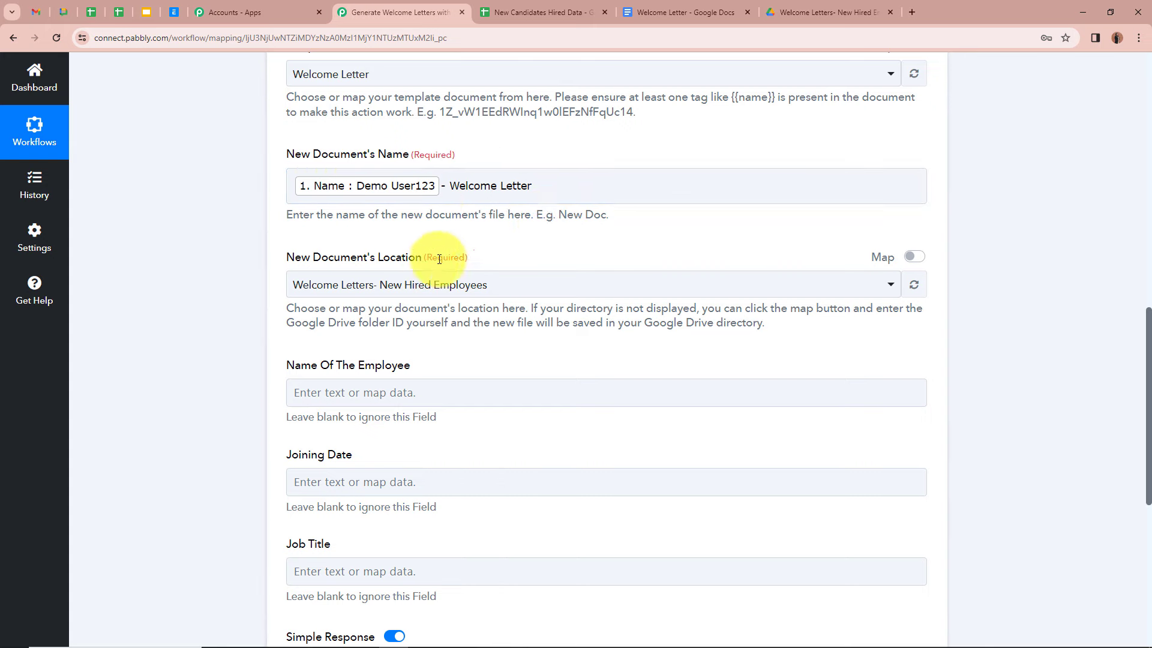
{"action": "left_click", "coordinate": [830, 12]}
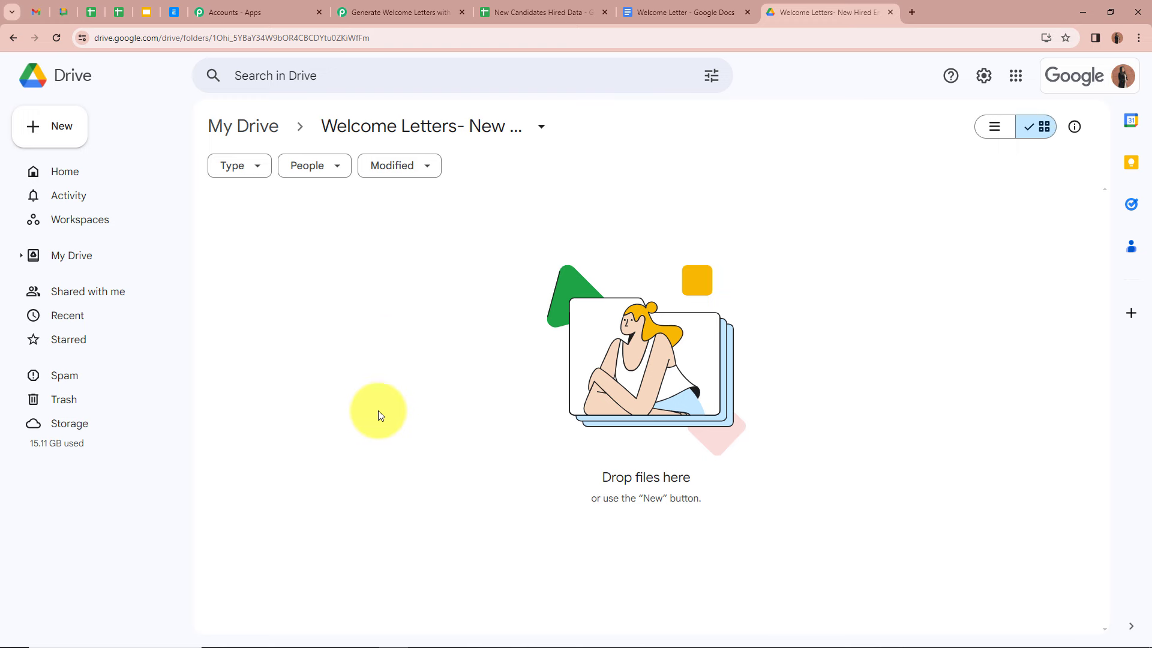
{"action": "left_click", "coordinate": [408, 17]}
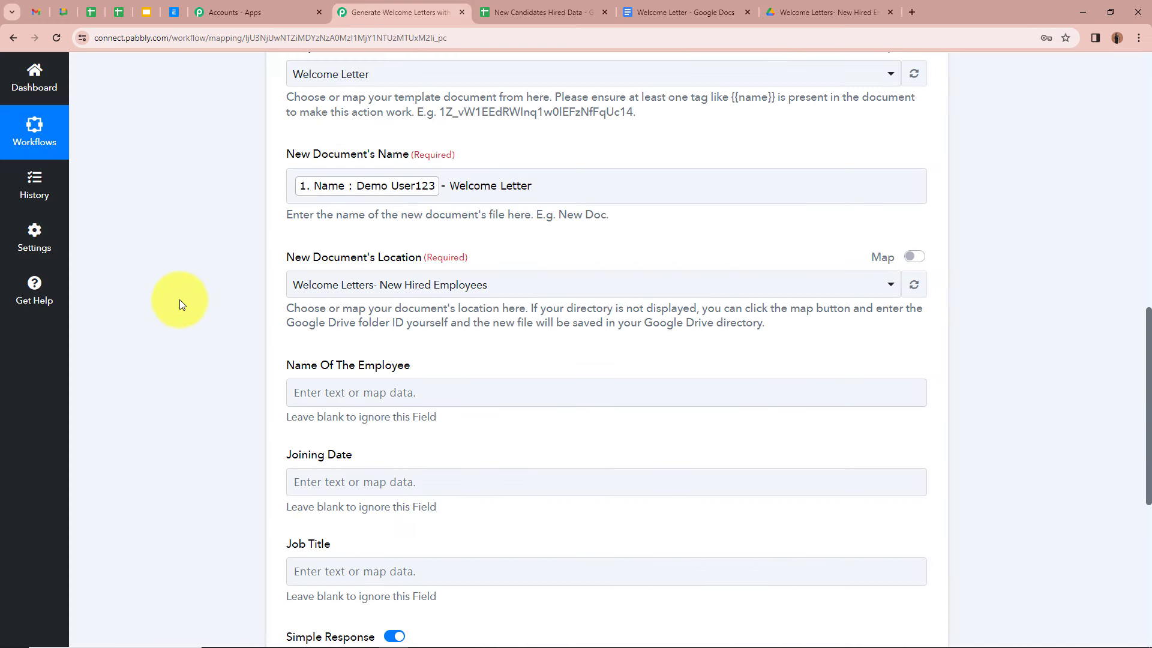
{"action": "left_click", "coordinate": [488, 284]}
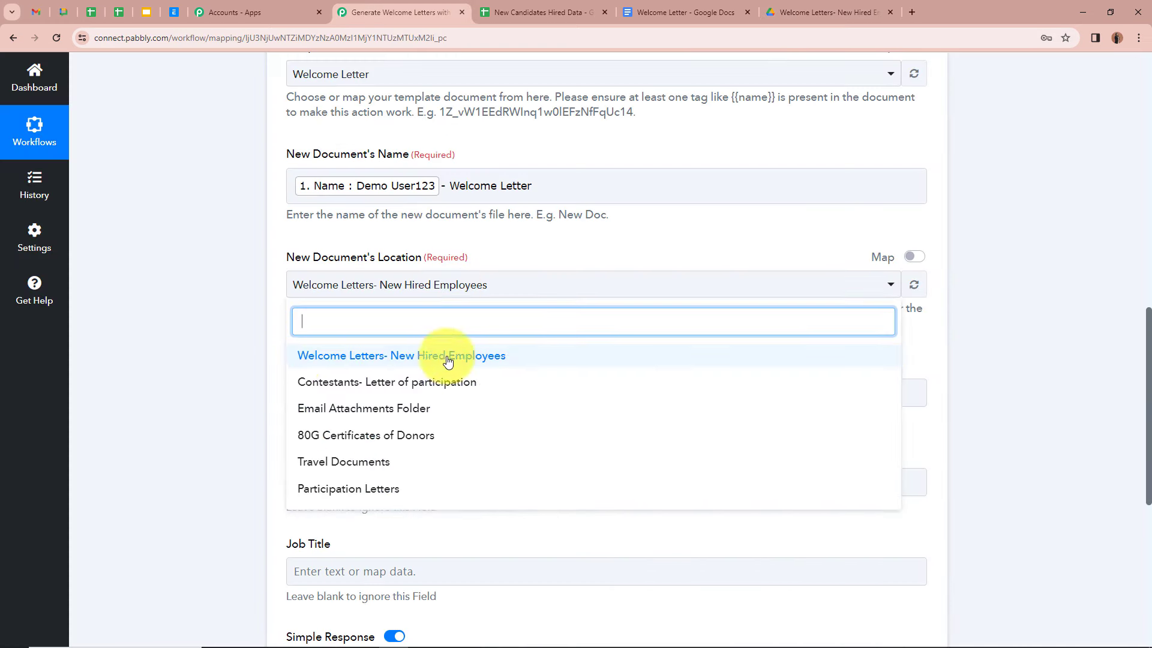
{"action": "left_click", "coordinate": [540, 360]}
{"action": "scroll", "coordinate": [249, 286], "scroll_direction": "down", "scroll_amount": 3}
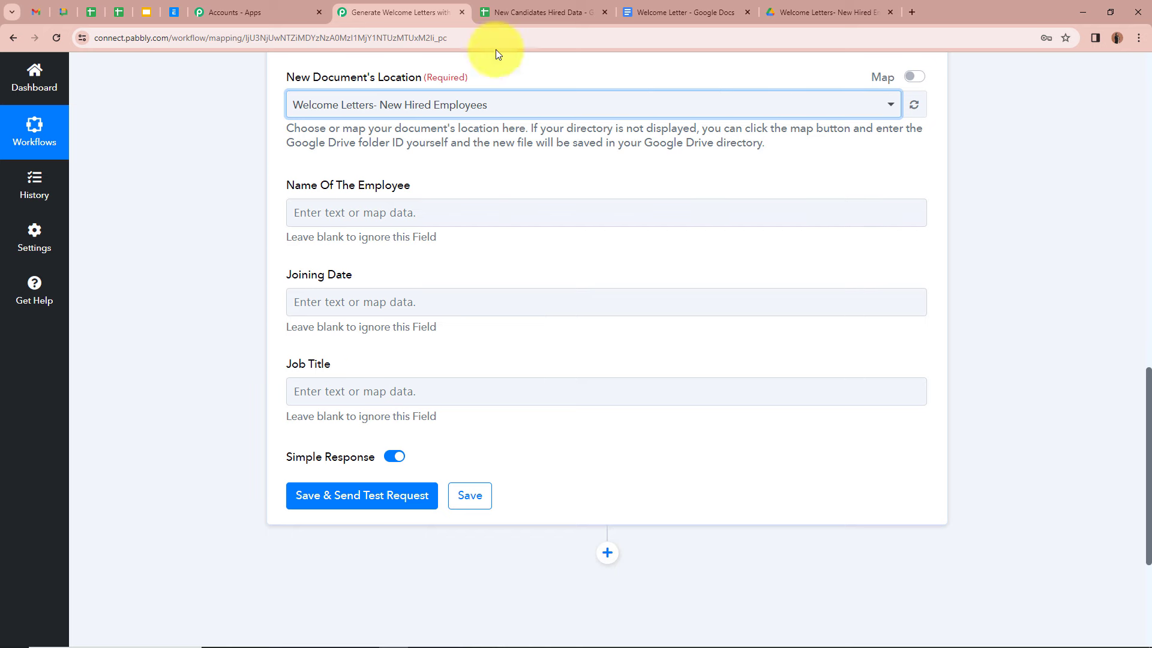
{"action": "left_click", "coordinate": [720, 12]}
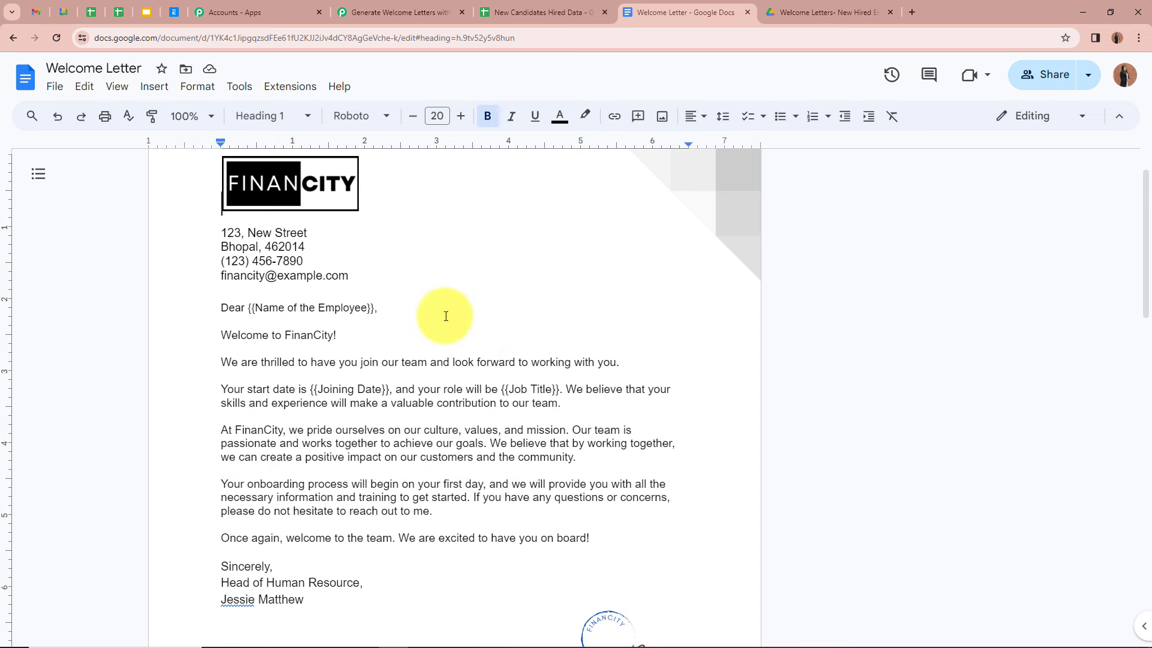
{"action": "left_click", "coordinate": [369, 16]}
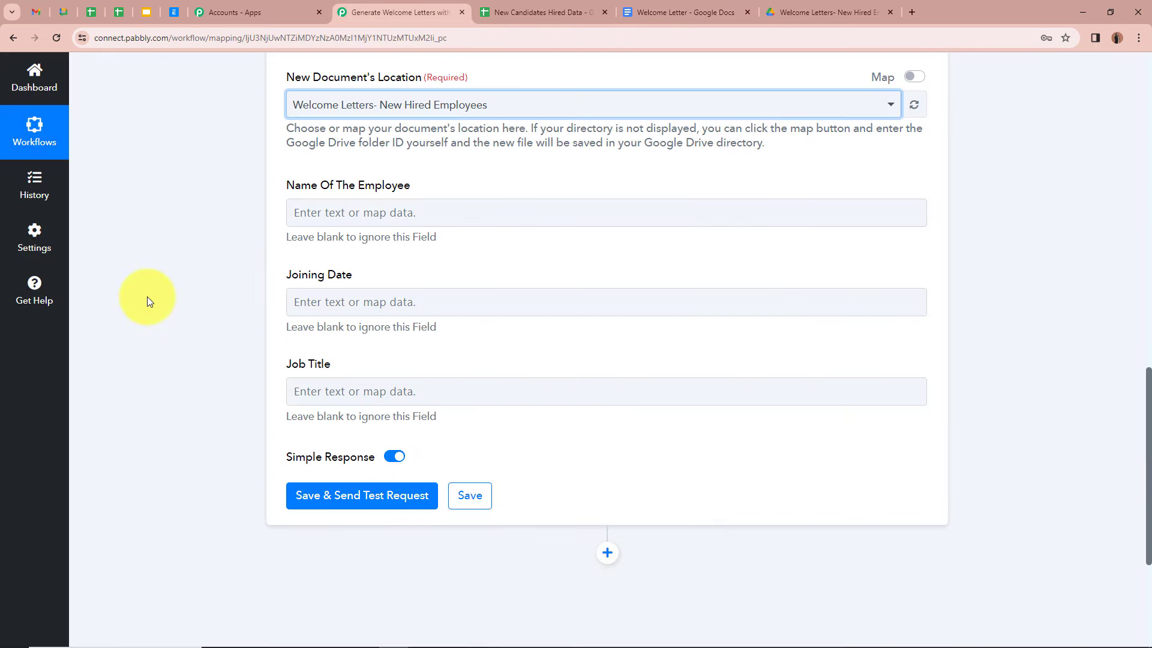
Step: Map the sheet's Name and Joining Date into Name Of The Employee and Joining Date placeholders
{"action": "left_click", "coordinate": [355, 213]}
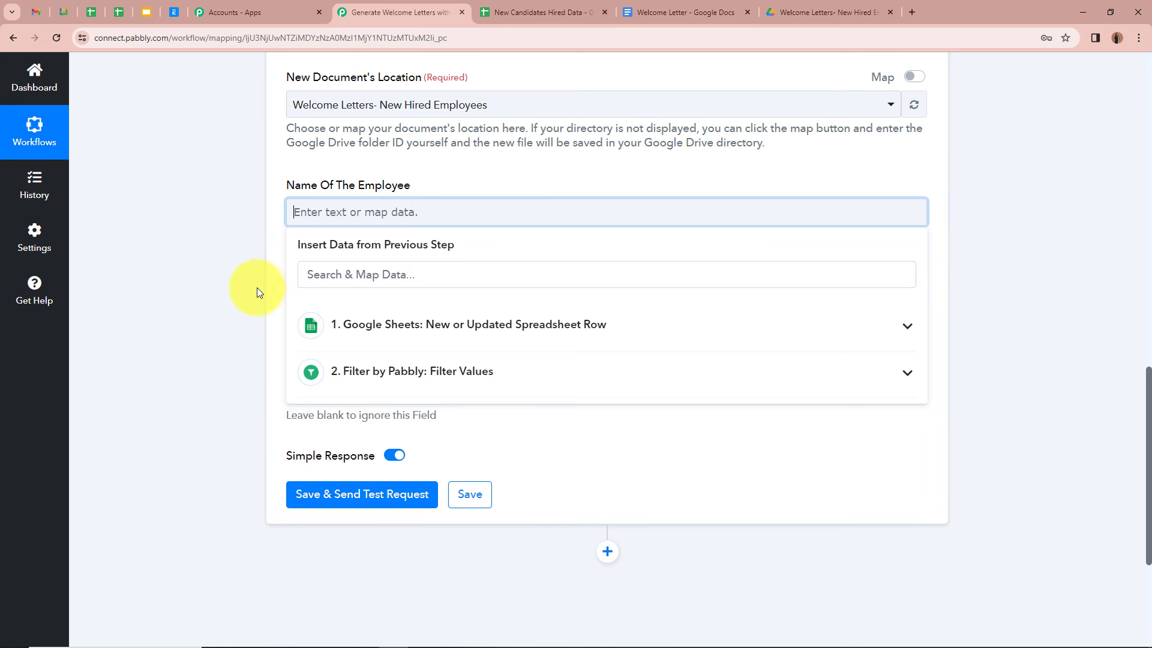
{"action": "left_click", "coordinate": [912, 328]}
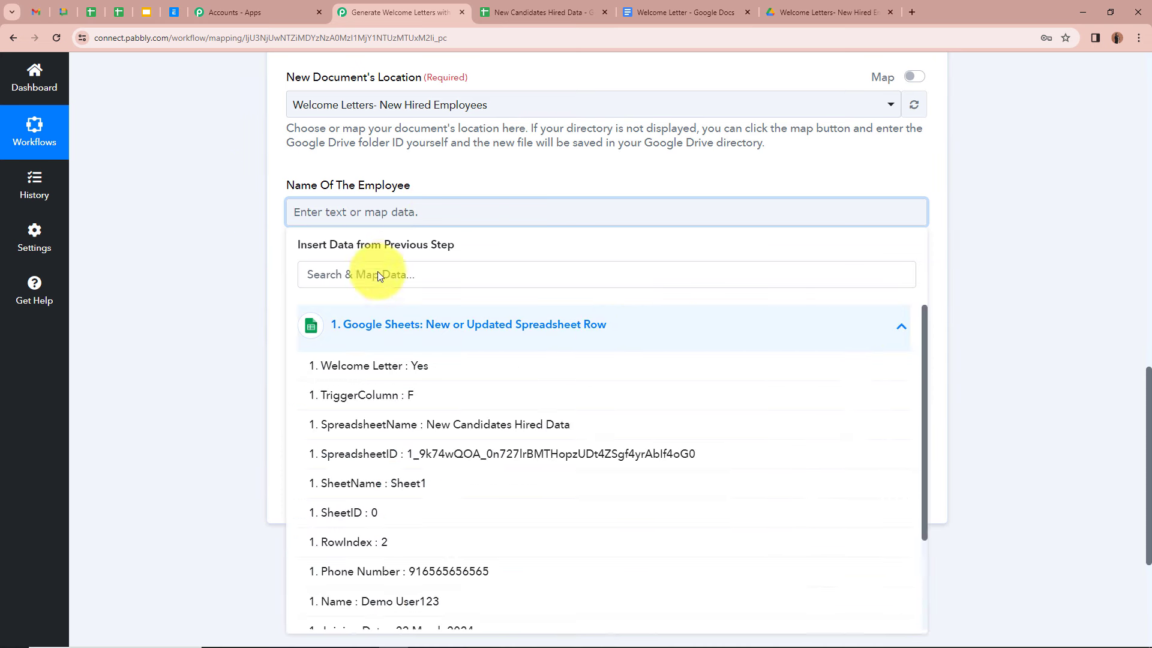
{"action": "scroll", "coordinate": [431, 566], "scroll_direction": "down", "scroll_amount": 3}
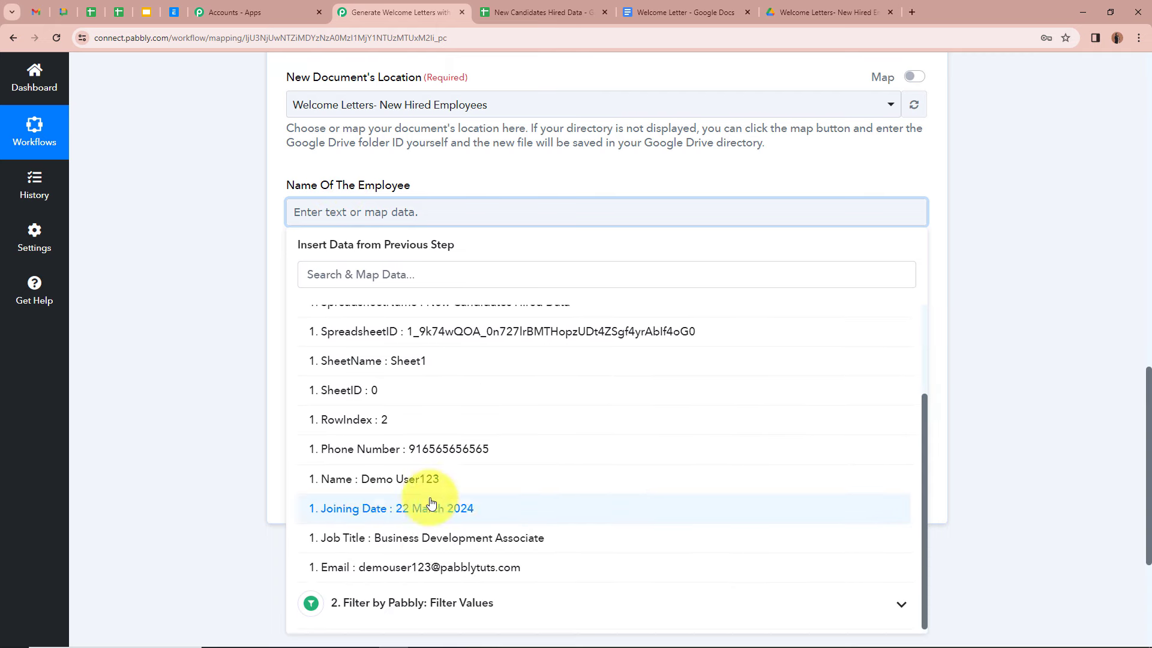
{"action": "left_click", "coordinate": [403, 460]}
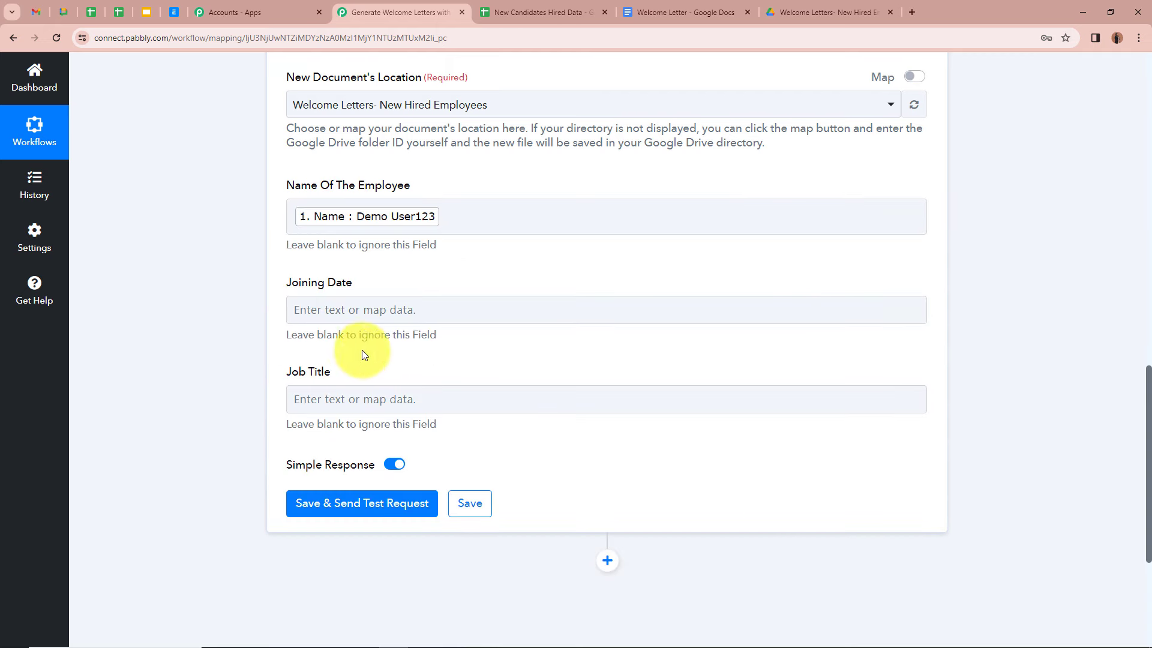
{"action": "left_click", "coordinate": [372, 306]}
{"action": "left_click", "coordinate": [374, 306]}
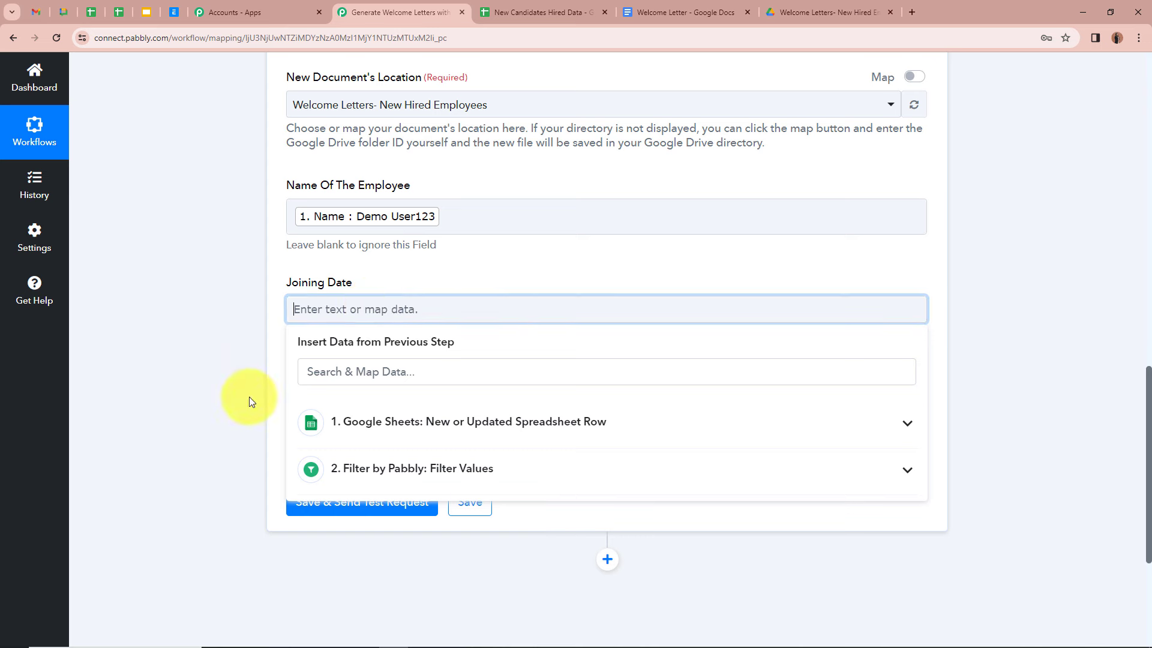
{"action": "left_click", "coordinate": [863, 429]}
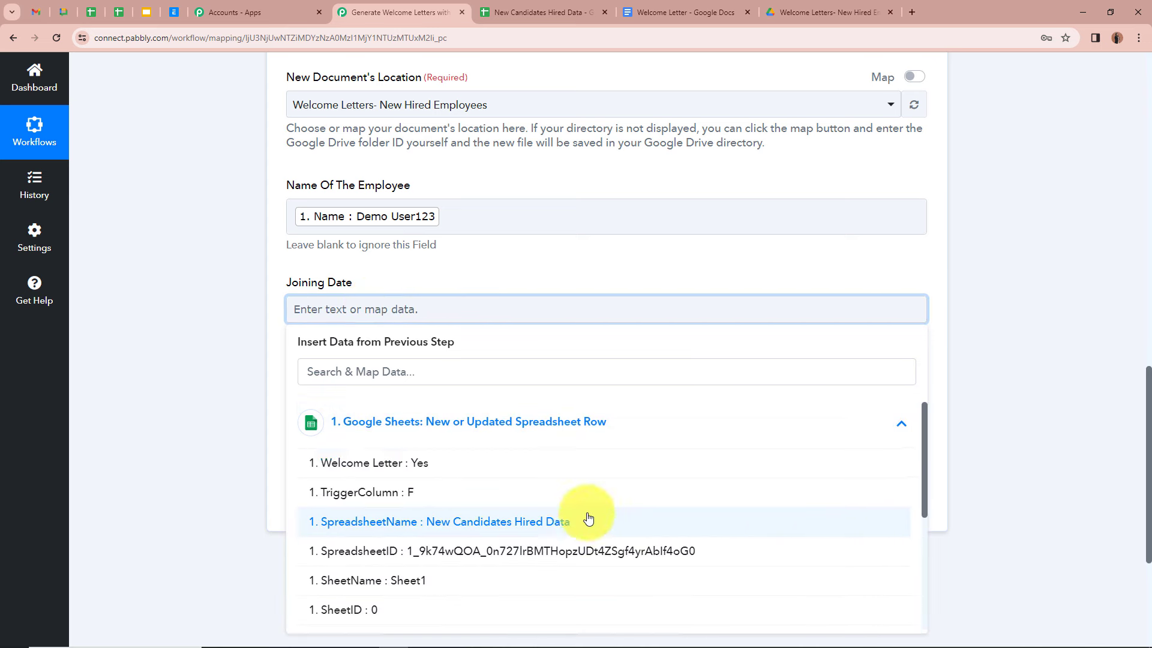
{"action": "scroll", "coordinate": [582, 540], "scroll_direction": "down", "scroll_amount": 3}
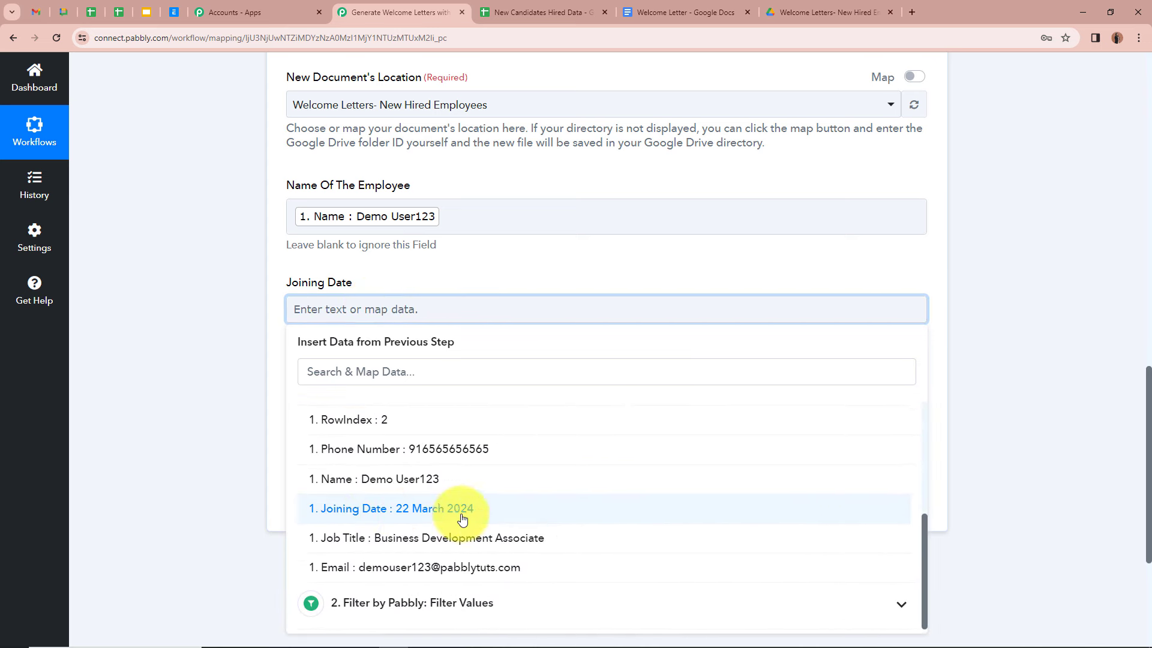
{"action": "left_click", "coordinate": [485, 516]}
{"action": "left_click", "coordinate": [202, 322]}
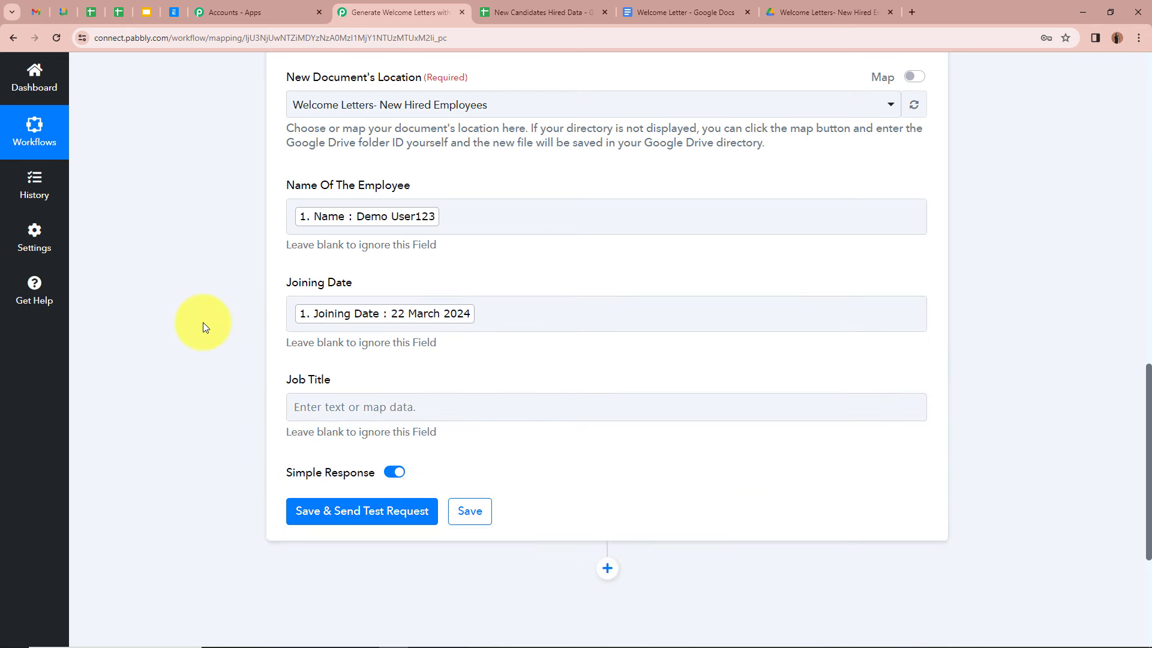
Step: Map the sheet's Job Title value into the Job Title placeholder
{"action": "scroll", "coordinate": [203, 323], "scroll_direction": "down", "scroll_amount": 1}
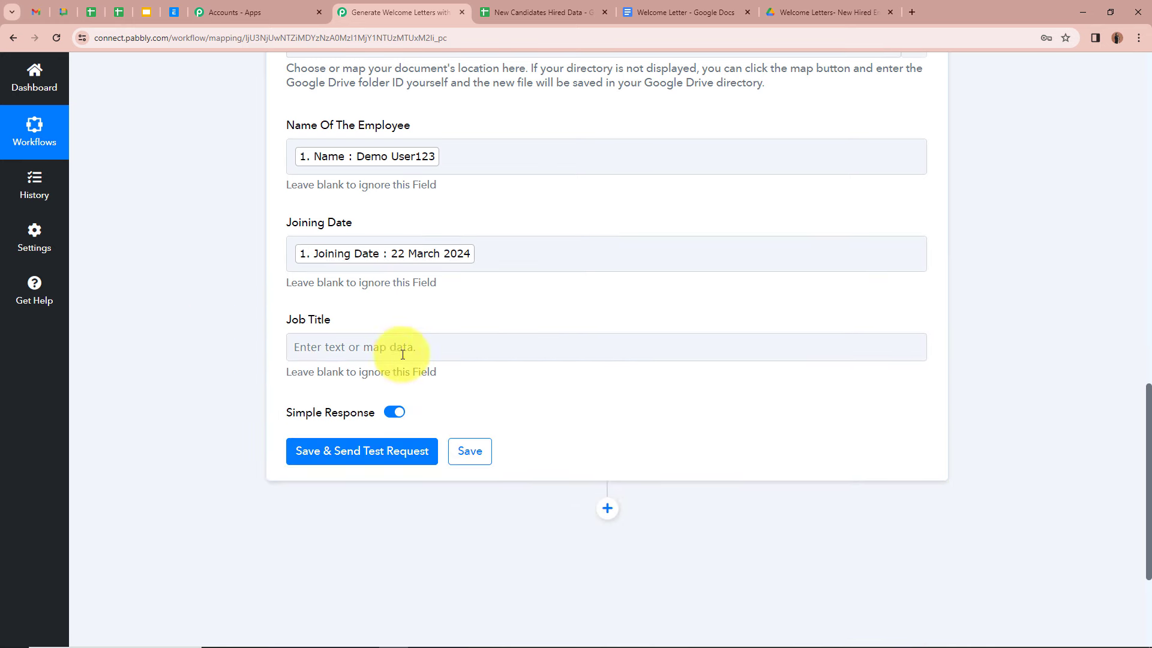
{"action": "left_click", "coordinate": [345, 347]}
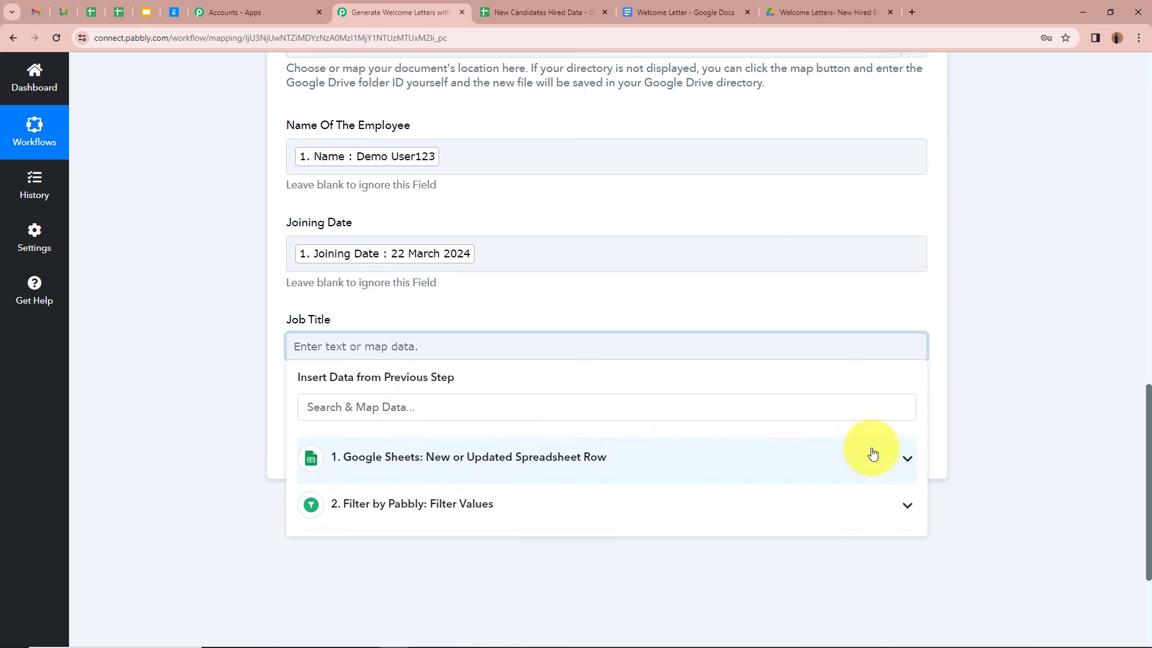
{"action": "left_click", "coordinate": [903, 458]}
{"action": "scroll", "coordinate": [540, 493], "scroll_direction": "down", "scroll_amount": 3}
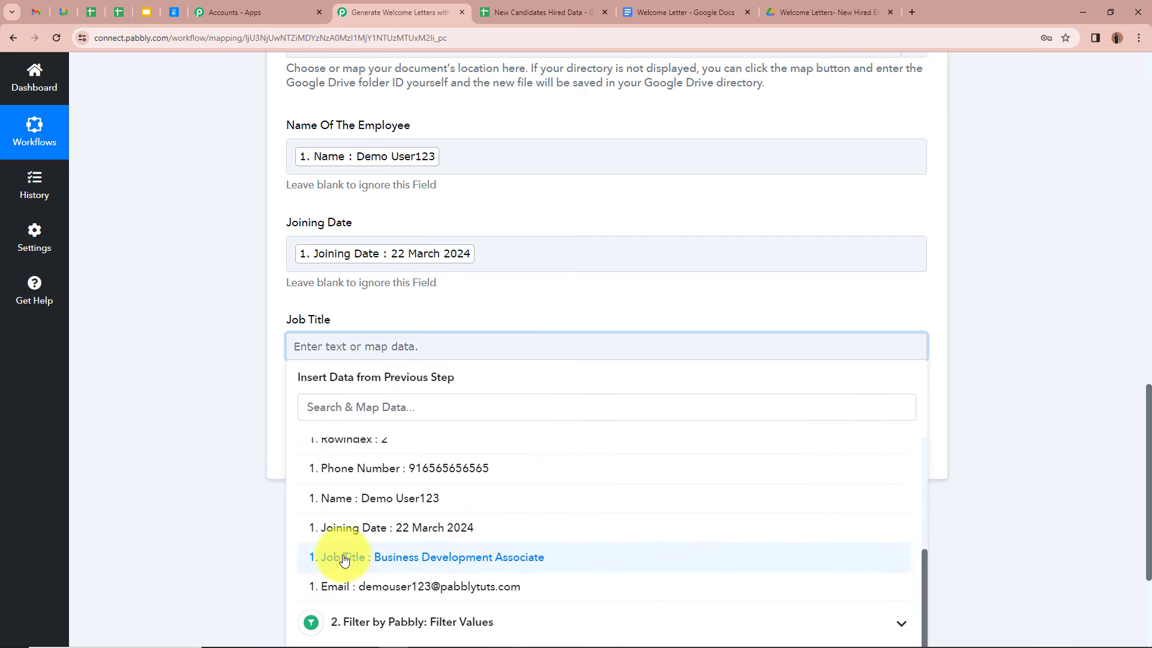
{"action": "left_click", "coordinate": [540, 560]}
{"action": "left_click", "coordinate": [183, 300]}
{"action": "scroll", "coordinate": [183, 360], "scroll_direction": "up", "scroll_amount": 2}
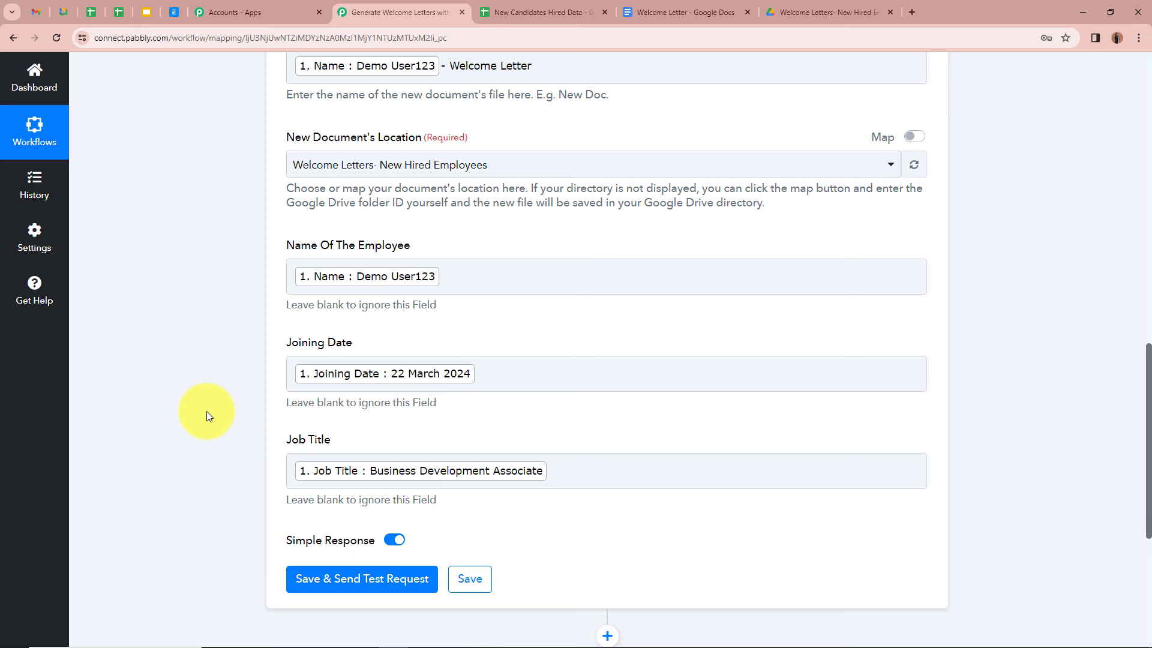
{"action": "scroll", "coordinate": [206, 411], "scroll_direction": "down", "scroll_amount": 2}
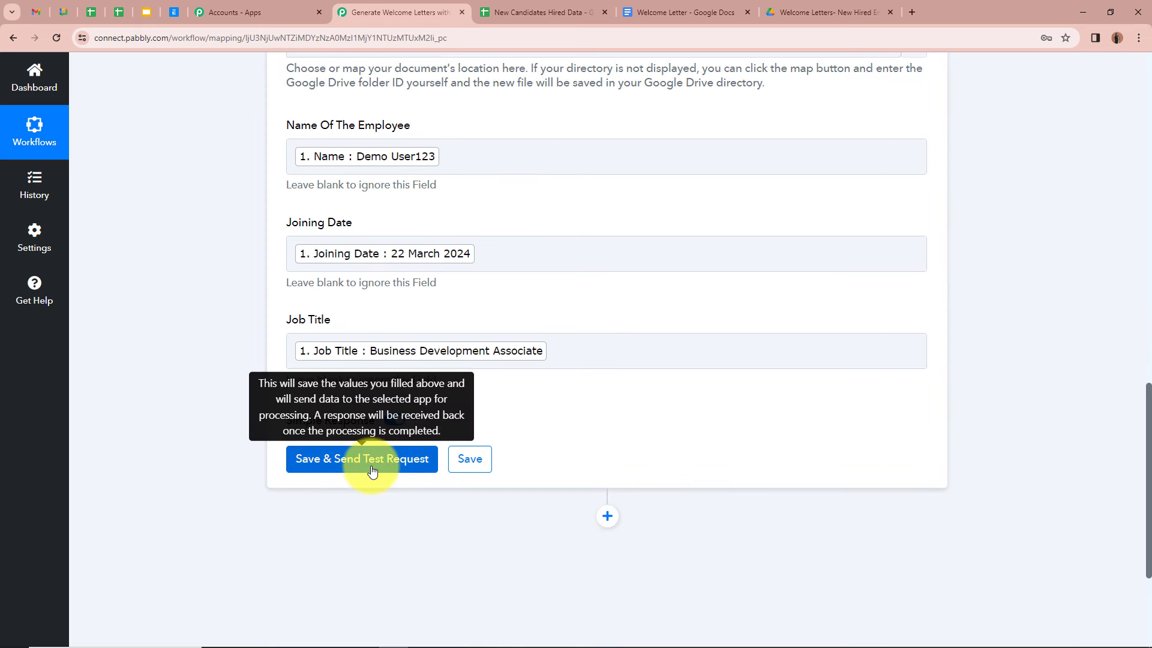
{"action": "left_click", "coordinate": [372, 471]}
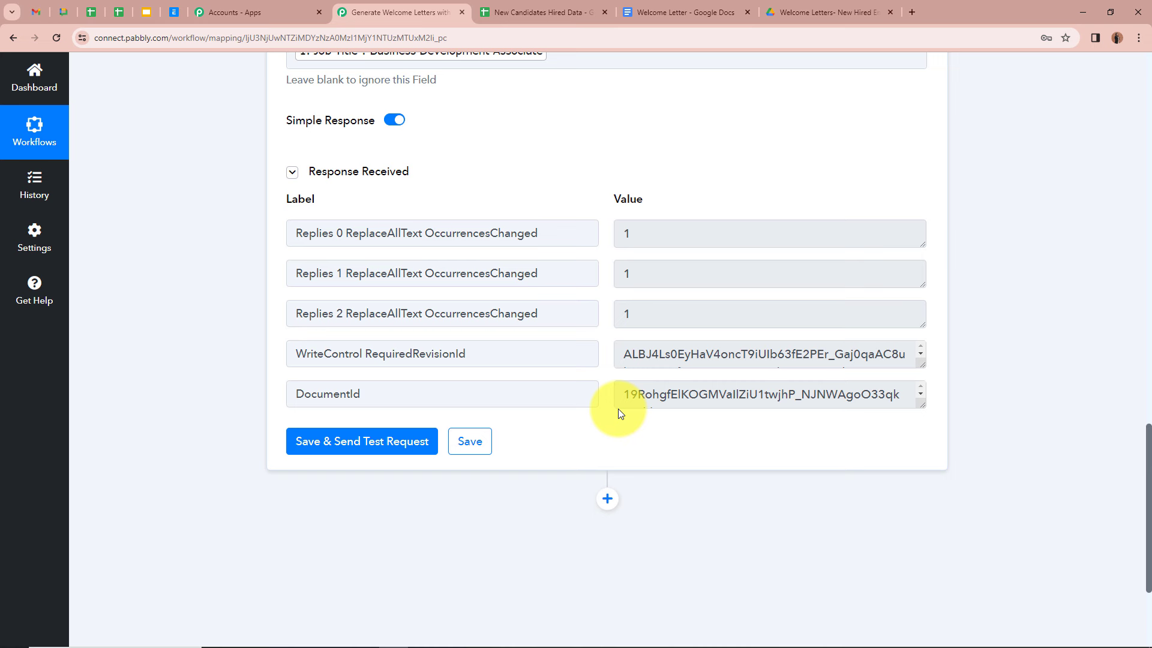
Step: Open the generated welcome letter from the Drive welcome letters folder
{"action": "left_click", "coordinate": [806, 11]}
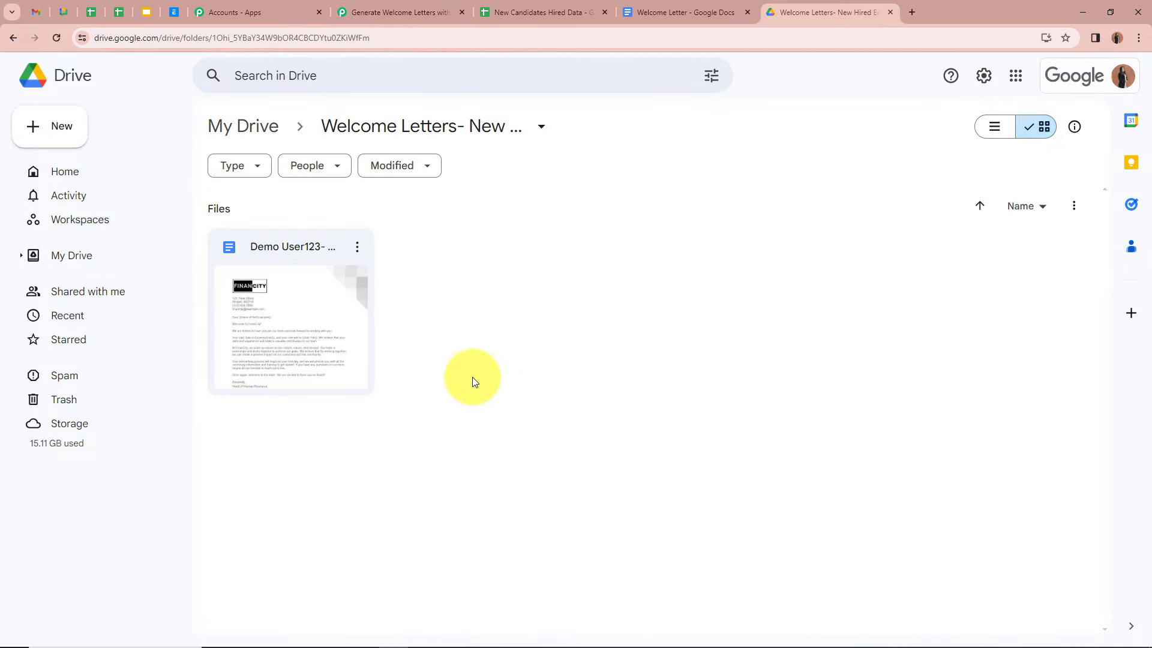
{"action": "double_click", "coordinate": [275, 332]}
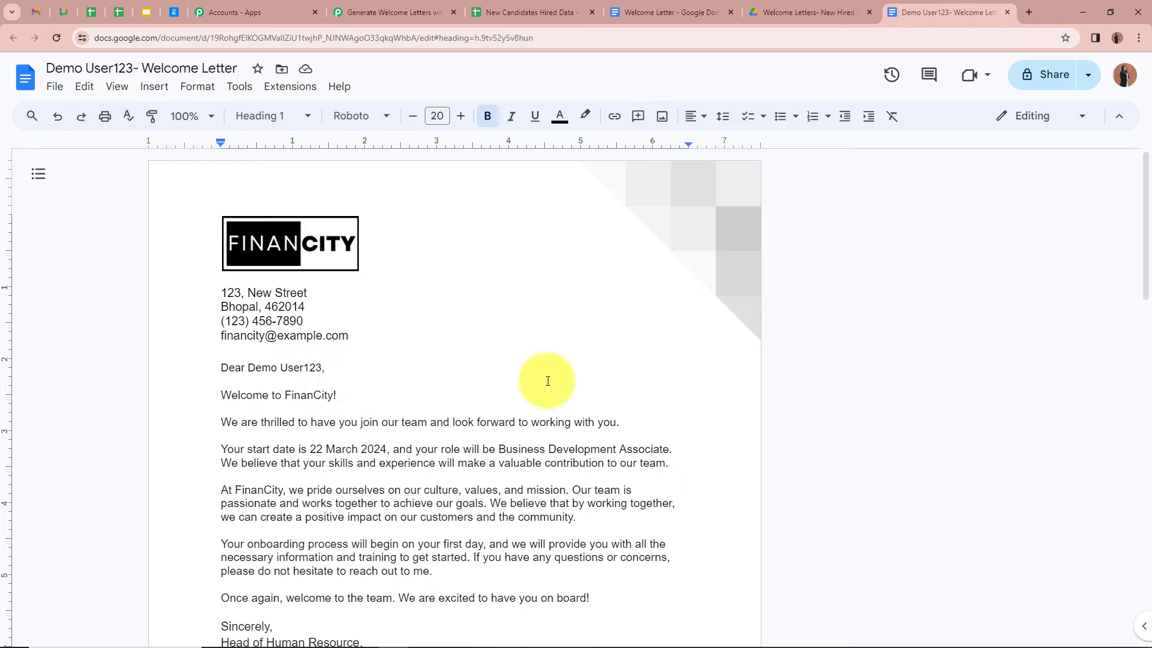
Step: Confirm the letter shows the filled greeting, 22 March 2024 start date and job title, then return to the workflow
{"action": "scroll", "coordinate": [674, 378], "scroll_direction": "down", "scroll_amount": 2}
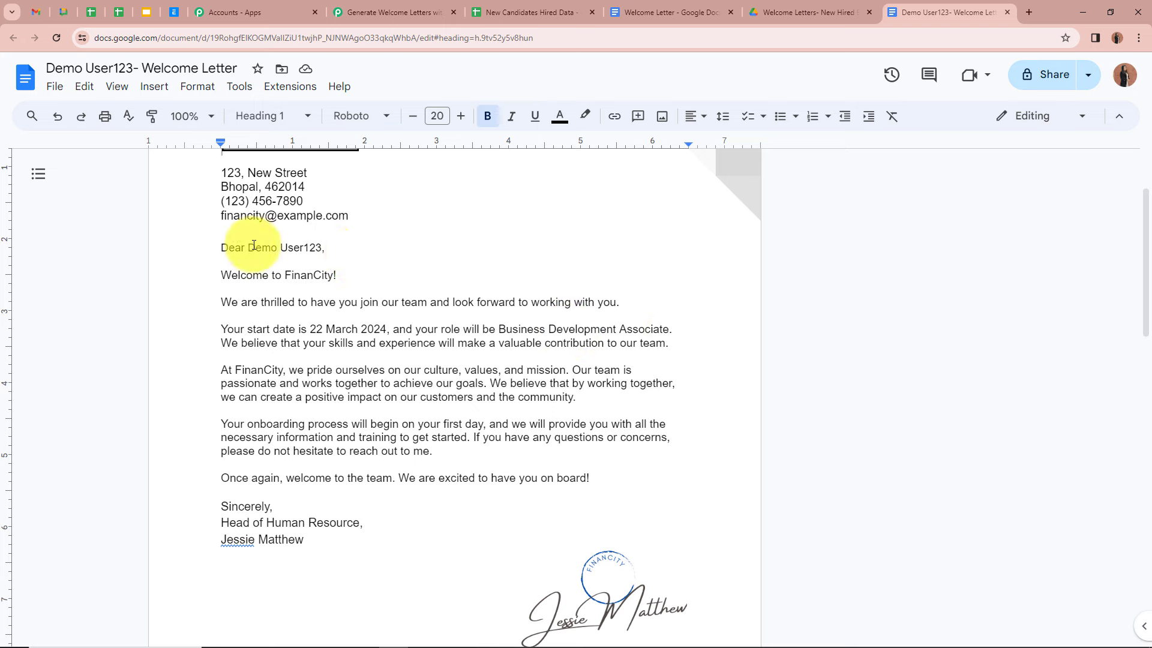
{"action": "scroll", "coordinate": [530, 387], "scroll_direction": "up", "scroll_amount": 1}
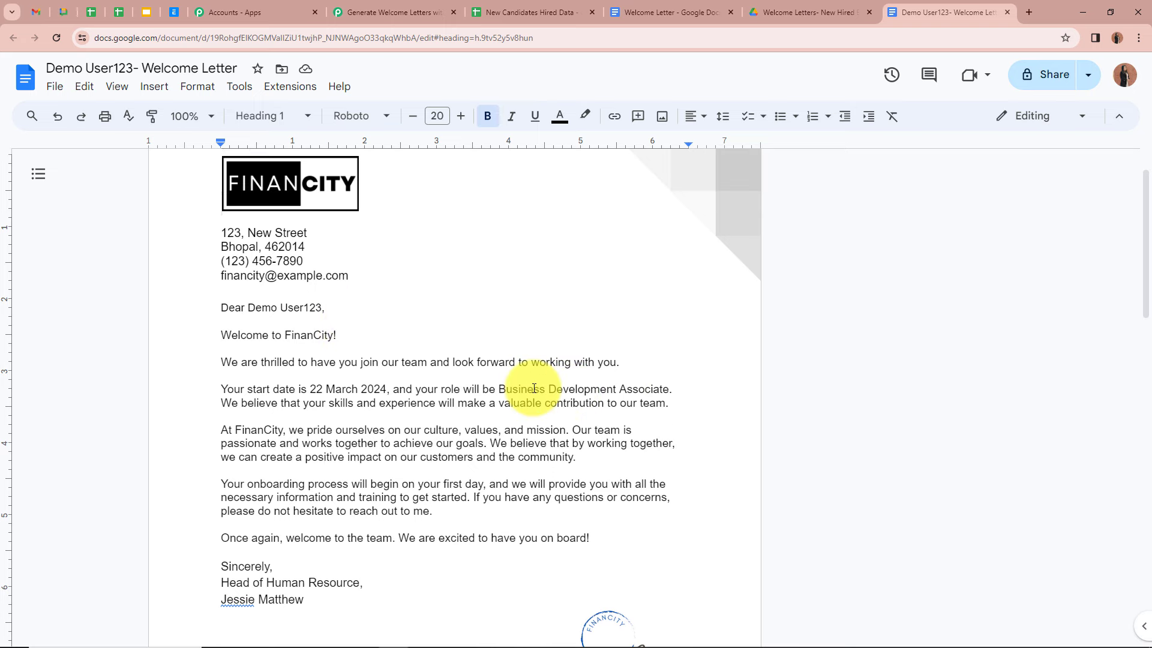
{"action": "scroll", "coordinate": [534, 388], "scroll_direction": "up", "scroll_amount": 1}
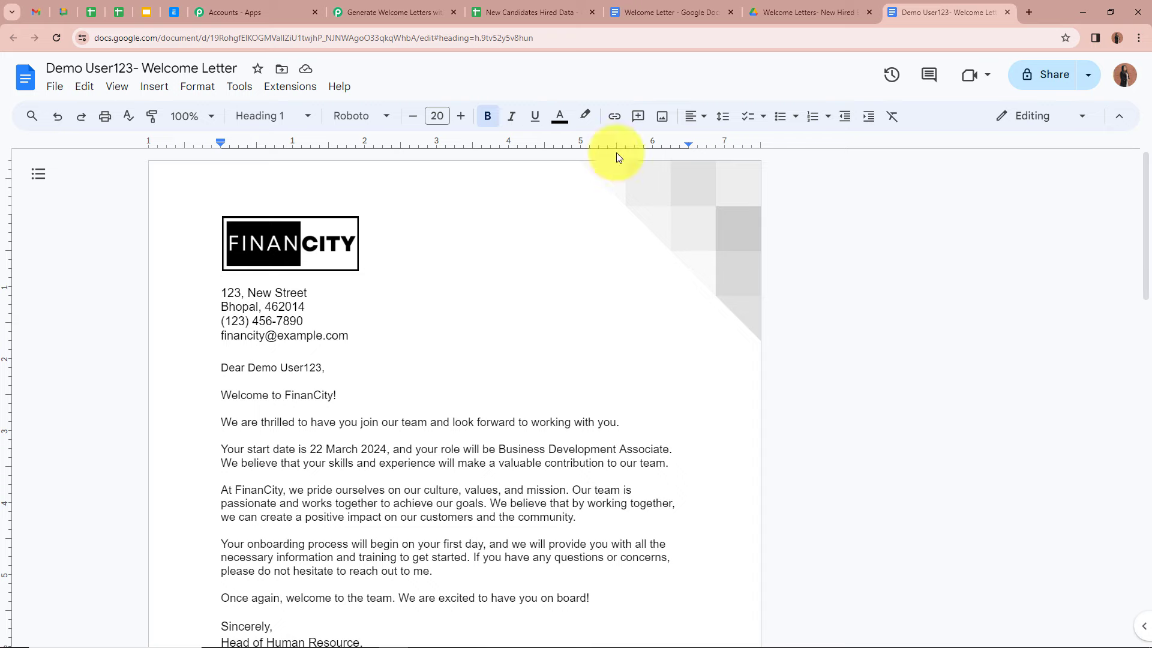
{"action": "left_click", "coordinate": [392, 12]}
Step: Add a Google Drive 'Share a File With Anyone' step after Google Docs using the existing Drive connection
{"action": "scroll", "coordinate": [664, 465], "scroll_direction": "down", "scroll_amount": 2}
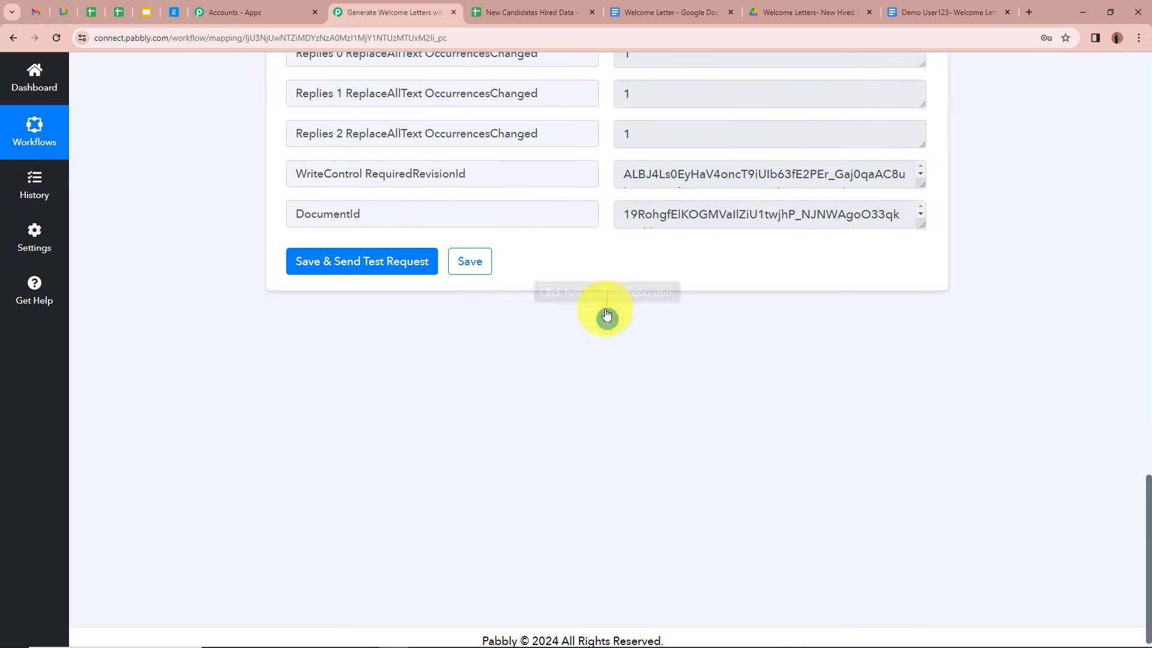
{"action": "left_click", "coordinate": [607, 319]}
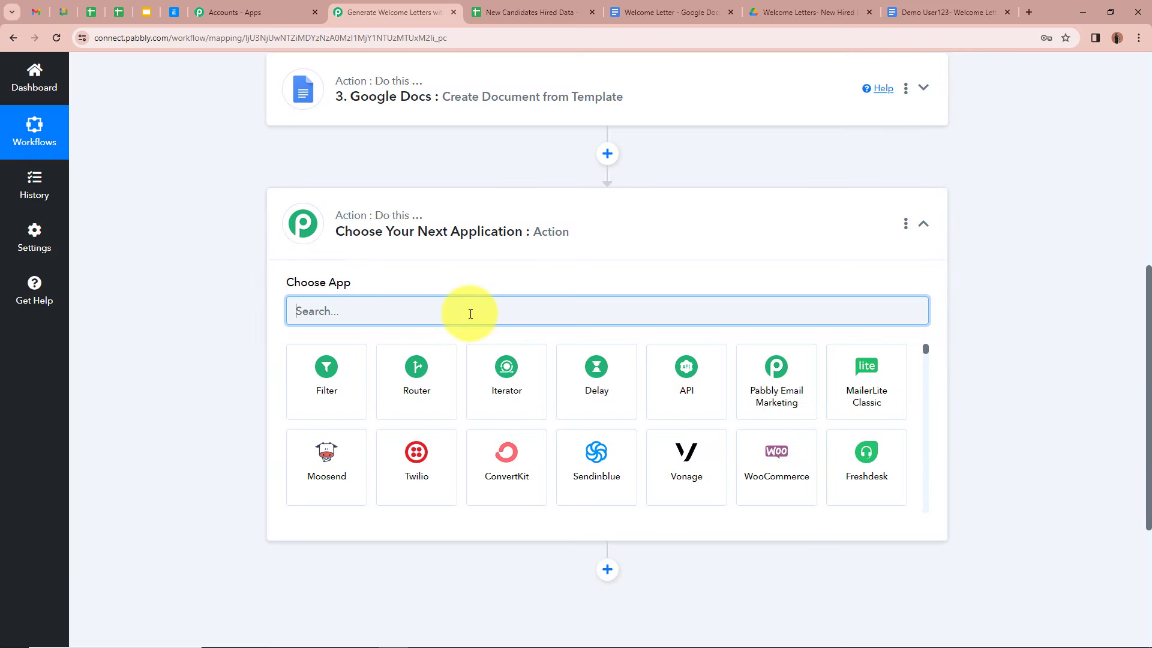
{"action": "type", "text": "Goo"}
{"action": "left_click", "coordinate": [327, 375]}
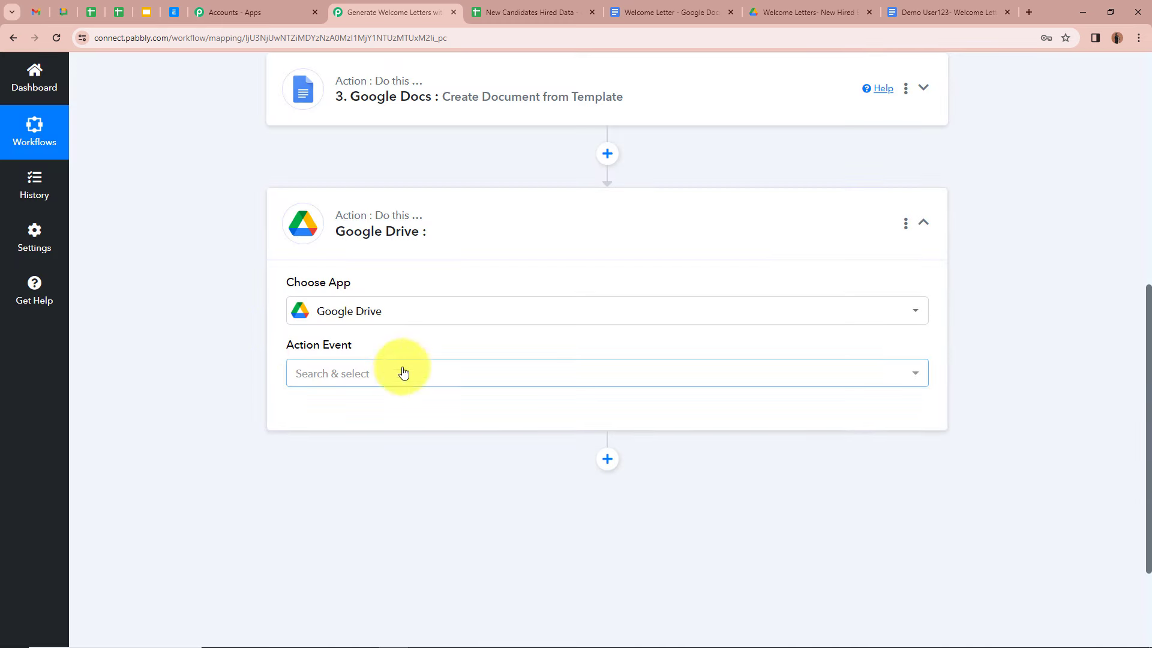
{"action": "left_click", "coordinate": [337, 380]}
{"action": "scroll", "coordinate": [453, 306], "scroll_direction": "down", "scroll_amount": 2}
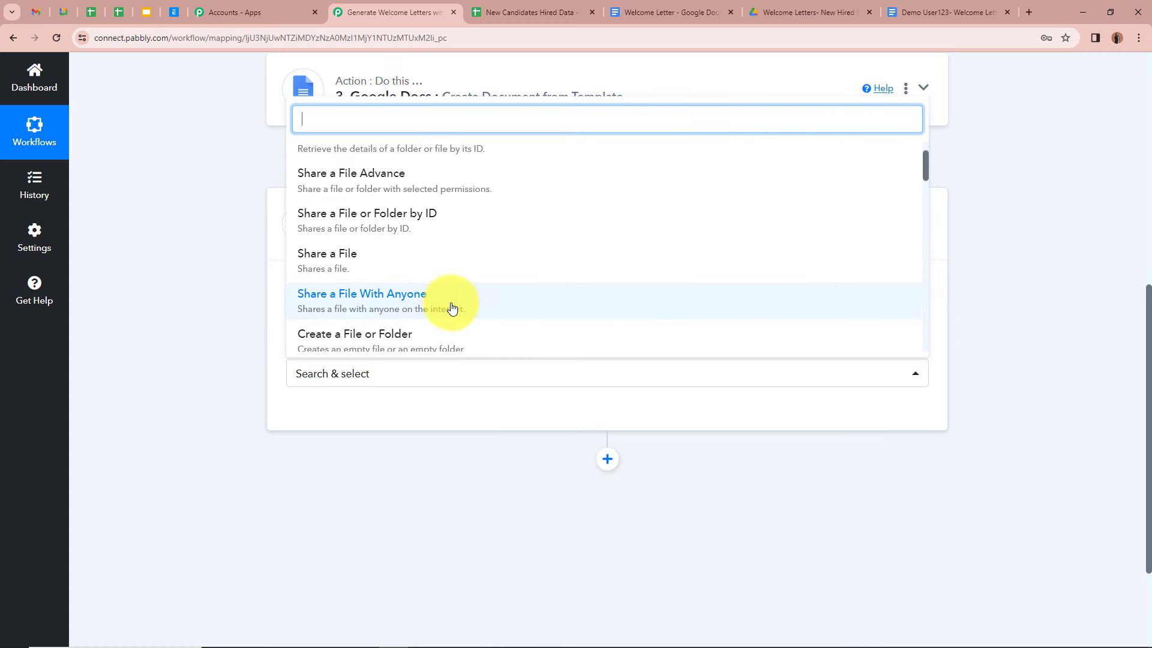
{"action": "left_click", "coordinate": [452, 307]}
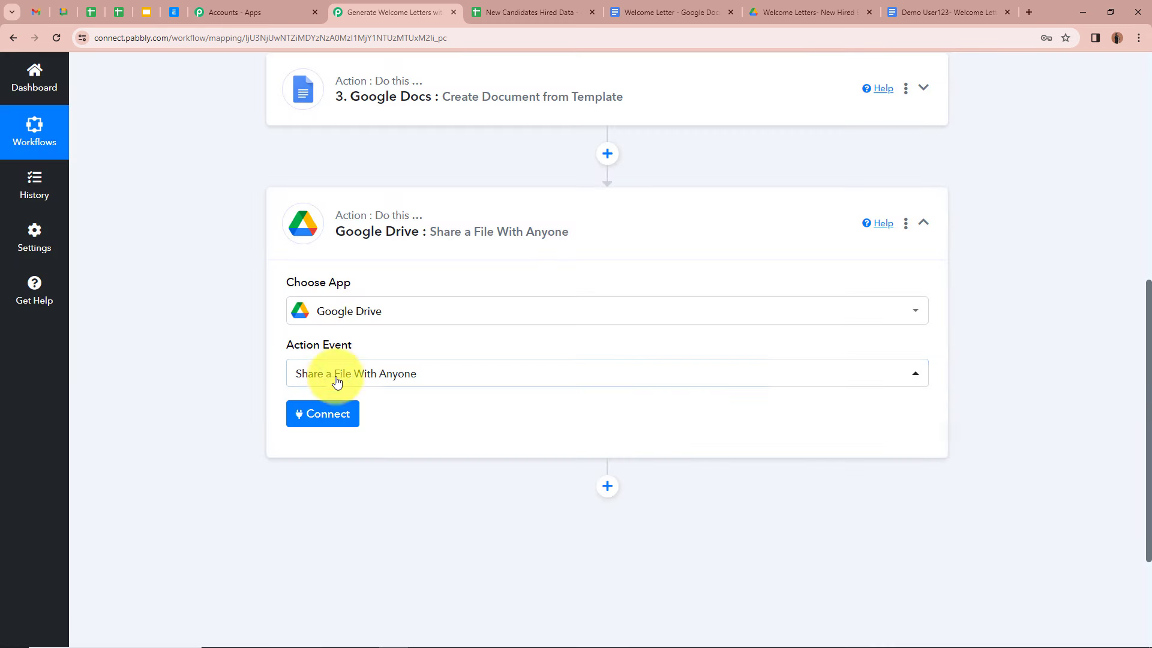
{"action": "scroll", "coordinate": [151, 324], "scroll_direction": "down", "scroll_amount": 1}
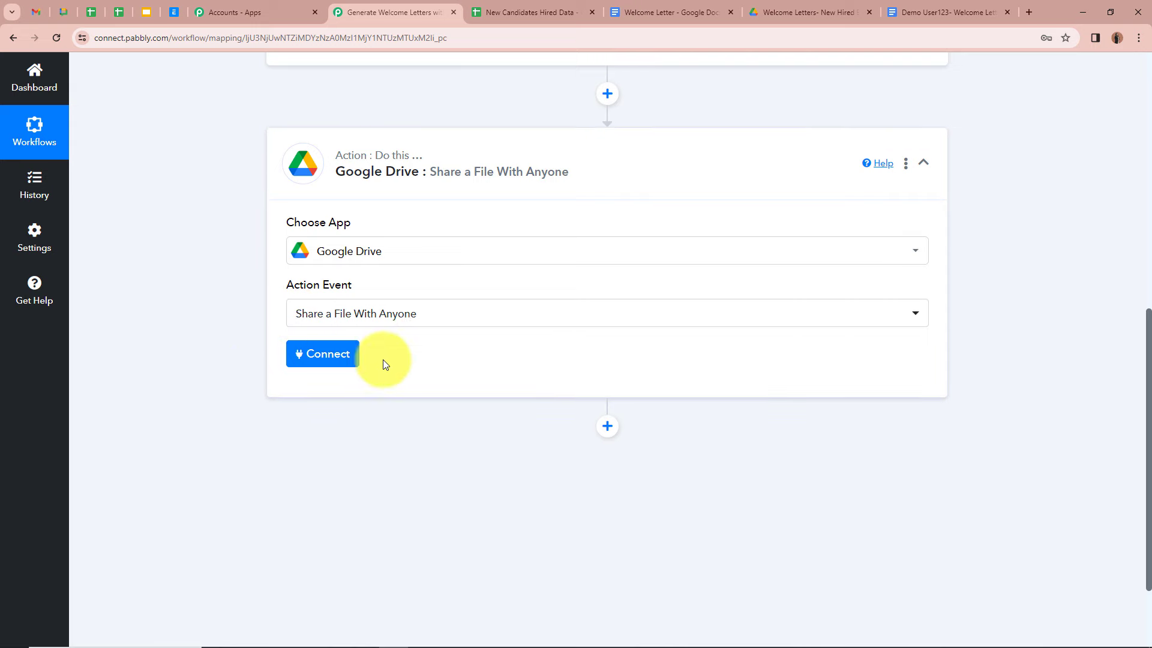
{"action": "left_click", "coordinate": [341, 355]}
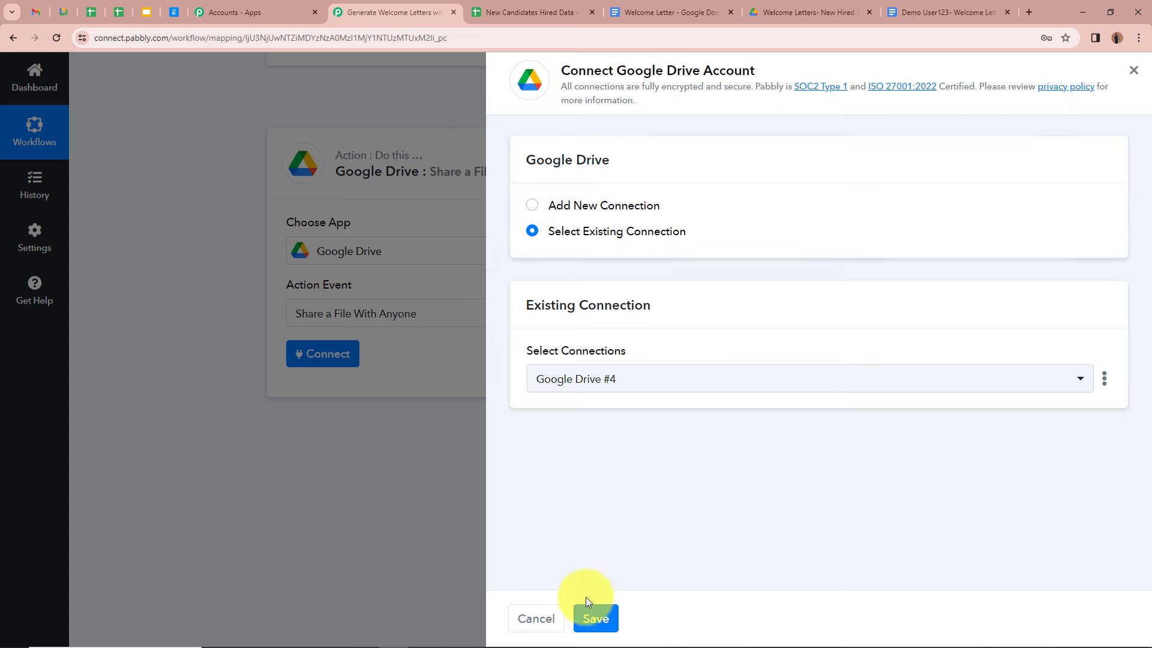
{"action": "left_click", "coordinate": [589, 617]}
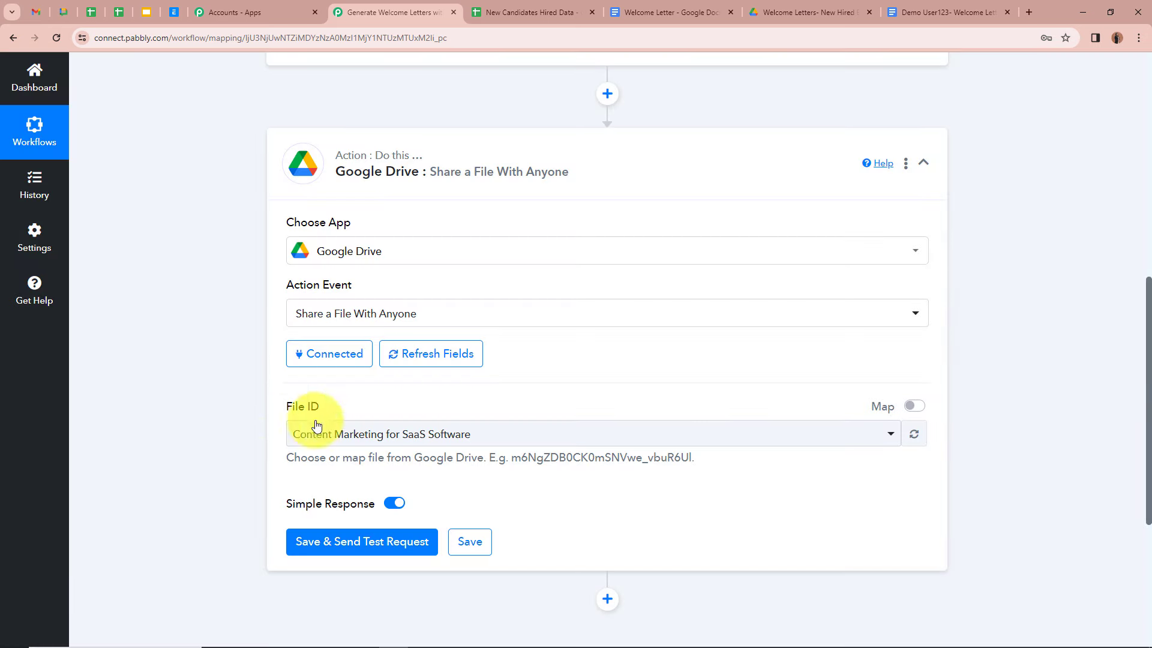
Step: Expand the Google Docs step's Response Received and select its DocumentId value
{"action": "scroll", "coordinate": [411, 366], "scroll_direction": "up", "scroll_amount": 6}
{"action": "left_click", "coordinate": [924, 391]}
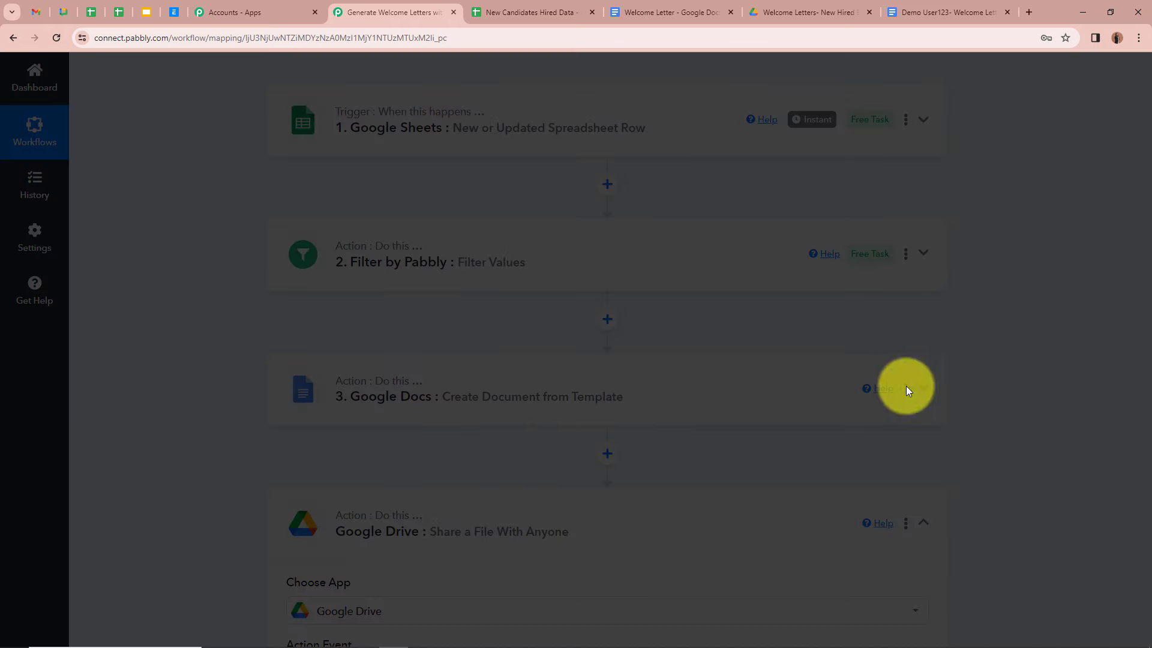
{"action": "scroll", "coordinate": [514, 419], "scroll_direction": "down", "scroll_amount": 8}
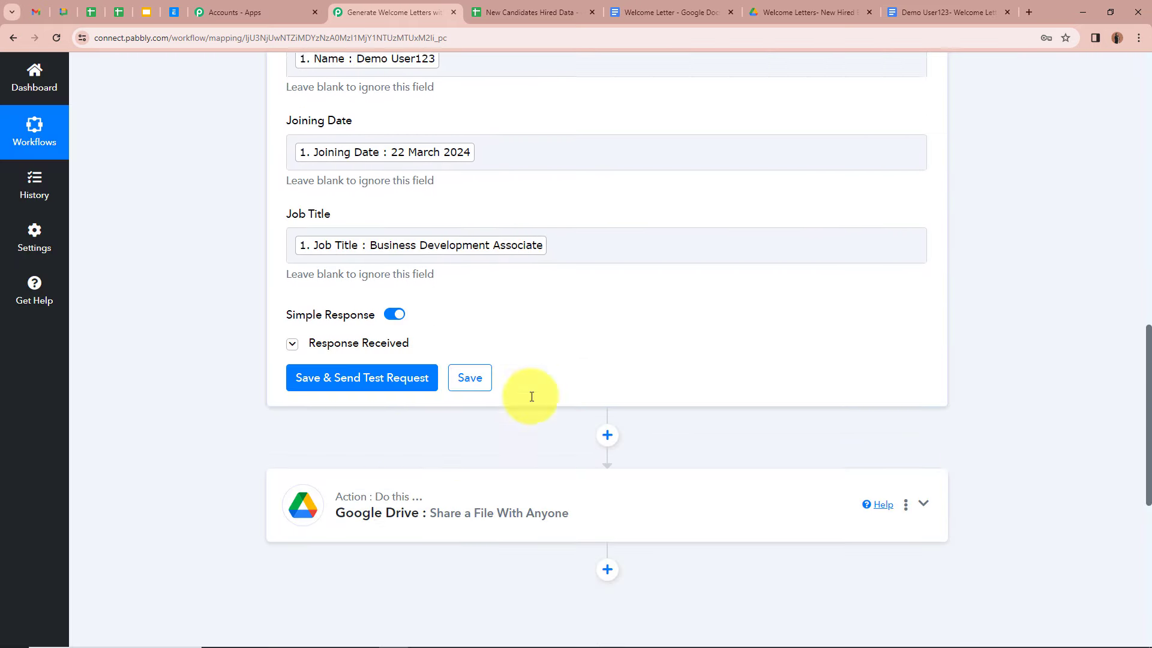
{"action": "left_click", "coordinate": [292, 325]}
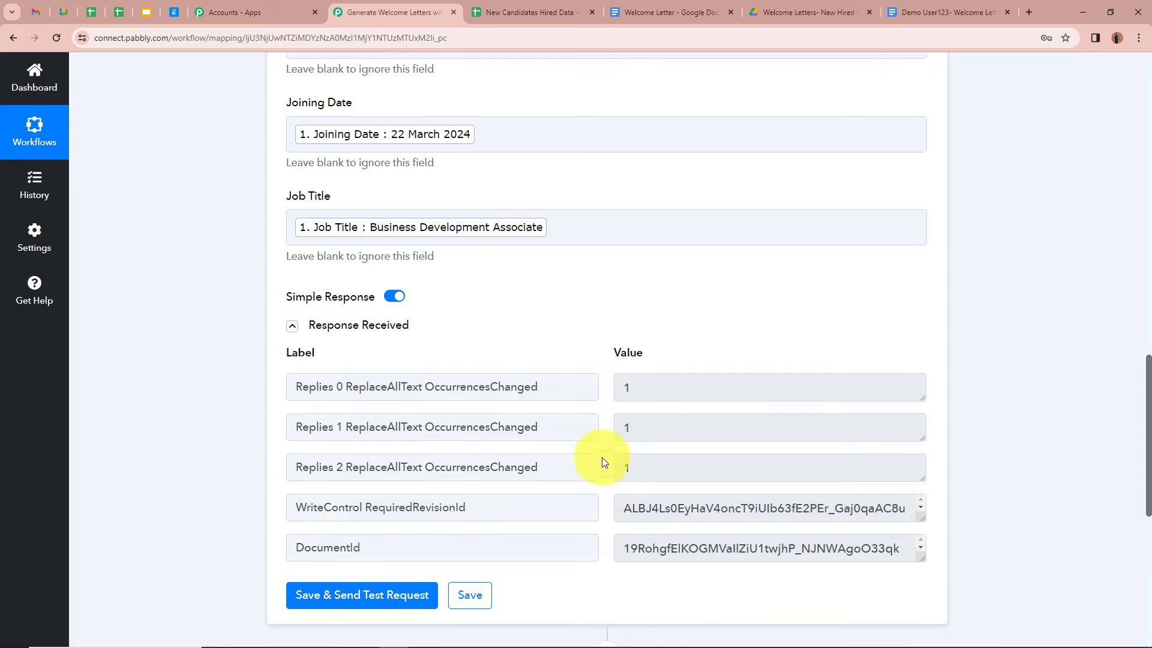
{"action": "scroll", "coordinate": [602, 457], "scroll_direction": "down", "scroll_amount": 2}
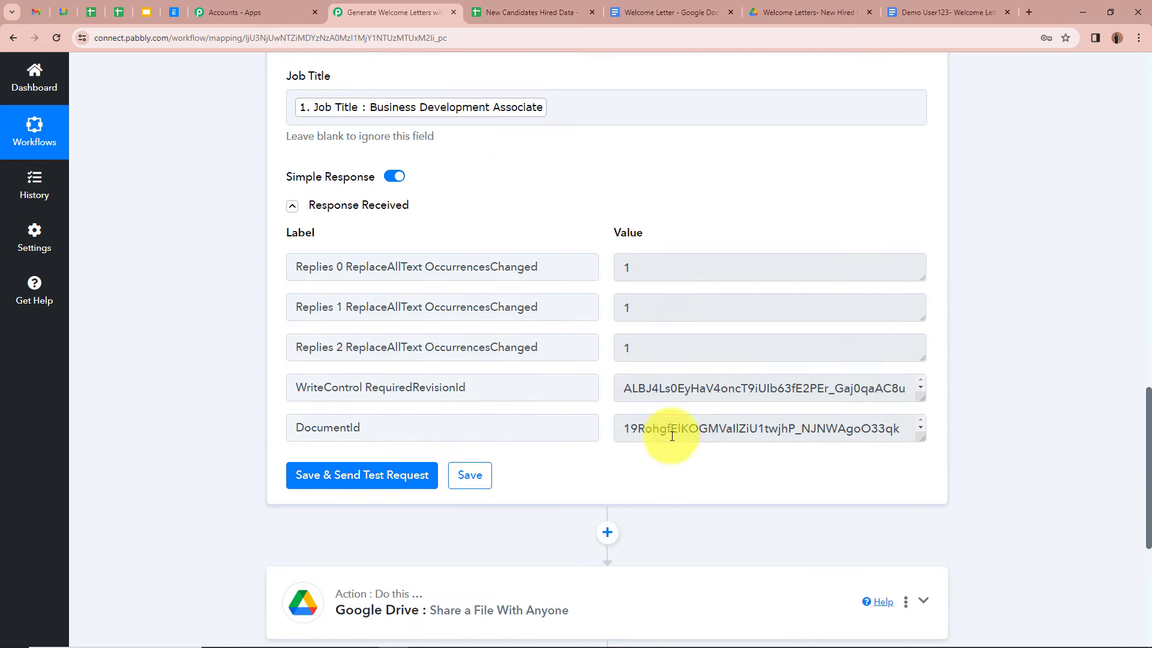
{"action": "double_click", "coordinate": [628, 430]}
Step: Compare the document ID in the letter's web address with the DocumentId, then return to Pabbly
{"action": "left_click", "coordinate": [951, 12]}
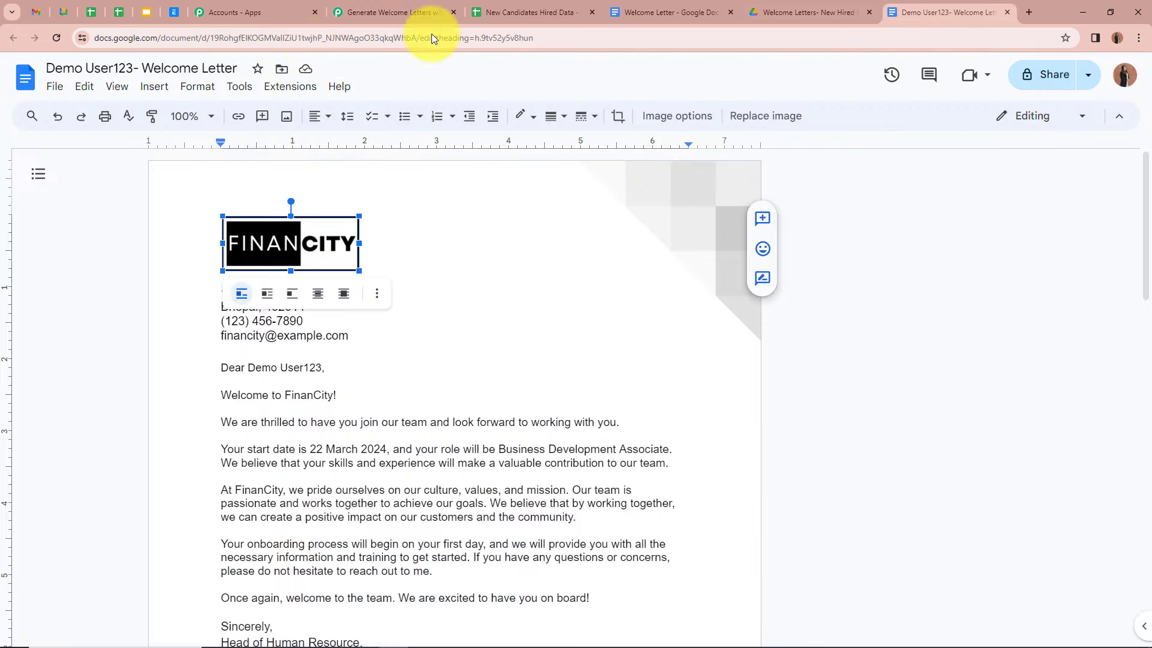
{"action": "left_click_drag", "start_coordinate": [214, 37], "coordinate": [413, 39]}
{"action": "left_click", "coordinate": [95, 288]}
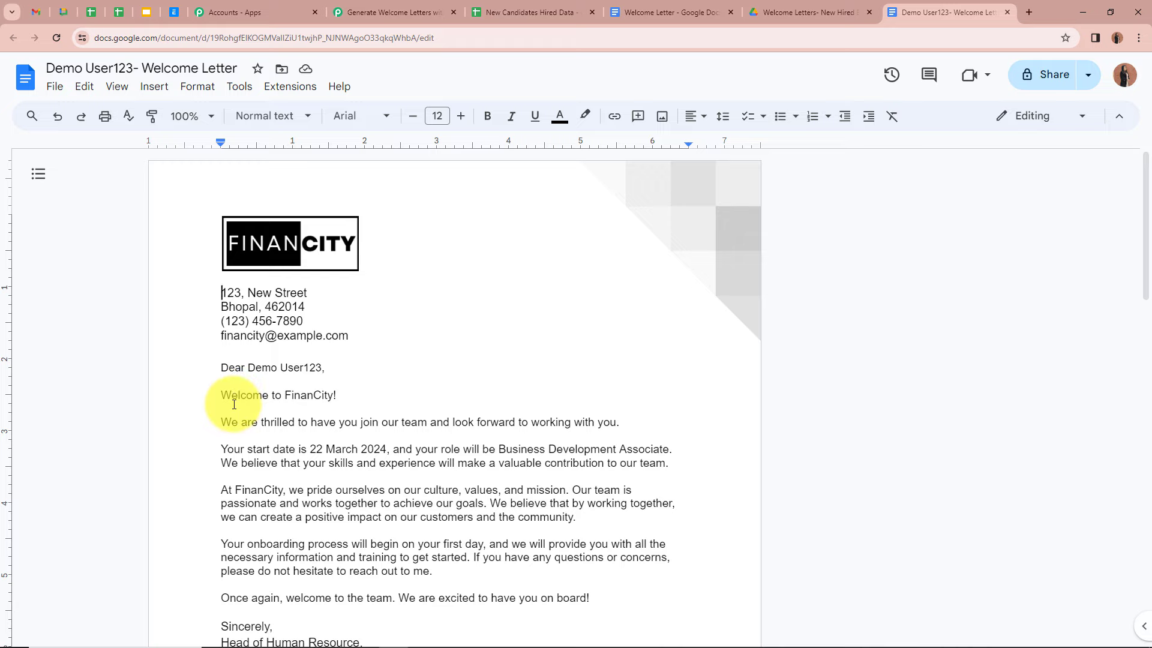
{"action": "left_click", "coordinate": [432, 12]}
Step: Turn on Map for the Drive step's File ID and replace its value with 3. DocumentId
{"action": "scroll", "coordinate": [228, 296], "scroll_direction": "down", "scroll_amount": 4}
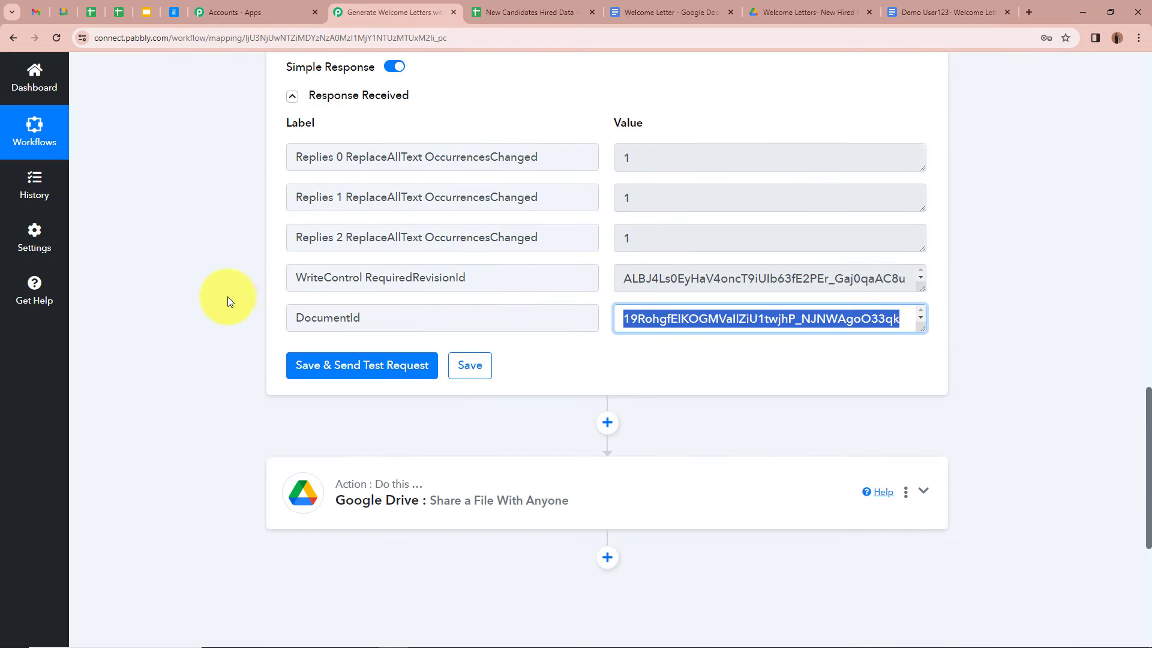
{"action": "left_click", "coordinate": [922, 421]}
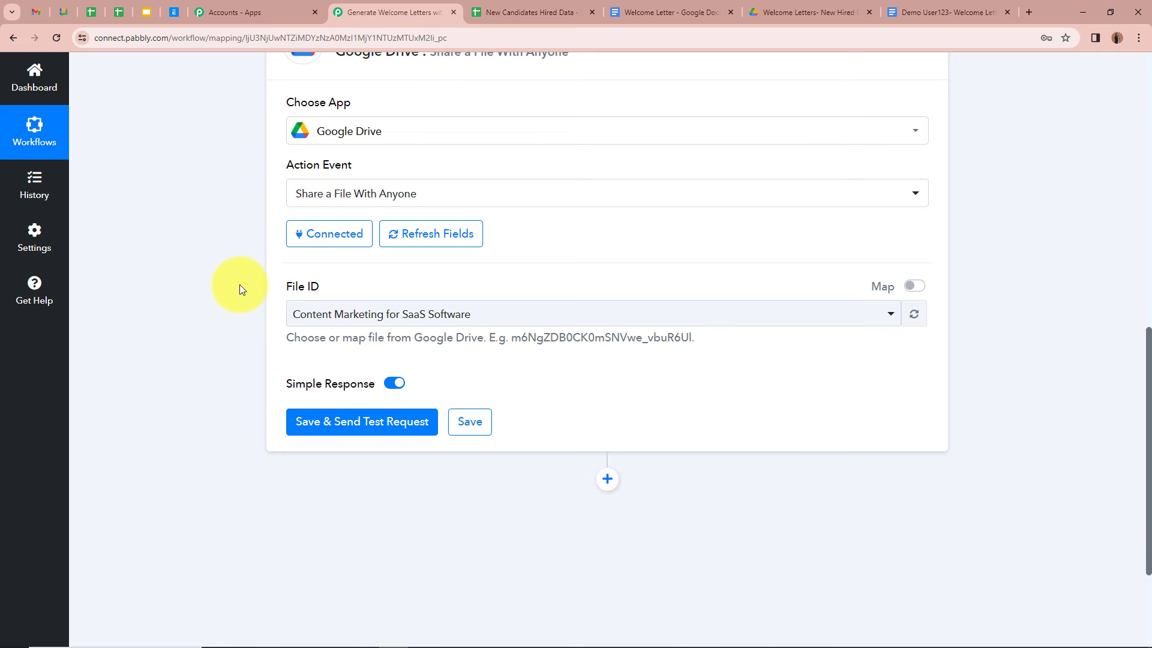
{"action": "left_click", "coordinate": [907, 287]}
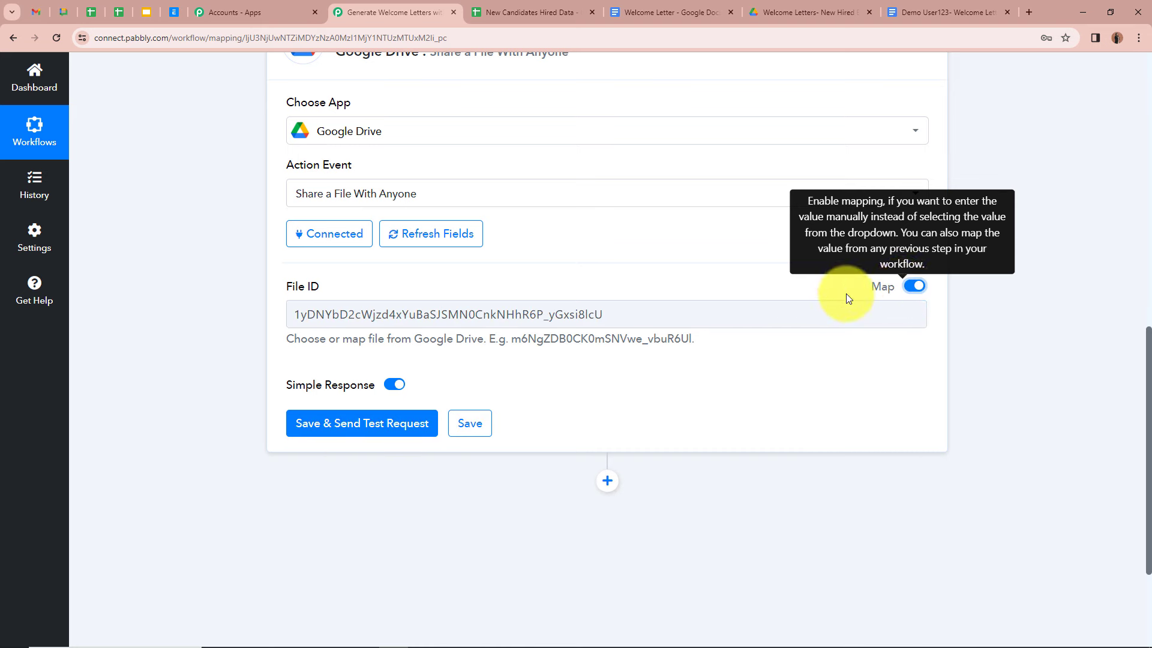
{"action": "left_click_drag", "start_coordinate": [756, 307], "coordinate": [181, 289]}
{"action": "key", "text": "BackSpace"}
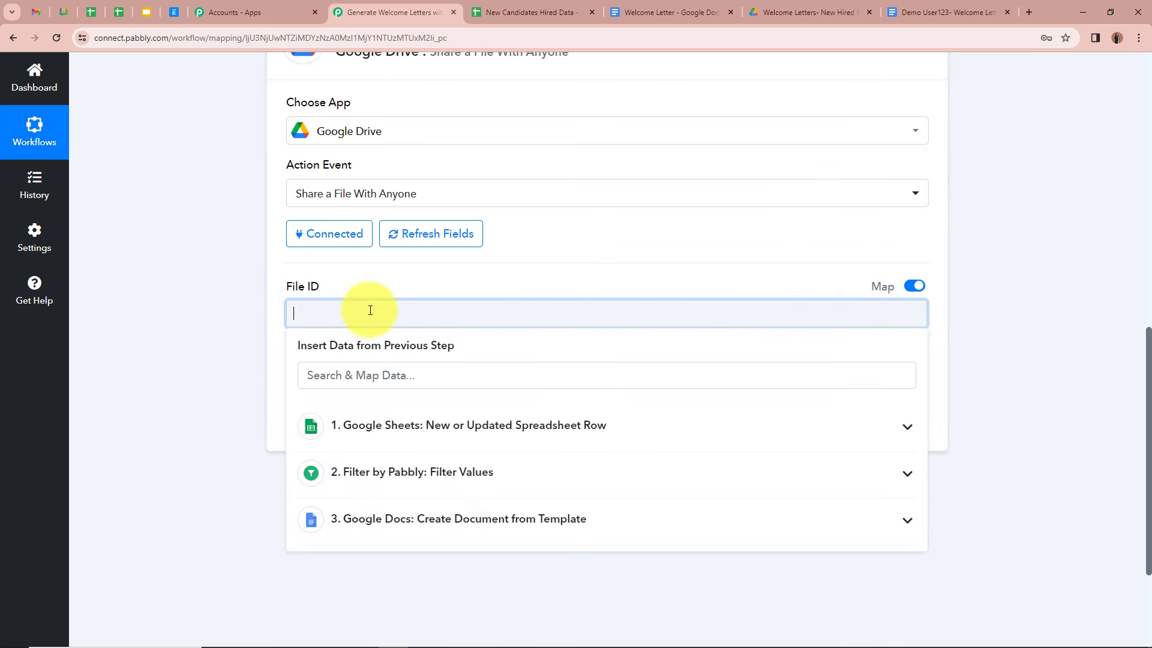
{"action": "left_click", "coordinate": [908, 521]}
{"action": "scroll", "coordinate": [609, 476], "scroll_direction": "down", "scroll_amount": 1}
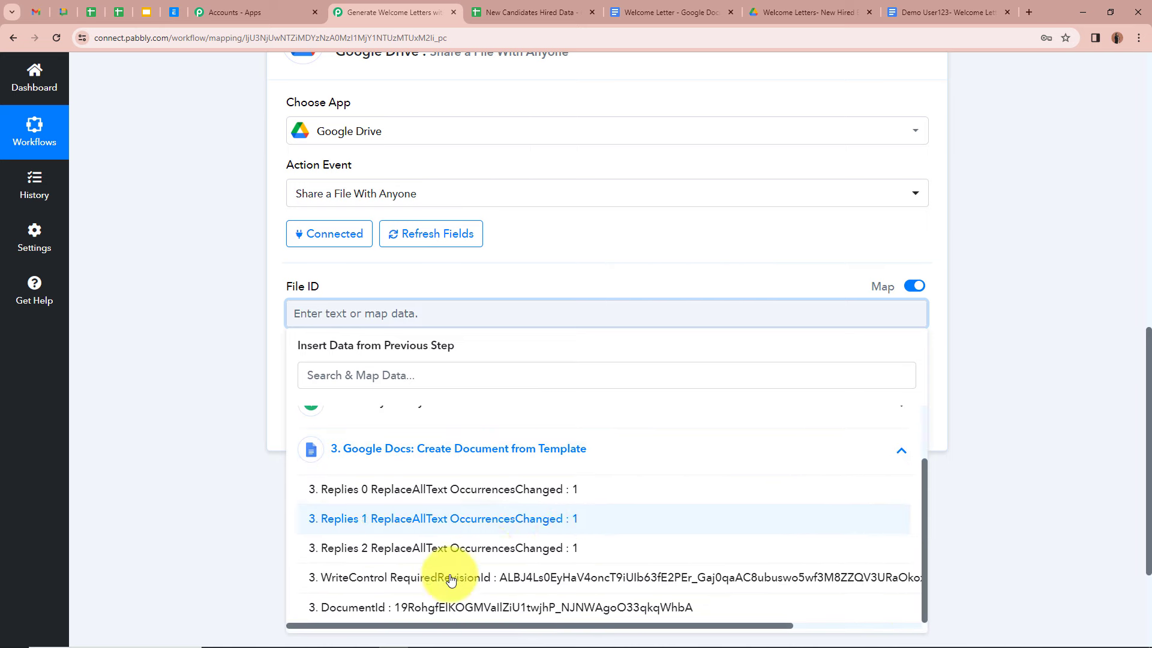
{"action": "left_click", "coordinate": [624, 607]}
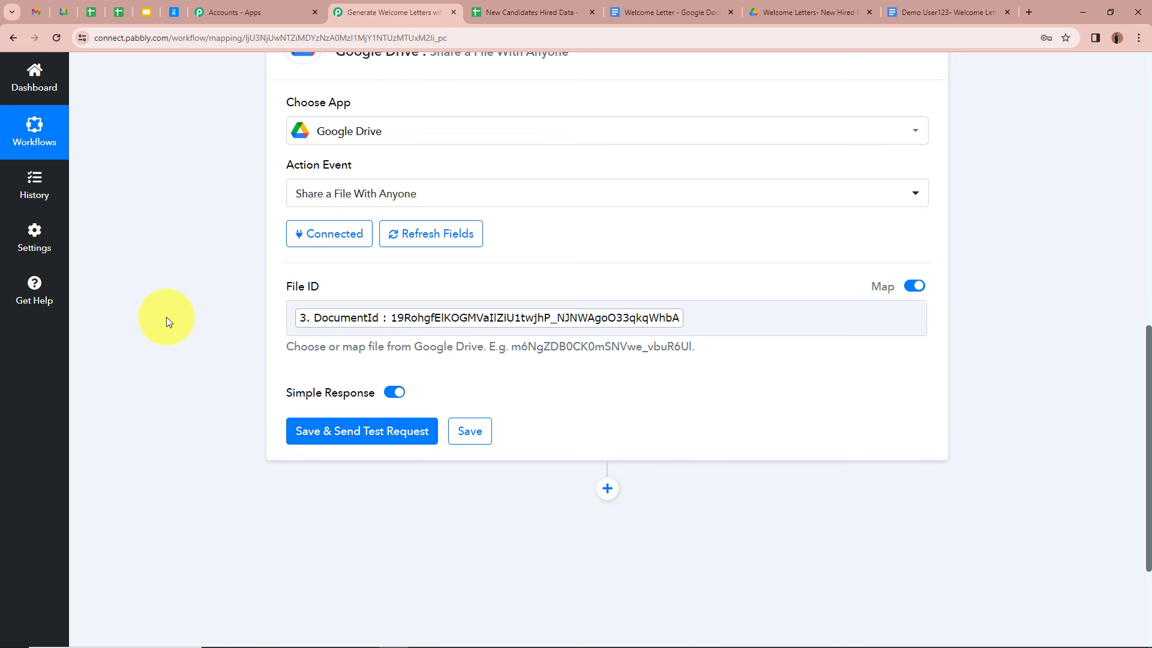
{"action": "scroll", "coordinate": [168, 318], "scroll_direction": "down", "scroll_amount": 2}
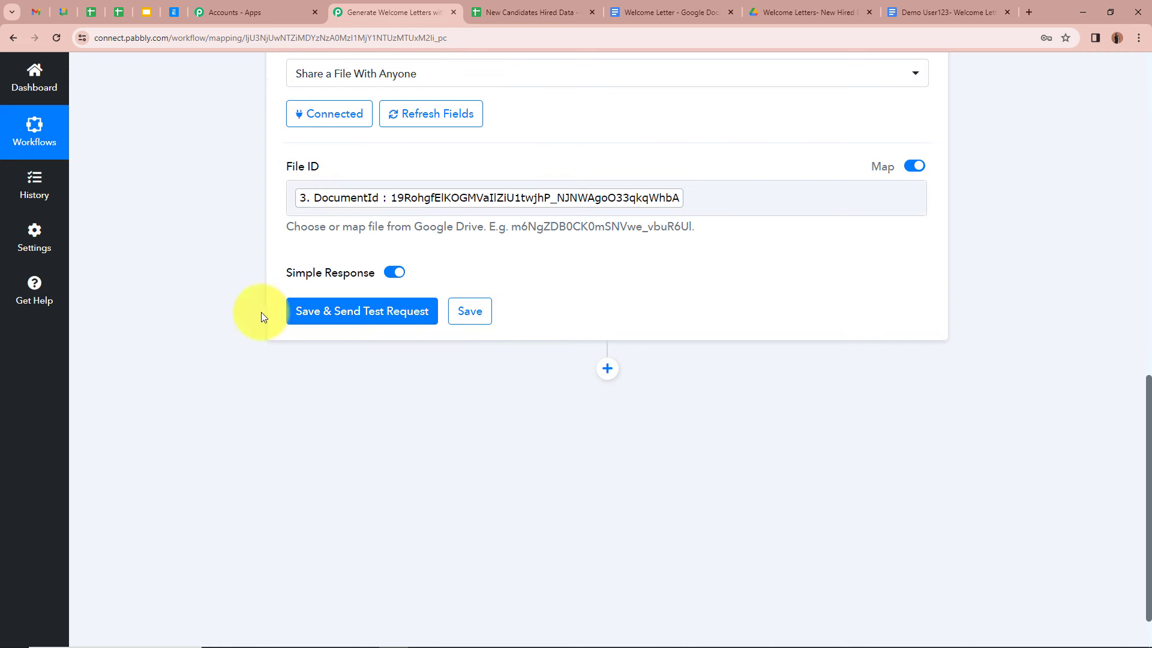
Step: Save and test the share step, confirming the anyoneWithLink reader permission in the response
{"action": "left_click", "coordinate": [324, 312]}
{"action": "scroll", "coordinate": [219, 360], "scroll_direction": "down", "scroll_amount": 2}
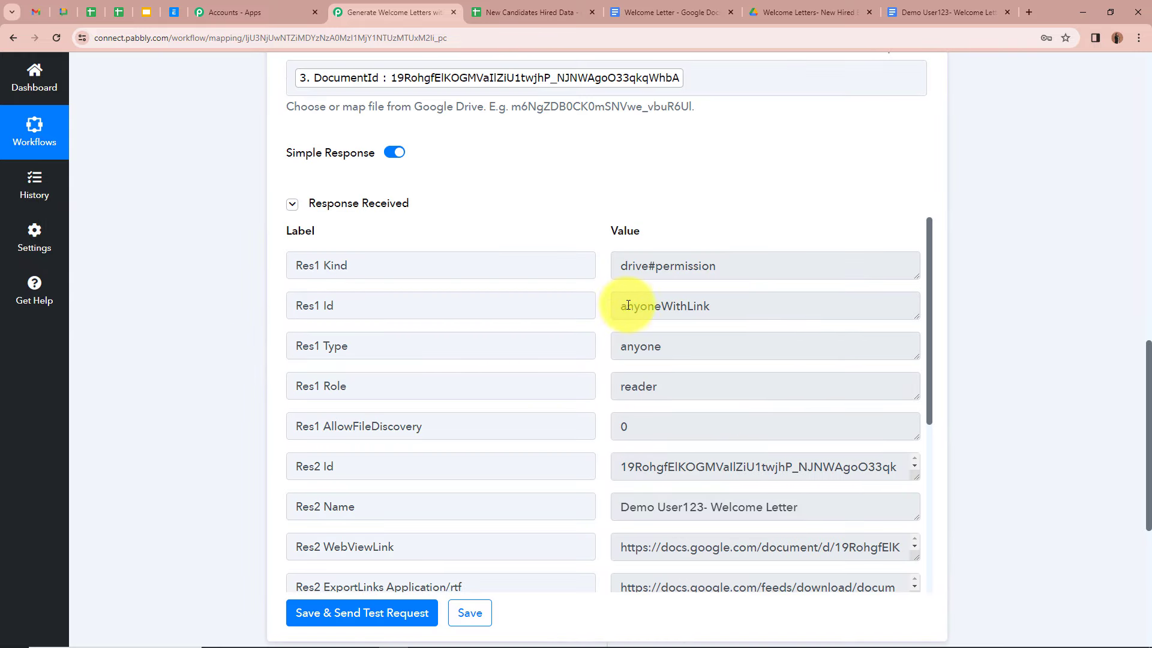
{"action": "left_click_drag", "start_coordinate": [621, 306], "coordinate": [710, 305]}
{"action": "left_click", "coordinate": [199, 261]}
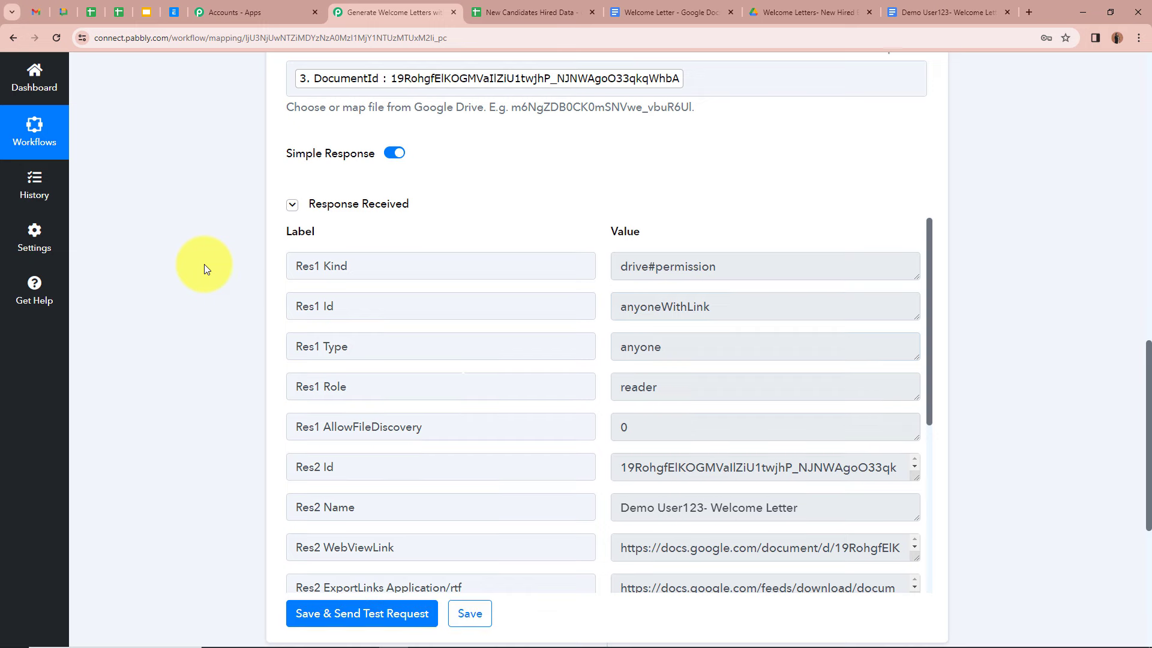
{"action": "scroll", "coordinate": [204, 264], "scroll_direction": "up", "scroll_amount": 1}
{"action": "scroll", "coordinate": [204, 264], "scroll_direction": "down", "scroll_amount": 2}
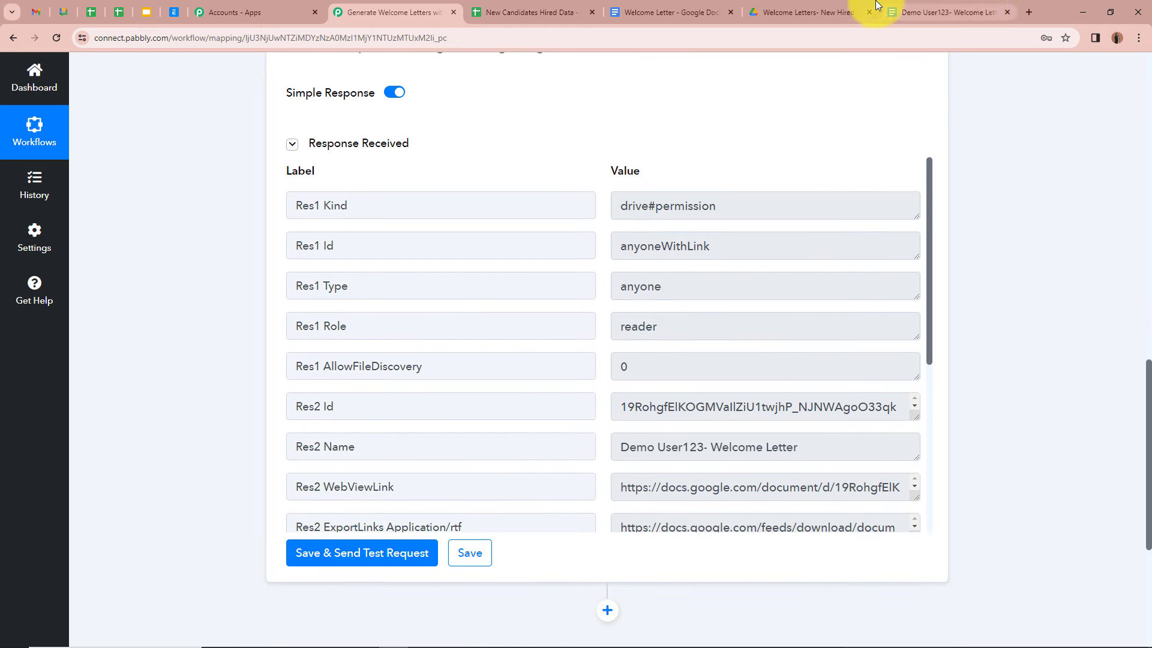
{"action": "left_click", "coordinate": [948, 12]}
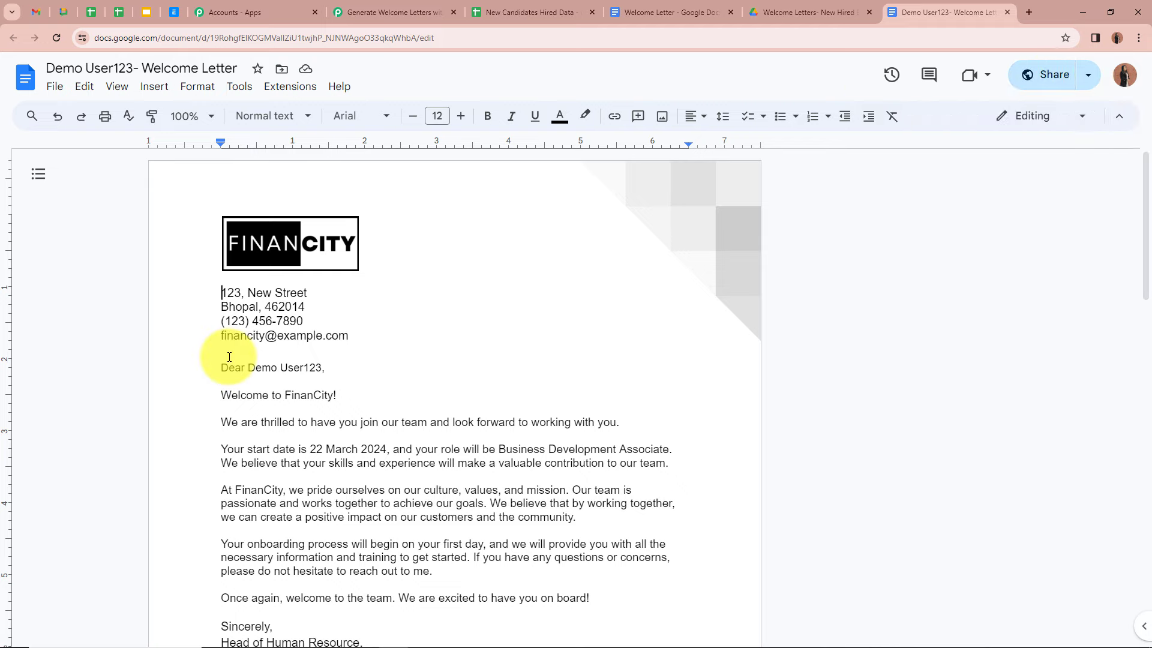
{"action": "left_click", "coordinate": [383, 12]}
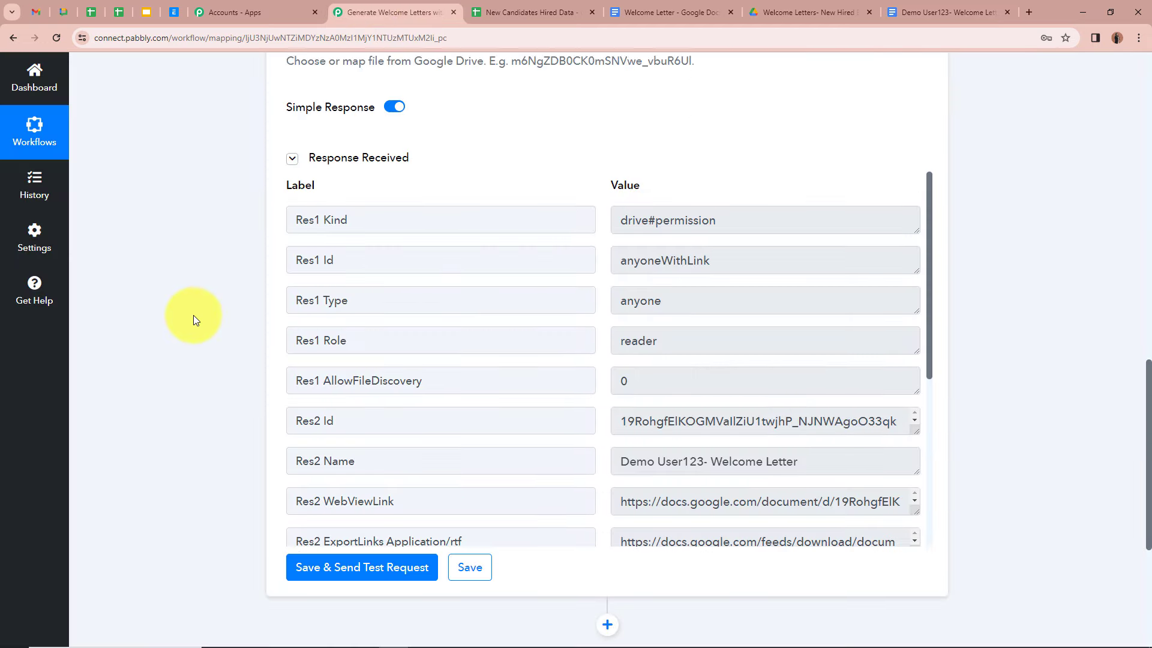
Step: Inspect the Res2 ExportLinks Application/pdf link in the Drive response, then collapse step 4
{"action": "scroll", "coordinate": [193, 315], "scroll_direction": "up", "scroll_amount": 8}
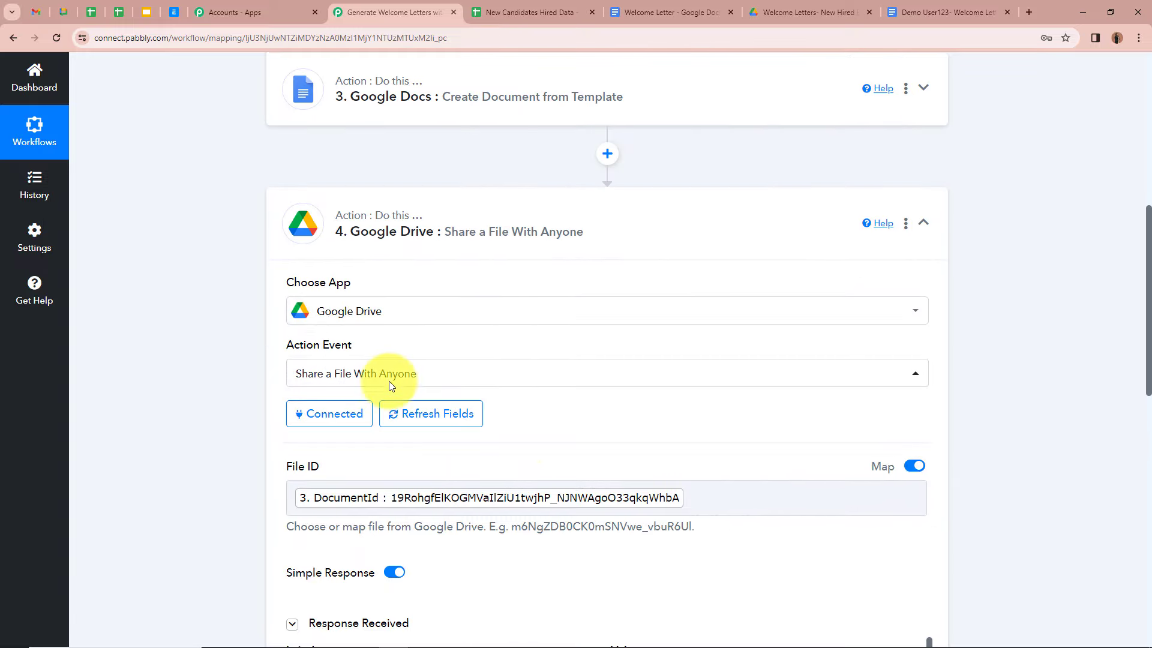
{"action": "scroll", "coordinate": [388, 381], "scroll_direction": "down", "scroll_amount": 10}
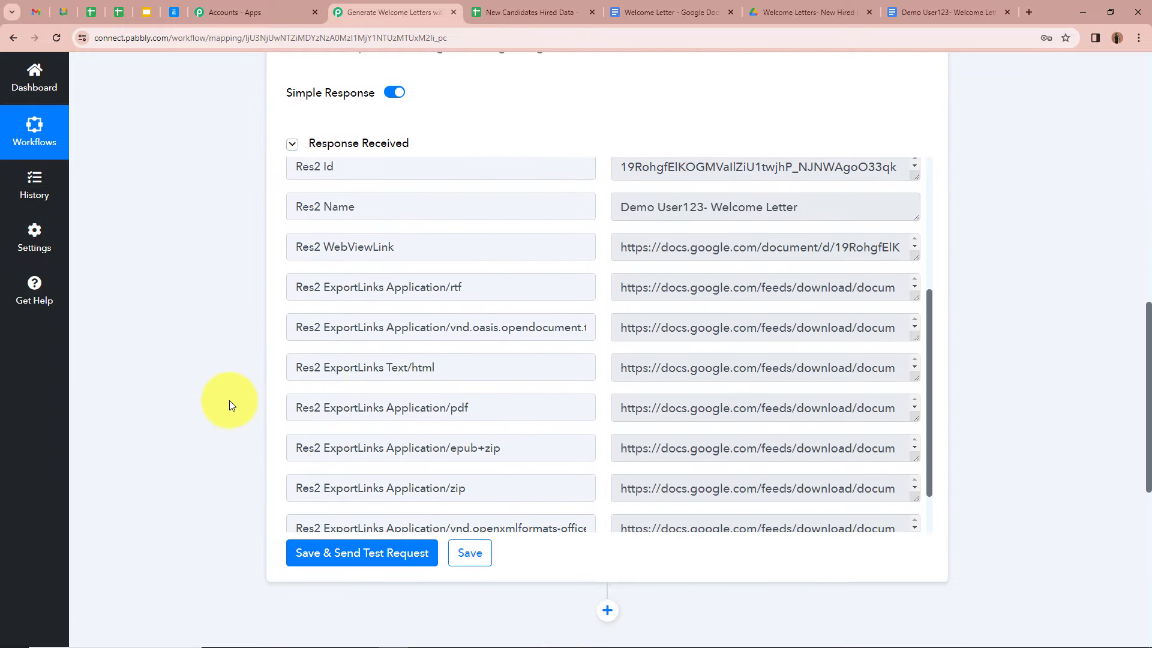
{"action": "scroll", "coordinate": [538, 394], "scroll_direction": "down", "scroll_amount": 2}
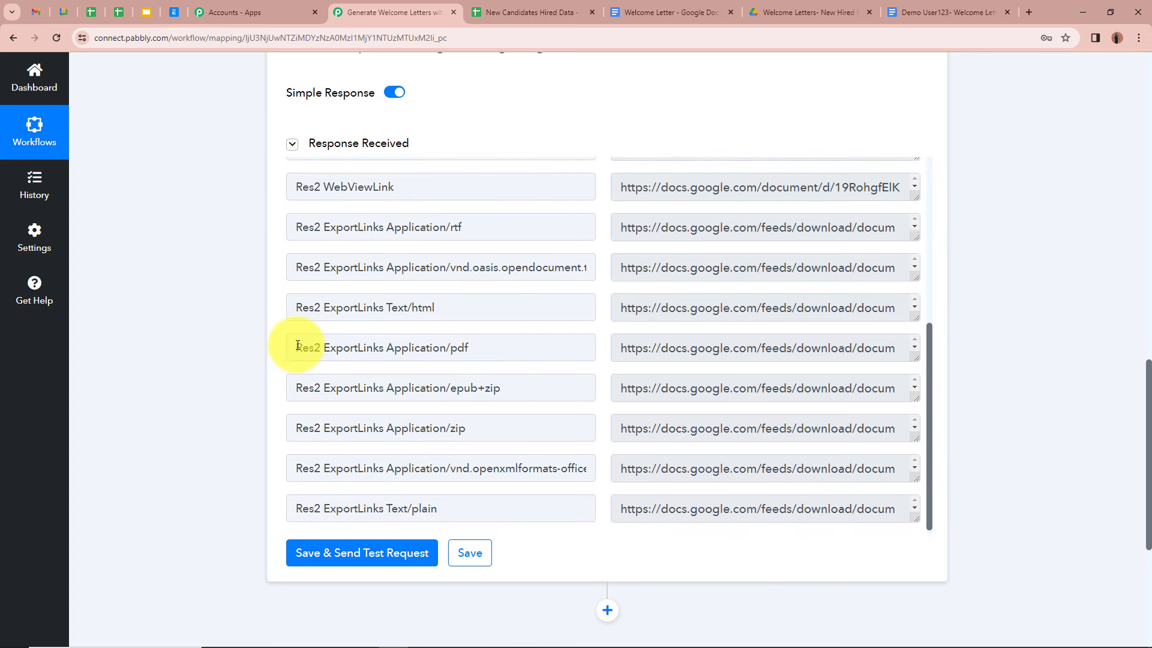
{"action": "left_click_drag", "start_coordinate": [297, 345], "coordinate": [477, 345]}
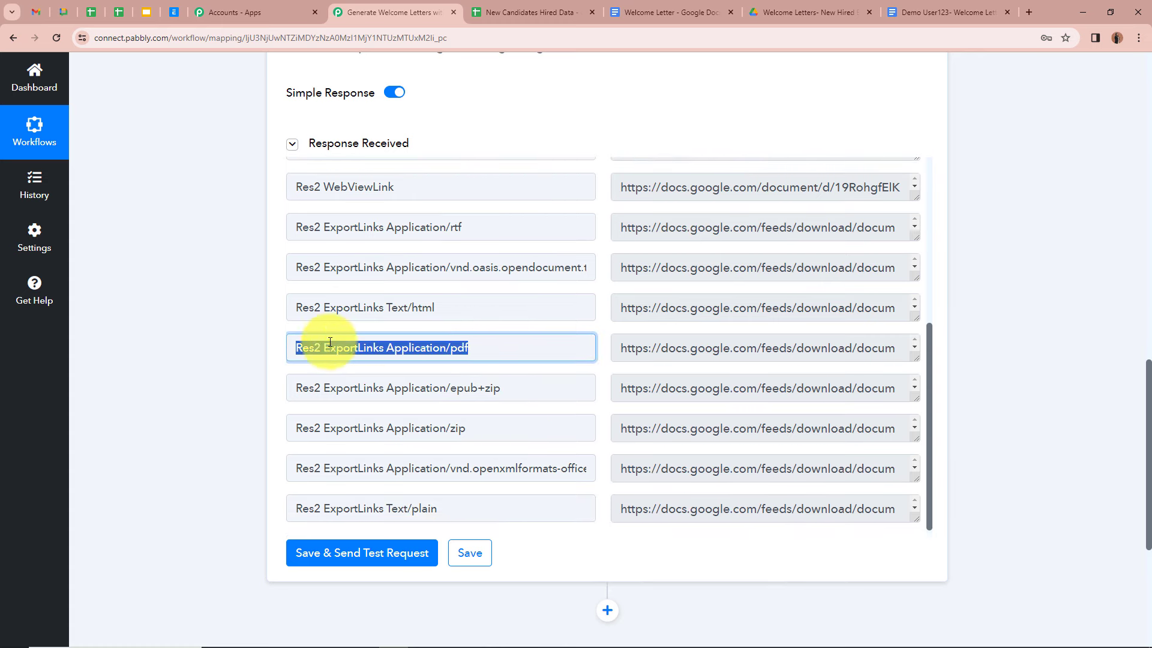
{"action": "left_click", "coordinate": [239, 341]}
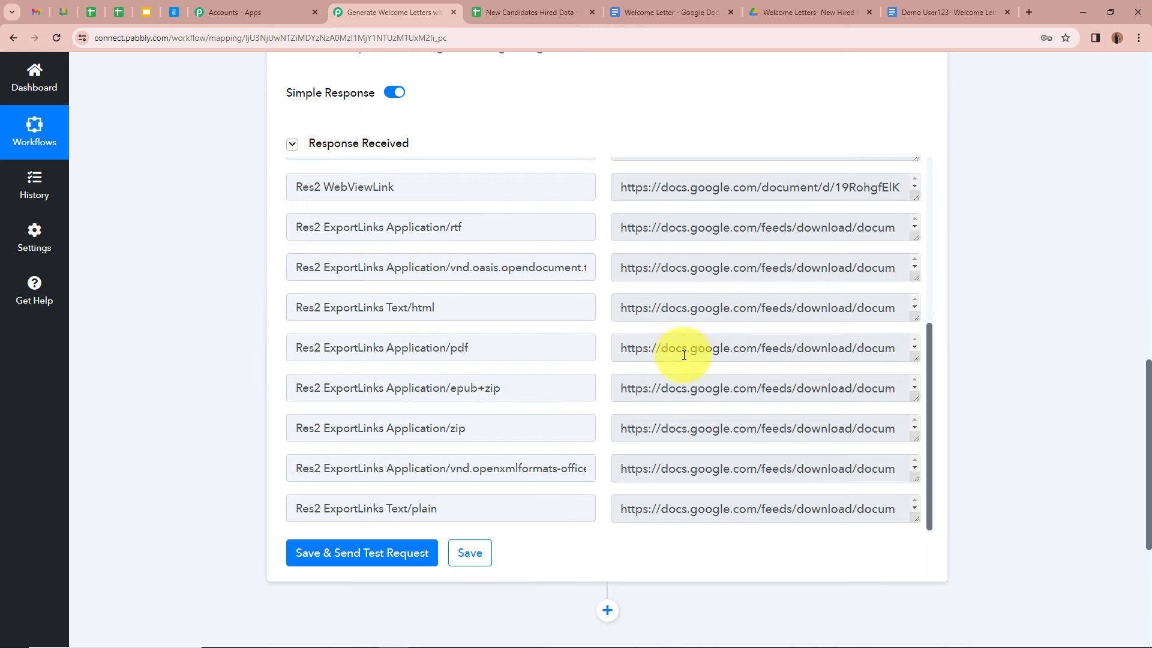
{"action": "scroll", "coordinate": [704, 346], "scroll_direction": "down", "scroll_amount": 1}
{"action": "scroll", "coordinate": [704, 347], "scroll_direction": "up", "scroll_amount": 1}
{"action": "scroll", "coordinate": [197, 279], "scroll_direction": "up", "scroll_amount": 8}
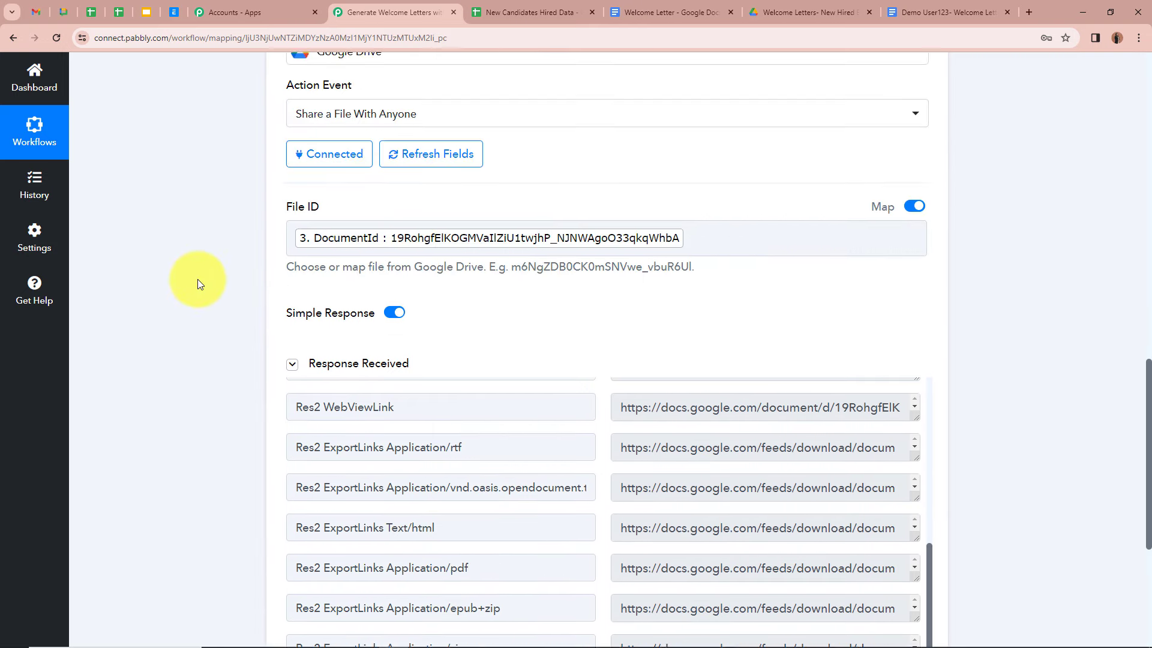
{"action": "scroll", "coordinate": [200, 284], "scroll_direction": "up", "scroll_amount": 1}
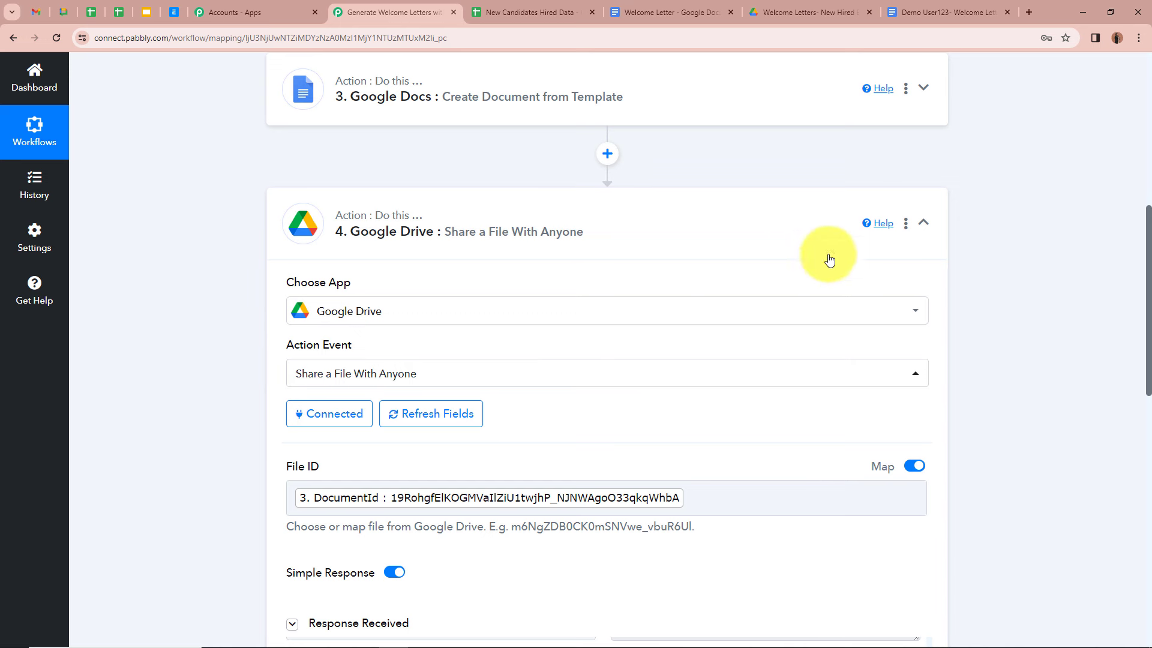
{"action": "left_click", "coordinate": [922, 223]}
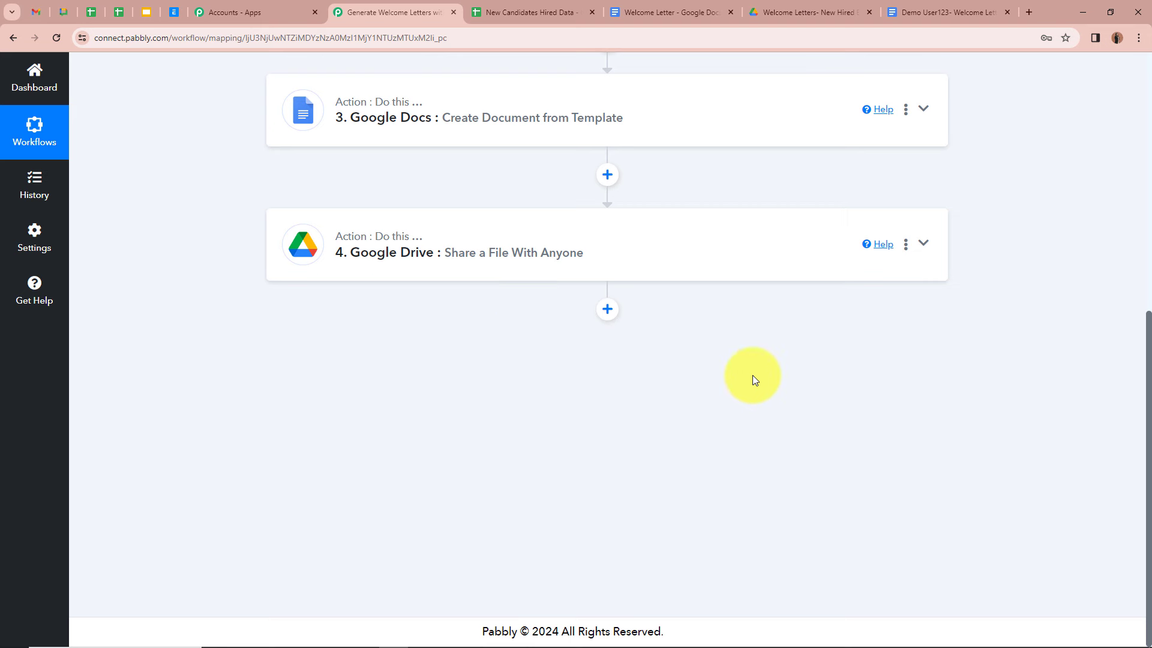
Step: Add a Gmail 'Send Email' step after step 4 and start connecting a Gmail account
{"action": "left_click", "coordinate": [609, 310]}
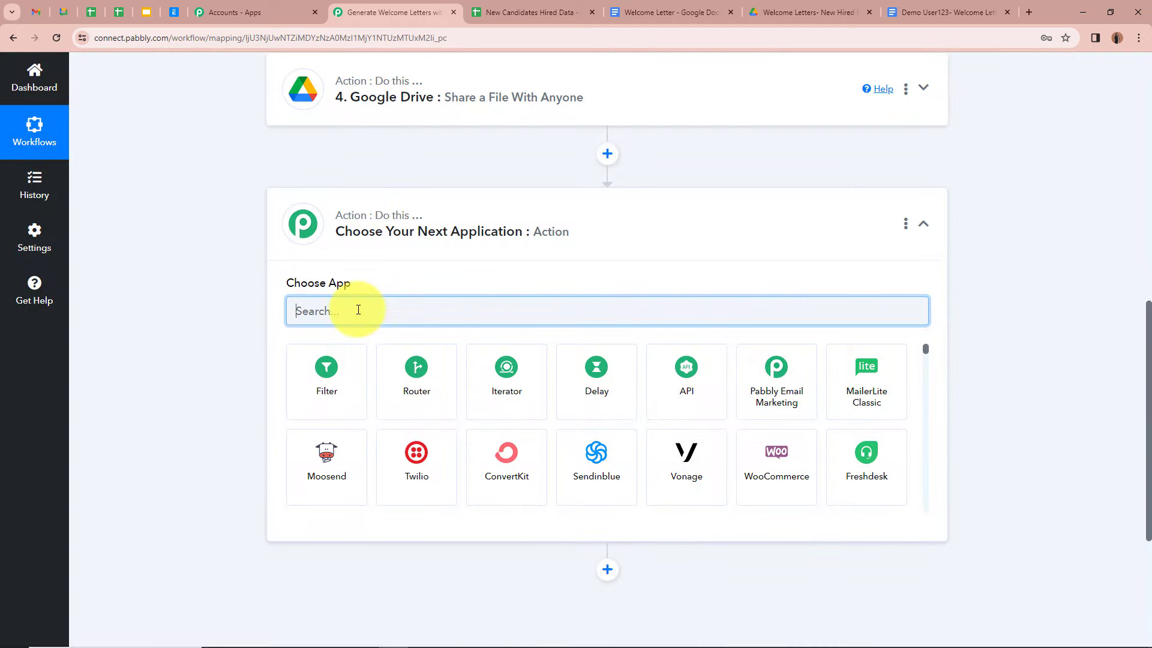
{"action": "type", "text": "Gmail"}
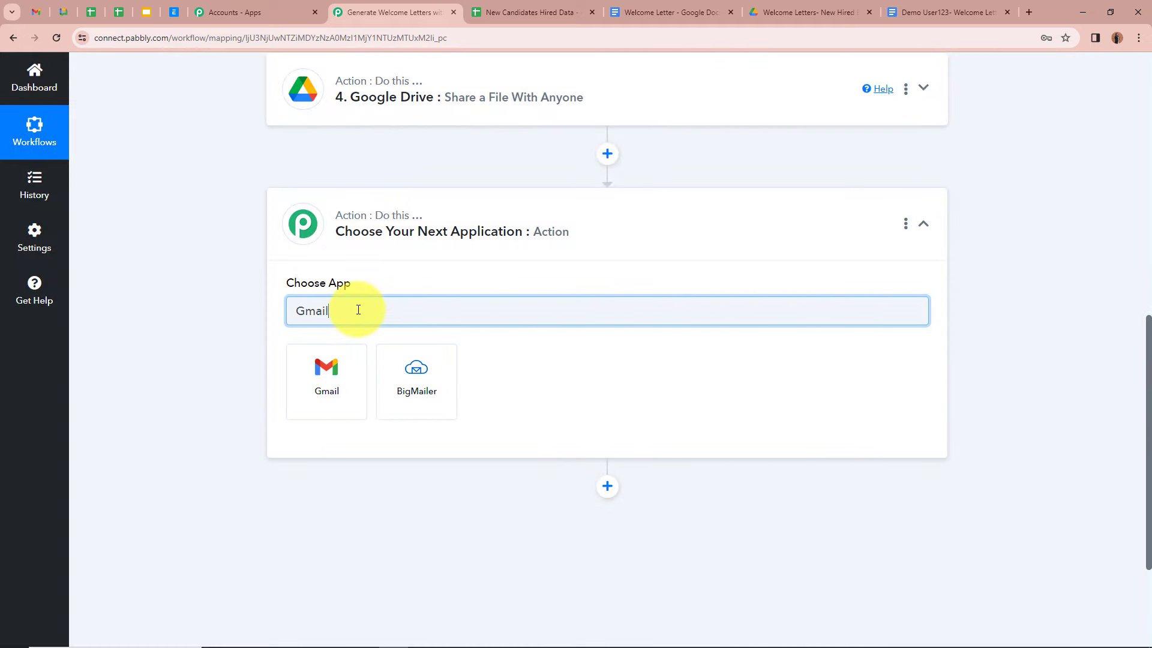
{"action": "left_click", "coordinate": [324, 375]}
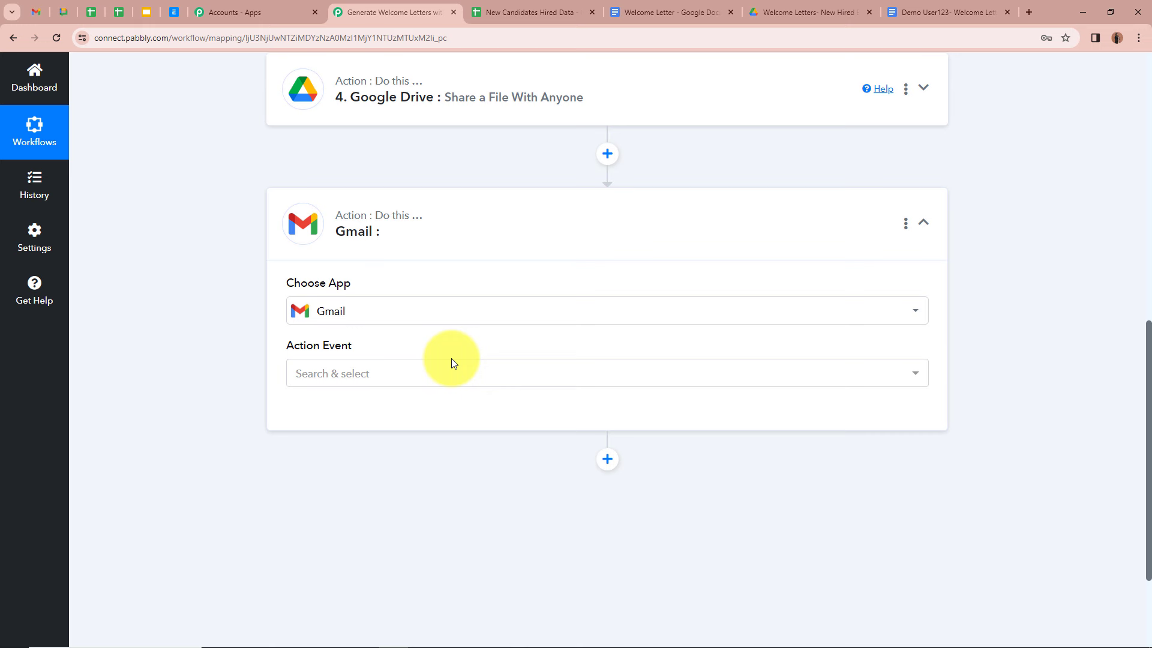
{"action": "left_click", "coordinate": [451, 367]}
{"action": "left_click", "coordinate": [379, 460]}
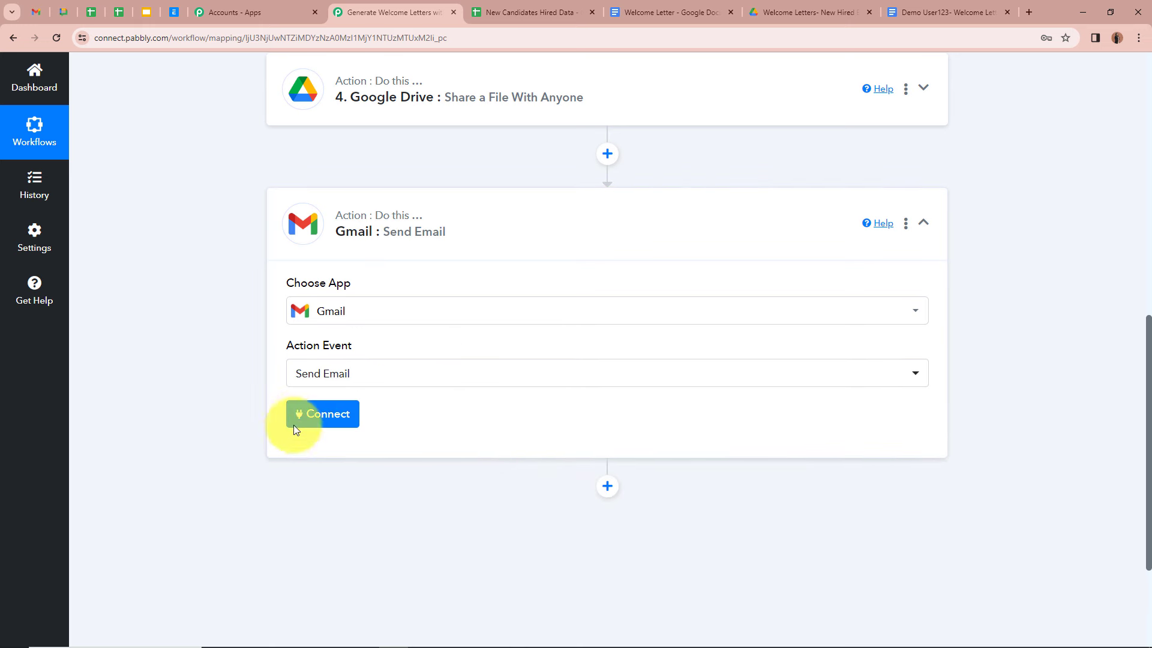
{"action": "left_click", "coordinate": [338, 427]}
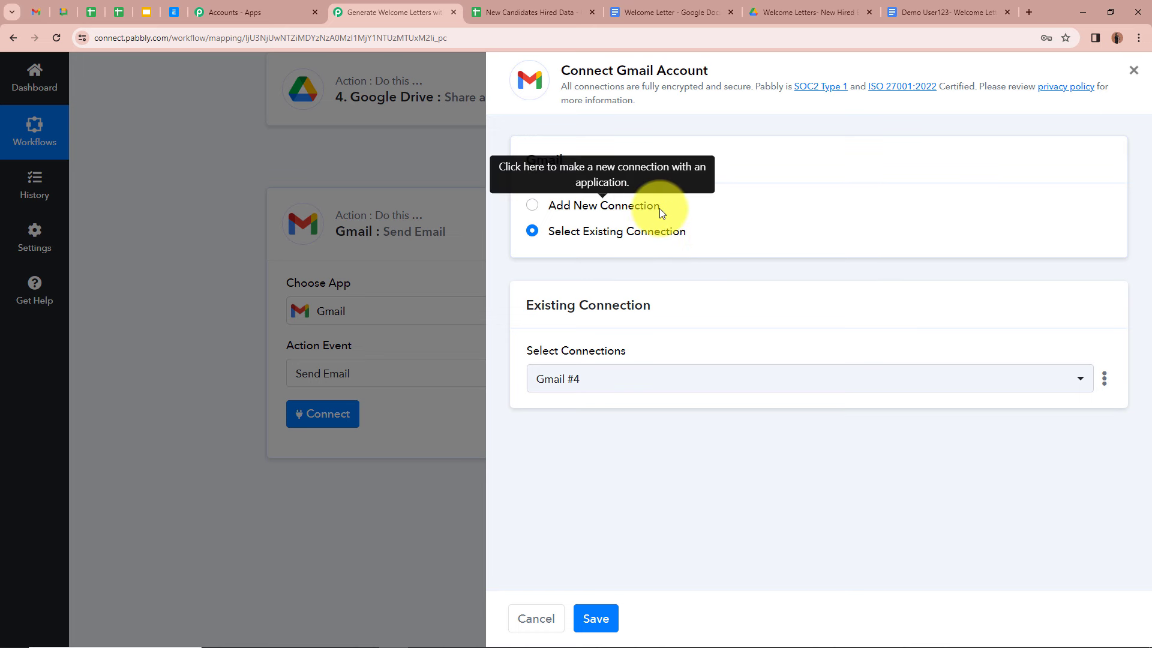
Step: Save the existing Gmail #4 connection and review the Send Email fields, briefly checking the sheet
{"action": "left_click", "coordinate": [594, 619]}
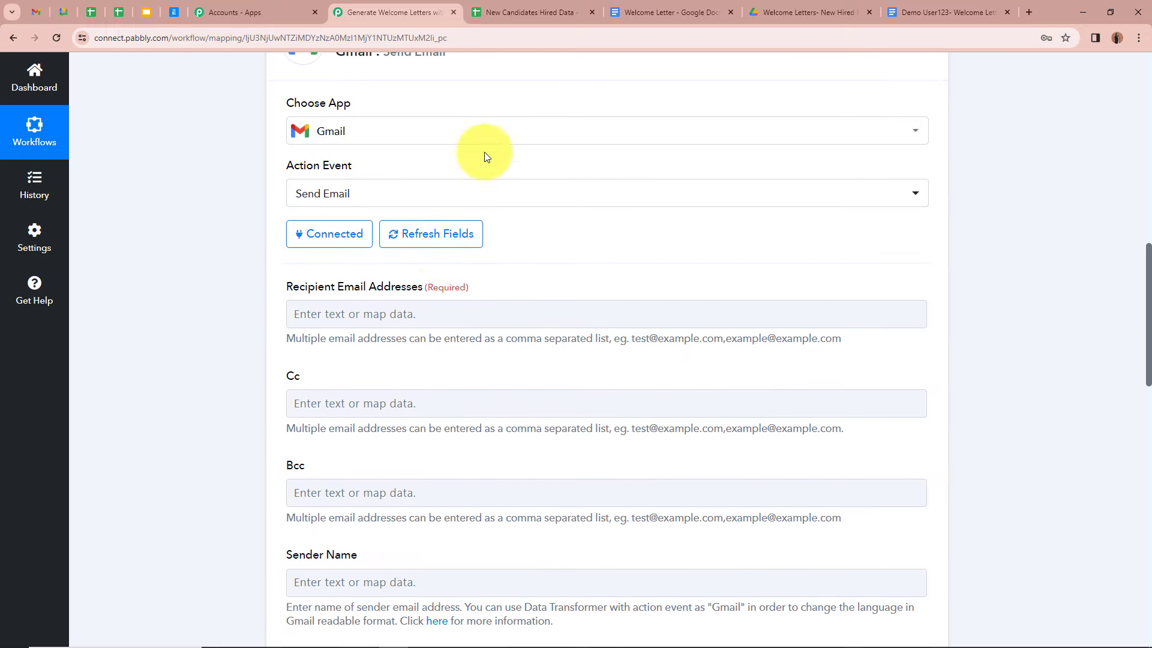
{"action": "scroll", "coordinate": [219, 294], "scroll_direction": "down", "scroll_amount": 2}
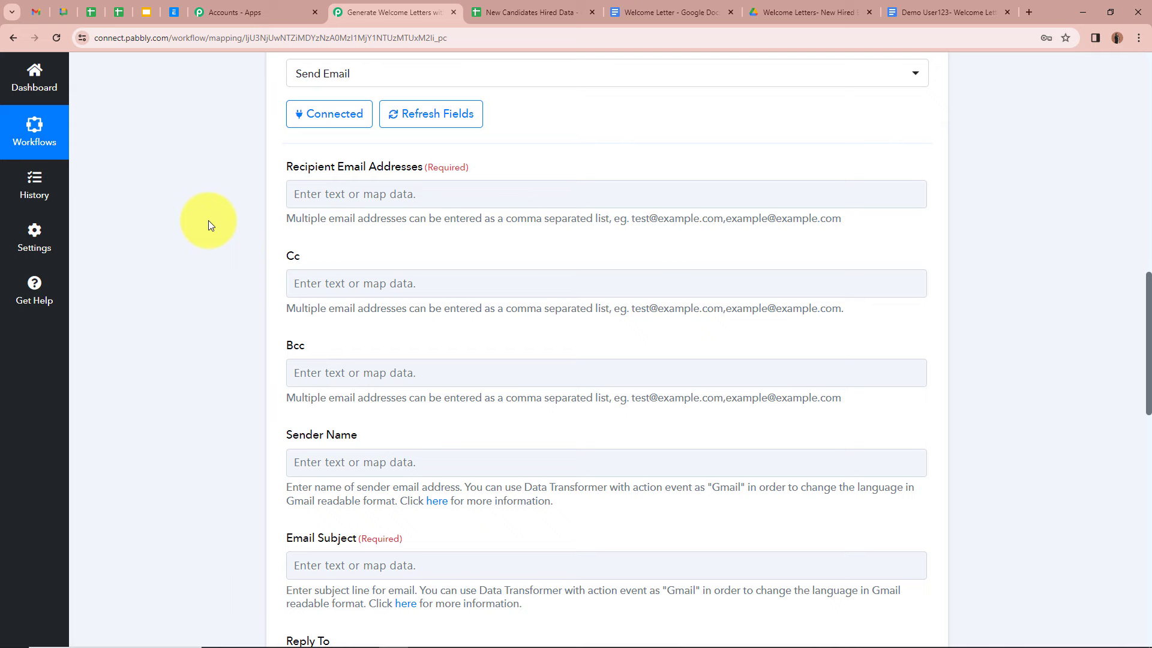
{"action": "left_click", "coordinate": [573, 12]}
{"action": "left_click", "coordinate": [501, 267]}
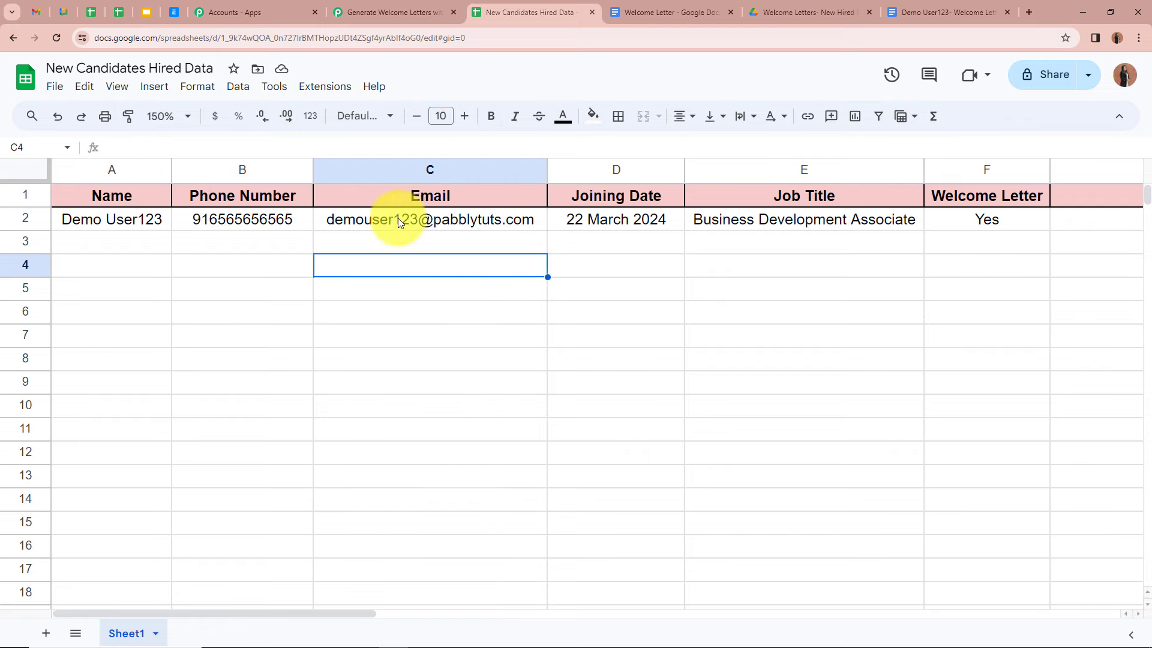
{"action": "left_click", "coordinate": [356, 11]}
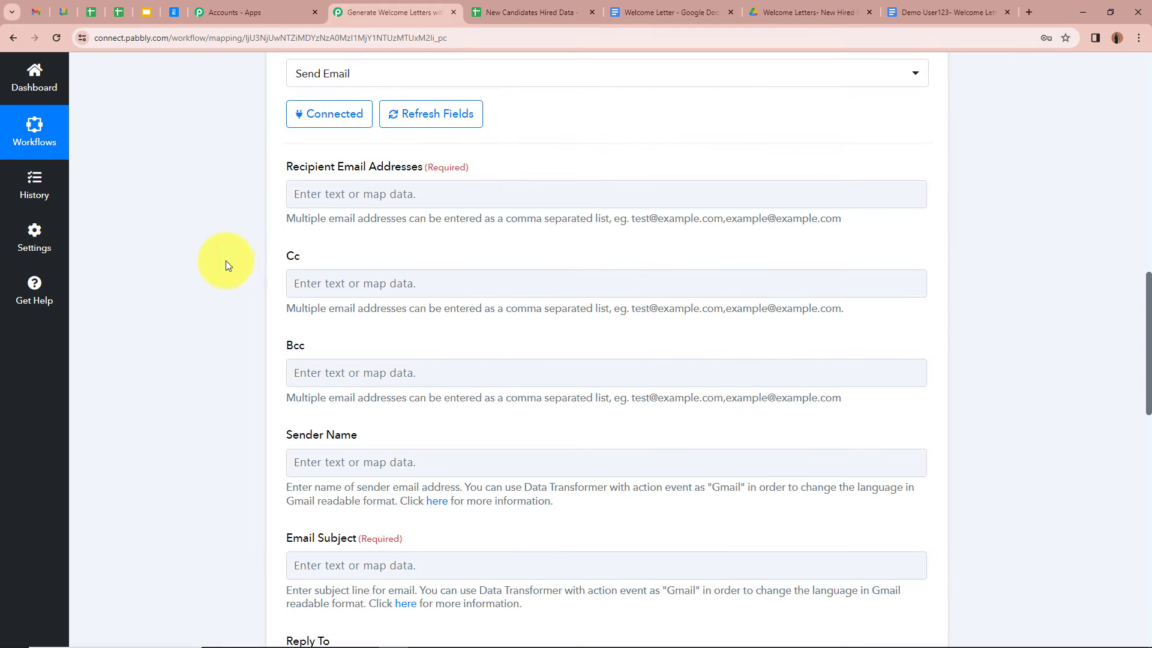
Step: Map Recipient Email Addresses to the Email field from the Google Sheets row trigger
{"action": "left_click", "coordinate": [375, 192]}
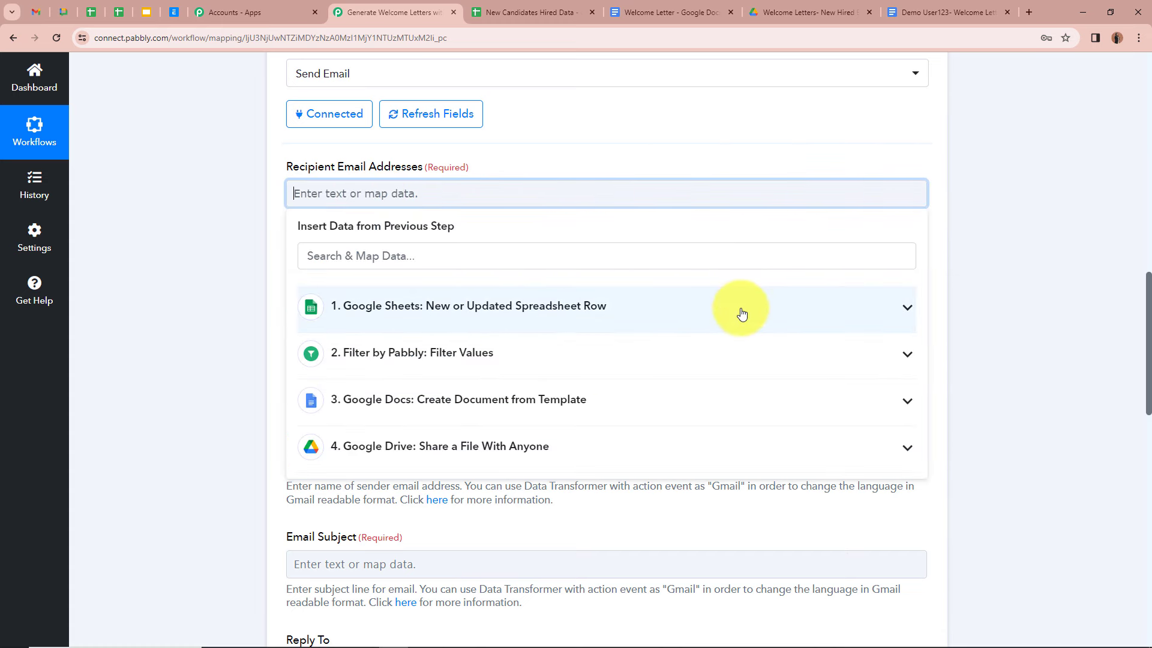
{"action": "left_click", "coordinate": [908, 309]}
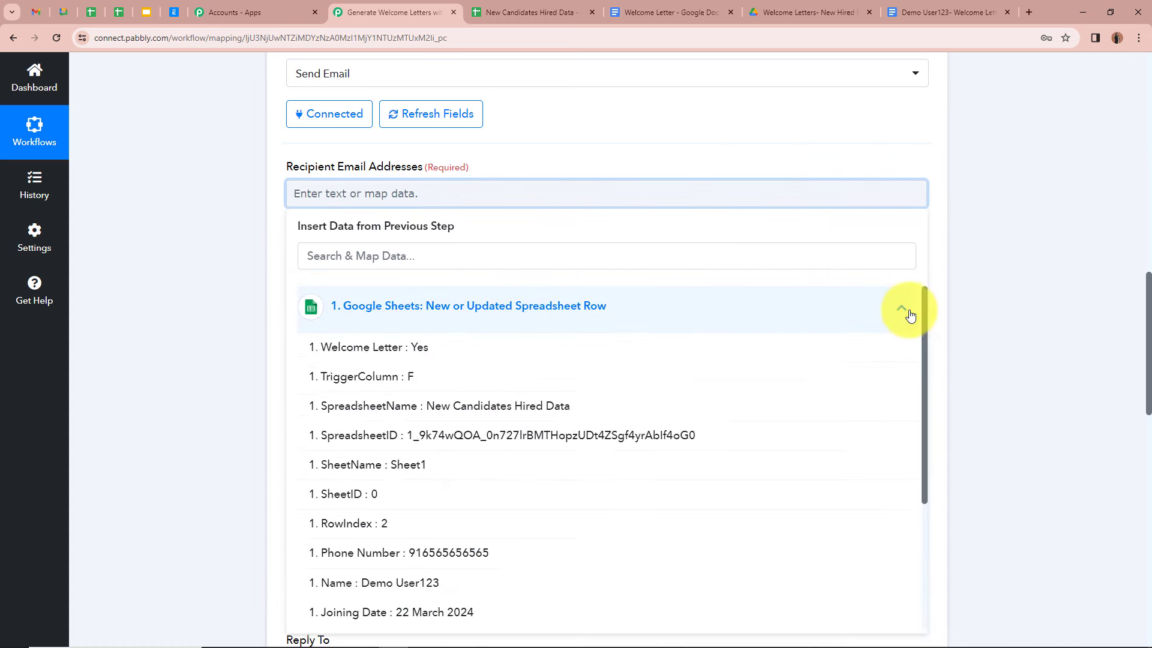
{"action": "scroll", "coordinate": [737, 358], "scroll_direction": "down", "scroll_amount": 3}
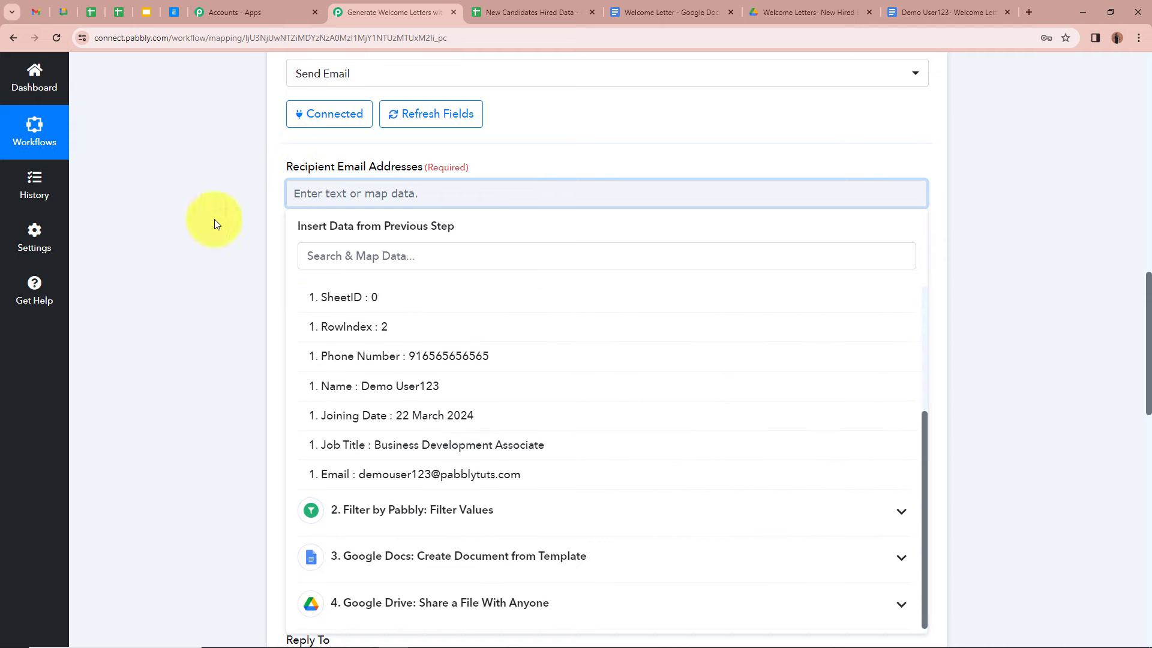
{"action": "left_click", "coordinate": [243, 257]}
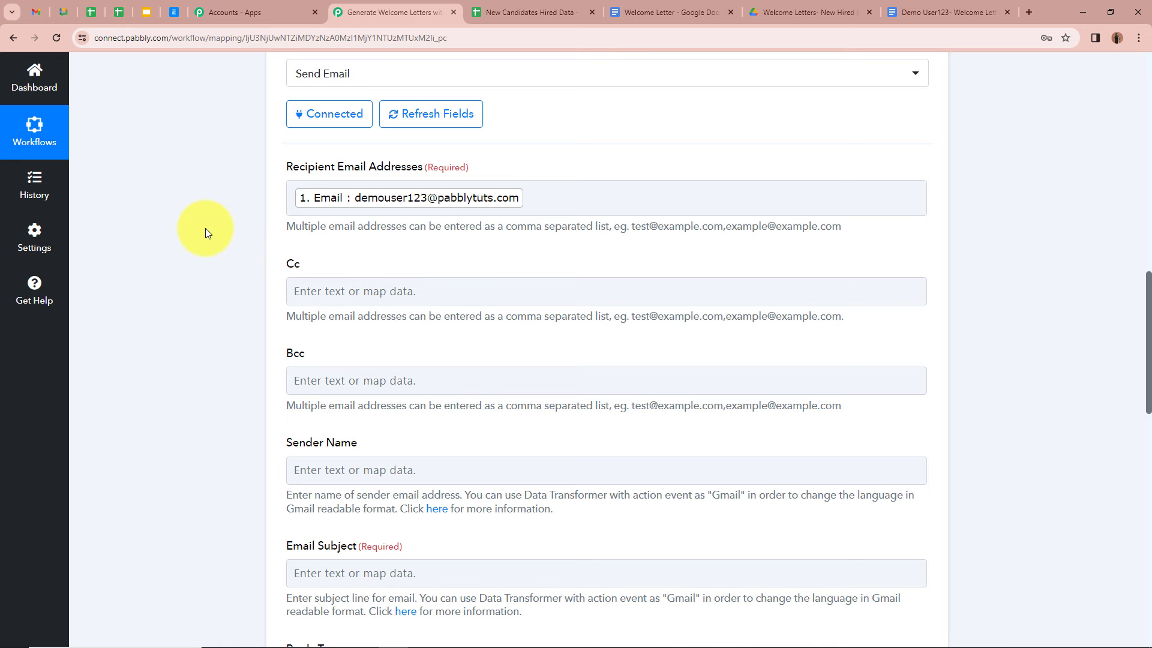
{"action": "scroll", "coordinate": [218, 230], "scroll_direction": "down", "scroll_amount": 3}
{"action": "scroll", "coordinate": [219, 227], "scroll_direction": "up", "scroll_amount": 1}
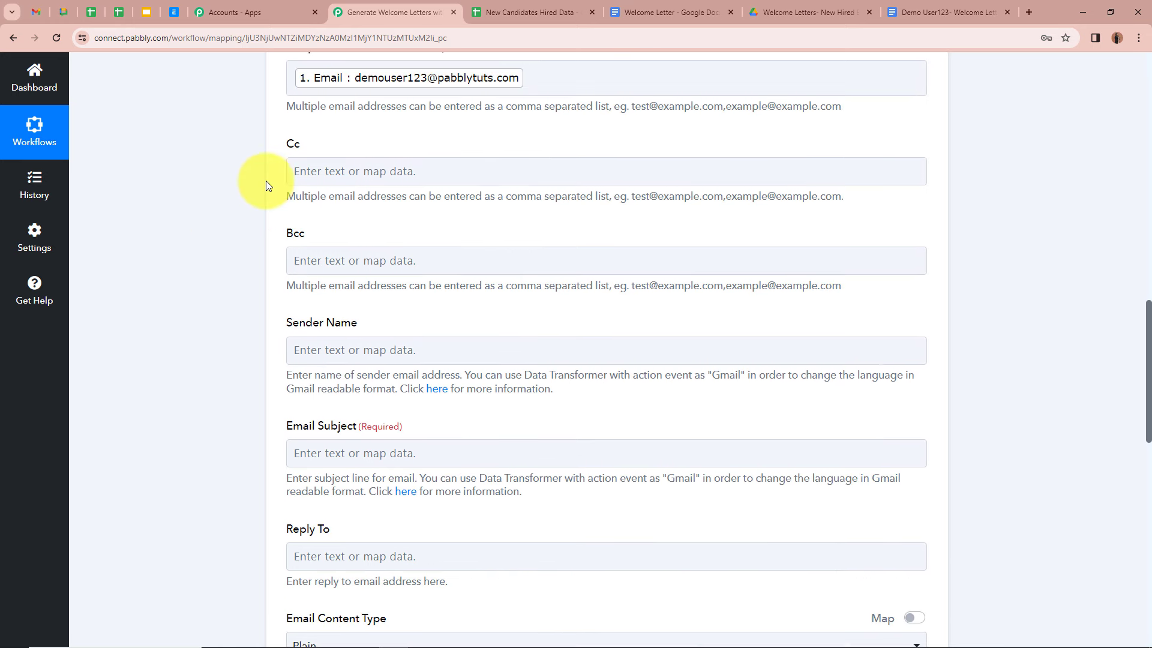
{"action": "scroll", "coordinate": [251, 286], "scroll_direction": "down", "scroll_amount": 2}
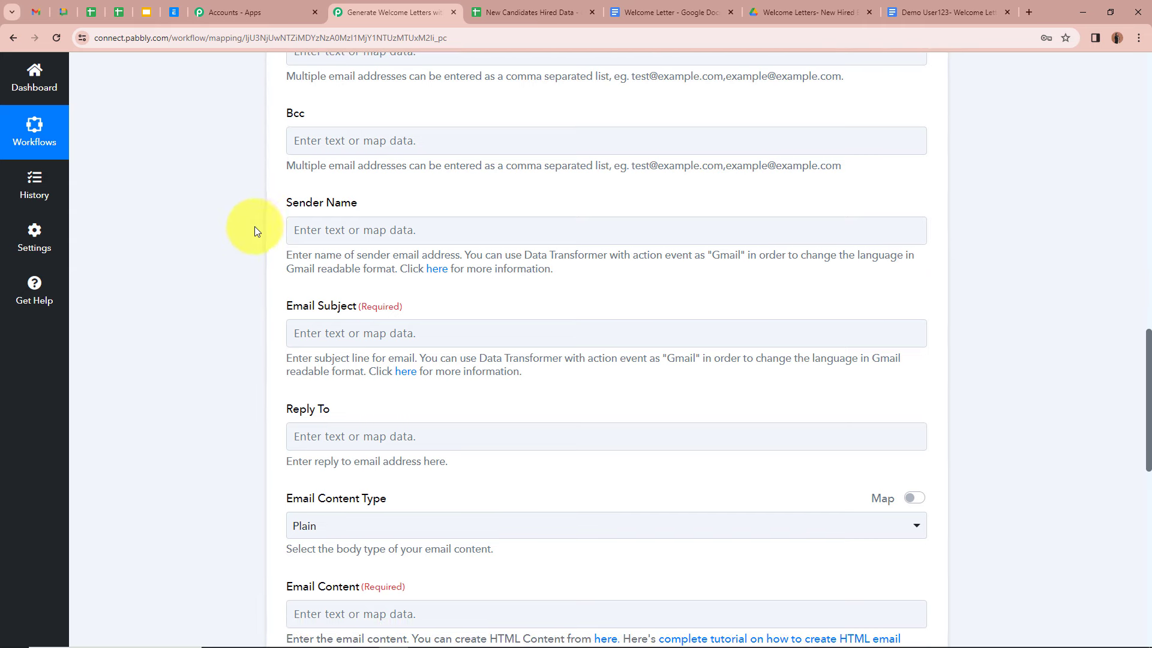
Step: Paste 'Team FinanCity' as the sender name and 'Warm Greetings and Welcome to FinanCity!' as the subject
{"action": "left_click", "coordinate": [354, 231]}
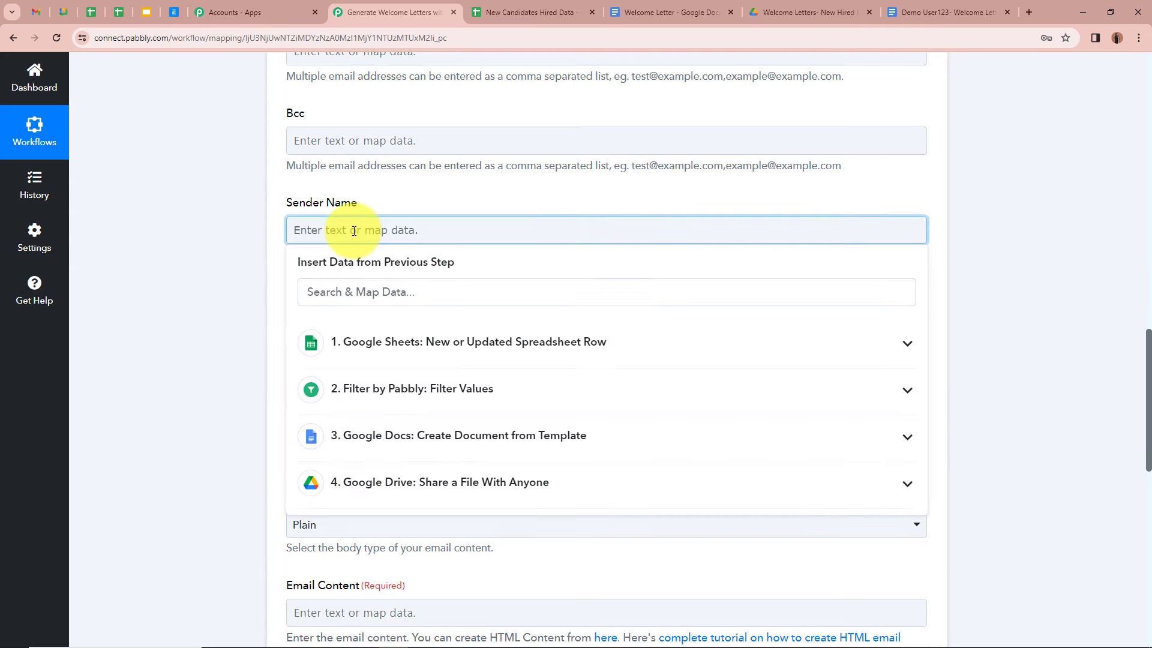
{"action": "type", "text": "Team FinanCity"}
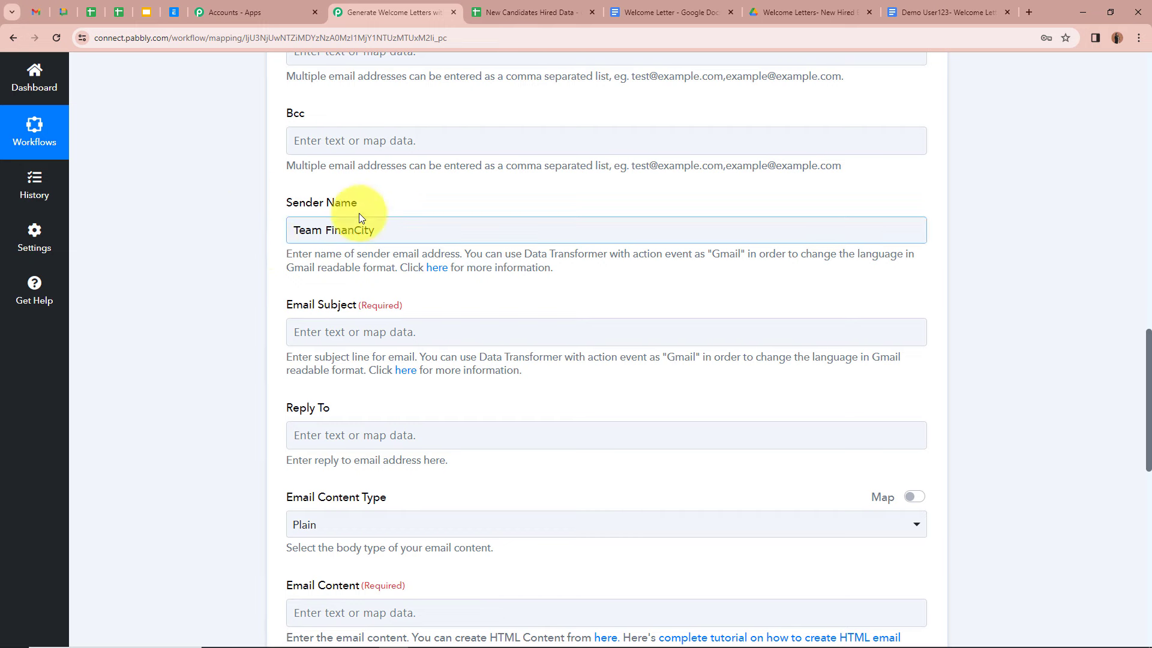
{"action": "scroll", "coordinate": [255, 208], "scroll_direction": "down", "scroll_amount": 2}
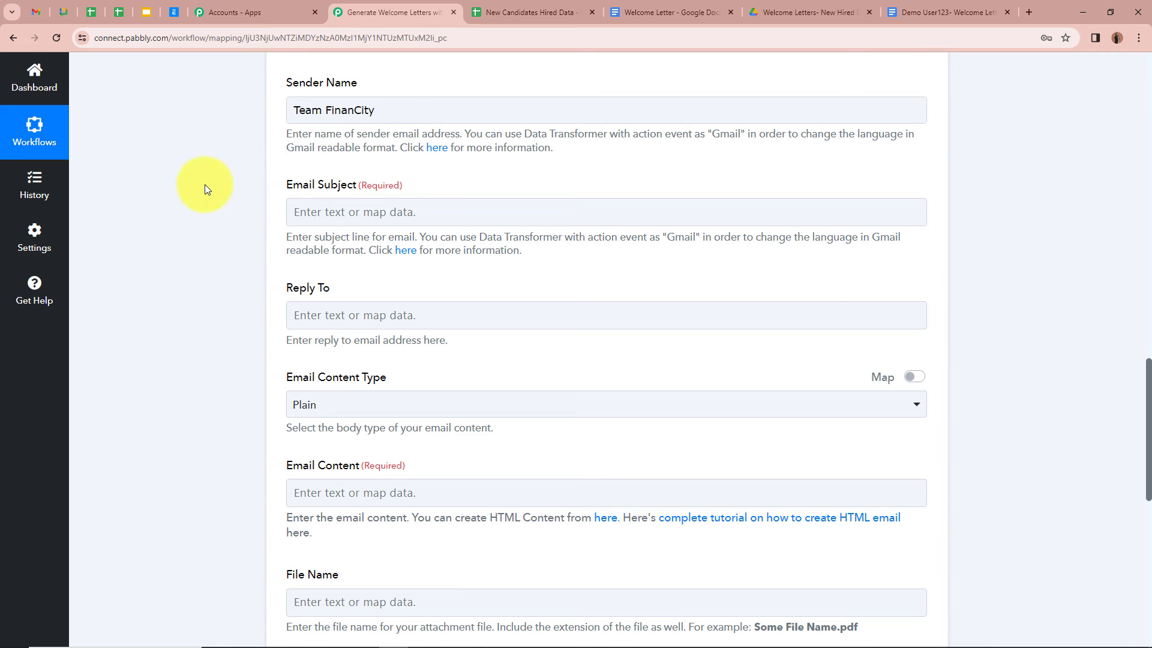
{"action": "left_click", "coordinate": [305, 216]}
{"action": "type", "text": "Warm Greetings and Welcome to FinanCity!"}
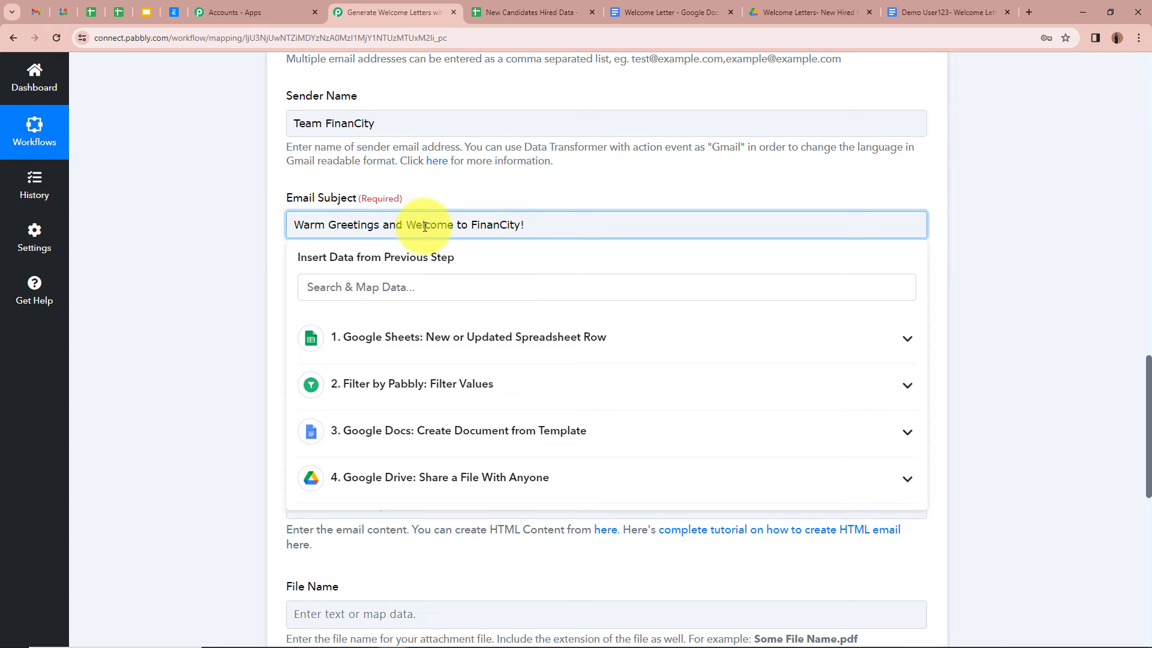
{"action": "left_click", "coordinate": [218, 246]}
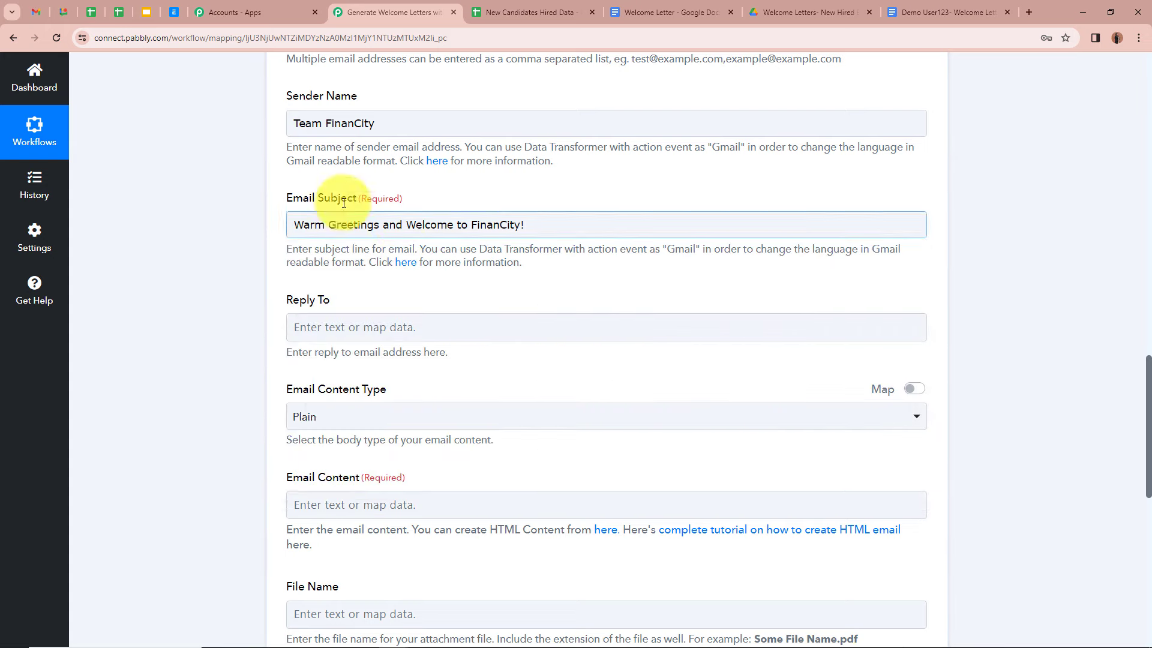
{"action": "scroll", "coordinate": [248, 249], "scroll_direction": "down", "scroll_amount": 3}
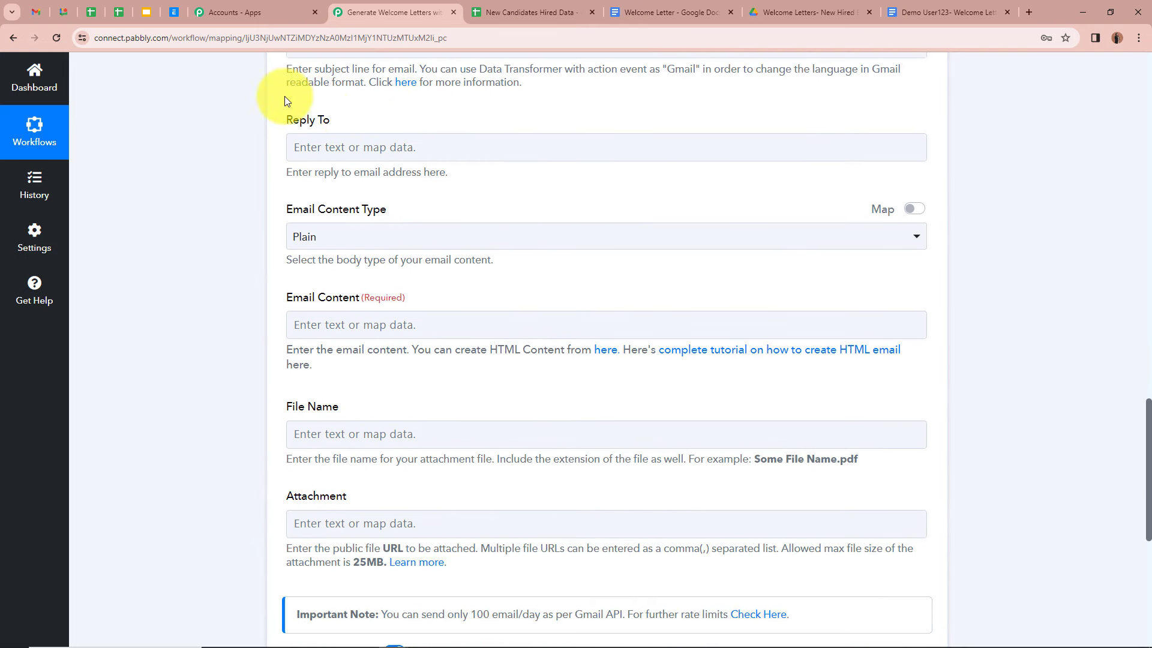
{"action": "scroll", "coordinate": [237, 219], "scroll_direction": "down", "scroll_amount": 1}
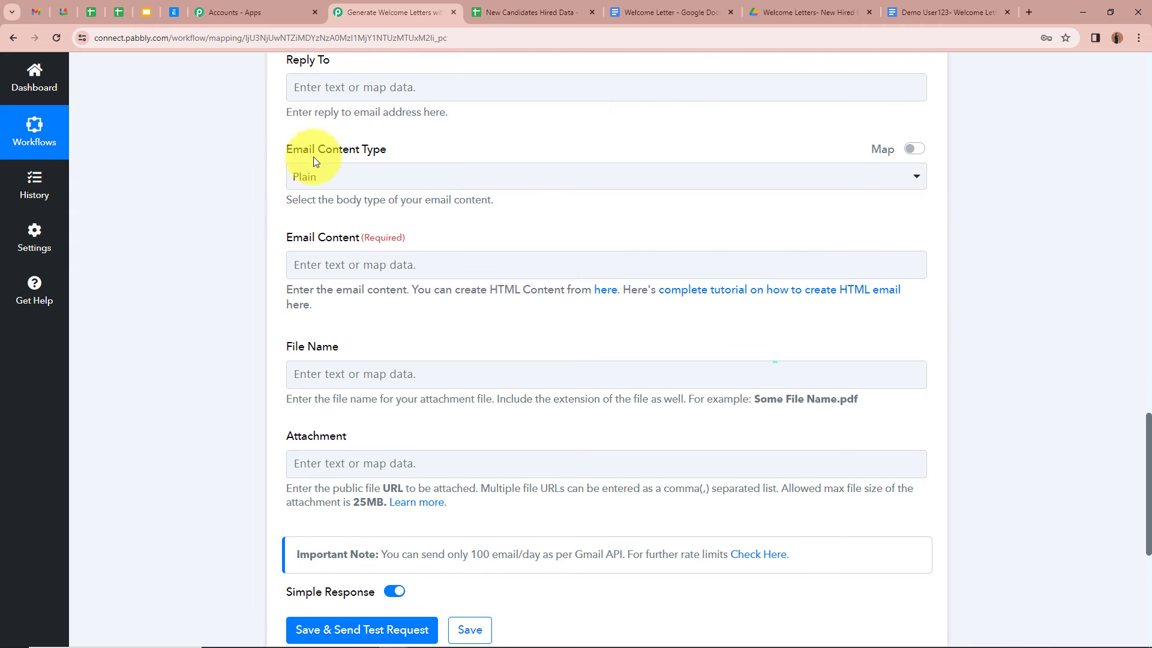
Step: Keep the Email Content Type set to Plain
{"action": "left_click", "coordinate": [733, 180]}
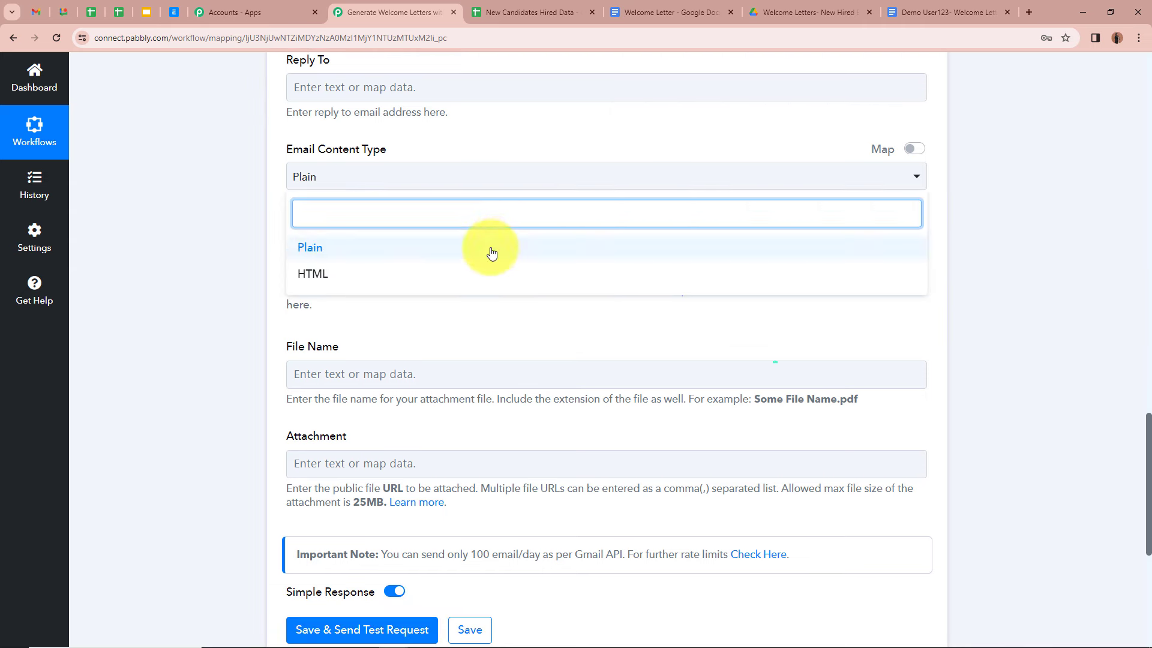
{"action": "left_click", "coordinate": [488, 249]}
{"action": "scroll", "coordinate": [237, 196], "scroll_direction": "down", "scroll_amount": 1}
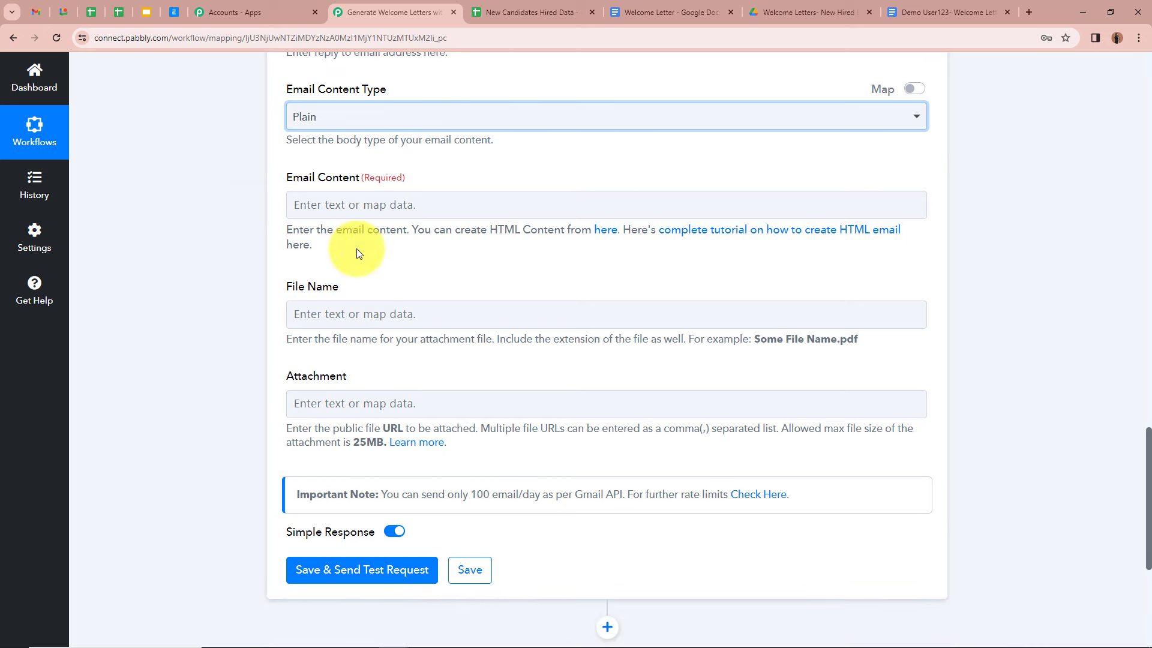
Step: Paste the welcome letter body mapping the sheet's Name, Joining Date and Job Title, signed by HR
{"action": "left_click", "coordinate": [360, 208]}
{"action": "key", "text": "ctrl+v"}
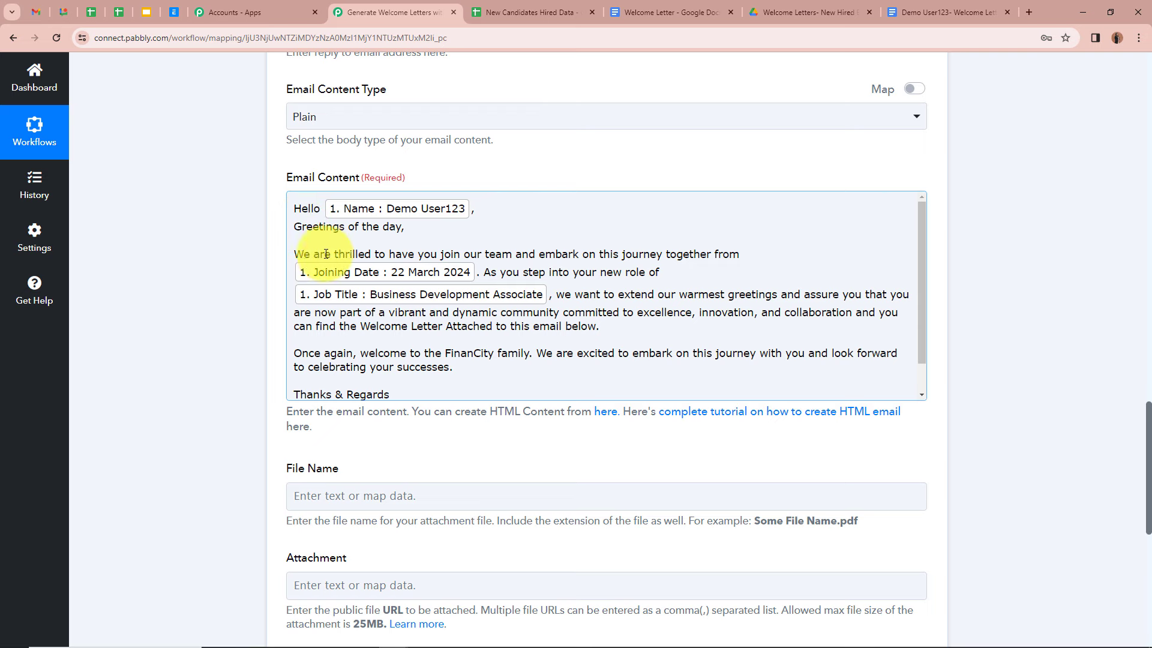
{"action": "left_click", "coordinate": [442, 254]}
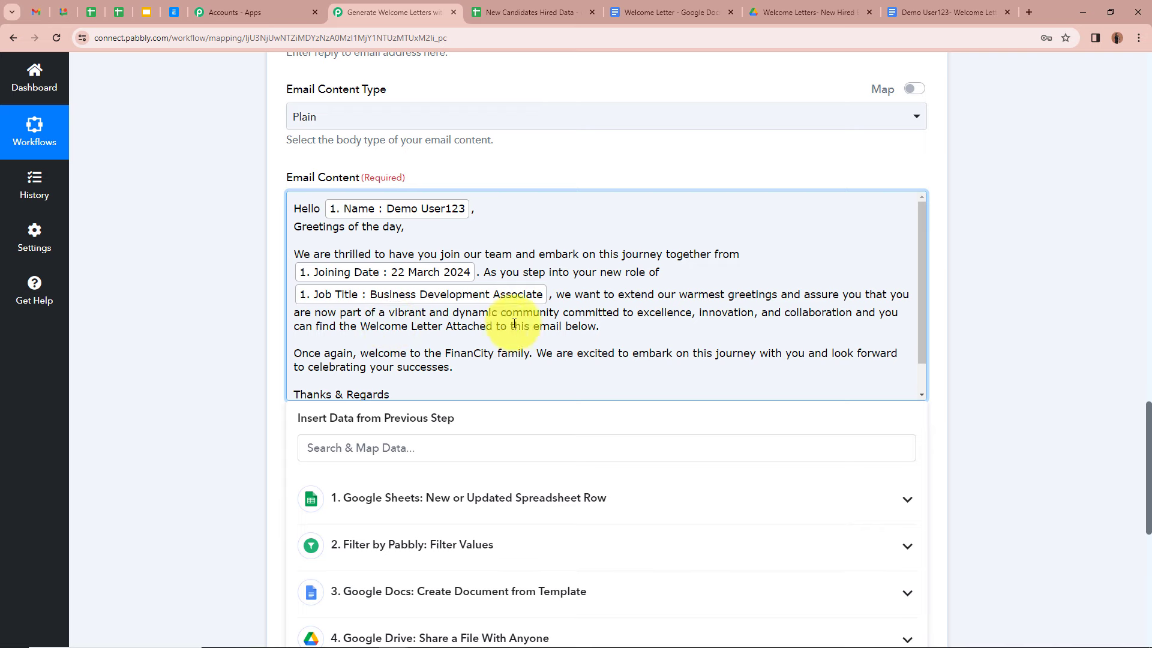
{"action": "scroll", "coordinate": [576, 318], "scroll_direction": "down", "scroll_amount": 1}
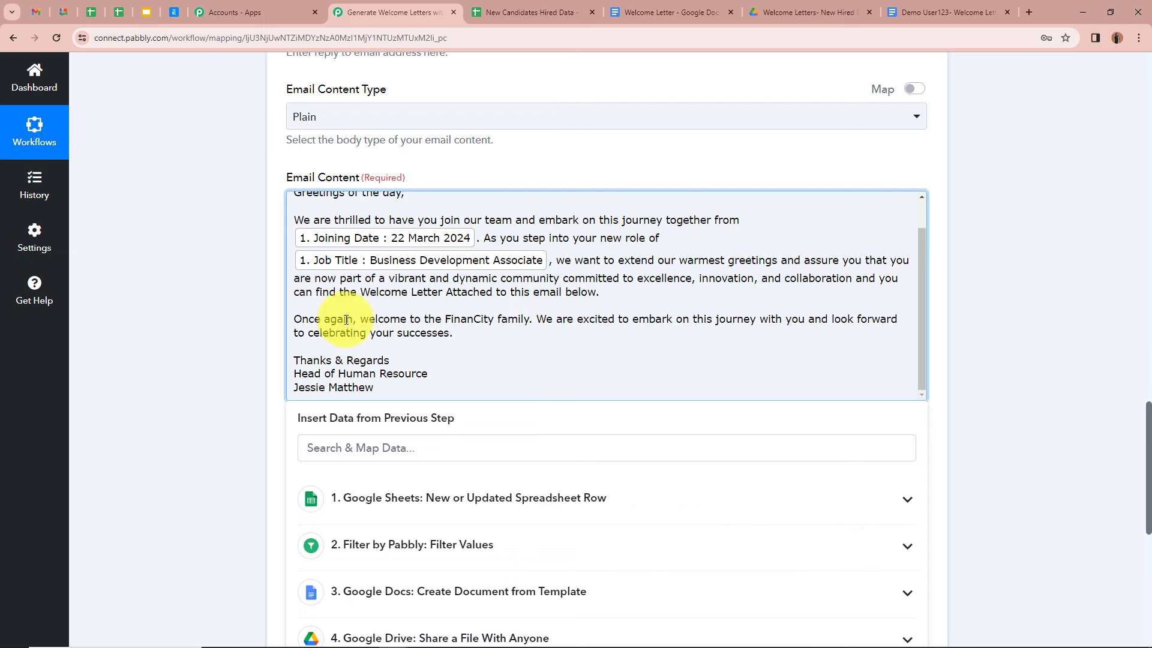
{"action": "scroll", "coordinate": [507, 329], "scroll_direction": "down", "scroll_amount": 1}
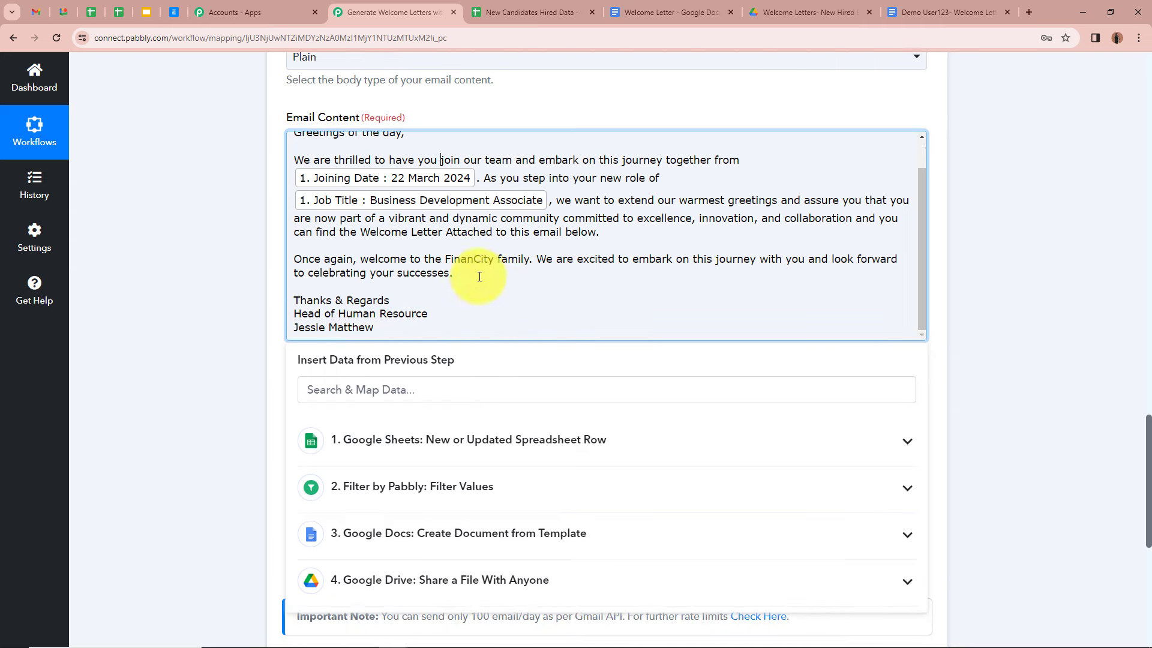
{"action": "scroll", "coordinate": [411, 283], "scroll_direction": "up", "scroll_amount": 1}
{"action": "scroll", "coordinate": [185, 207], "scroll_direction": "up", "scroll_amount": 3}
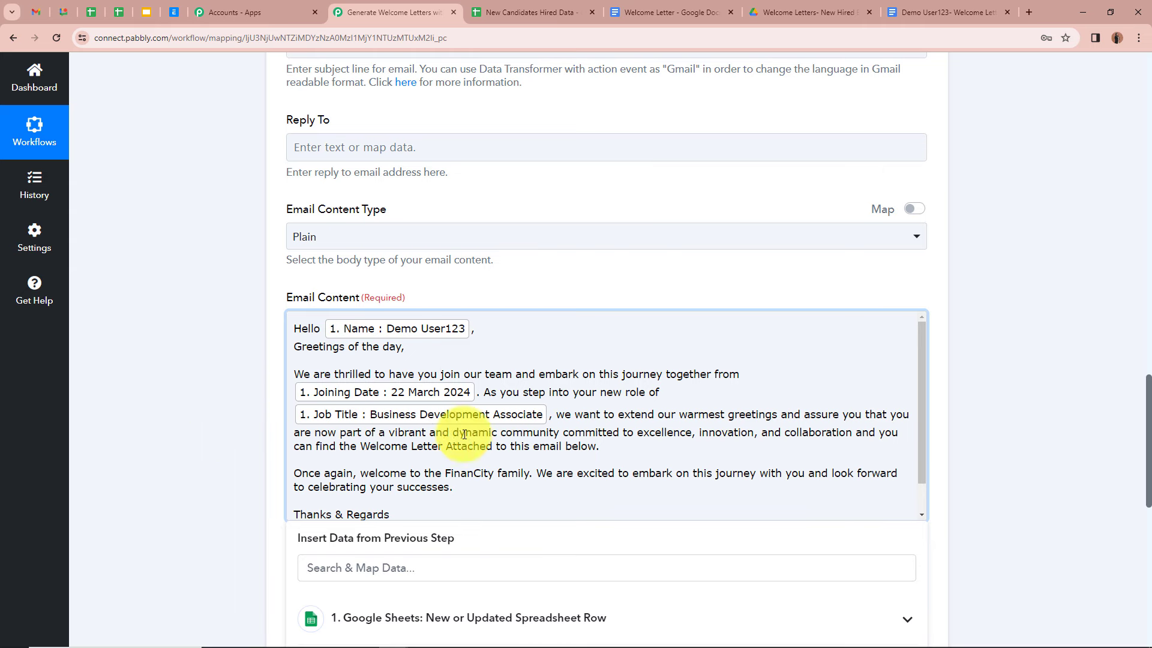
{"action": "scroll", "coordinate": [196, 308], "scroll_direction": "down", "scroll_amount": 1}
{"action": "left_click", "coordinate": [196, 310]}
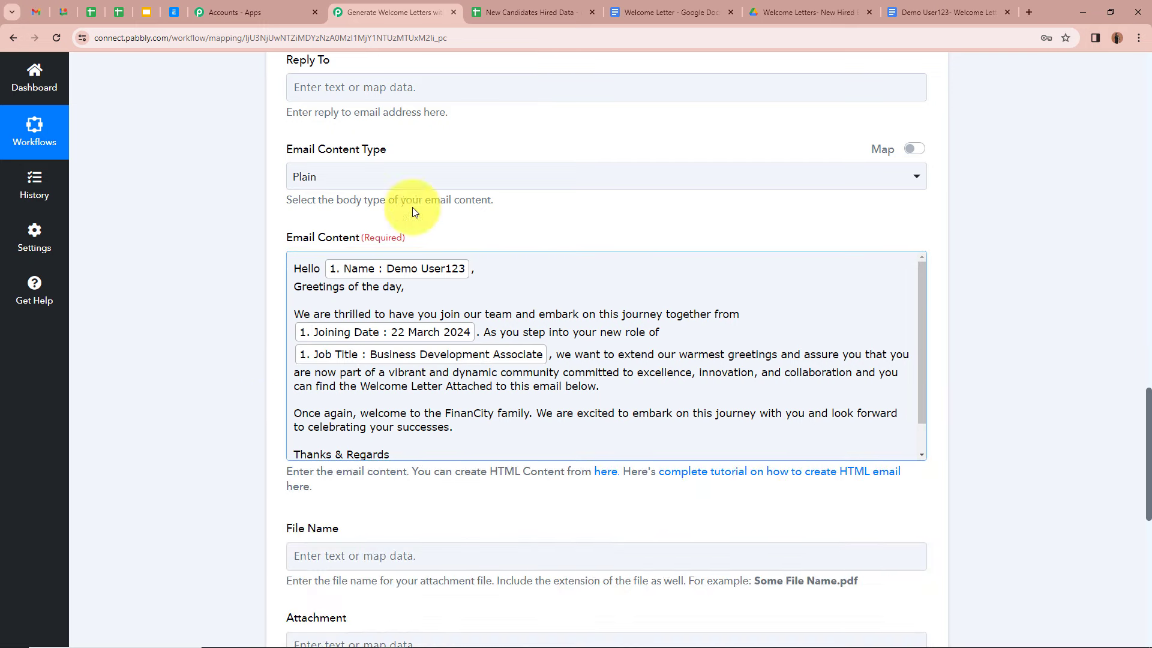
Step: Set File Name to 'Welcome Letter of' followed by the Google Sheets Name field
{"action": "scroll", "coordinate": [131, 254], "scroll_direction": "down", "scroll_amount": 2}
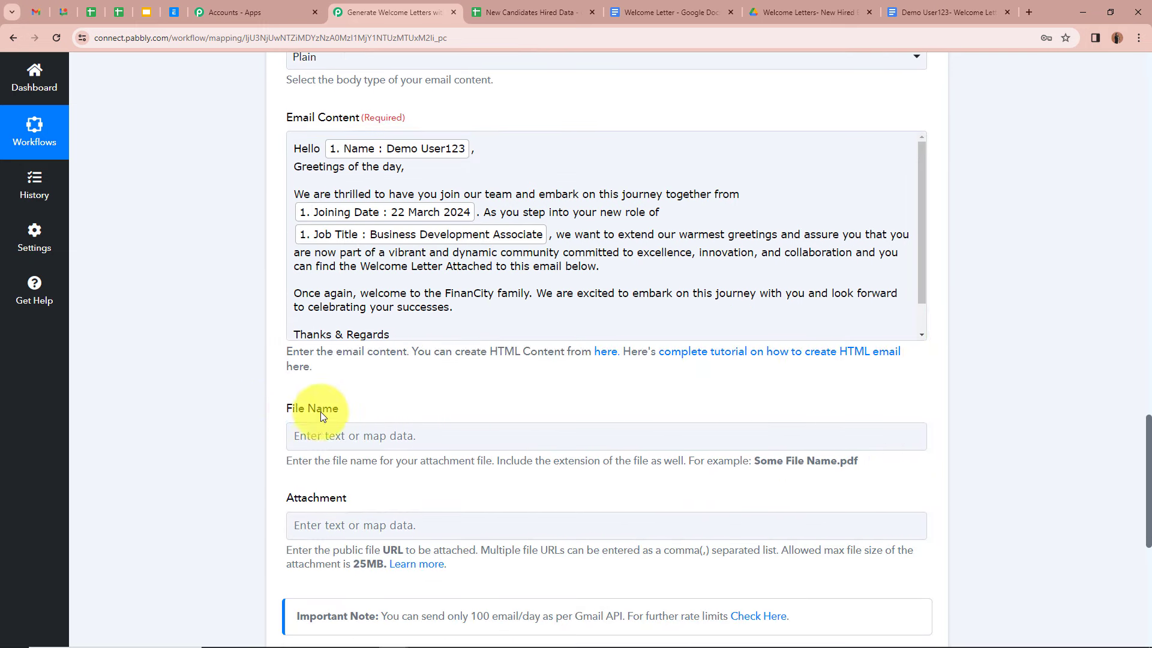
{"action": "scroll", "coordinate": [336, 412], "scroll_direction": "down", "scroll_amount": 1}
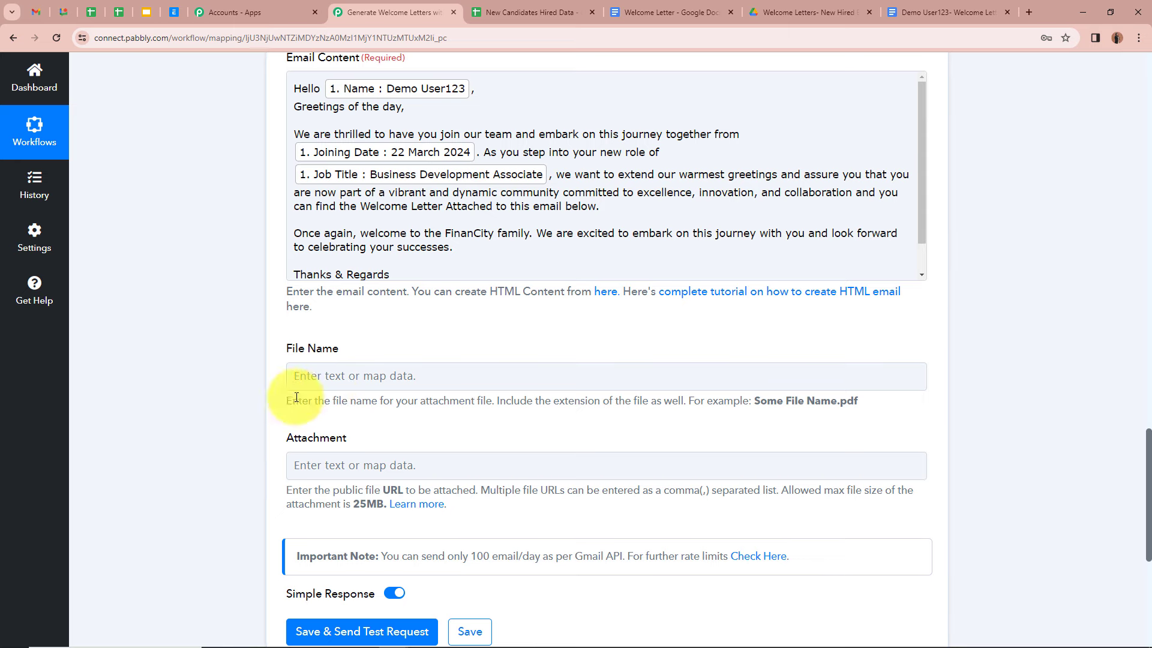
{"action": "left_click_drag", "start_coordinate": [324, 400], "coordinate": [492, 400]}
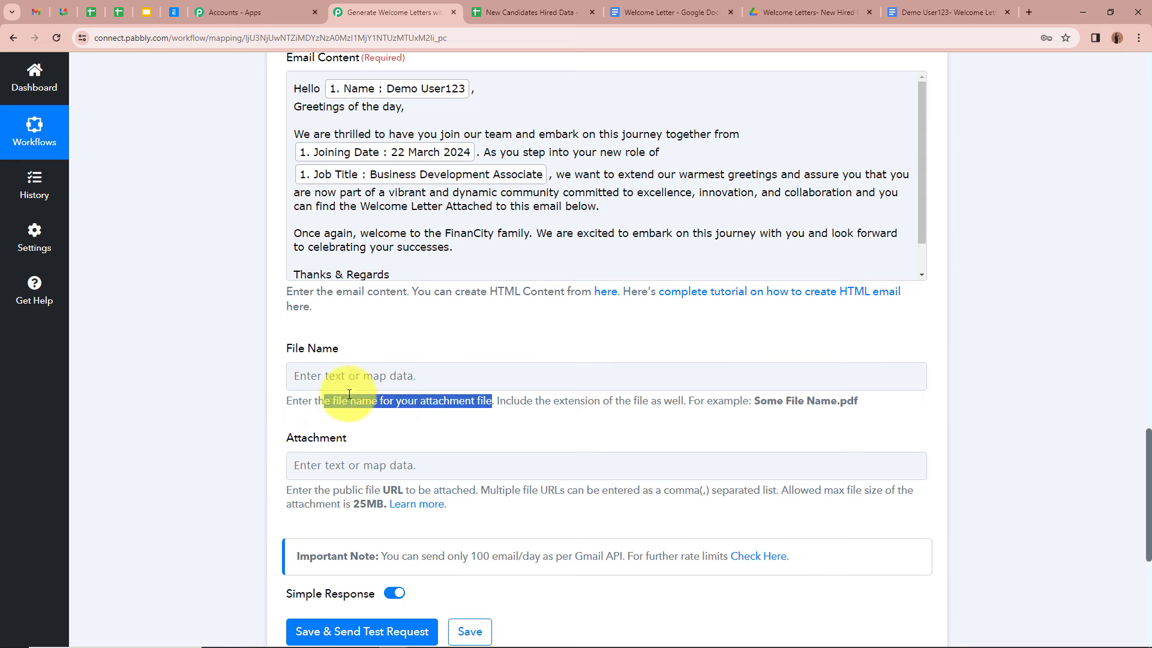
{"action": "left_click", "coordinate": [217, 354]}
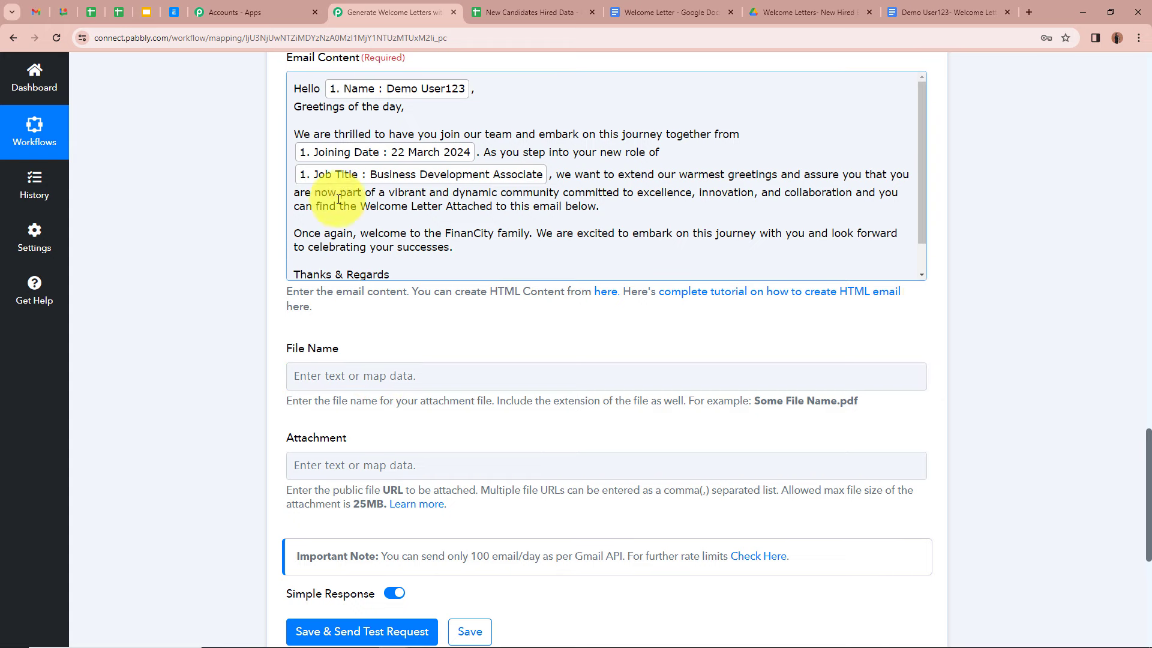
{"action": "left_click", "coordinate": [420, 380]}
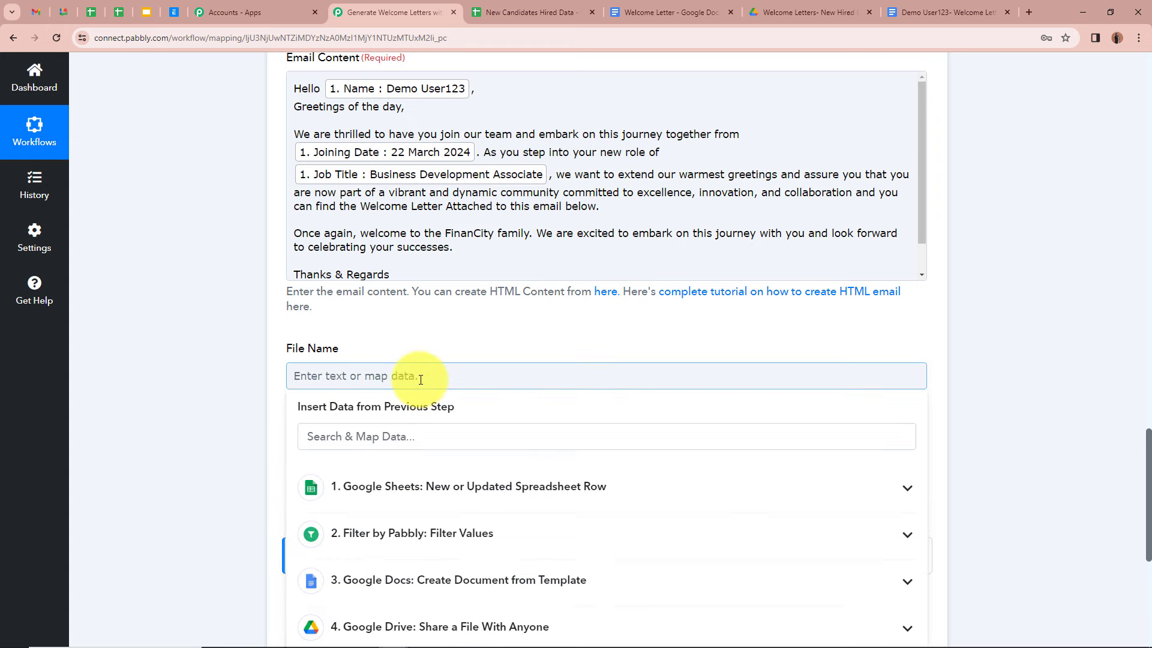
{"action": "type", "text": "Welcome Letter of"}
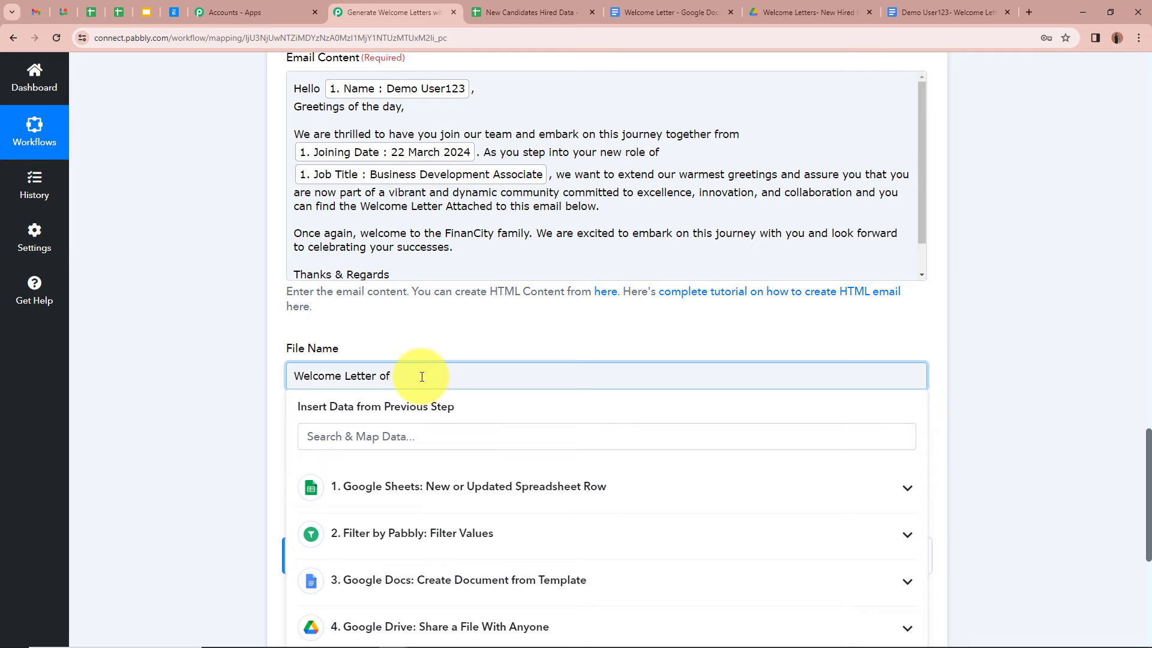
{"action": "scroll", "coordinate": [401, 355], "scroll_direction": "down", "scroll_amount": 2}
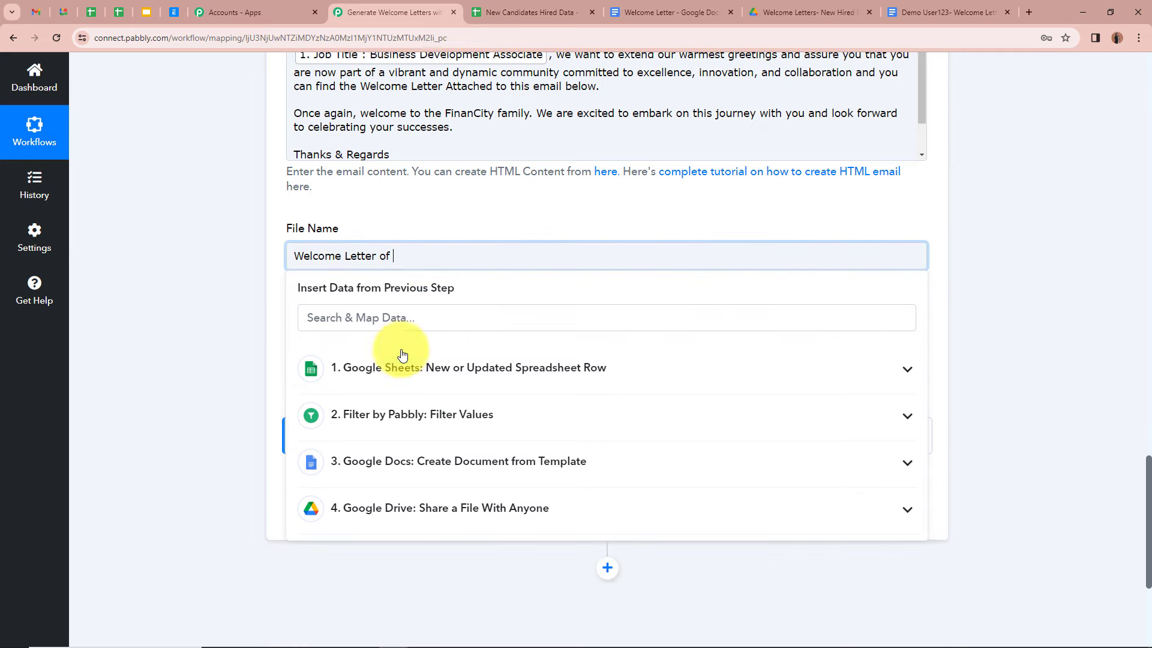
{"action": "left_click", "coordinate": [496, 373]}
{"action": "scroll", "coordinate": [459, 467], "scroll_direction": "down", "scroll_amount": 2}
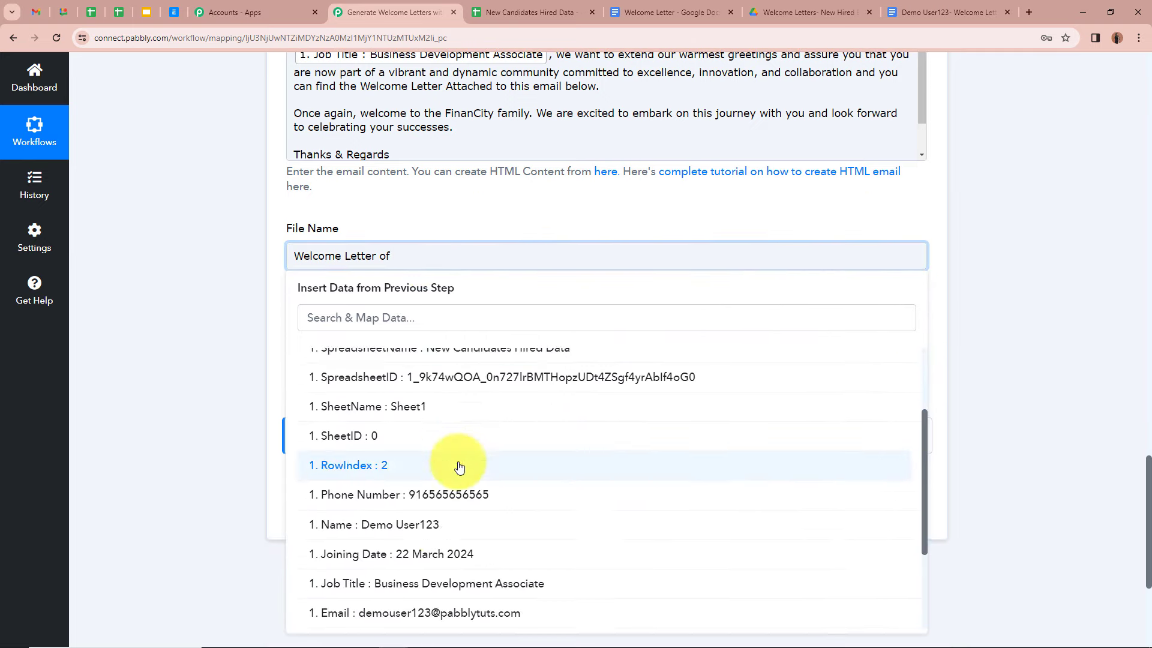
{"action": "left_click", "coordinate": [424, 524]}
{"action": "left_click", "coordinate": [186, 301]}
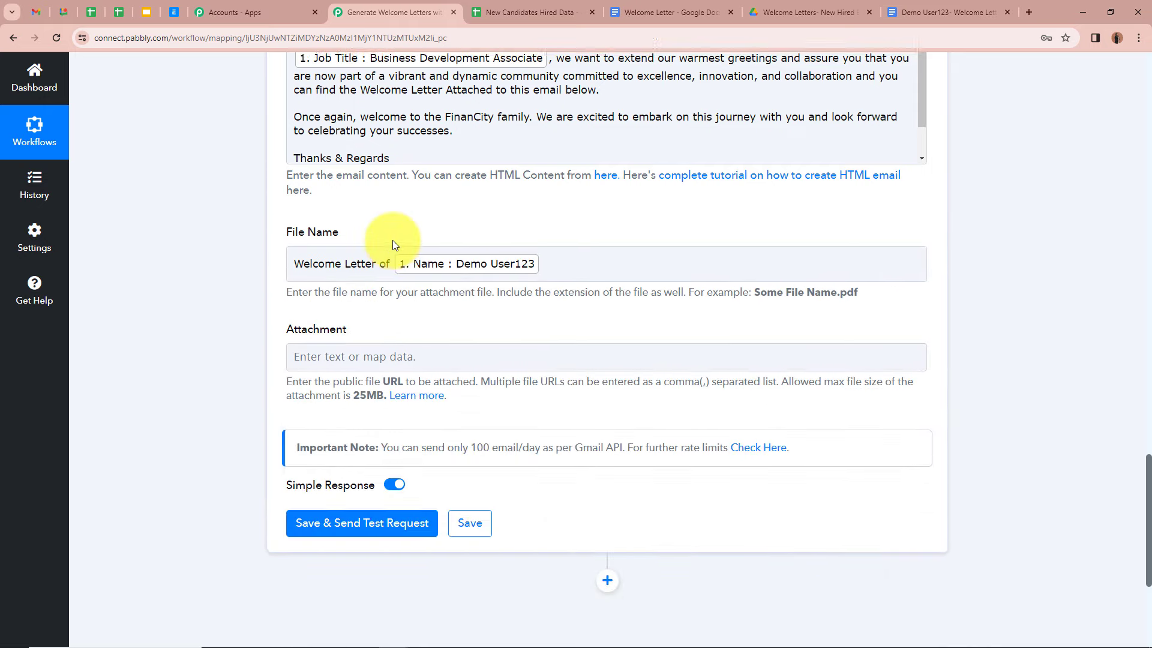
{"action": "scroll", "coordinate": [393, 240], "scroll_direction": "up", "scroll_amount": 2}
{"action": "scroll", "coordinate": [228, 223], "scroll_direction": "down", "scroll_amount": 3}
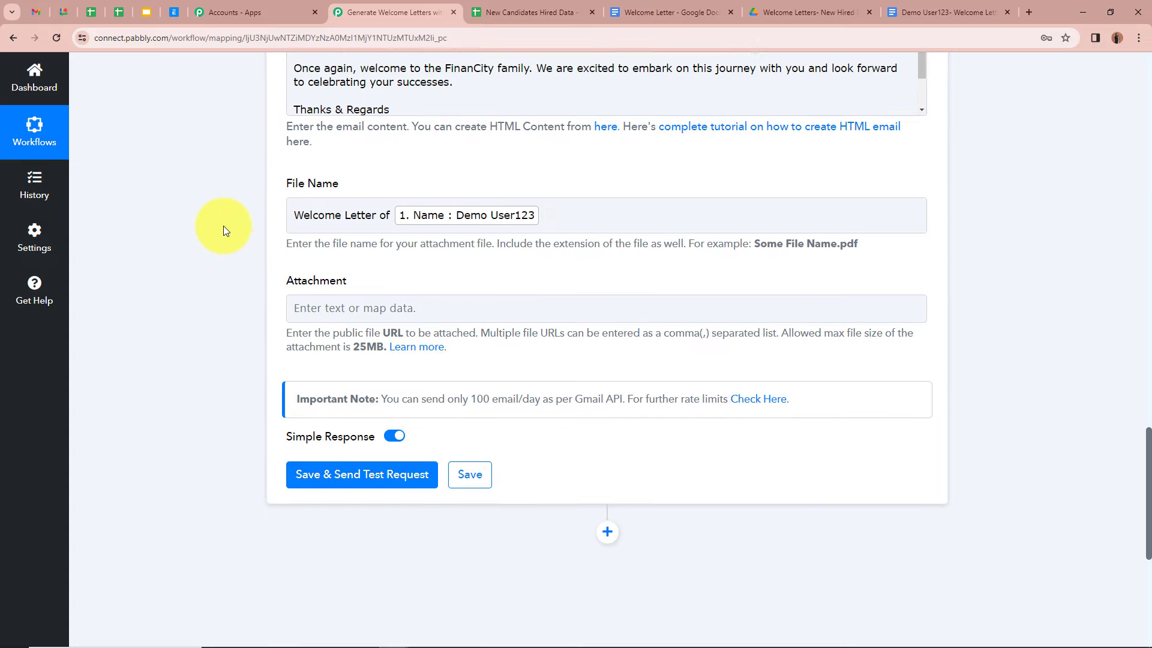
{"action": "left_click", "coordinate": [287, 199]}
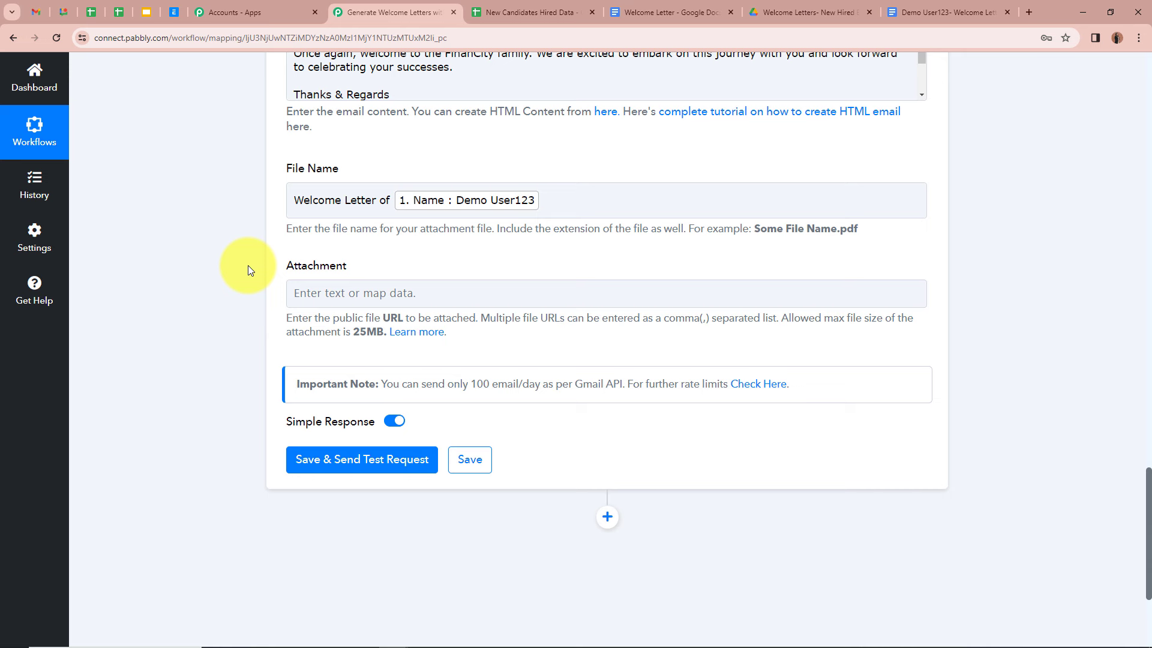
Step: Map the Google Drive step's Res2 ExportLinks Application/pdf link into the Attachment field
{"action": "left_click", "coordinate": [332, 293]}
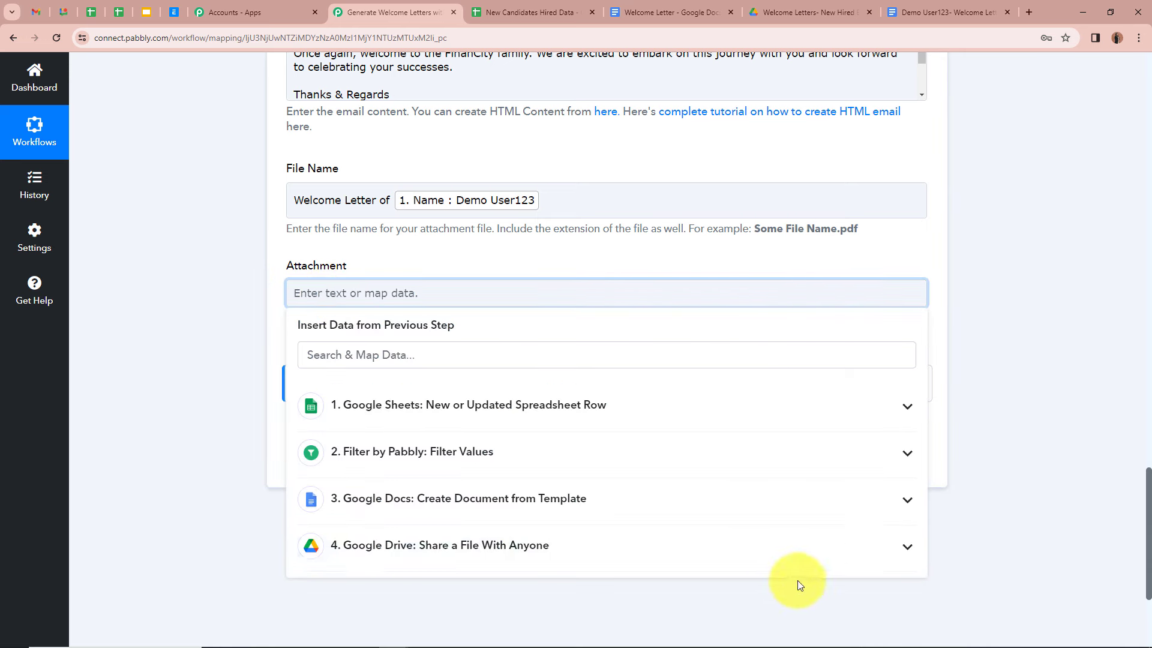
{"action": "left_click", "coordinate": [907, 546]}
{"action": "scroll", "coordinate": [660, 564], "scroll_direction": "down", "scroll_amount": 10}
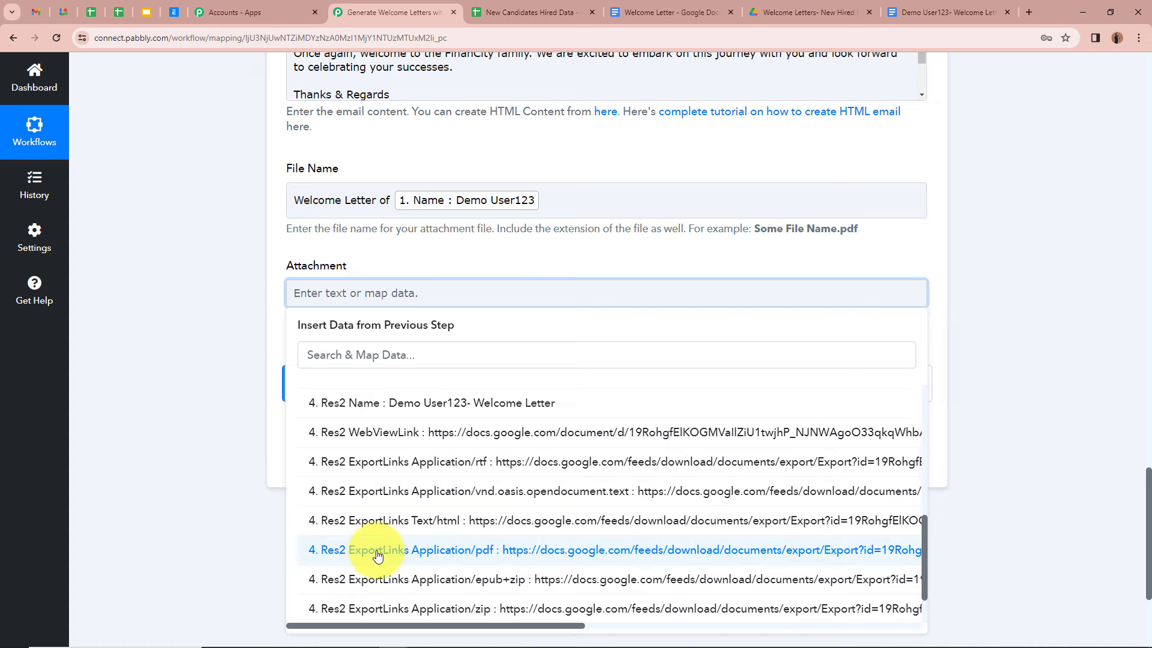
{"action": "left_click", "coordinate": [612, 556]}
{"action": "left_click", "coordinate": [164, 233]}
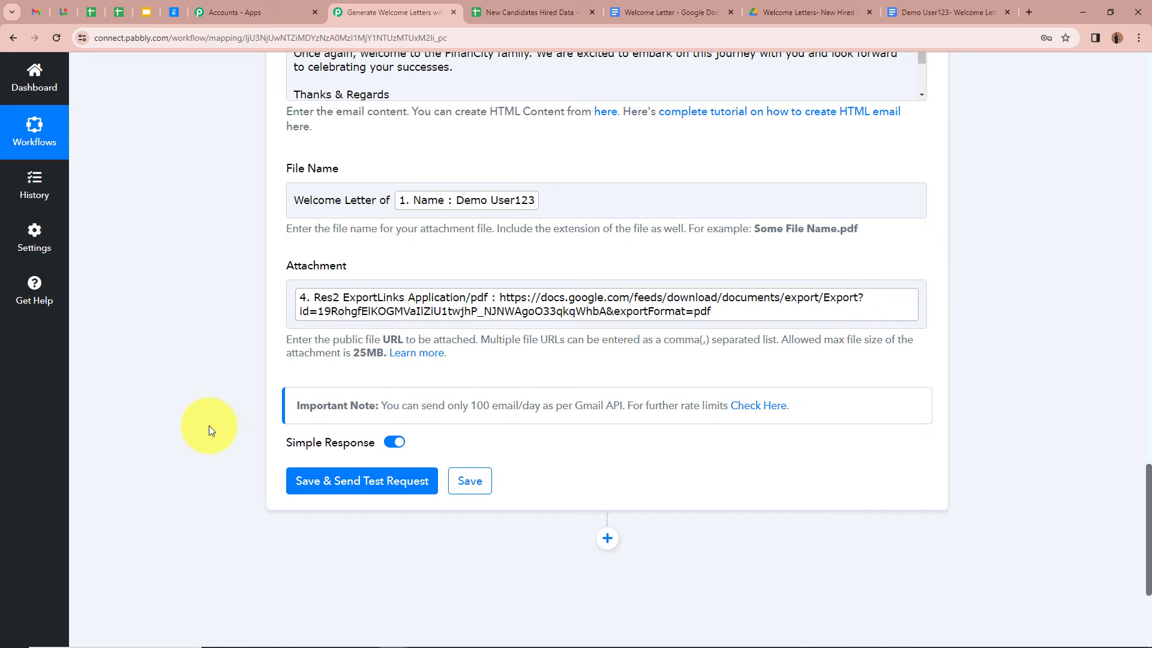
Step: Save and send a test email, confirm the response status is 'sent', then collapse the Gmail step
{"action": "left_click", "coordinate": [386, 485]}
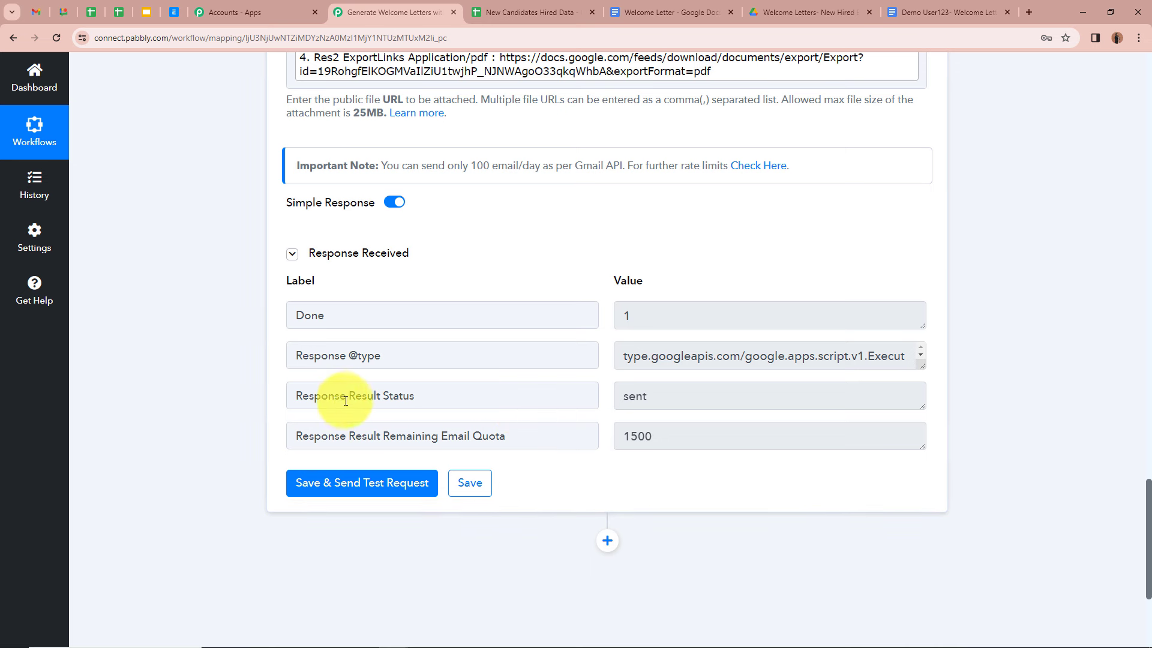
{"action": "double_click", "coordinate": [626, 394]}
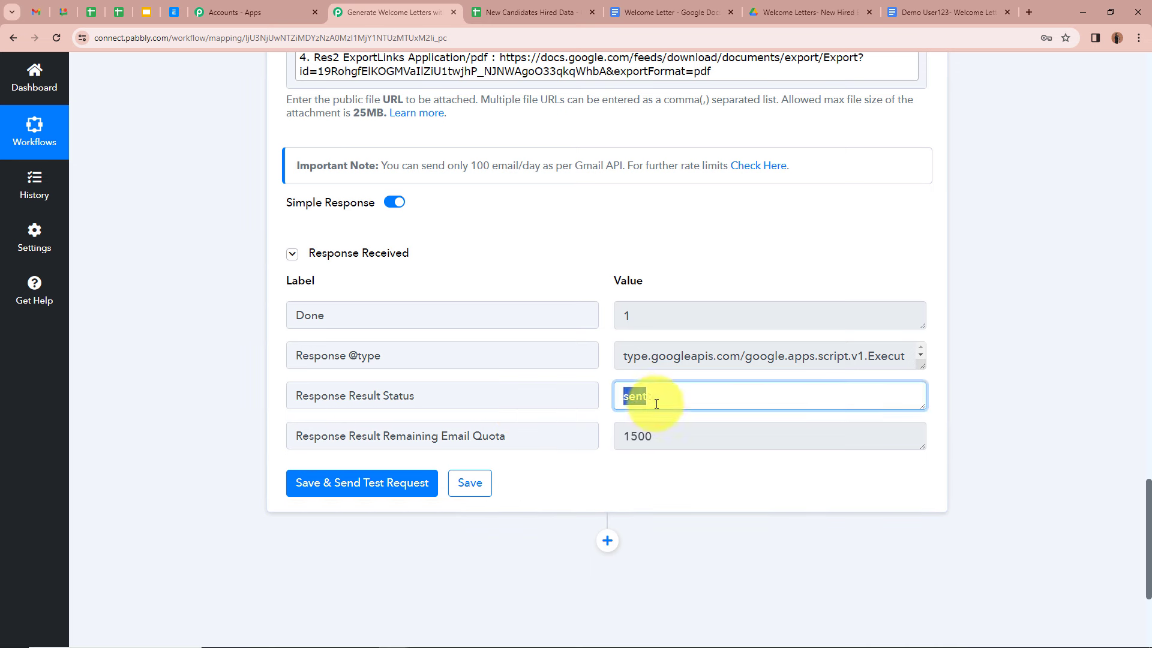
{"action": "left_click", "coordinate": [207, 315]}
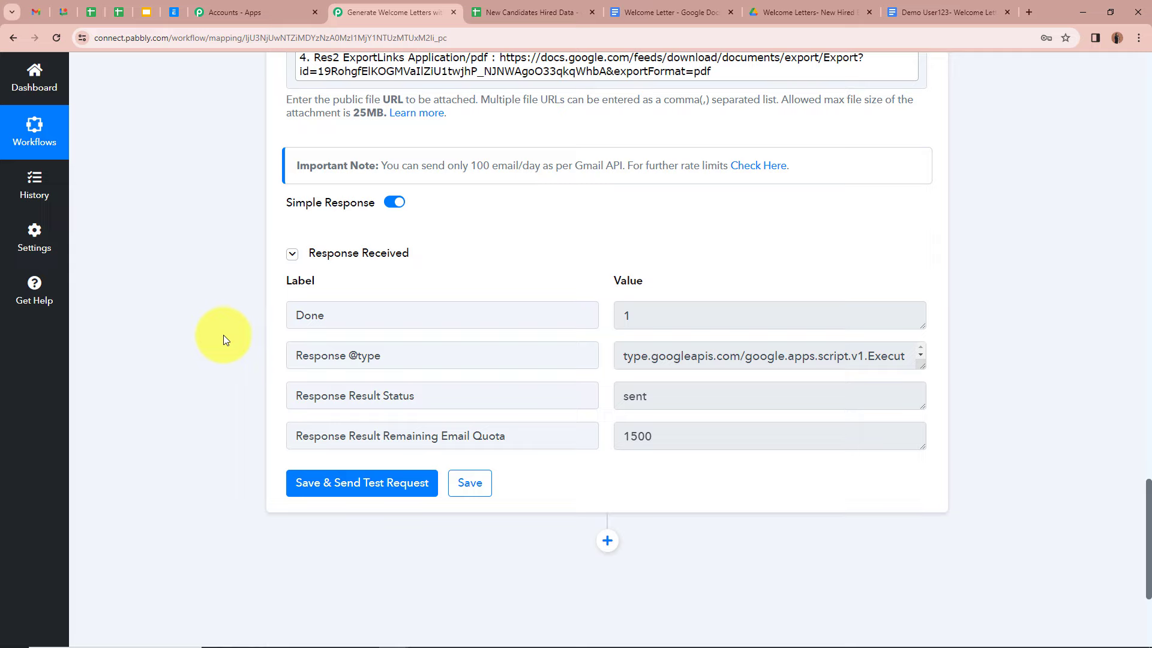
{"action": "scroll", "coordinate": [224, 333], "scroll_direction": "up", "scroll_amount": 15}
{"action": "scroll", "coordinate": [225, 333], "scroll_direction": "up", "scroll_amount": 5}
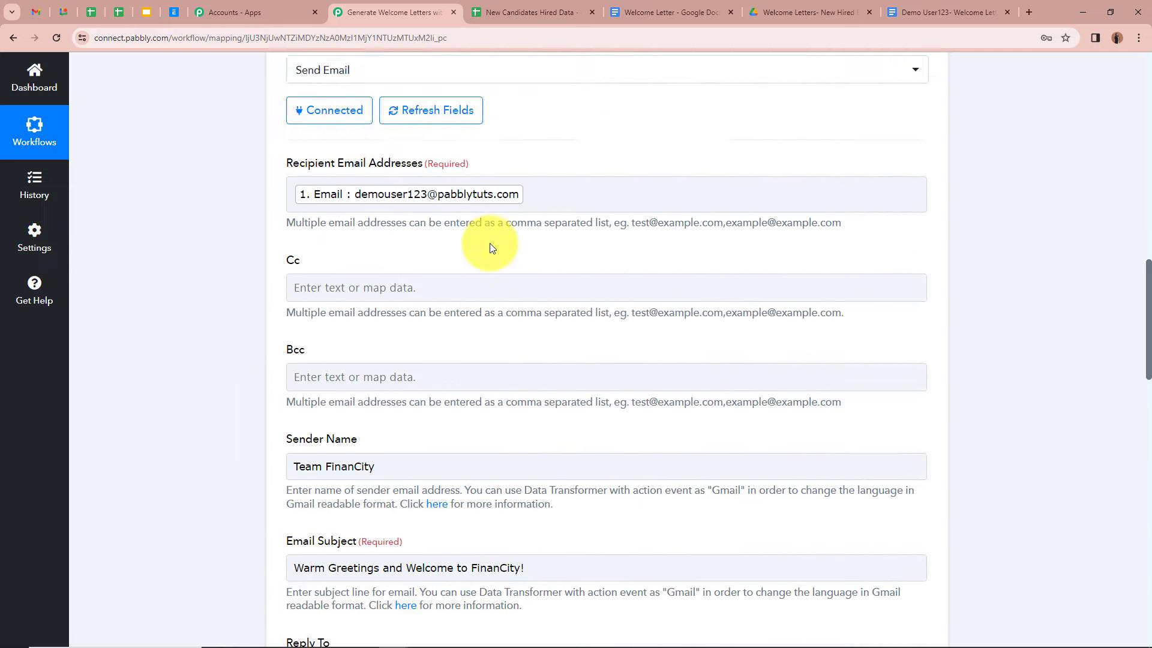
{"action": "scroll", "coordinate": [884, 179], "scroll_direction": "up", "scroll_amount": 2}
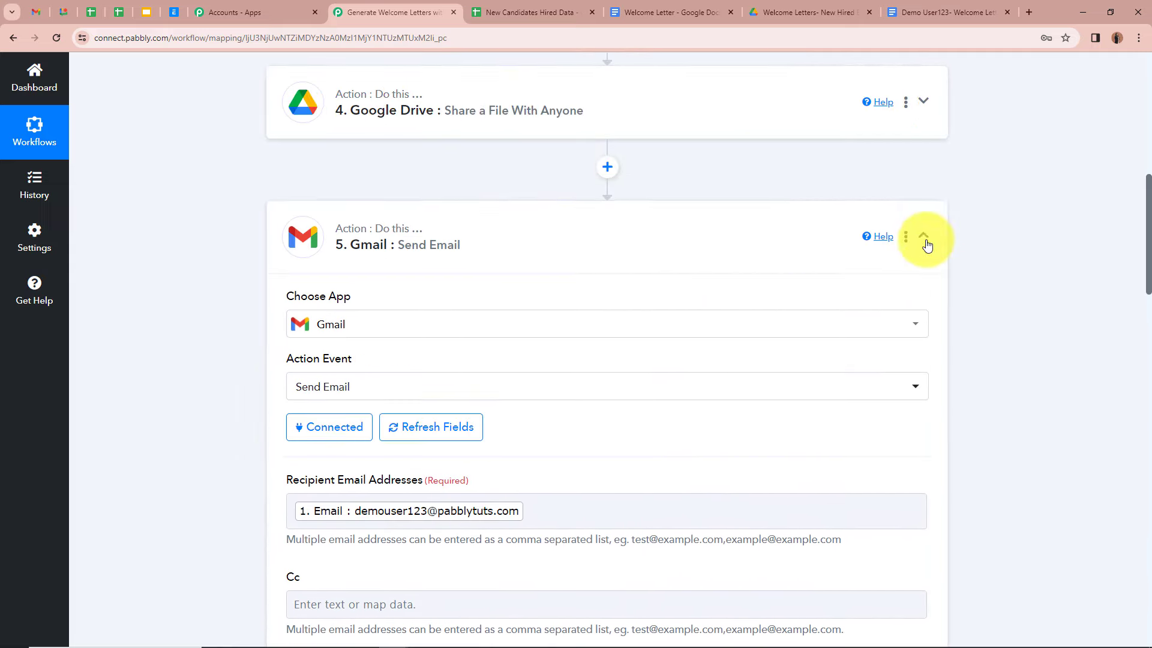
{"action": "left_click", "coordinate": [924, 236]}
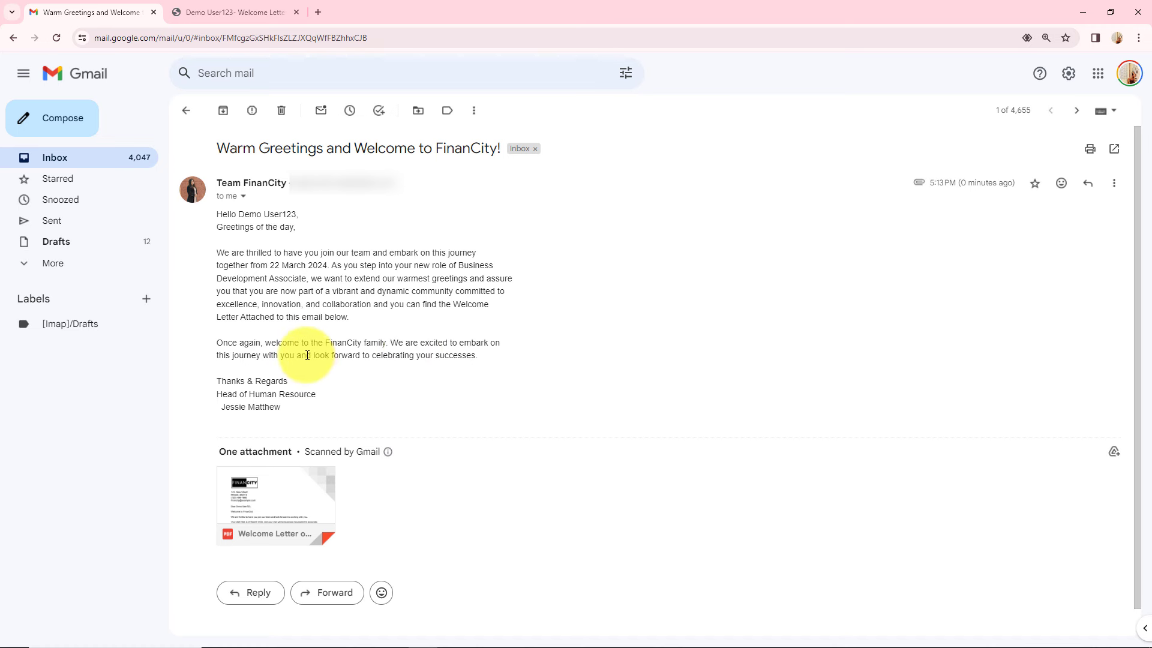
Step: Scroll the received FinanCity welcome email down to its attached 'Welcome Letter of' PDF
{"action": "scroll", "coordinate": [304, 353], "scroll_direction": "down", "scroll_amount": 1}
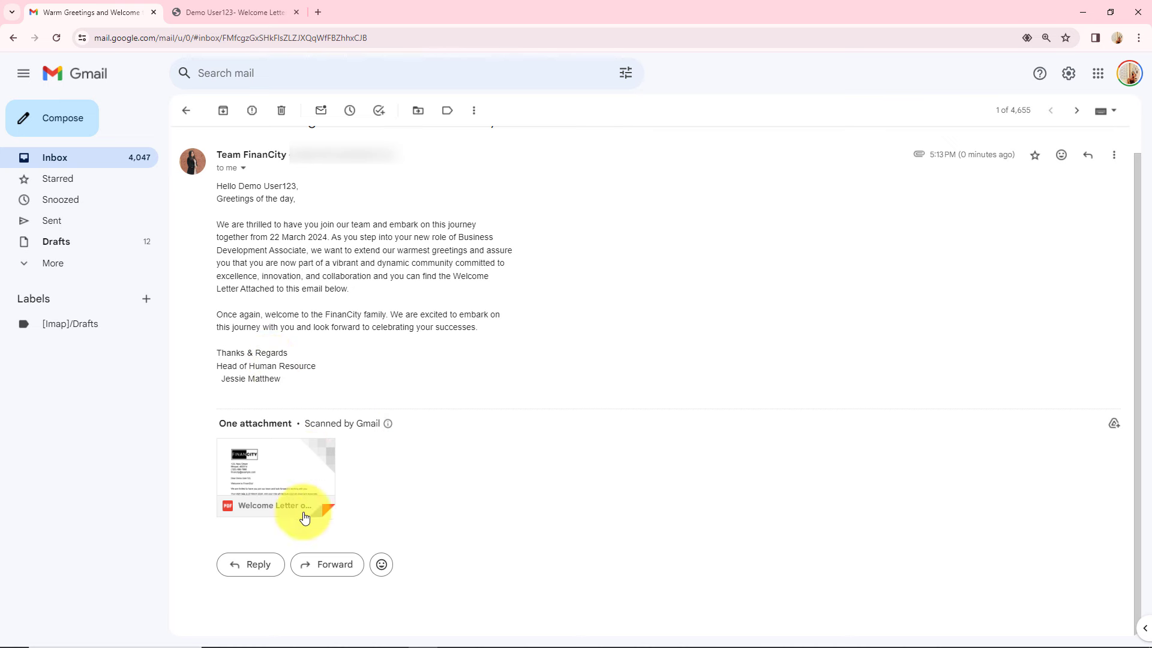
{"action": "mouse_move", "coordinate": [309, 465]}
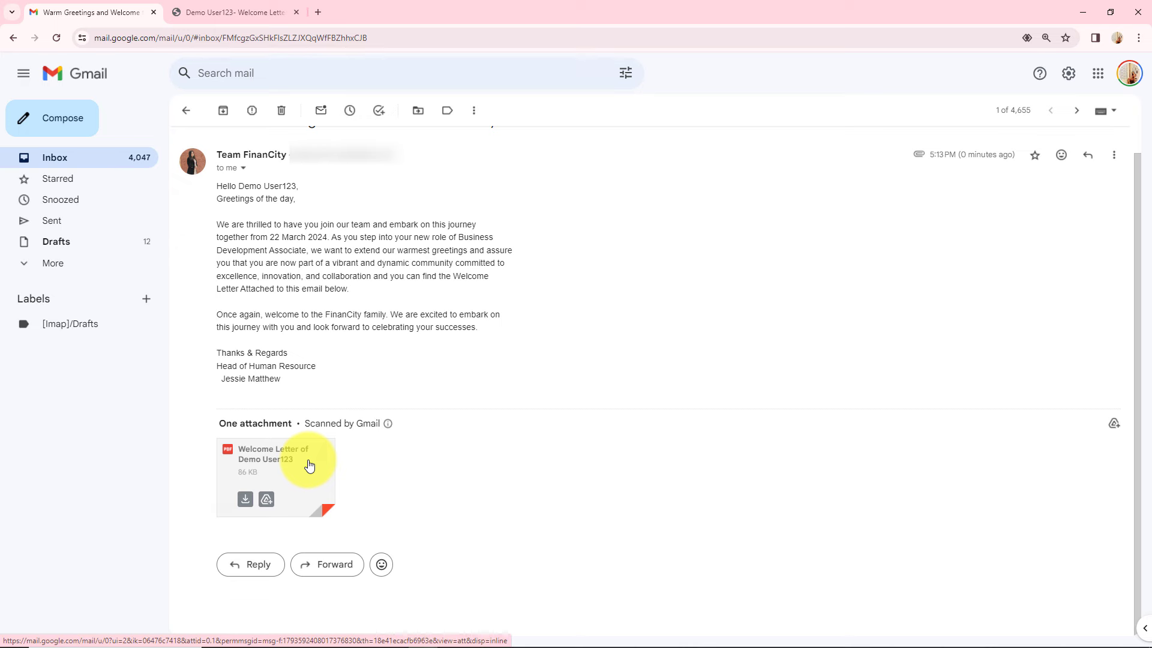
Step: Preview the PDF and verify the candidate's name, 22 March 2024 start date and Business Development Associate role
{"action": "left_click", "coordinate": [309, 465]}
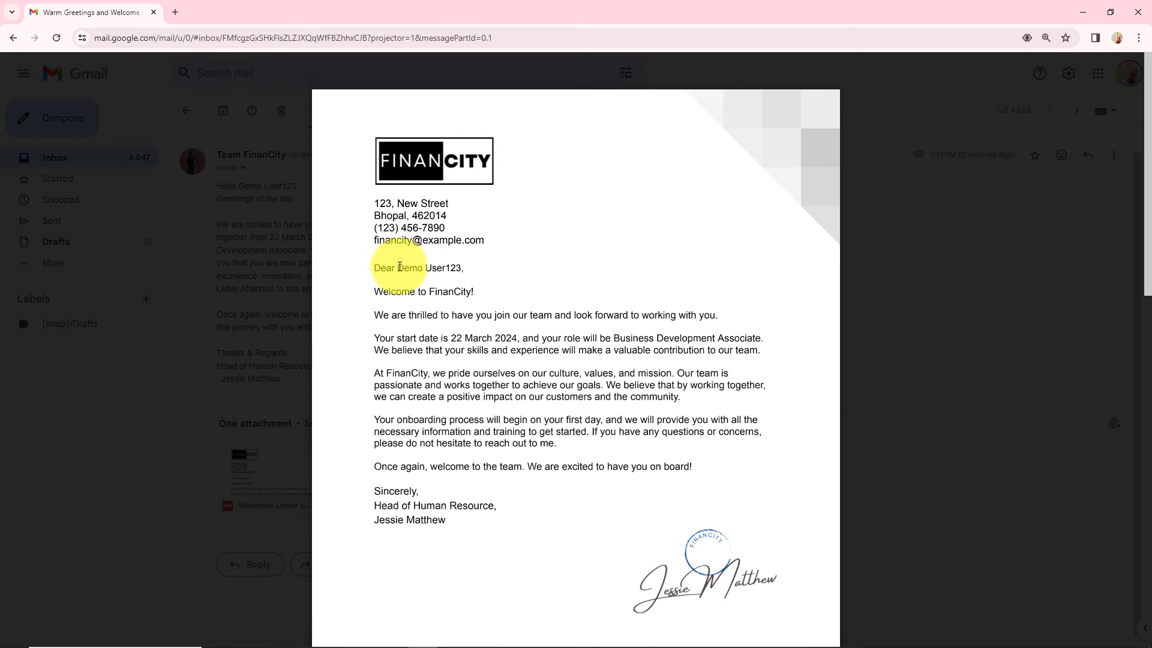
{"action": "left_click_drag", "start_coordinate": [399, 267], "coordinate": [480, 265]}
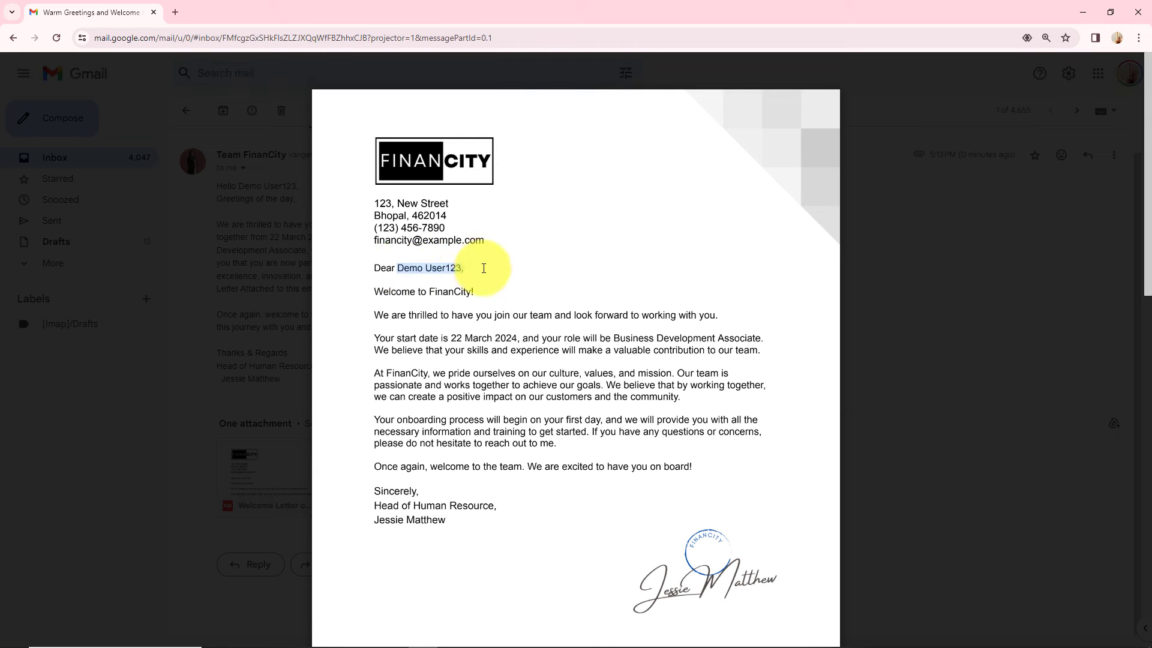
{"action": "left_click_drag", "start_coordinate": [449, 339], "coordinate": [520, 339]}
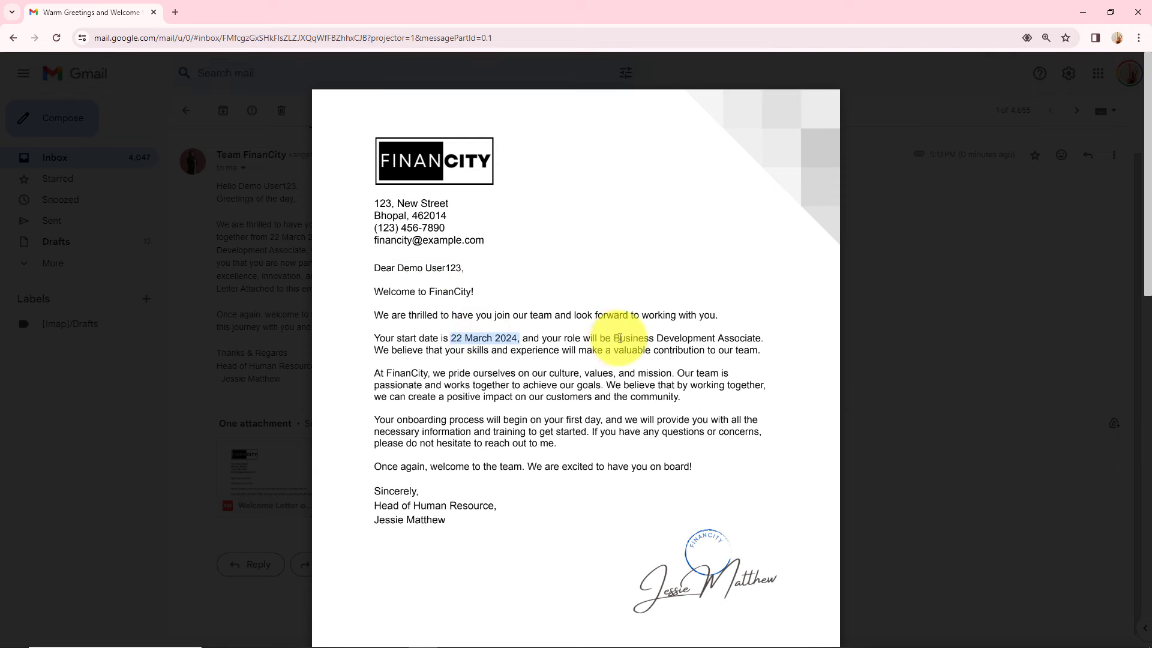
{"action": "left_click_drag", "start_coordinate": [613, 339], "coordinate": [767, 339]}
{"action": "left_click", "coordinate": [796, 394]}
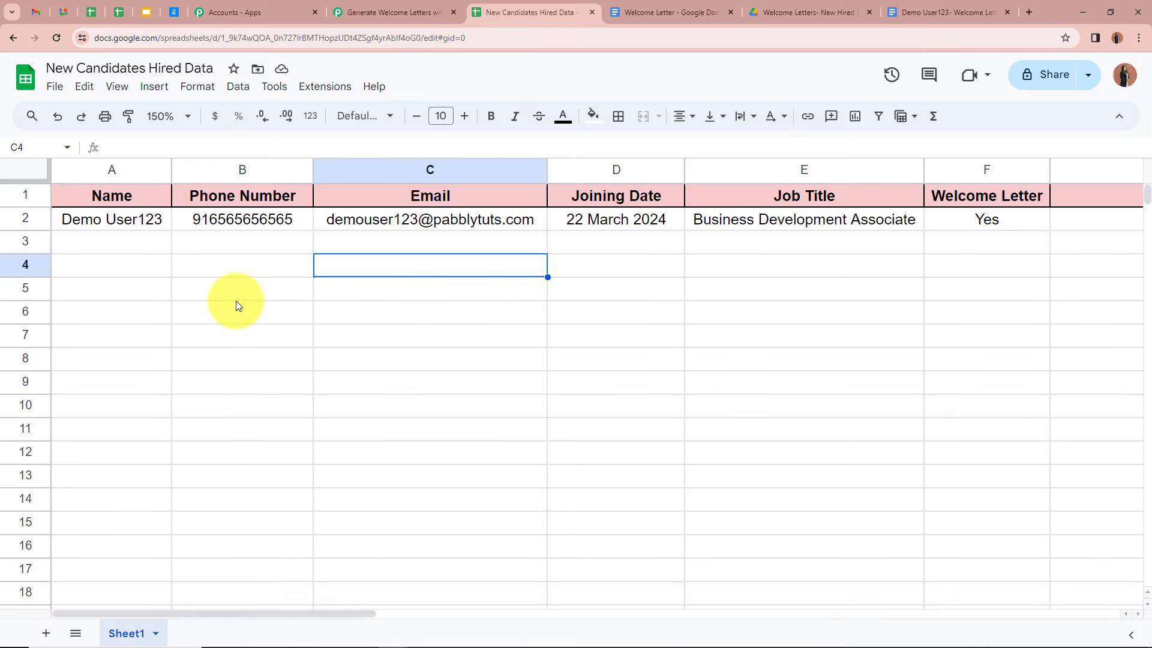
Step: Check row 3's cells: name, phone, email, 15 April 2024, Sales Manager and Welcome Letter Yes
{"action": "left_click", "coordinate": [115, 247]}
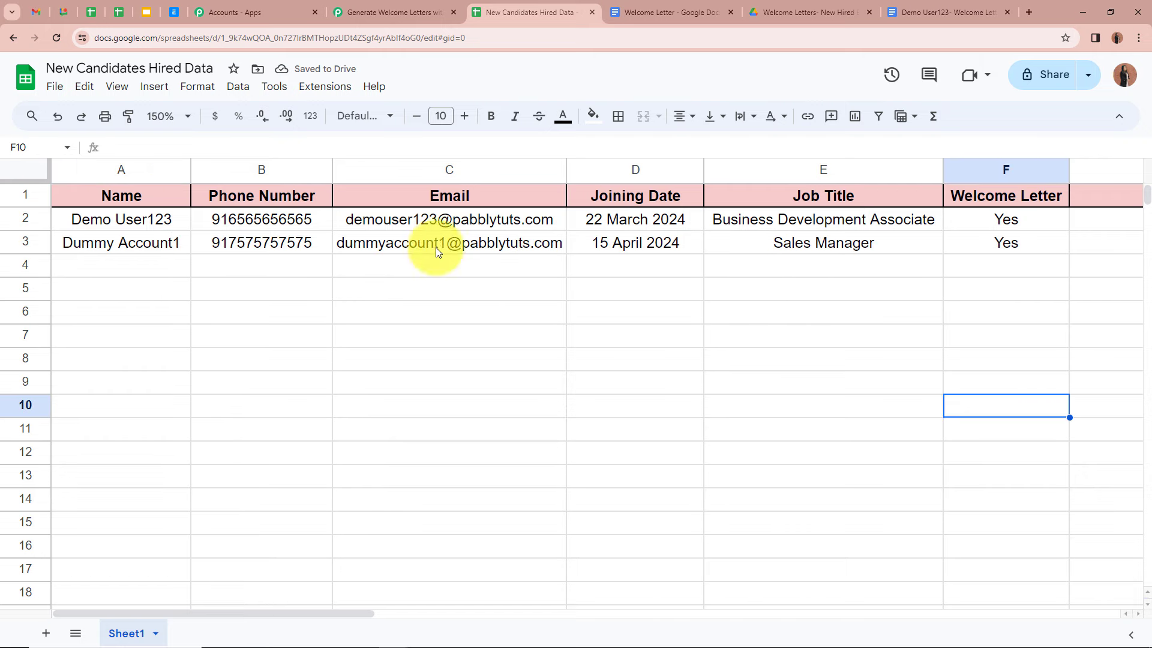
{"action": "left_click", "coordinate": [134, 245]}
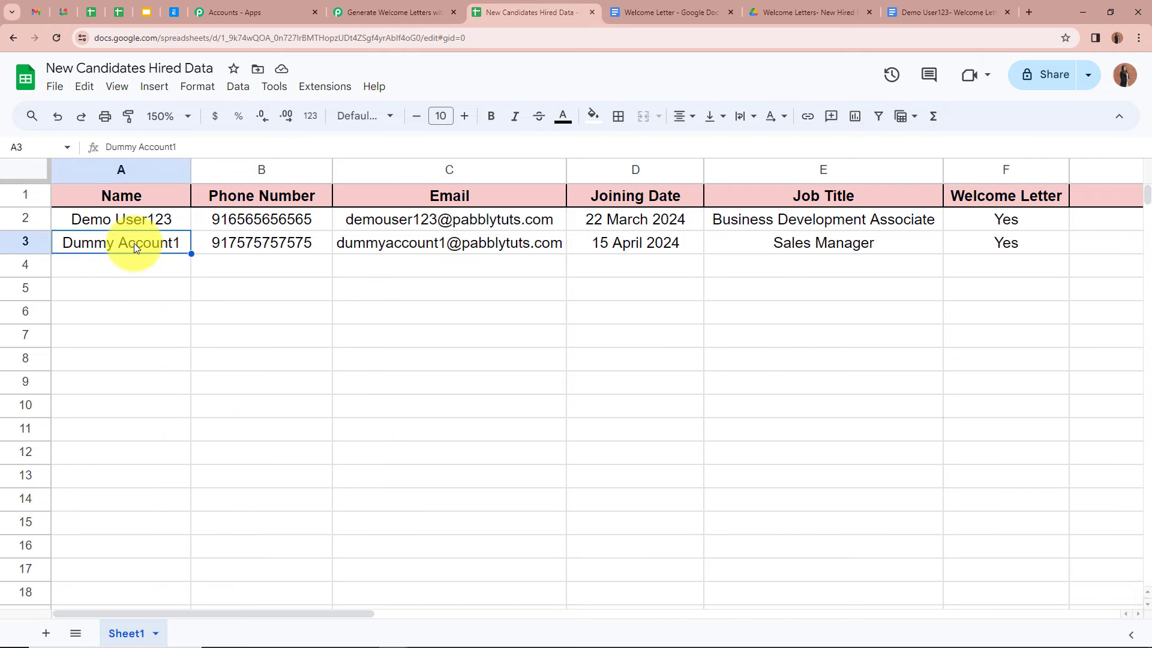
{"action": "left_click", "coordinate": [262, 242]}
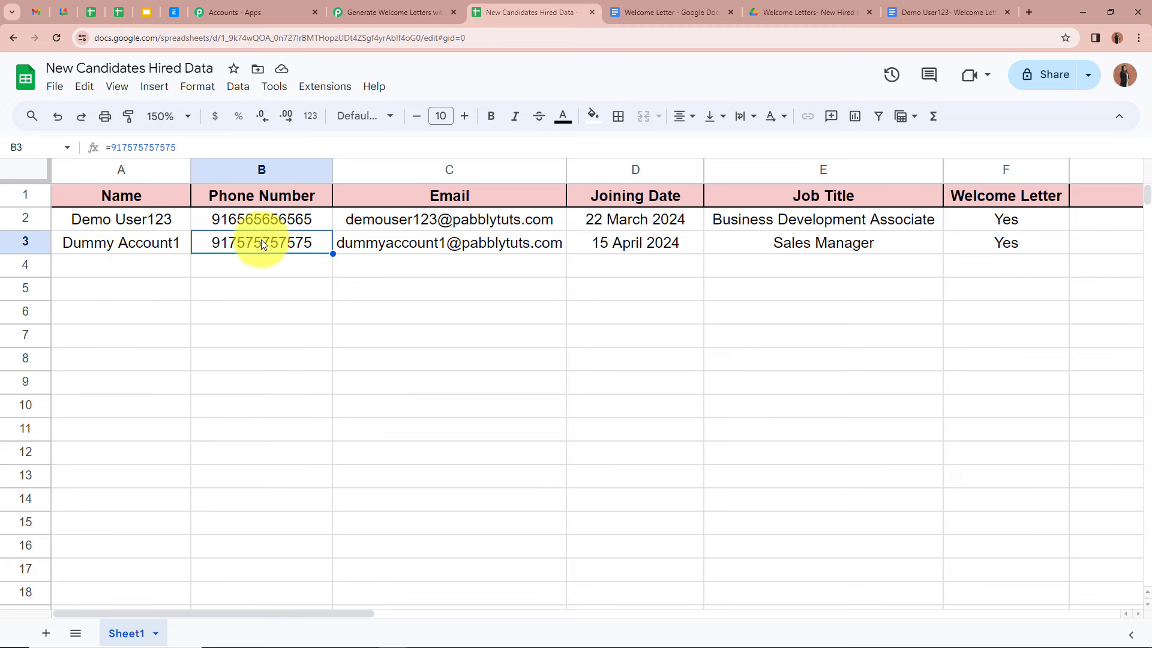
{"action": "left_click", "coordinate": [420, 264]}
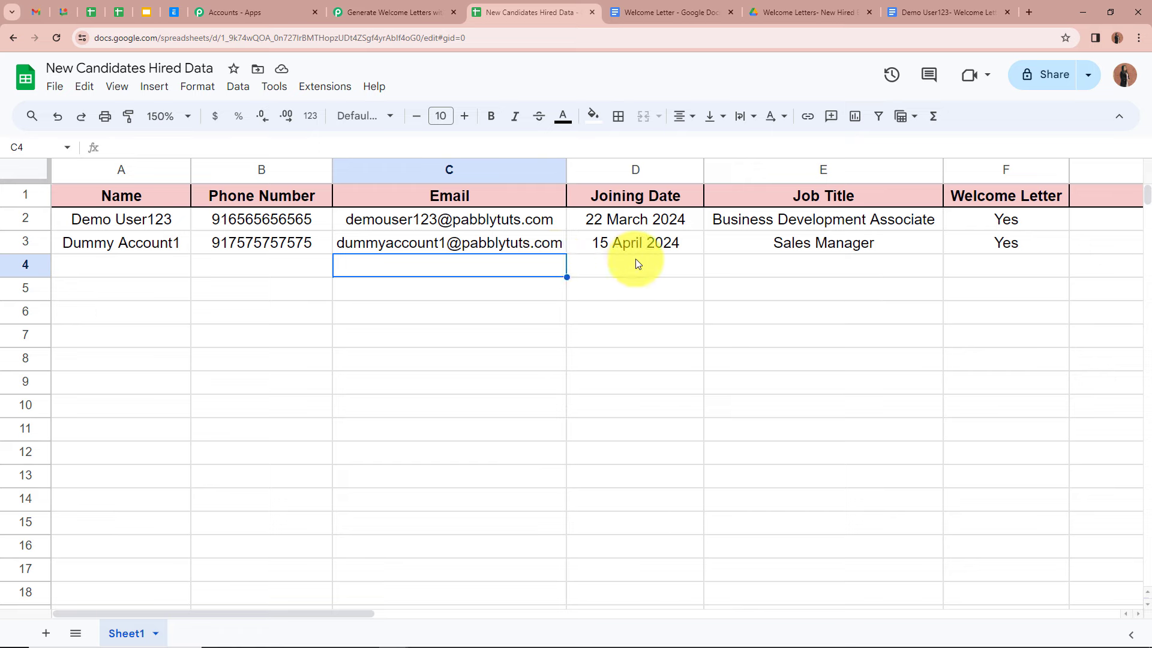
{"action": "left_click", "coordinate": [636, 243]}
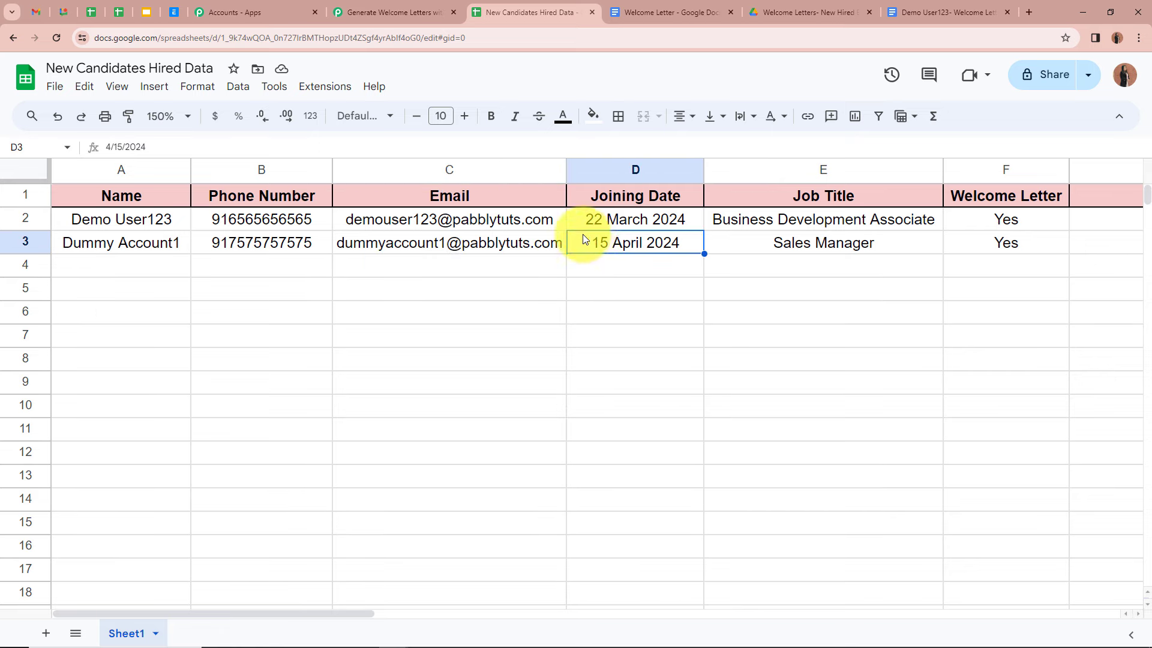
{"action": "left_click", "coordinate": [863, 249]}
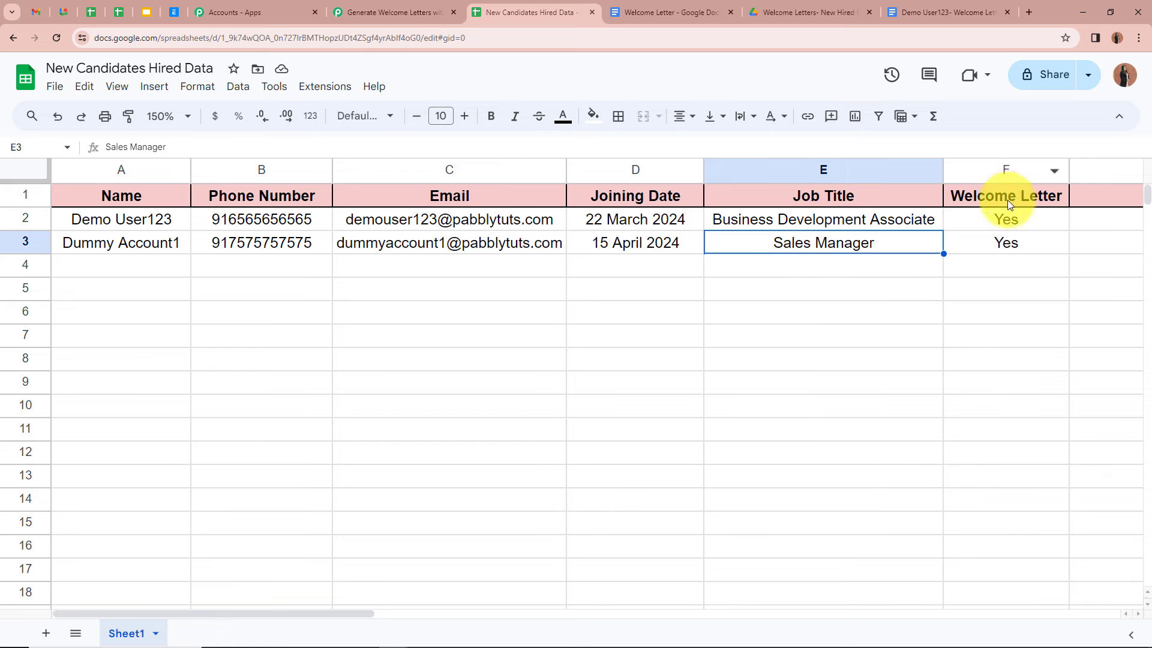
{"action": "left_click", "coordinate": [1052, 246]}
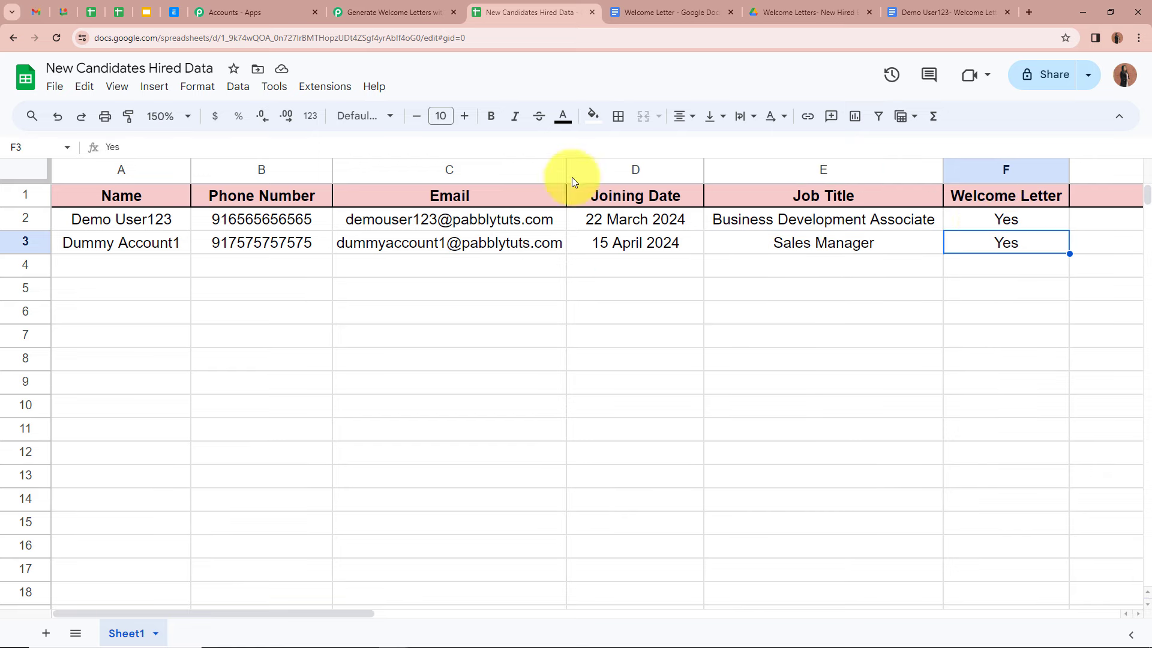
{"action": "left_click", "coordinate": [625, 290]}
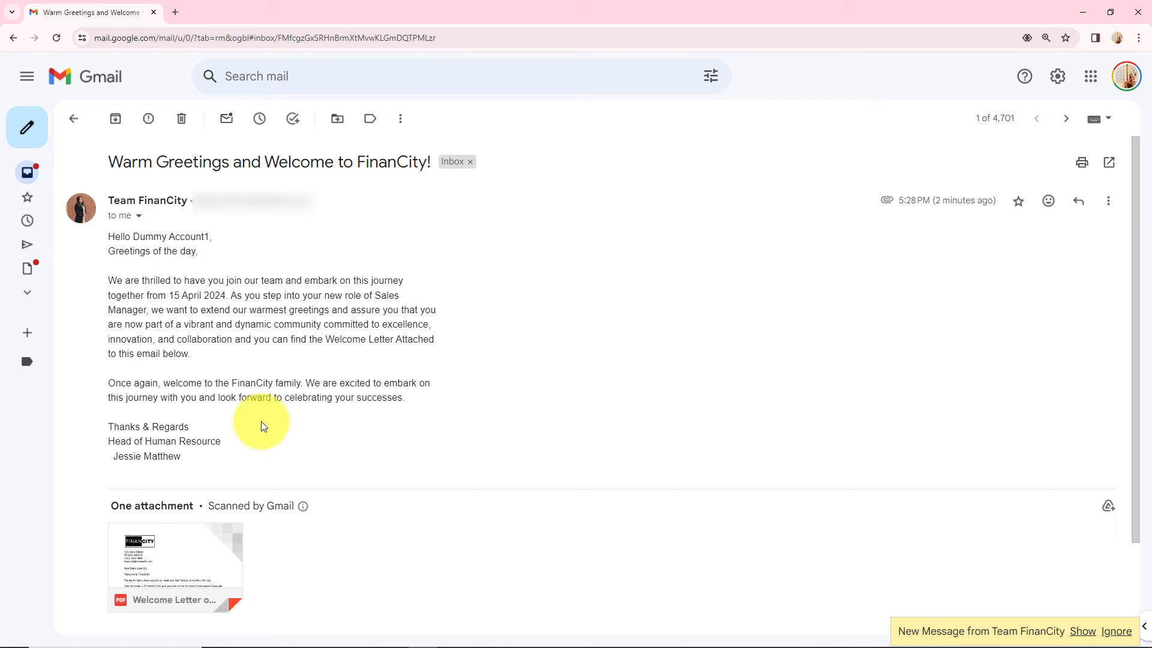
Step: Verify the new email body shows the 15 April 2024 start date and Sales Manager role
{"action": "left_click_drag", "start_coordinate": [169, 295], "coordinate": [236, 296]}
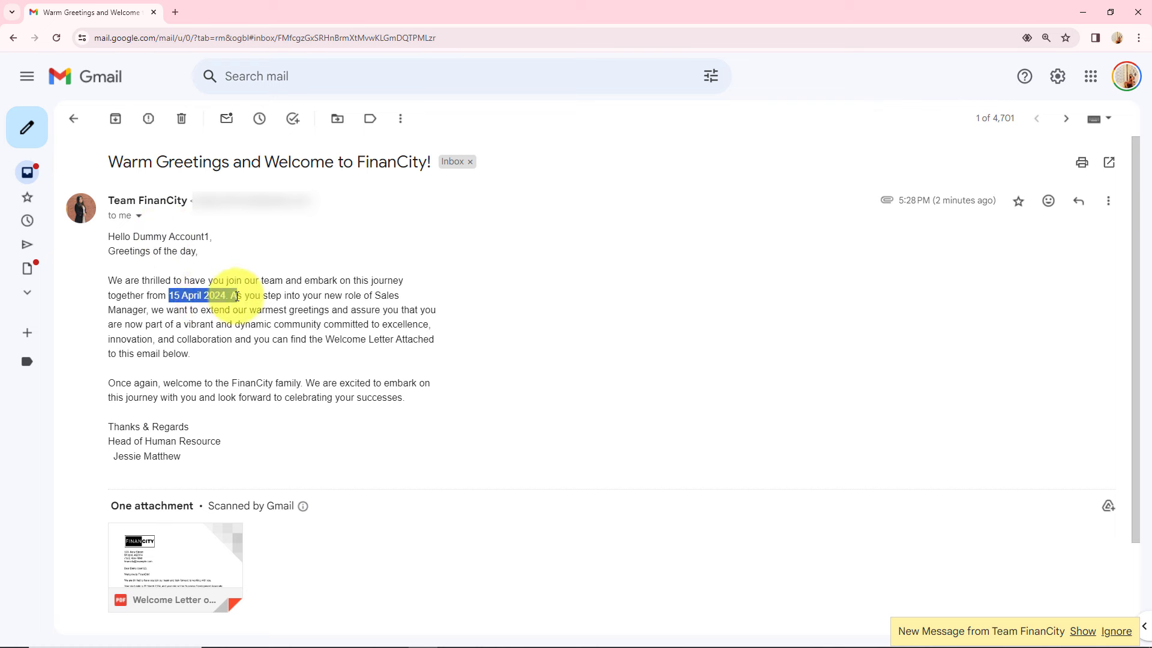
{"action": "left_click_drag", "start_coordinate": [375, 296], "coordinate": [150, 313]}
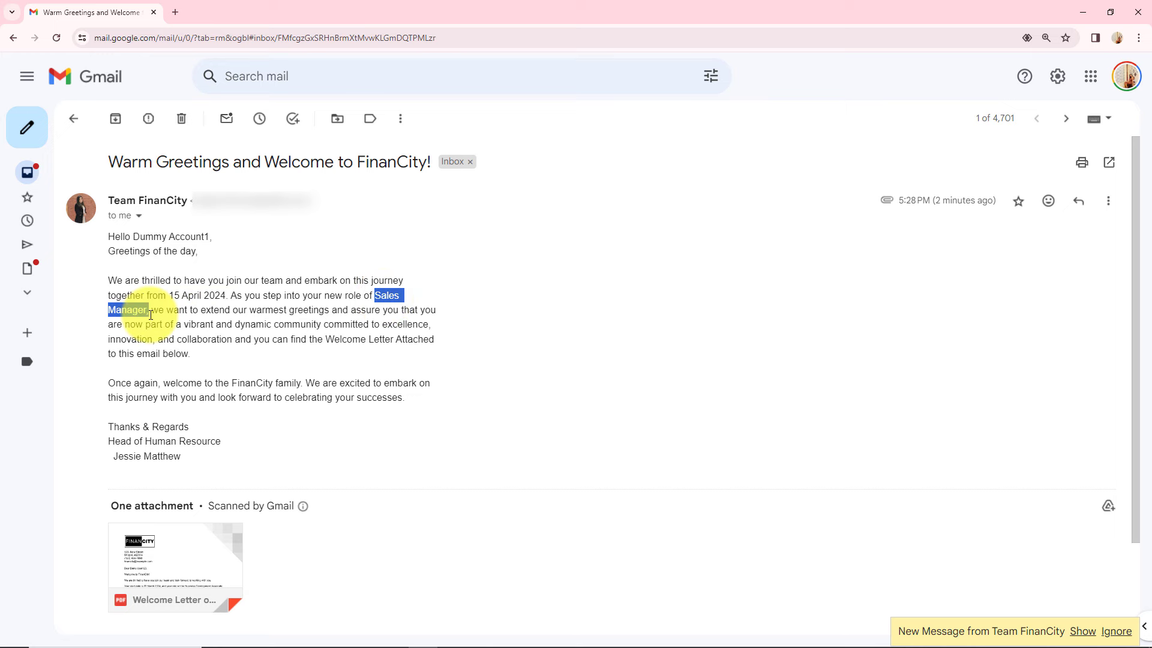
{"action": "scroll", "coordinate": [391, 360], "scroll_direction": "down", "scroll_amount": 2}
{"action": "left_click", "coordinate": [394, 364]}
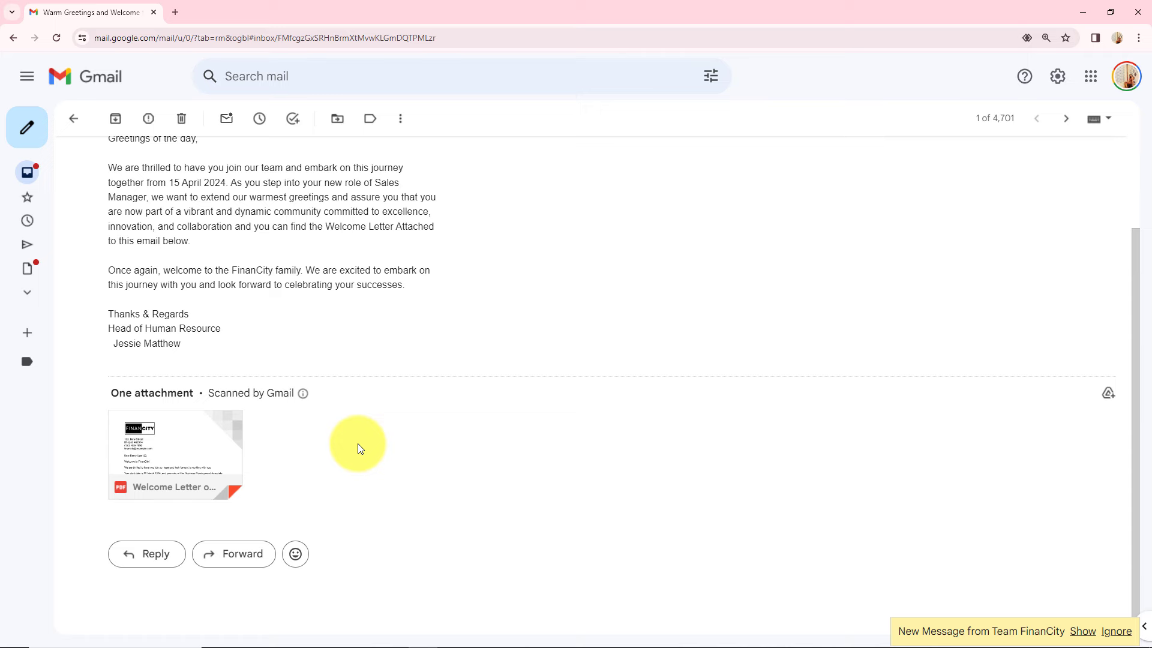
{"action": "scroll", "coordinate": [185, 440], "scroll_direction": "down", "scroll_amount": 1}
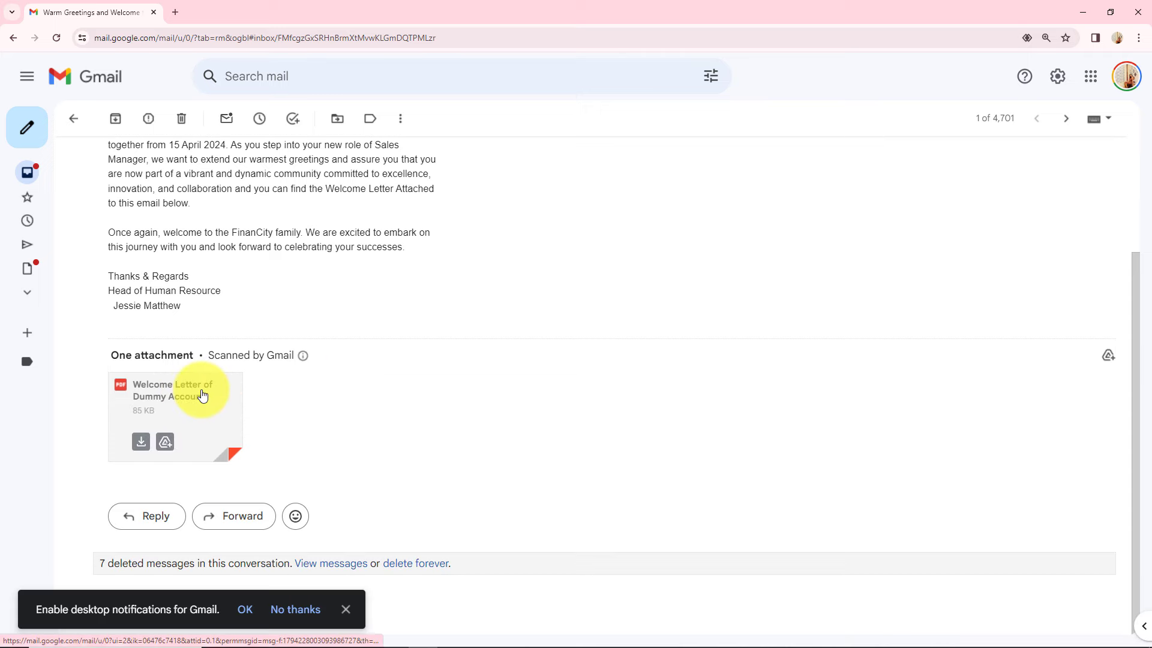
Step: Open the PDF, verify the name, 15 April 2024 date and Sales Manager role, then return to Pabbly Connect
{"action": "left_click", "coordinate": [201, 396]}
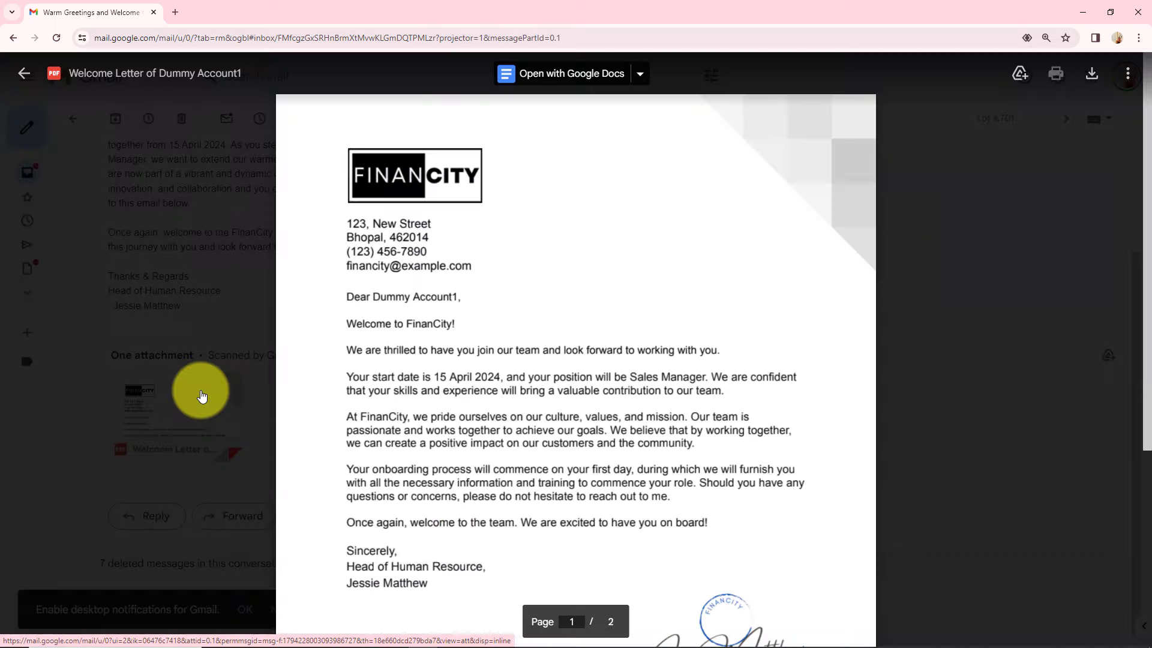
{"action": "scroll", "coordinate": [917, 398], "scroll_direction": "down", "scroll_amount": 3}
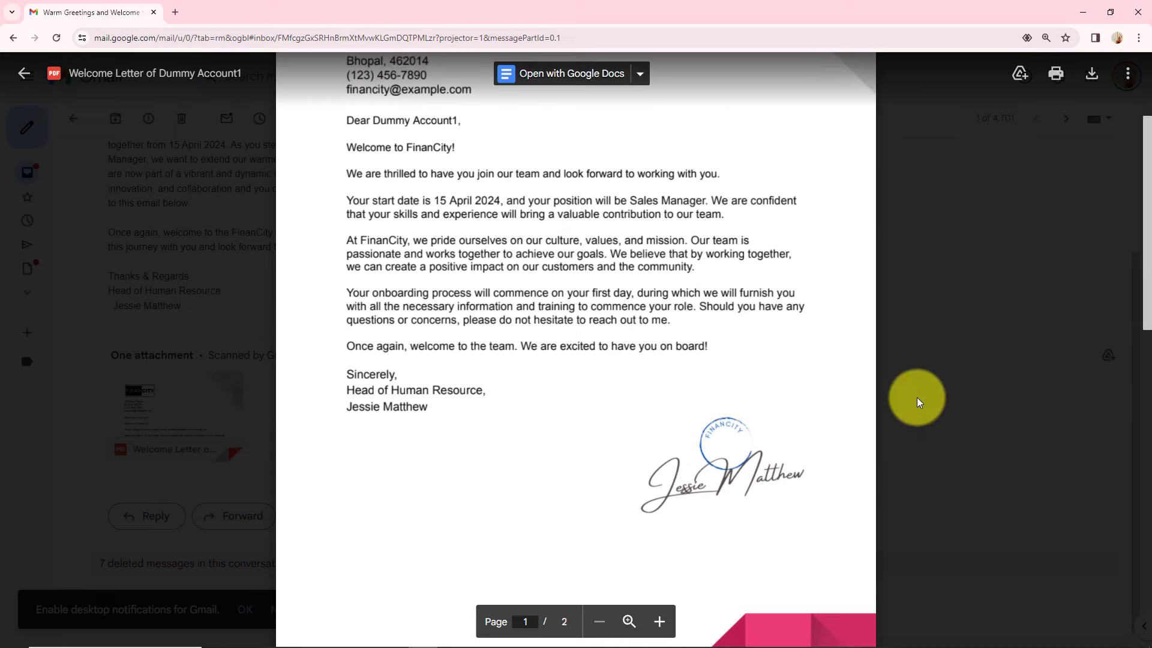
{"action": "scroll", "coordinate": [840, 396], "scroll_direction": "up", "scroll_amount": 3}
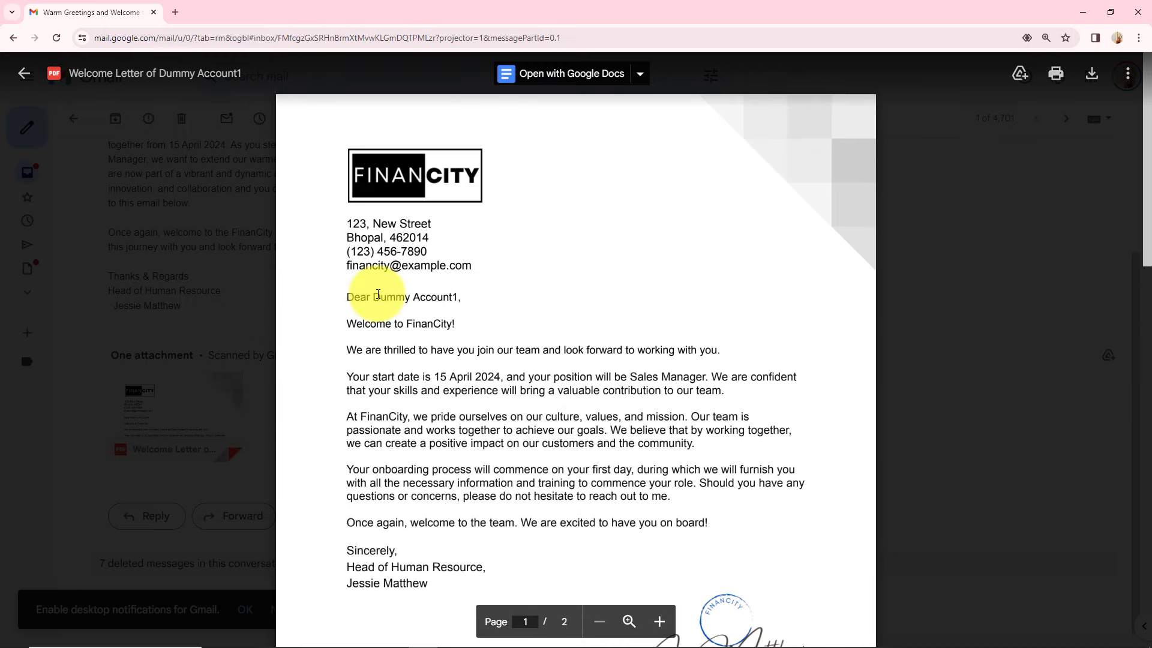
{"action": "left_click_drag", "start_coordinate": [376, 296], "coordinate": [475, 292]}
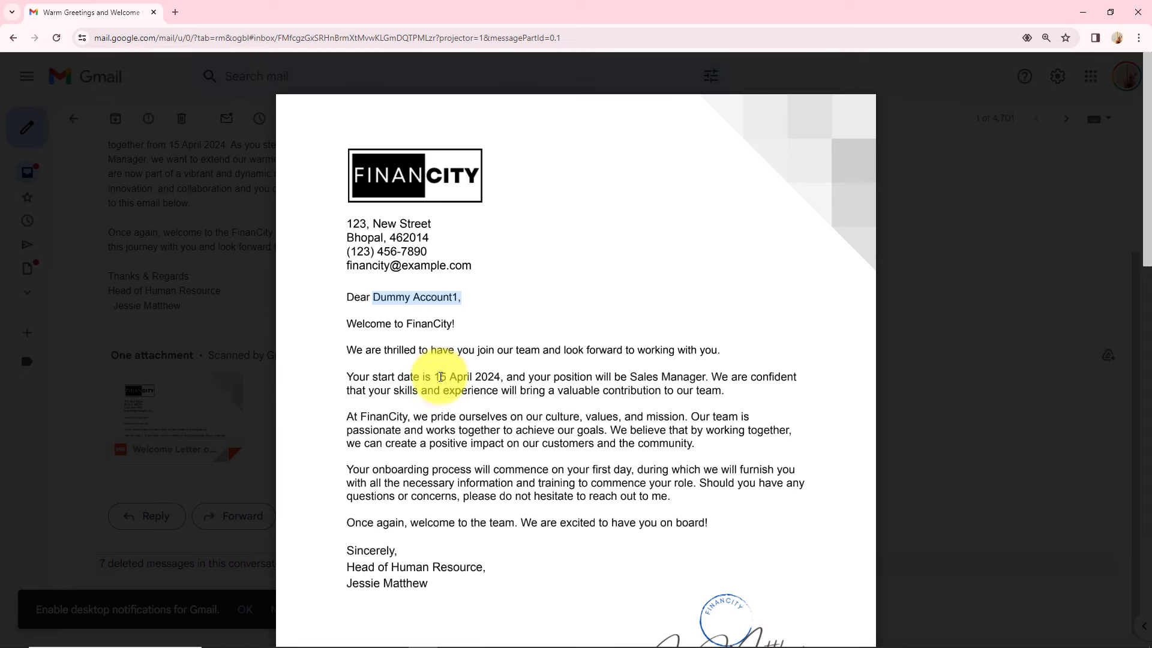
{"action": "left_click_drag", "start_coordinate": [437, 379], "coordinate": [507, 379]}
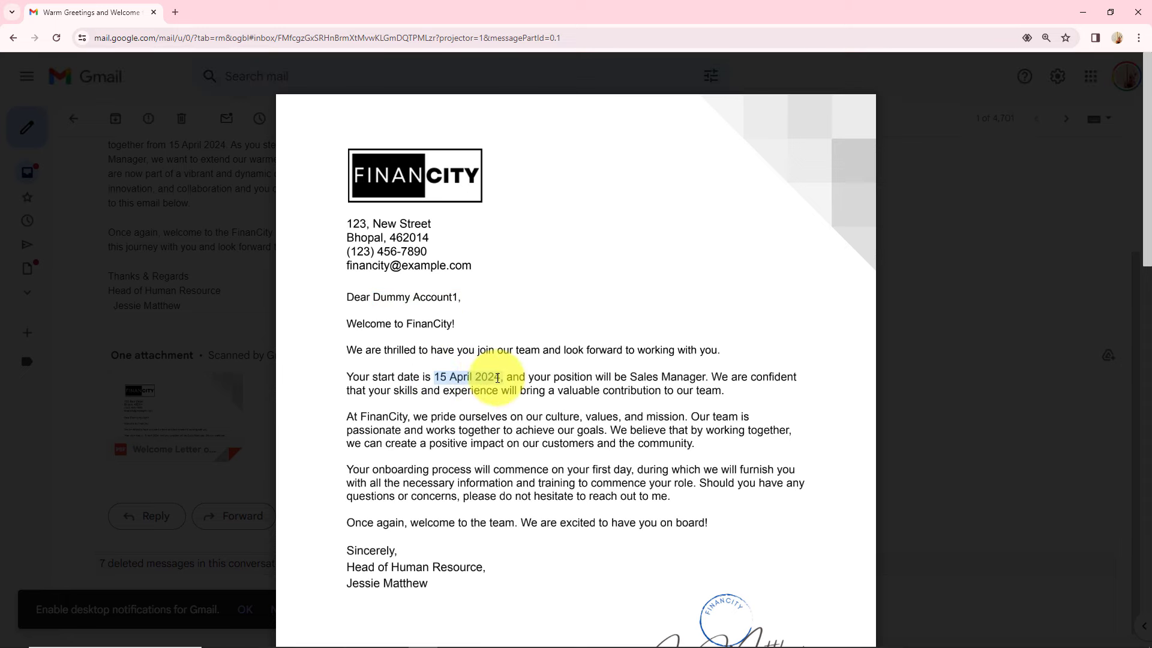
{"action": "left_click_drag", "start_coordinate": [614, 376], "coordinate": [706, 378]}
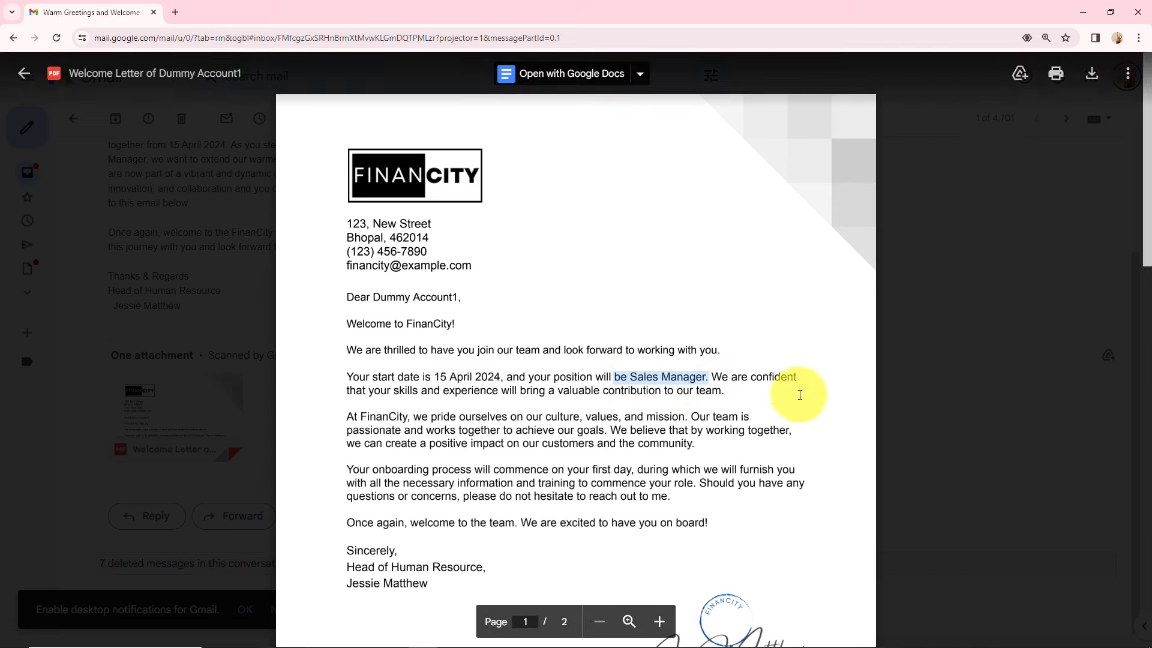
{"action": "left_click", "coordinate": [815, 411]}
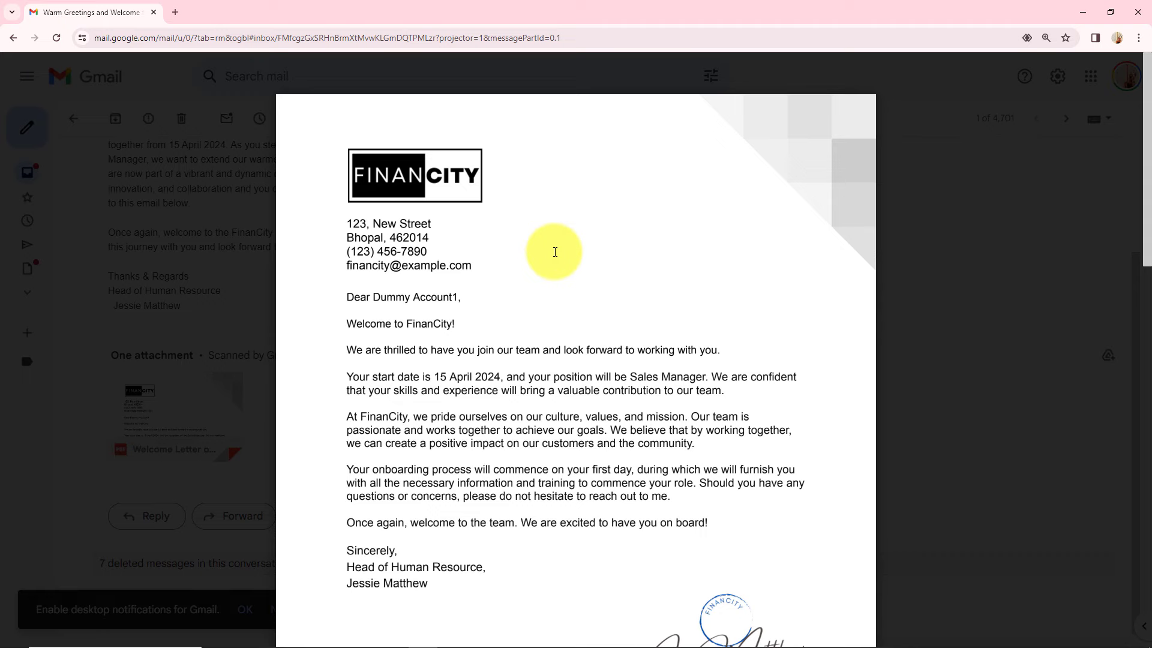
{"action": "key", "text": "alt+Tab"}
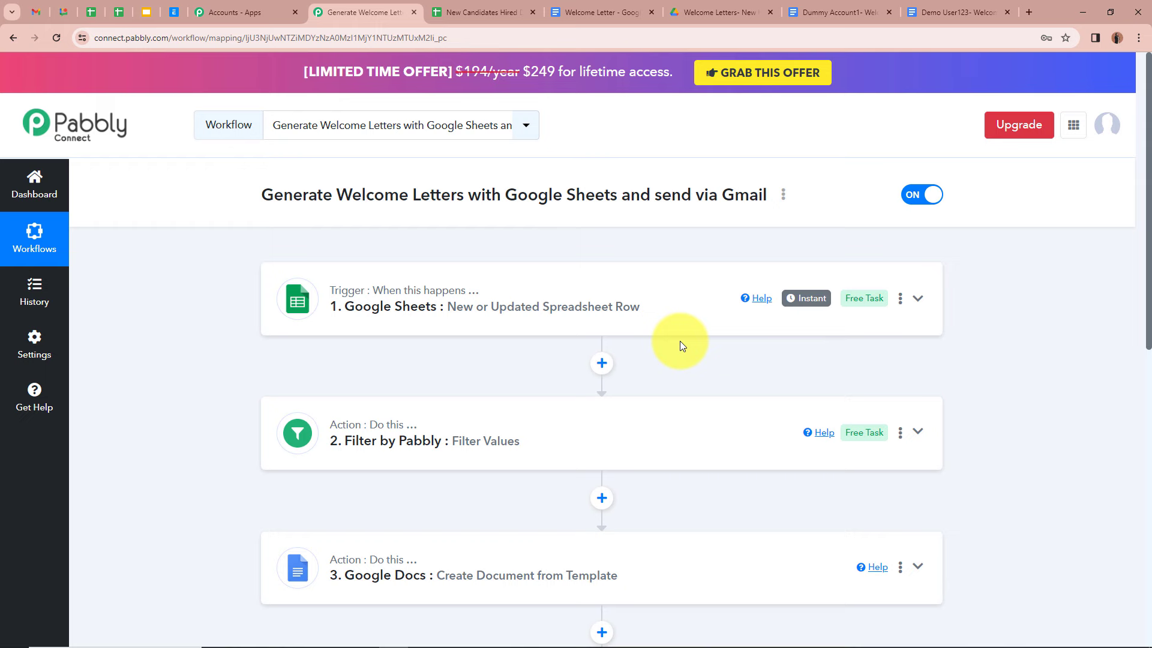
{"action": "scroll", "coordinate": [680, 342], "scroll_direction": "down", "scroll_amount": 8}
{"action": "scroll", "coordinate": [680, 341], "scroll_direction": "up", "scroll_amount": 7}
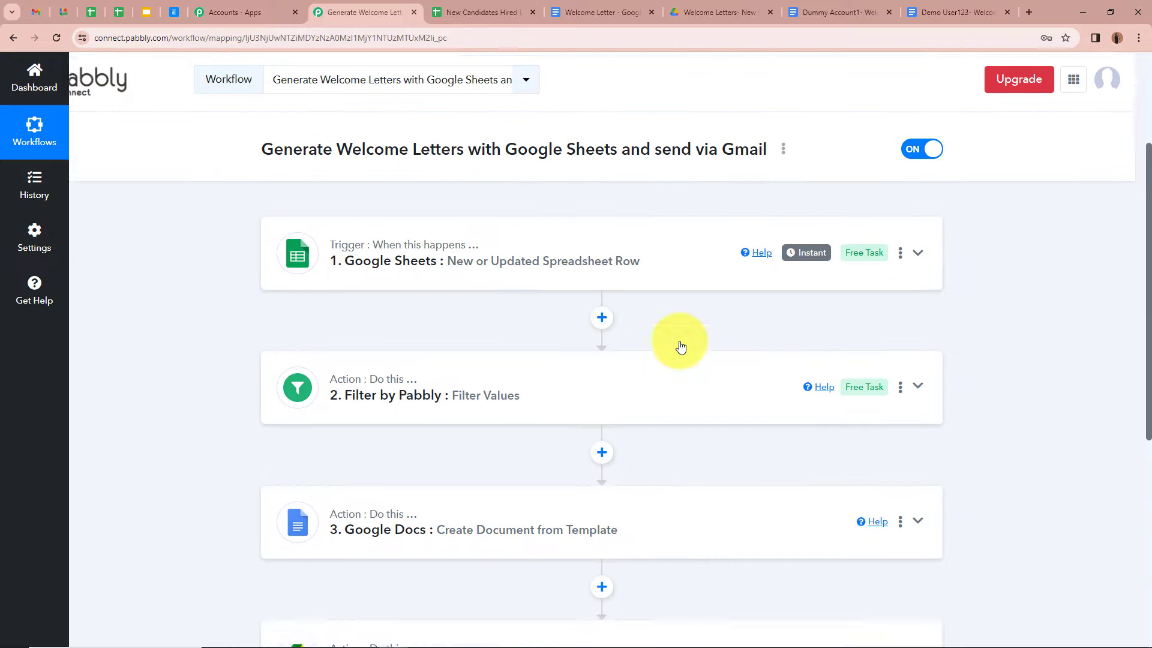
{"action": "scroll", "coordinate": [679, 346], "scroll_direction": "up", "scroll_amount": 1}
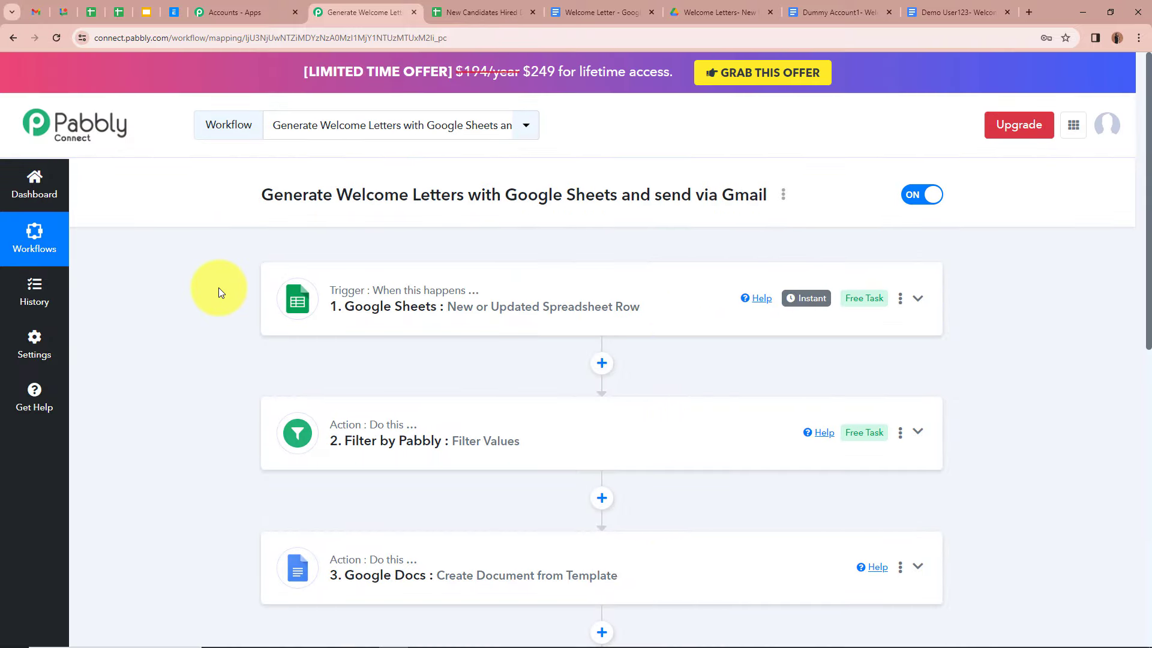